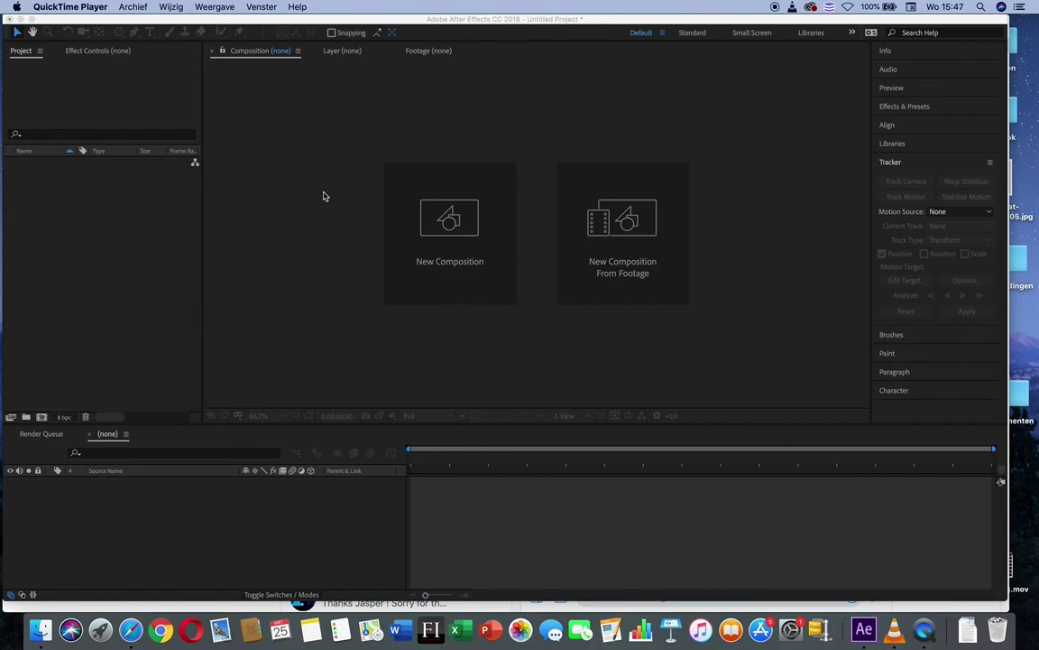
Step: Switch to Finder and play wijn.mov from the (Footage) folder inside the MotionTracking folder
{"action": "key", "text": "super+Tab"}
{"action": "key", "text": "Tab"}
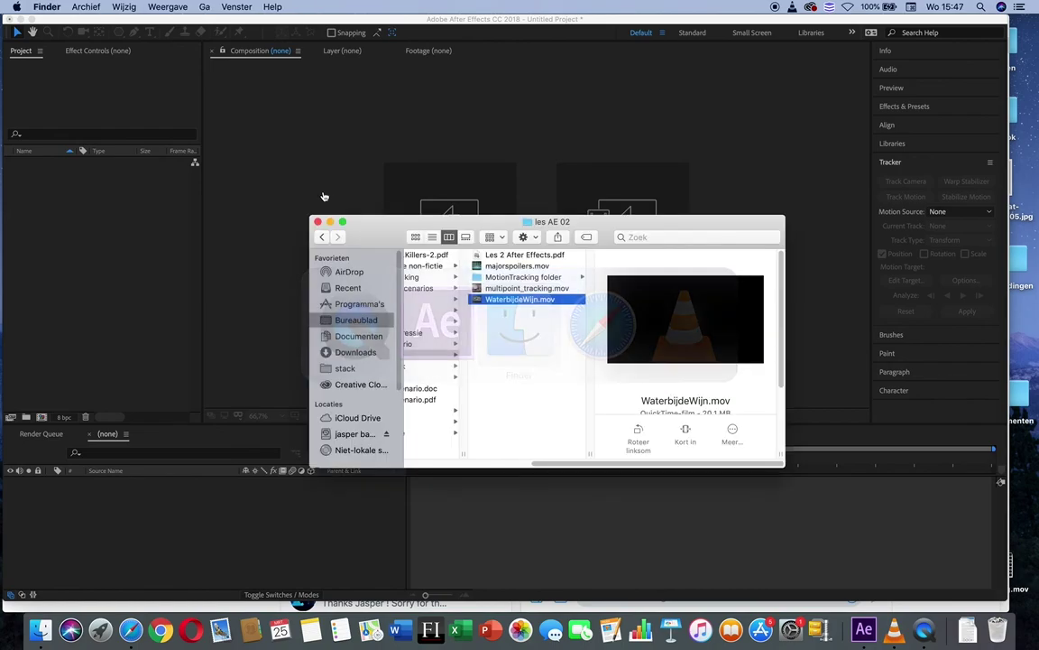
{"action": "left_click", "coordinate": [545, 280]}
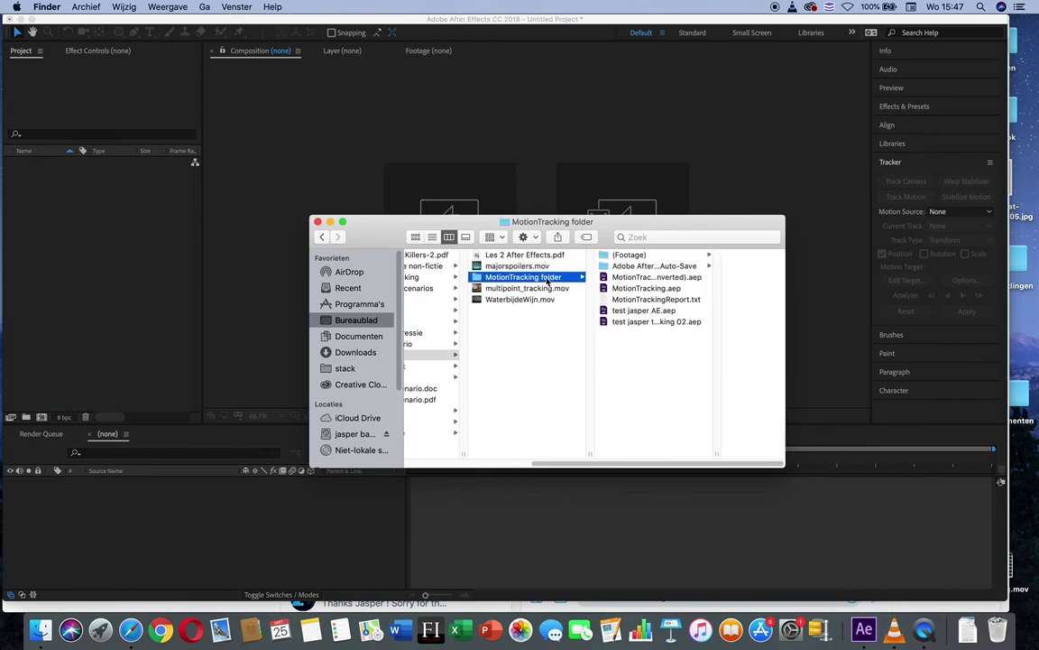
{"action": "left_click", "coordinate": [642, 256]}
{"action": "double_click", "coordinate": [686, 255]}
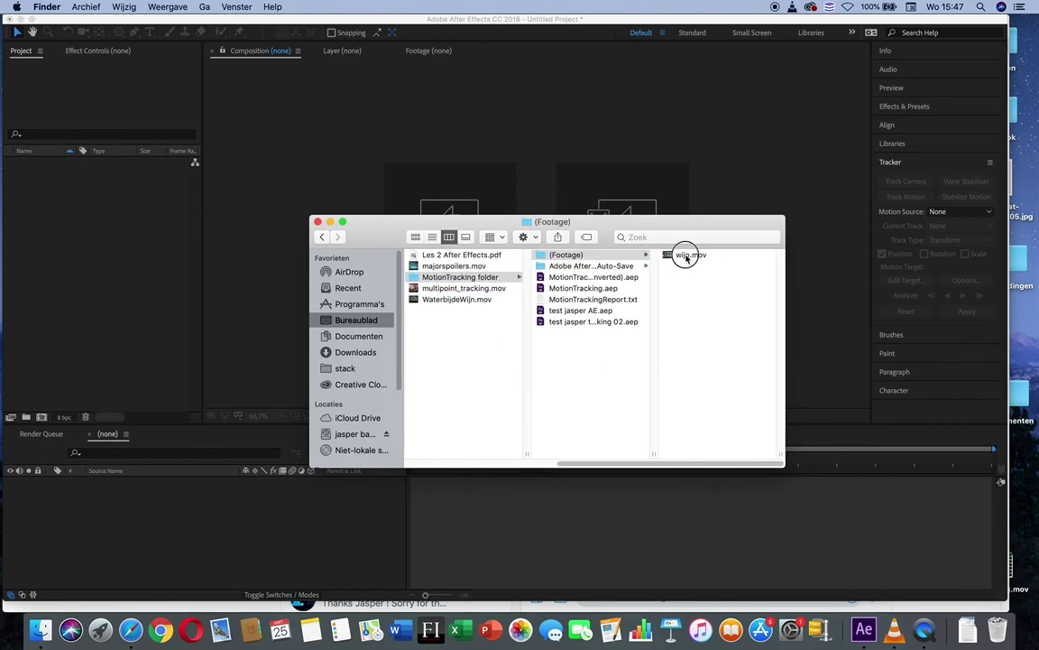
{"action": "key", "text": "space"}
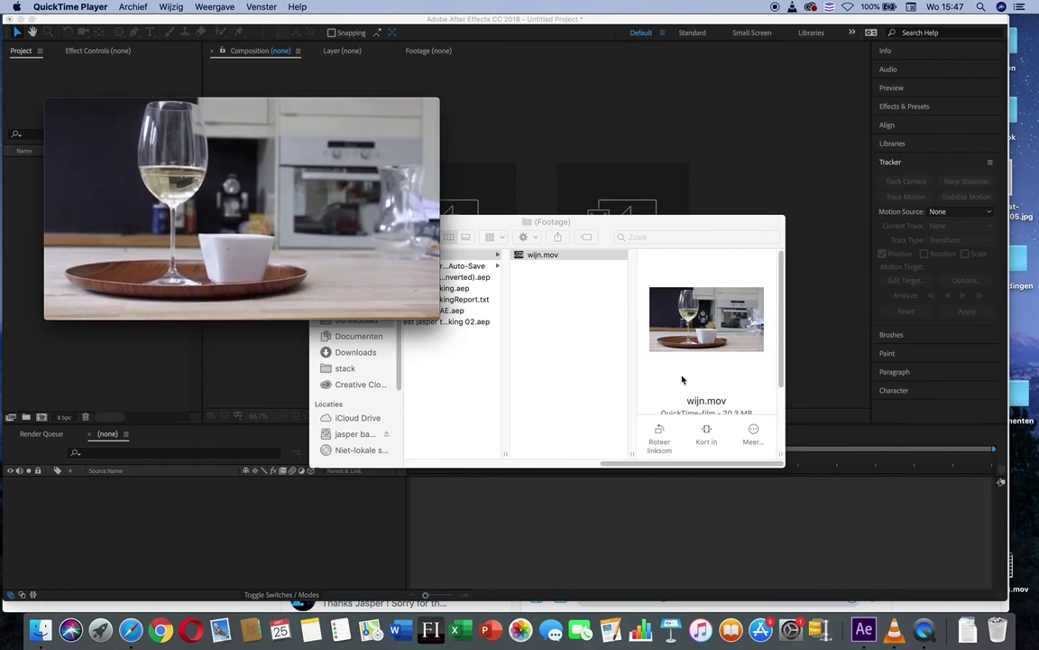
{"action": "mouse_move", "coordinate": [254, 286]}
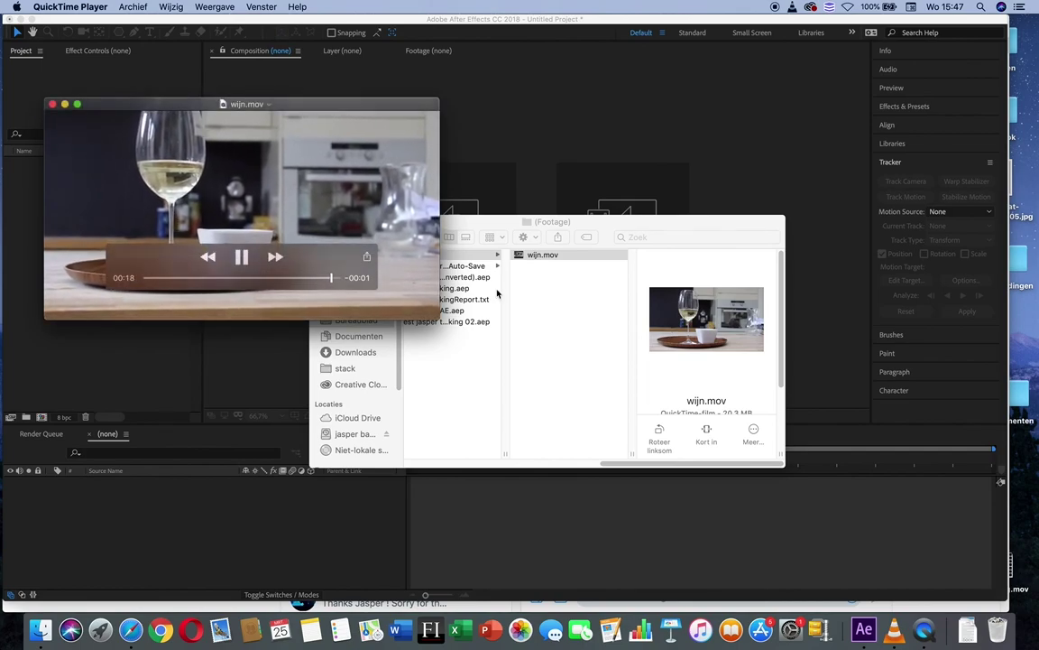
Step: Play WaterbijdeWijn.mov from the les AE 02 folder in an enlarged player window
{"action": "left_click", "coordinate": [559, 339]}
{"action": "left_click_drag", "start_coordinate": [647, 466], "coordinate": [523, 467]}
{"action": "double_click", "coordinate": [564, 301]}
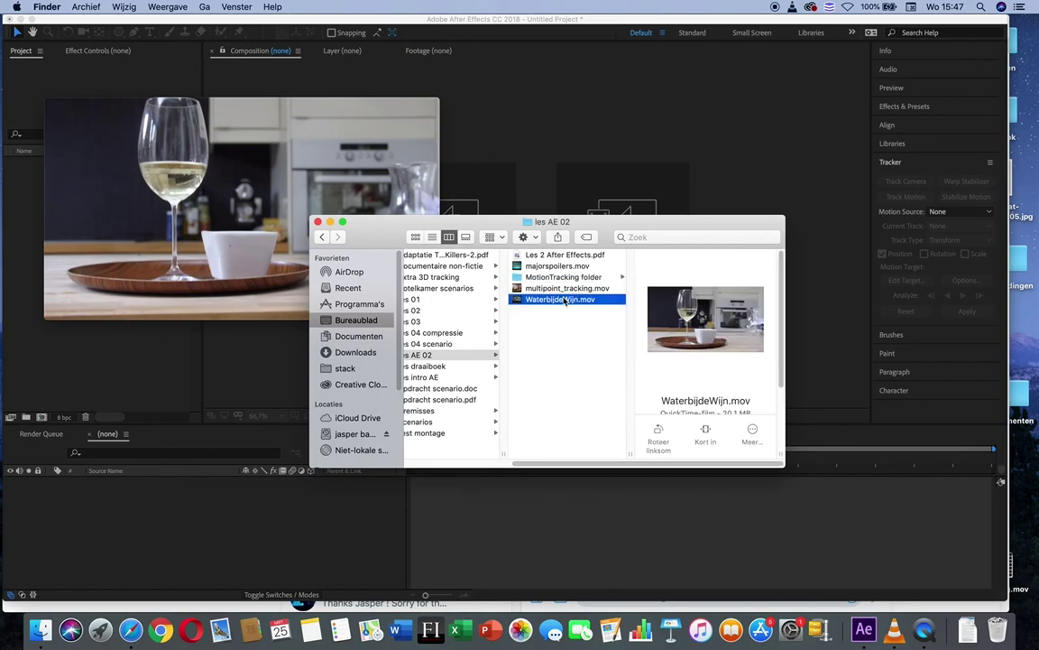
{"action": "key", "text": "space"}
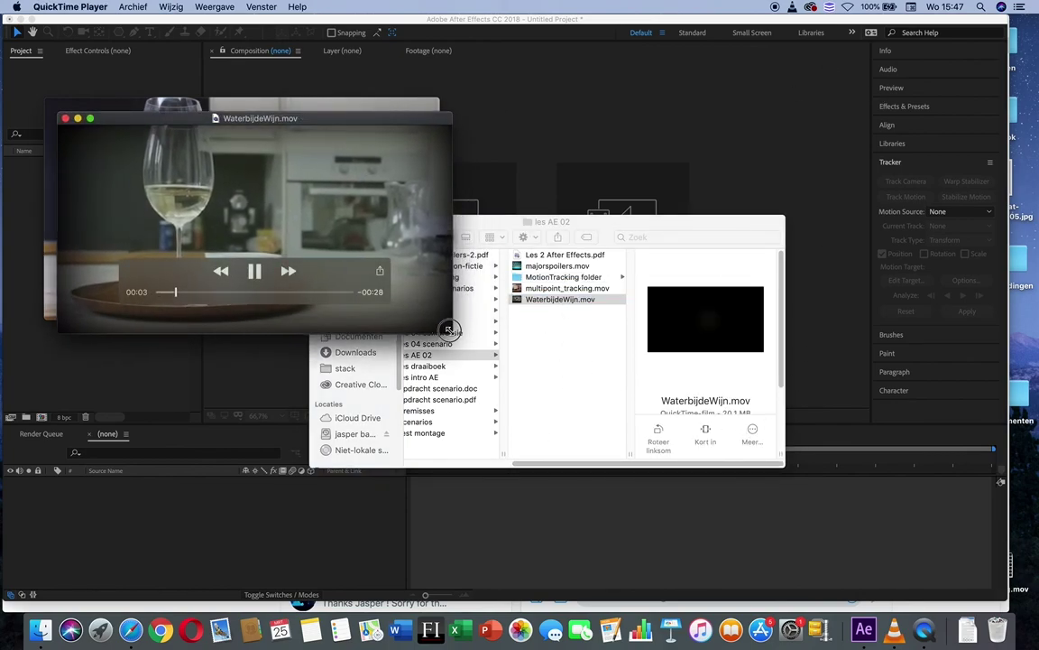
{"action": "left_click_drag", "start_coordinate": [449, 332], "coordinate": [603, 419]}
{"action": "left_click", "coordinate": [760, 456]}
{"action": "left_click", "coordinate": [382, 156]}
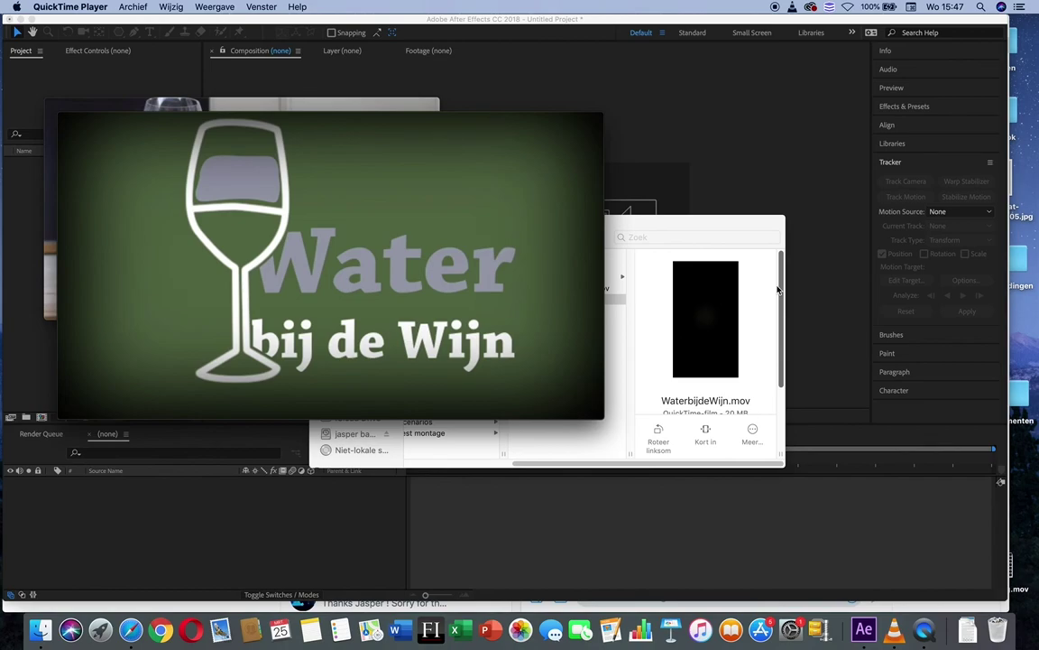
Step: Return to After Effects and create a 1920 x 1080 composition with the HDTV 1080 25 preset and a duration of 0:00:20:01
{"action": "left_click", "coordinate": [27, 364]}
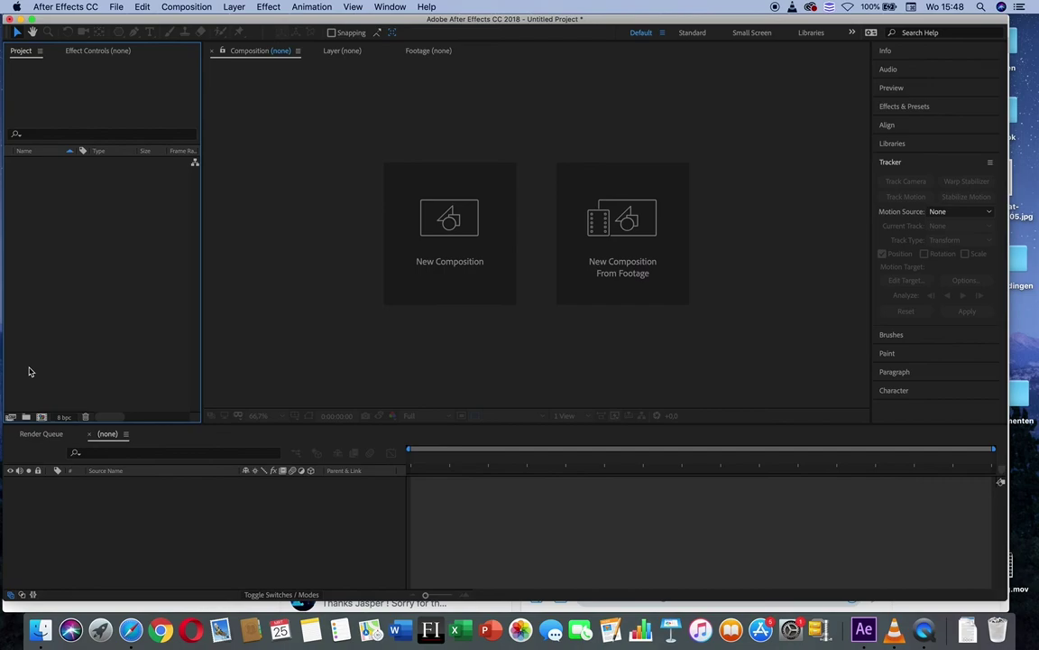
{"action": "left_click", "coordinate": [177, 7]}
{"action": "left_click", "coordinate": [196, 22]}
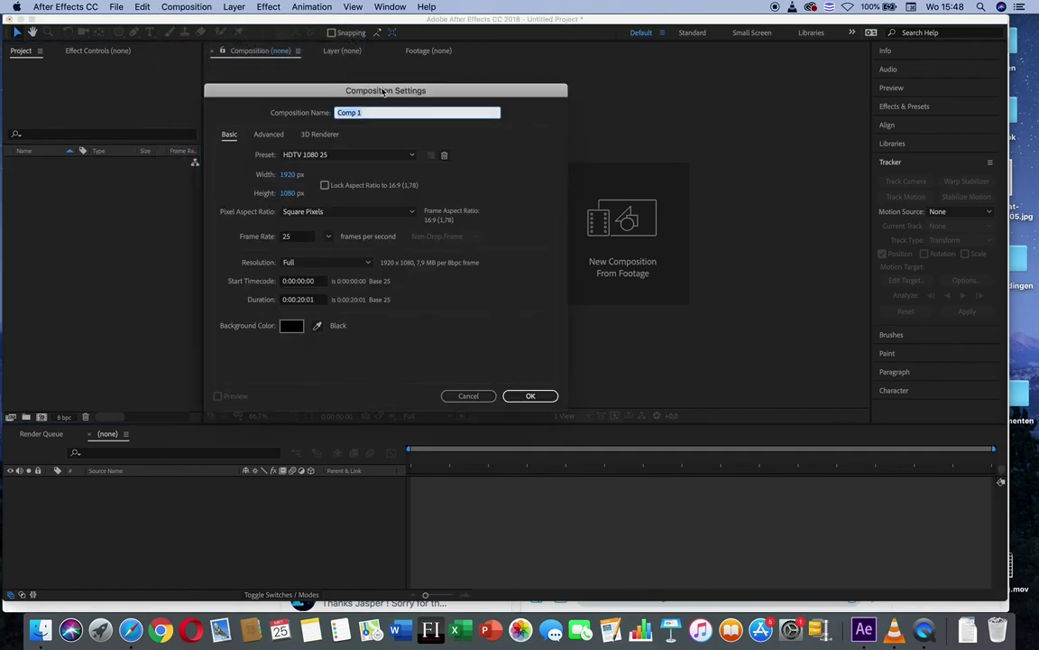
{"action": "left_click", "coordinate": [531, 395]}
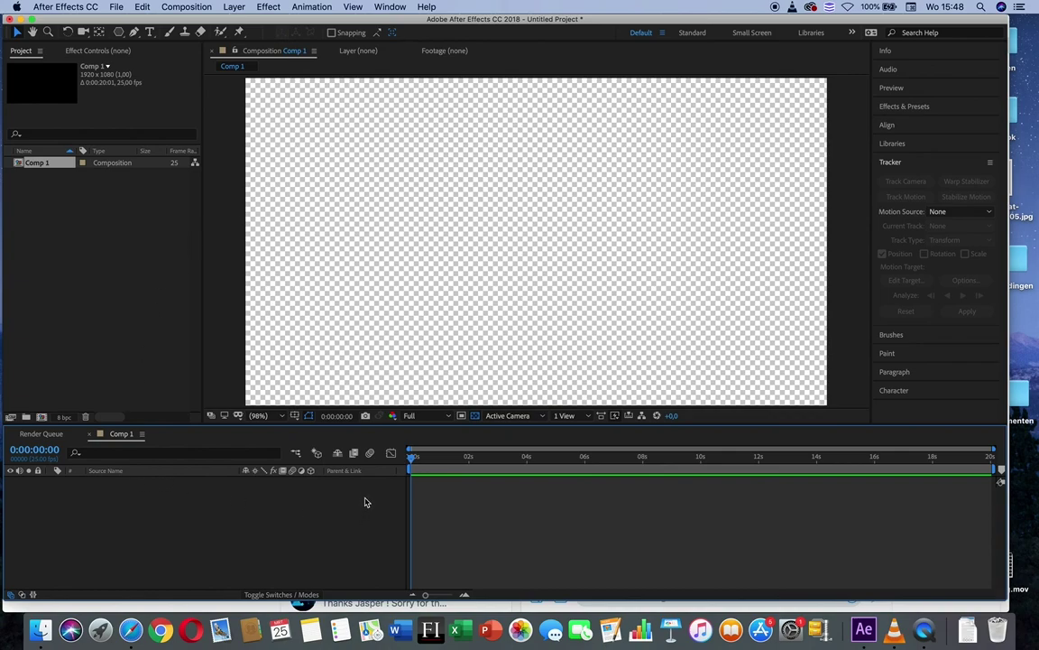
Step: Add a 1920 x 1080 px lime green solid layer to the composition
{"action": "right_click", "coordinate": [108, 512]}
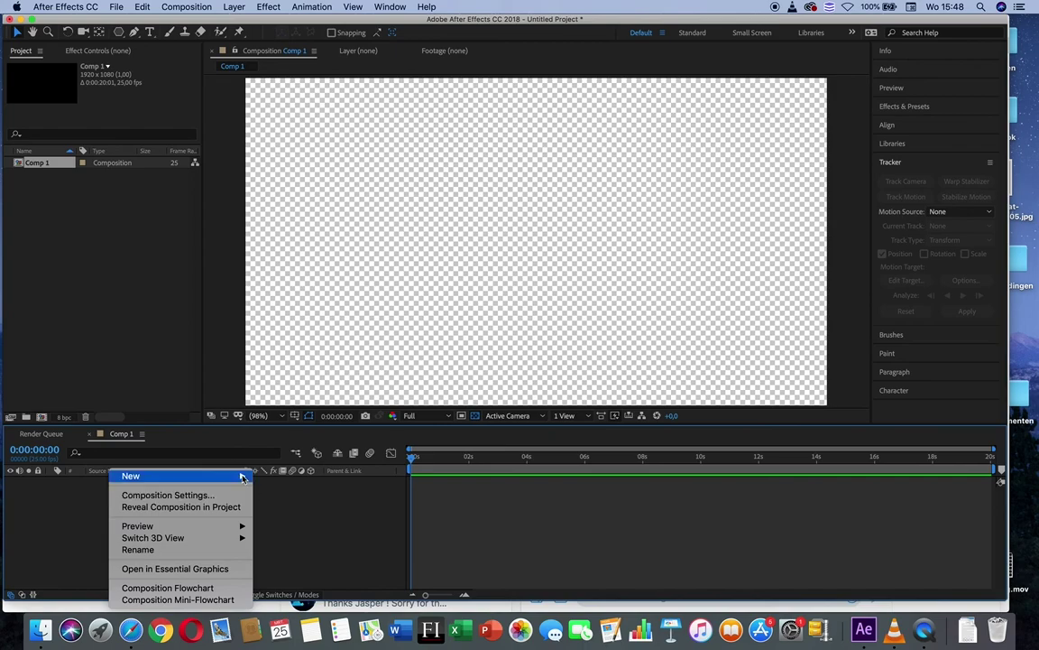
{"action": "mouse_move", "coordinate": [231, 475]}
{"action": "left_click", "coordinate": [279, 507]}
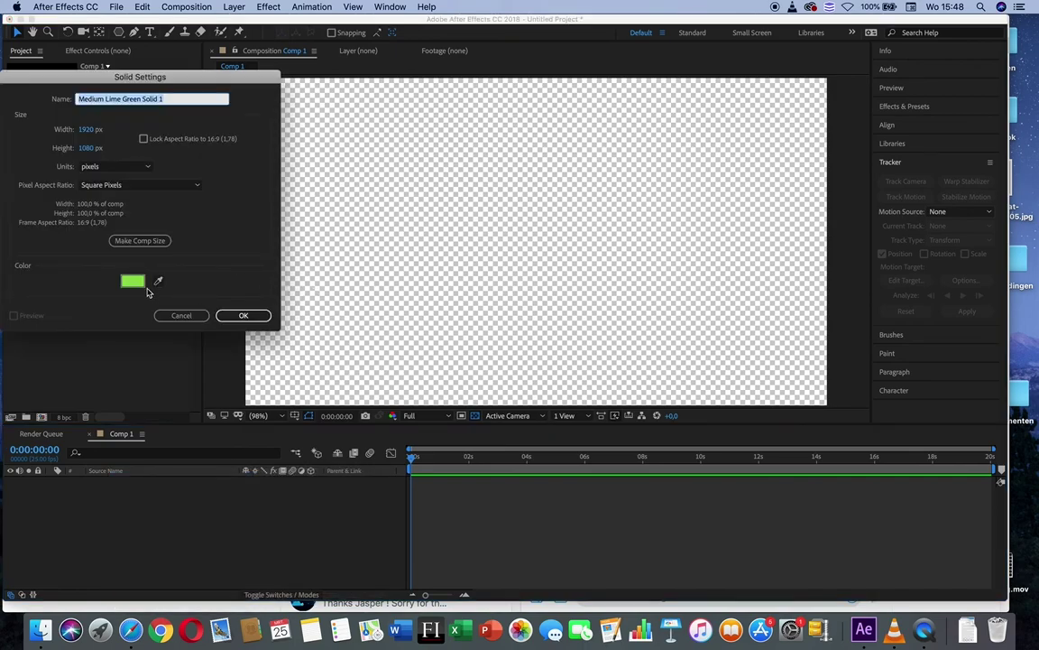
{"action": "left_click", "coordinate": [244, 316]}
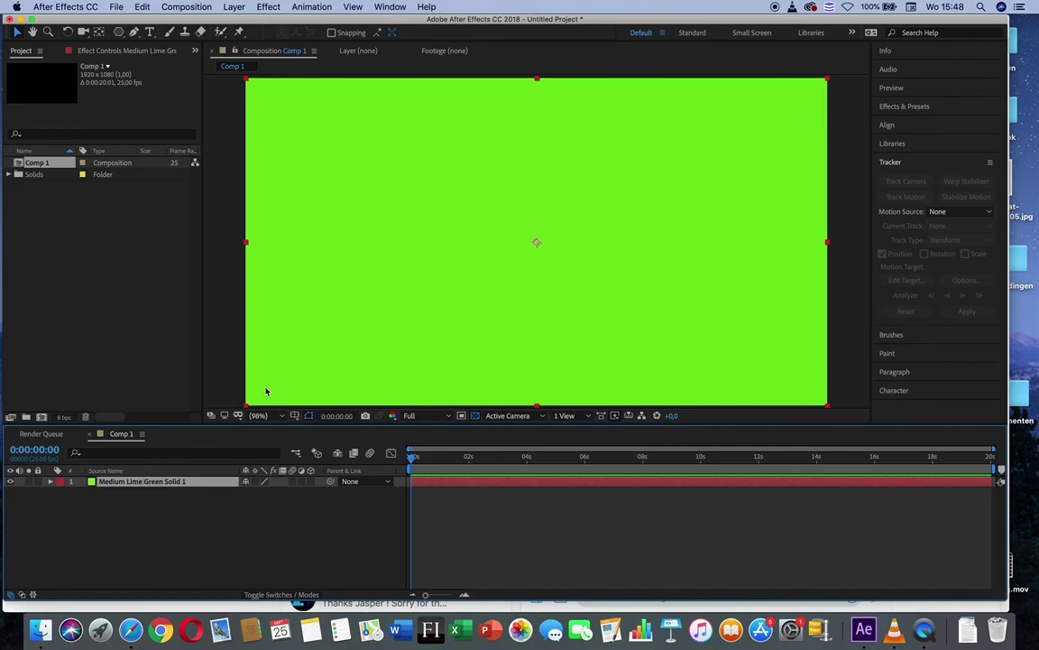
Step: Draw a four-cornered, slightly slanted mask with the Pen tool in the upper-left part of the green solid
{"action": "left_click", "coordinate": [135, 33]}
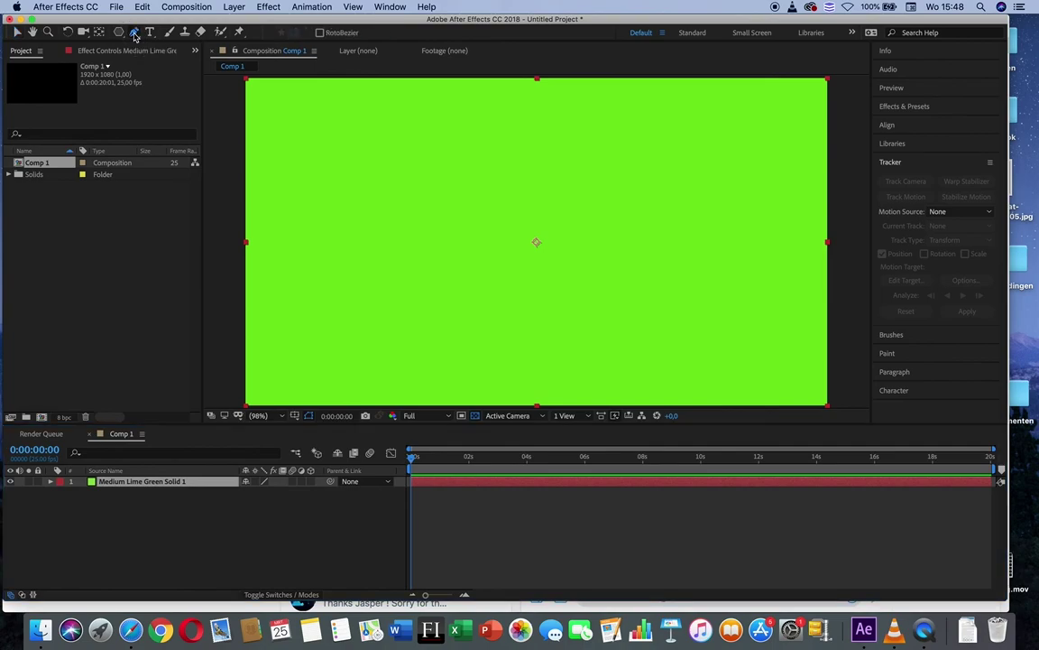
{"action": "left_click", "coordinate": [365, 138]}
{"action": "left_click", "coordinate": [556, 145]}
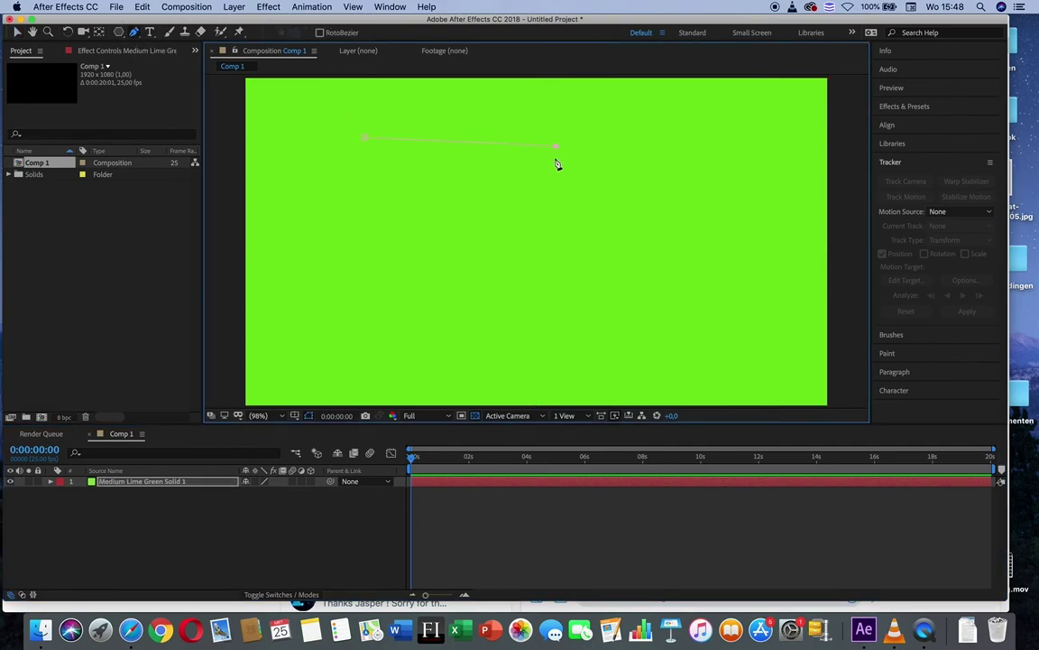
{"action": "left_click", "coordinate": [364, 140]}
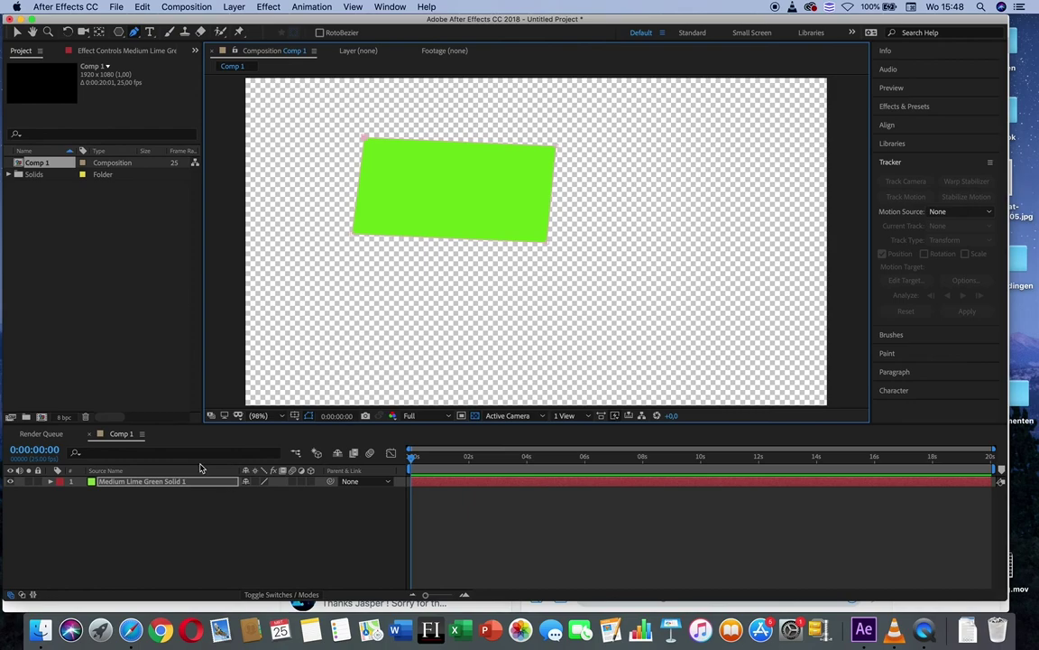
Step: Expand the mask's properties on the green solid and try the Inverted option on and off
{"action": "left_click", "coordinate": [51, 482]}
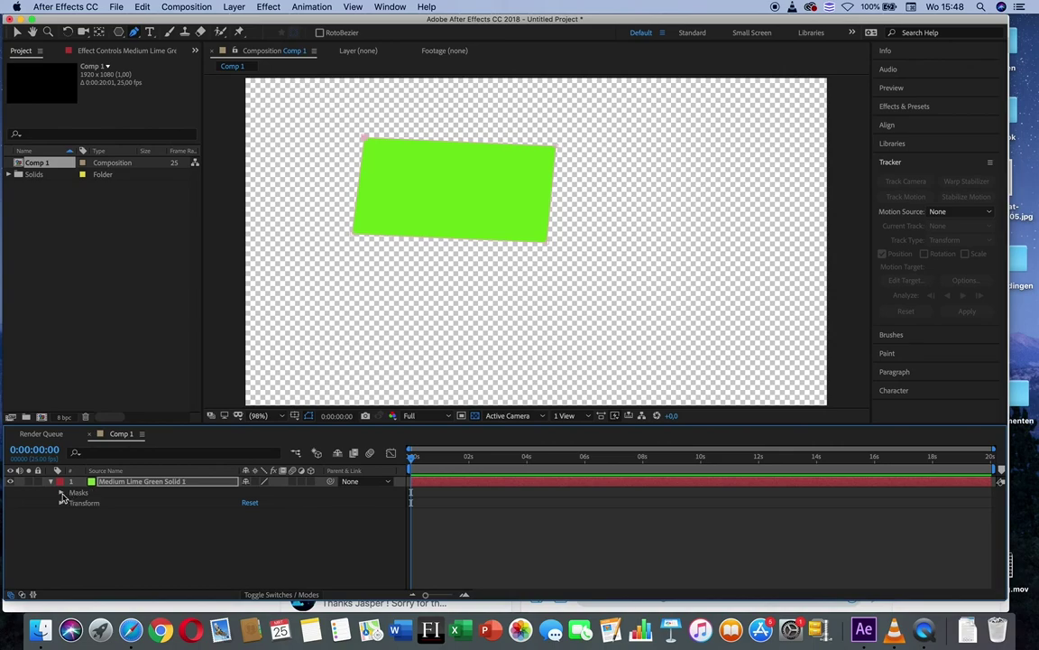
{"action": "left_click", "coordinate": [60, 492]}
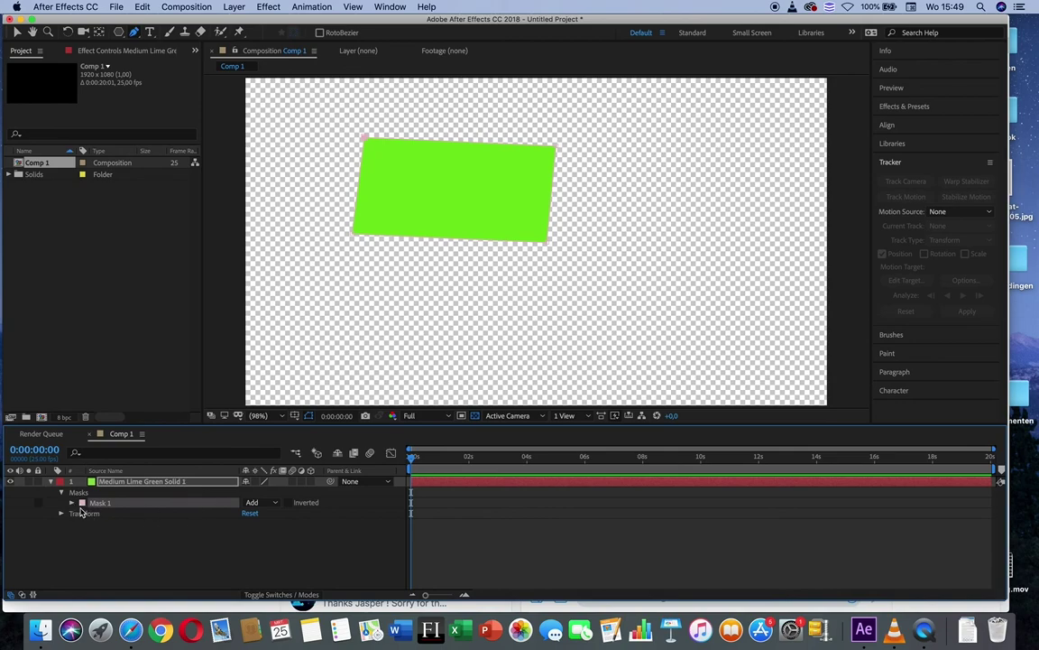
{"action": "left_click", "coordinate": [72, 504]}
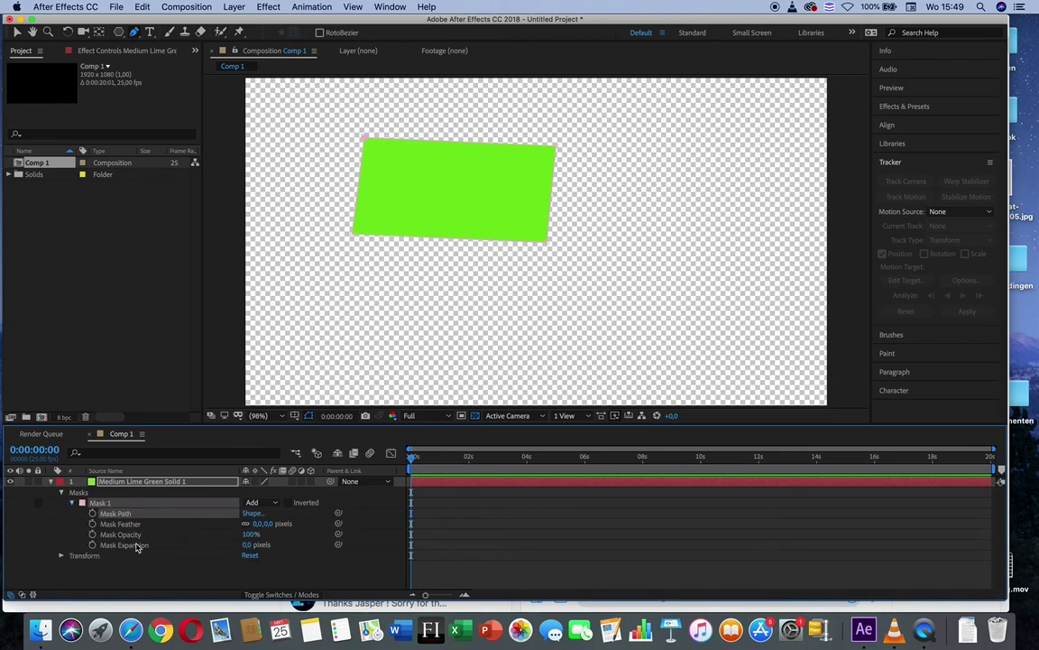
{"action": "left_click", "coordinate": [290, 503]}
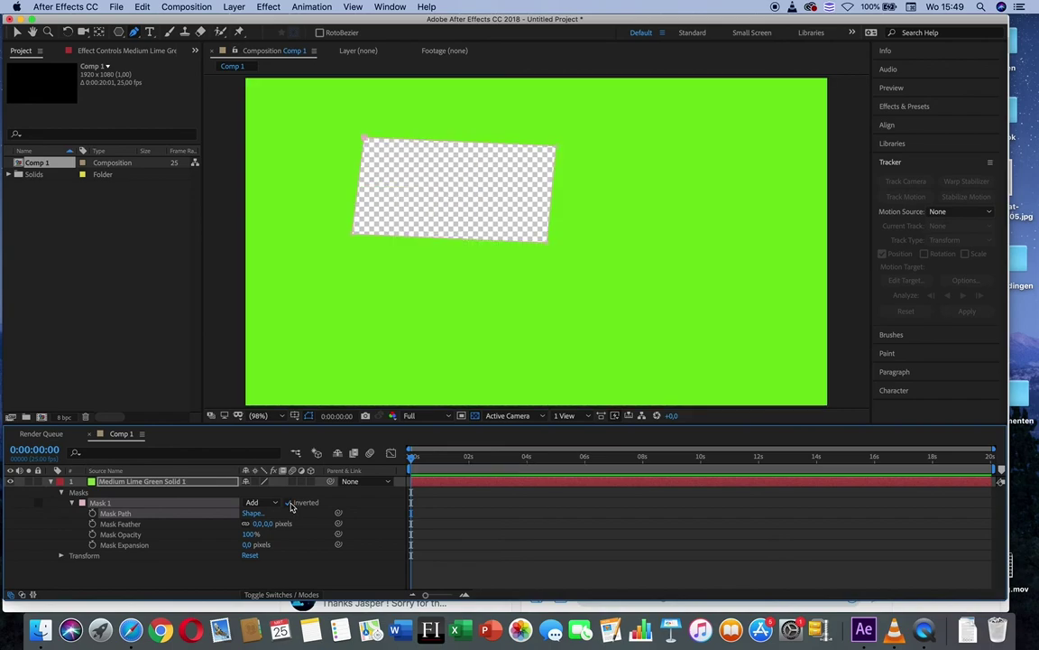
{"action": "left_click", "coordinate": [290, 503]}
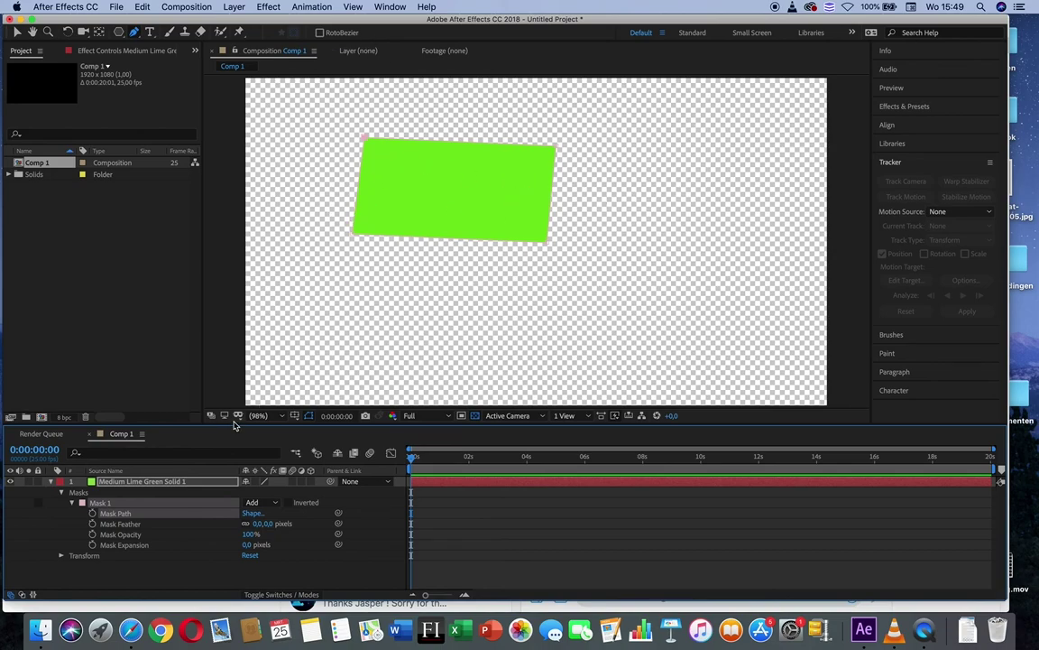
Step: Set the mask expansion of the green solid's mask to 4 pixels
{"action": "mouse_move", "coordinate": [261, 524]}
{"action": "left_mouse_down"}
{"action": "mouse_move", "coordinate": [309, 517]}
{"action": "mouse_move", "coordinate": [262, 524]}
{"action": "left_mouse_up"}
{"action": "left_click", "coordinate": [237, 551]}
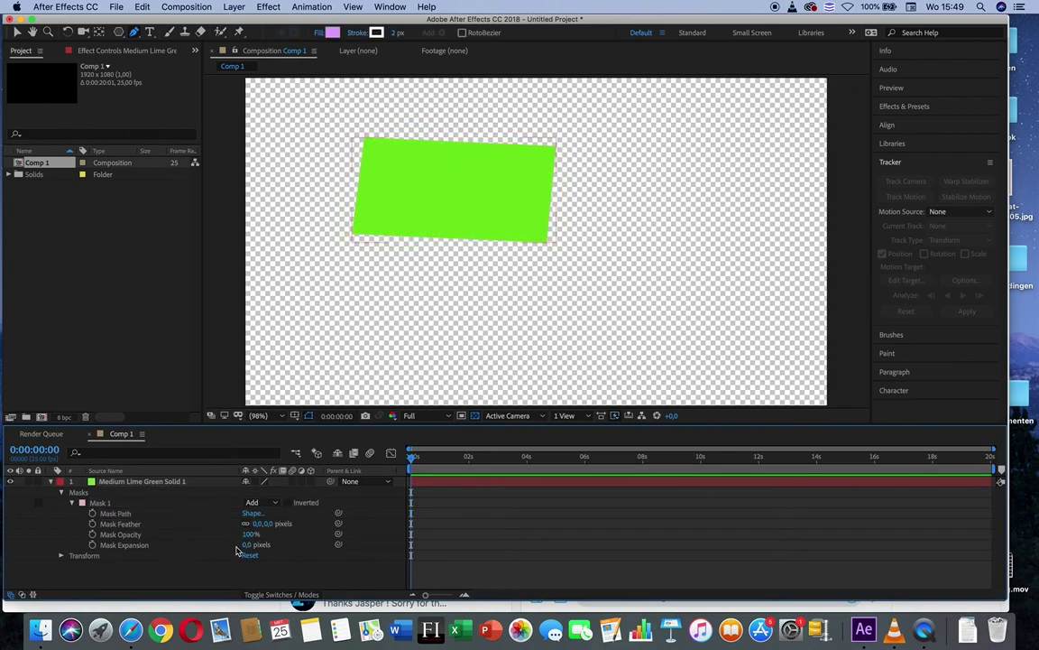
{"action": "left_click", "coordinate": [247, 544]}
{"action": "key", "text": "Return"}
{"action": "mouse_move", "coordinate": [254, 547]}
{"action": "left_mouse_down"}
{"action": "mouse_move", "coordinate": [246, 545]}
{"action": "mouse_move", "coordinate": [273, 540]}
{"action": "mouse_move", "coordinate": [139, 559]}
{"action": "mouse_move", "coordinate": [359, 515]}
{"action": "mouse_move", "coordinate": [242, 548]}
{"action": "mouse_move", "coordinate": [134, 545]}
{"action": "mouse_move", "coordinate": [271, 544]}
{"action": "mouse_move", "coordinate": [248, 534]}
{"action": "mouse_move", "coordinate": [248, 547]}
{"action": "left_mouse_up"}
{"action": "left_click", "coordinate": [249, 545]}
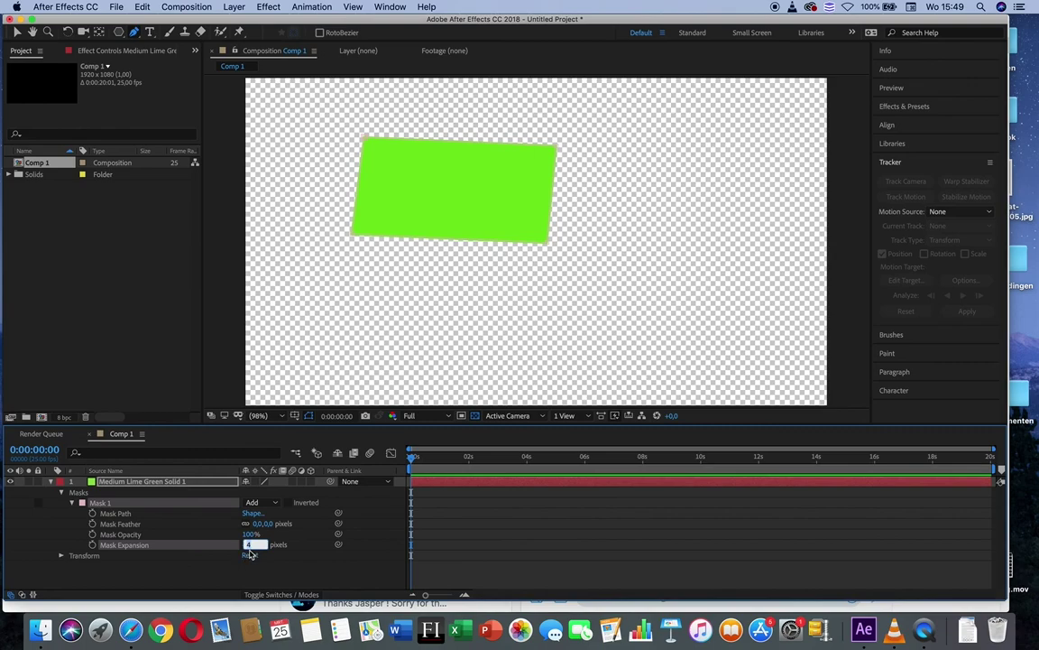
Step: Replace the four-cornered mask on the green solid with a large rounded-rectangle mask and expand its properties
{"action": "left_click", "coordinate": [116, 504]}
{"action": "key", "text": "Delete"}
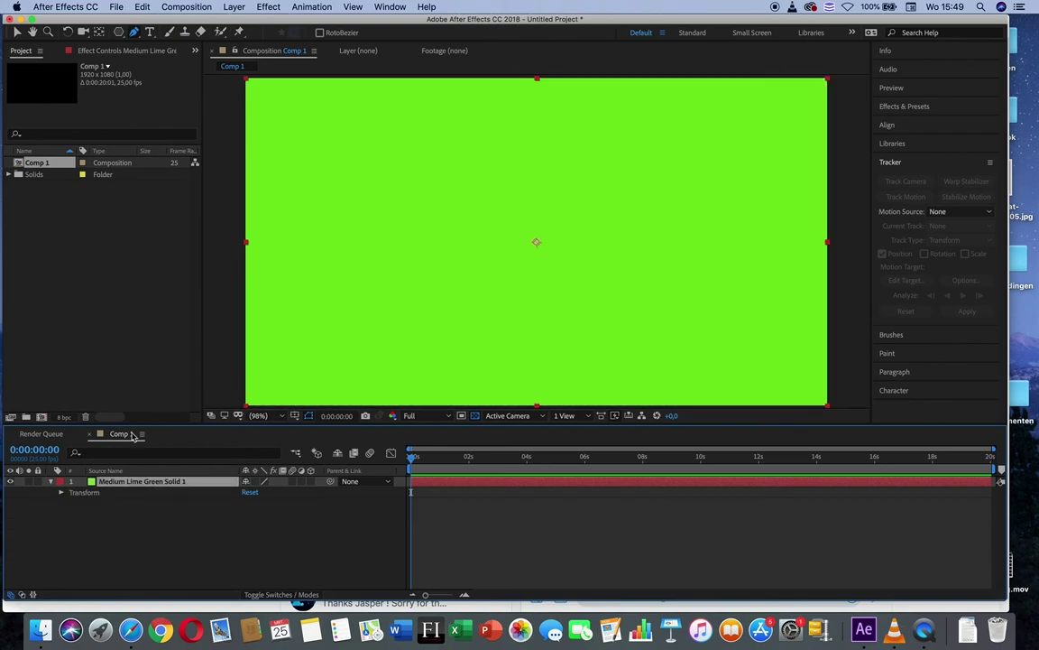
{"action": "left_click", "coordinate": [120, 33]}
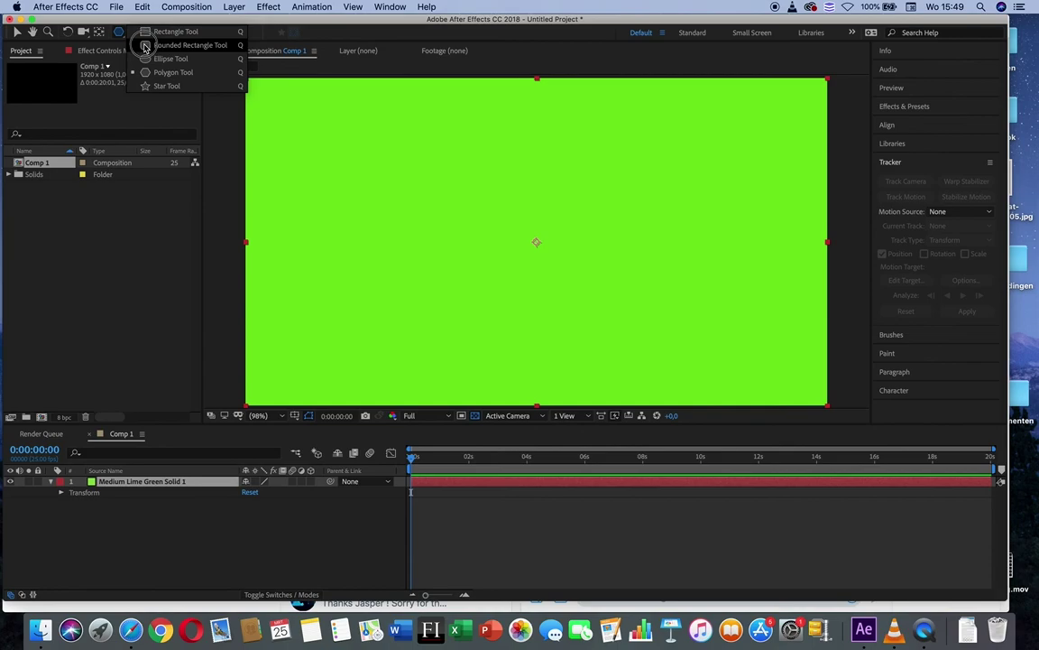
{"action": "left_click", "coordinate": [145, 45]}
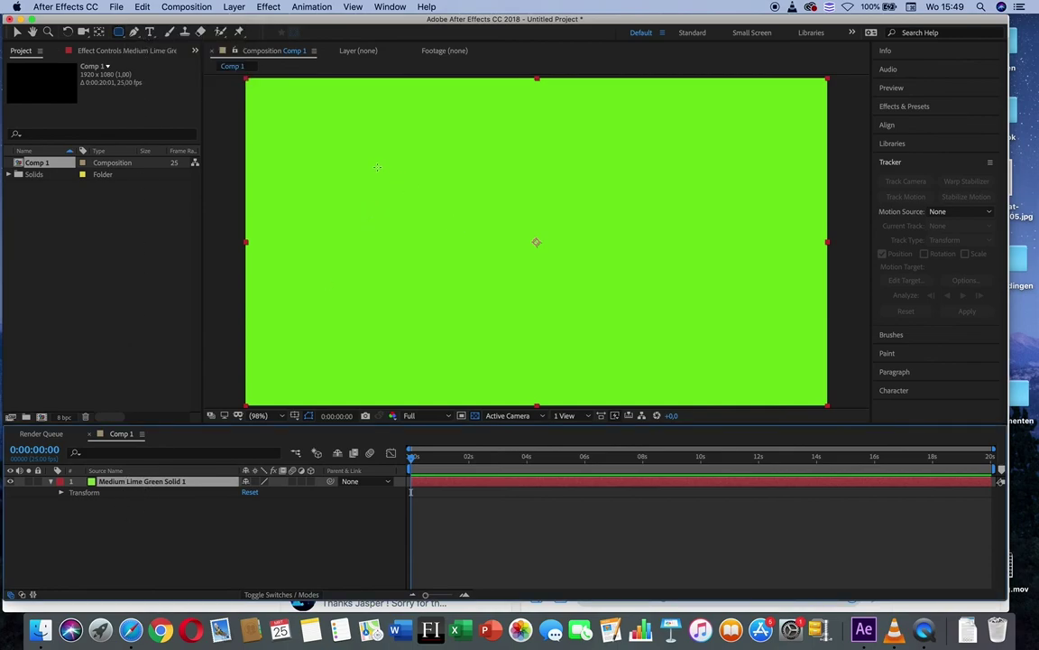
{"action": "left_click_drag", "start_coordinate": [334, 129], "coordinate": [778, 361]}
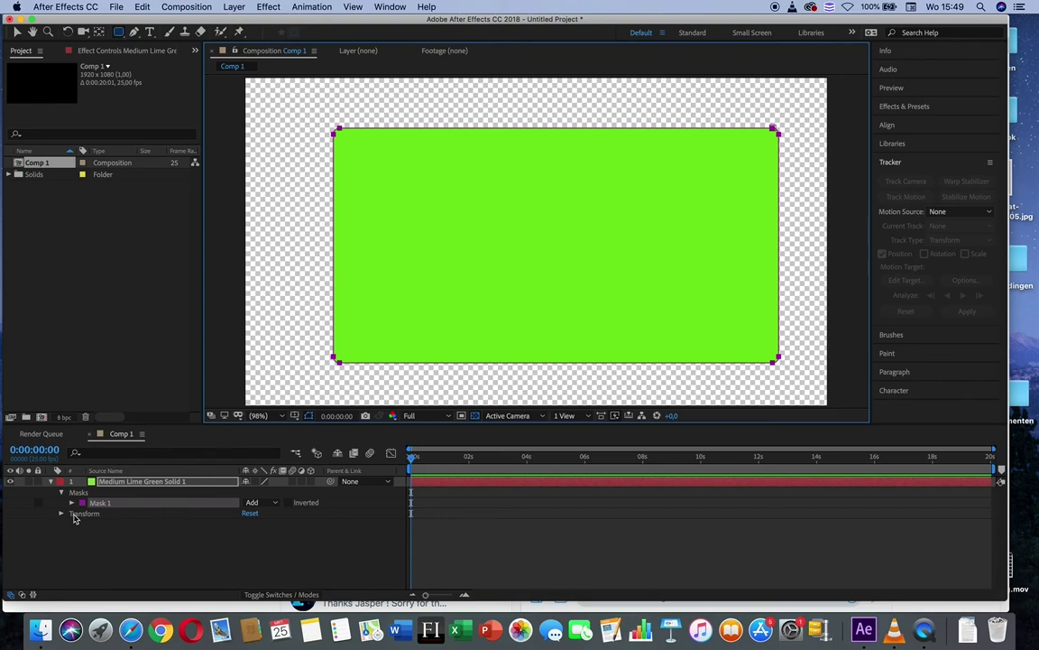
{"action": "left_click", "coordinate": [73, 503]}
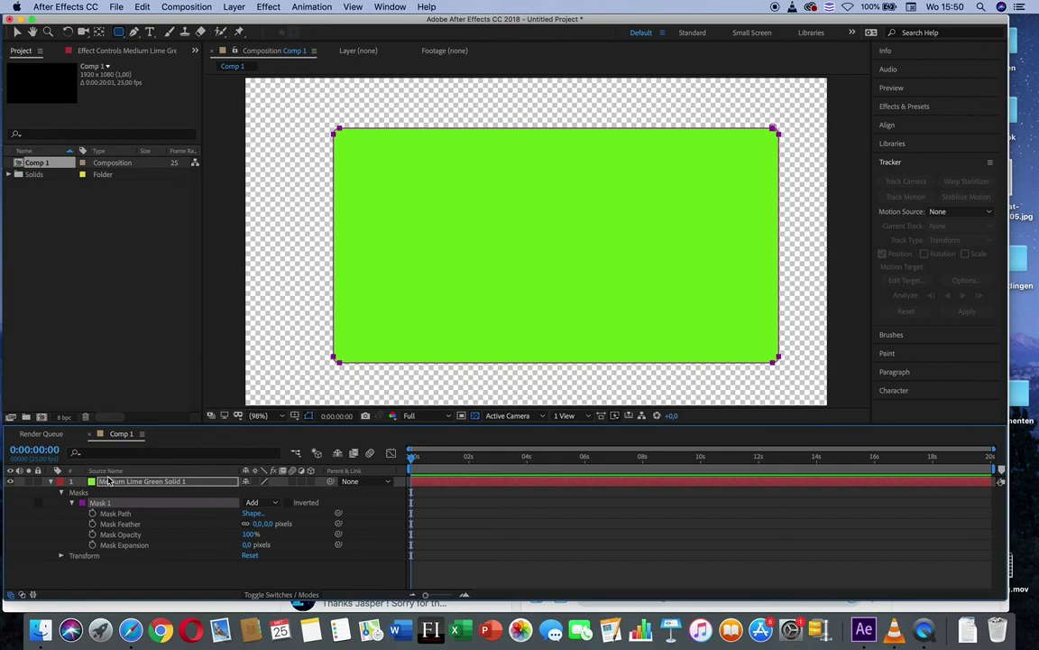
Step: Delete the Solids folder and the Comp 1 composition from the project
{"action": "left_click", "coordinate": [36, 175]}
{"action": "key", "text": "Delete"}
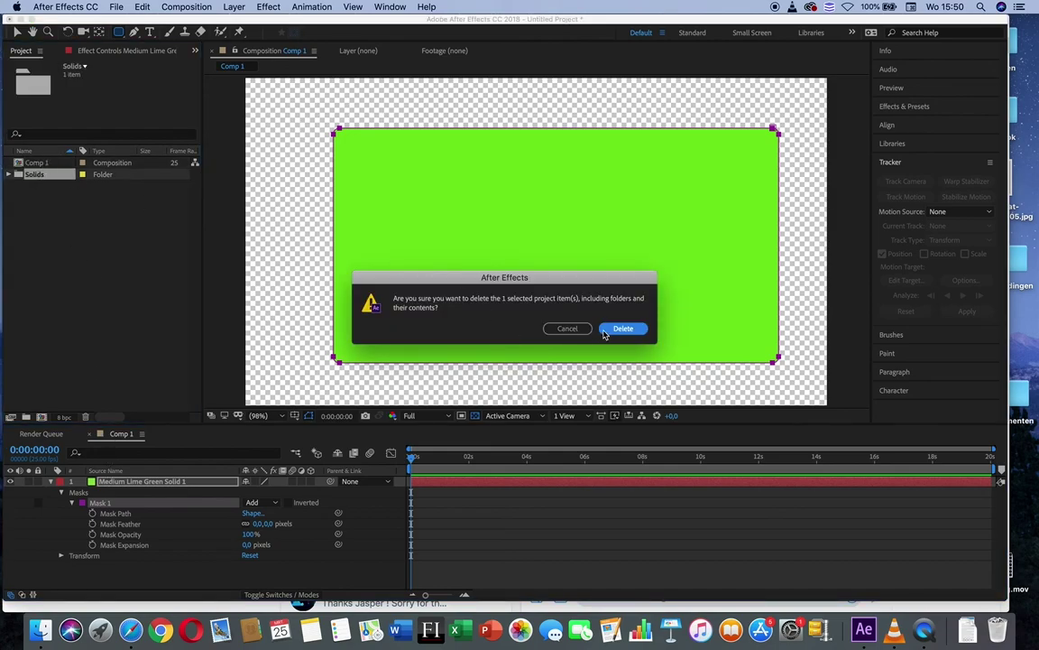
{"action": "left_click", "coordinate": [561, 297]}
{"action": "left_click", "coordinate": [51, 163]}
{"action": "key", "text": "Delete"}
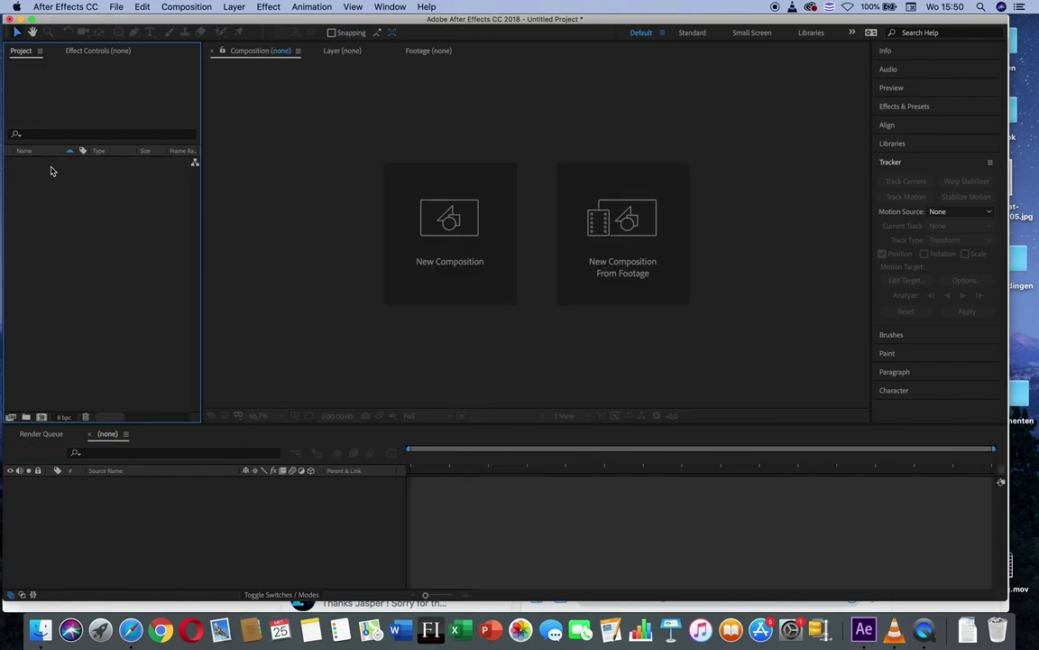
Step: Import wijn.mov from the MotionTracking folder's (Footage) subfolder in Finder into the After Effects project
{"action": "key", "text": "super+Tab"}
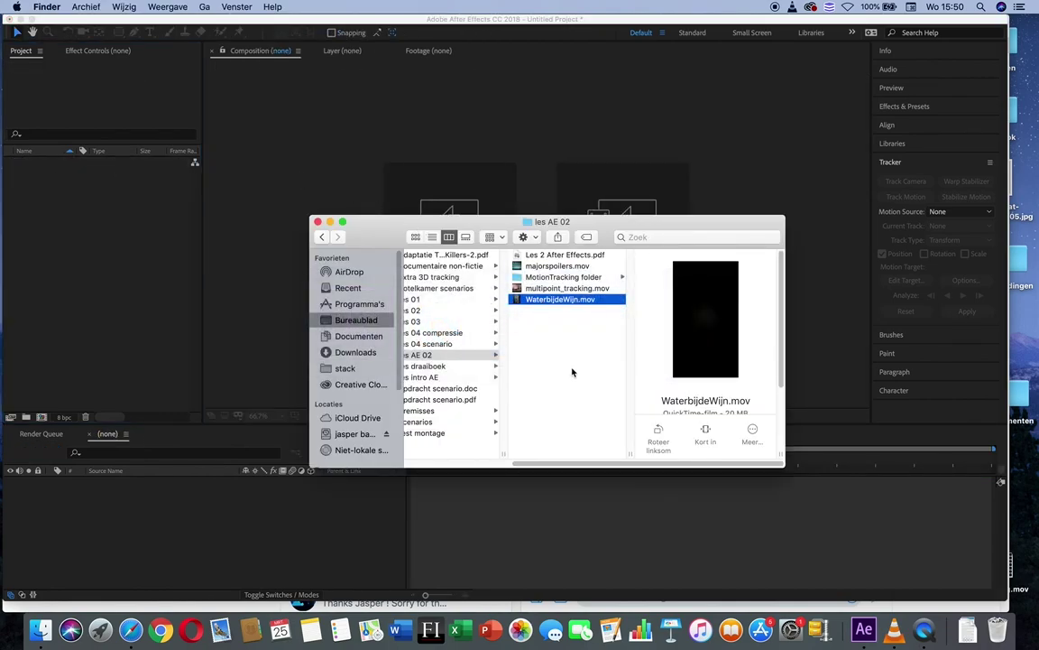
{"action": "left_click", "coordinate": [581, 279]}
{"action": "left_click", "coordinate": [670, 255]}
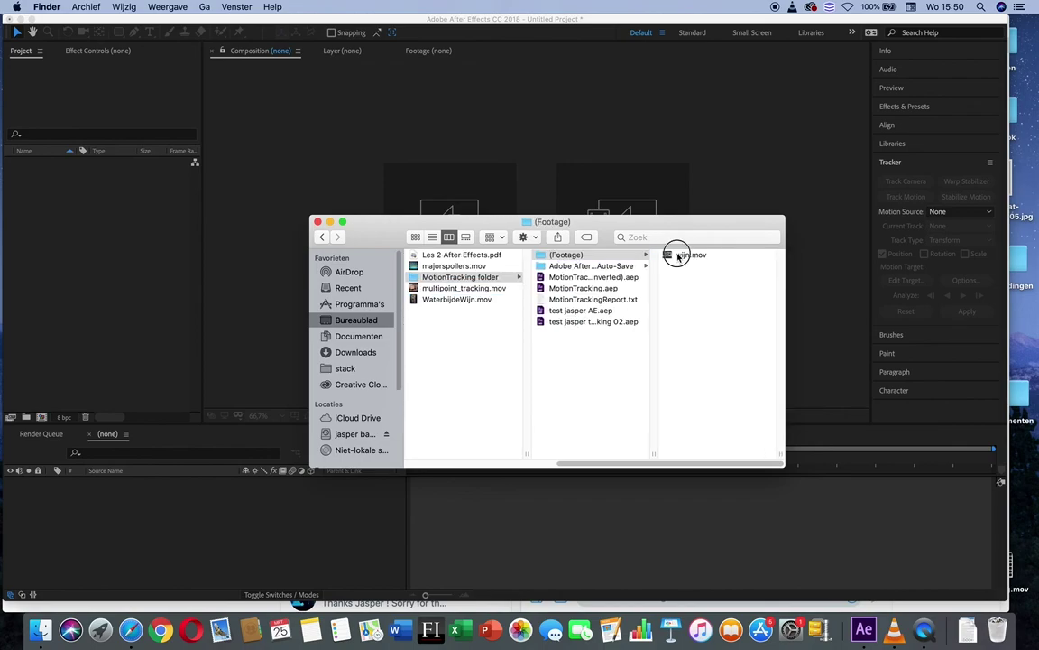
{"action": "left_click", "coordinate": [91, 245]}
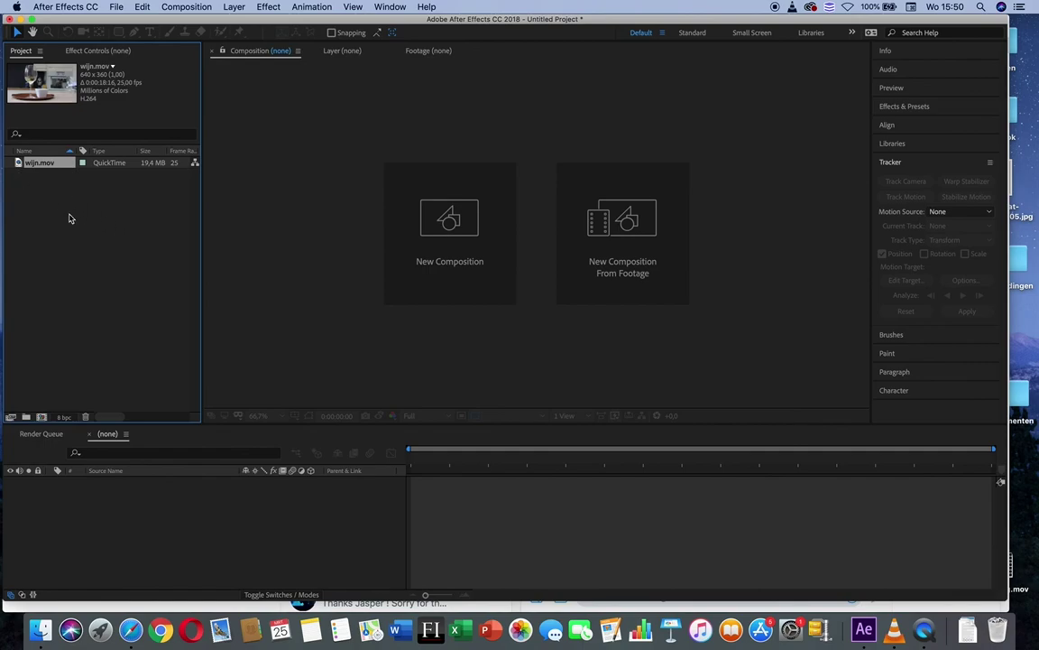
{"action": "left_click", "coordinate": [44, 165]}
{"action": "left_click", "coordinate": [172, 6]}
{"action": "left_click", "coordinate": [185, 21]}
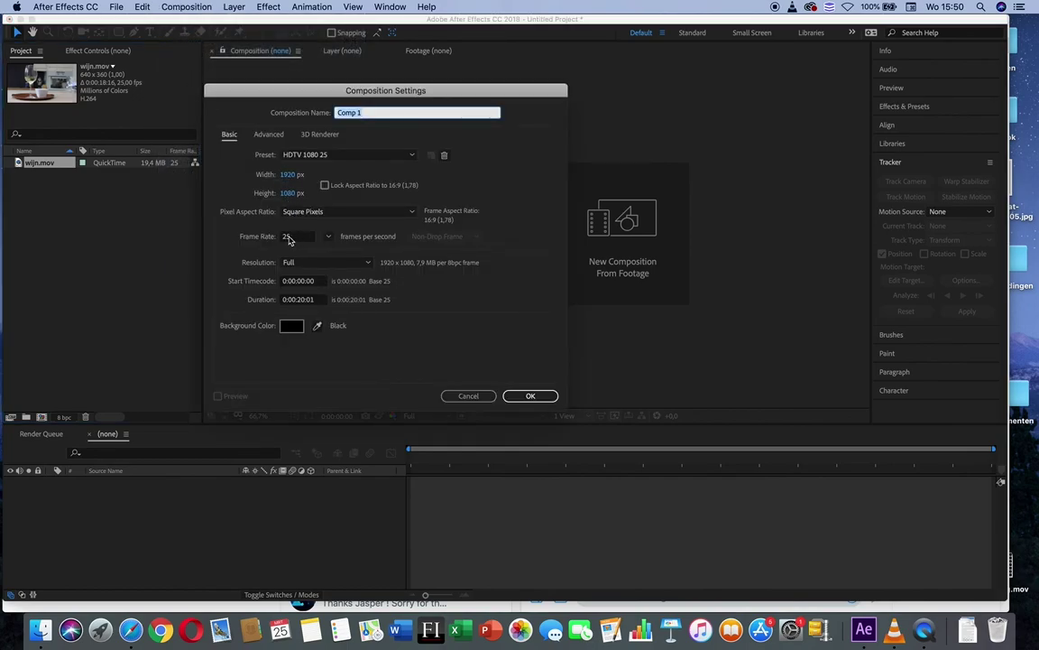
{"action": "left_click", "coordinate": [468, 397]}
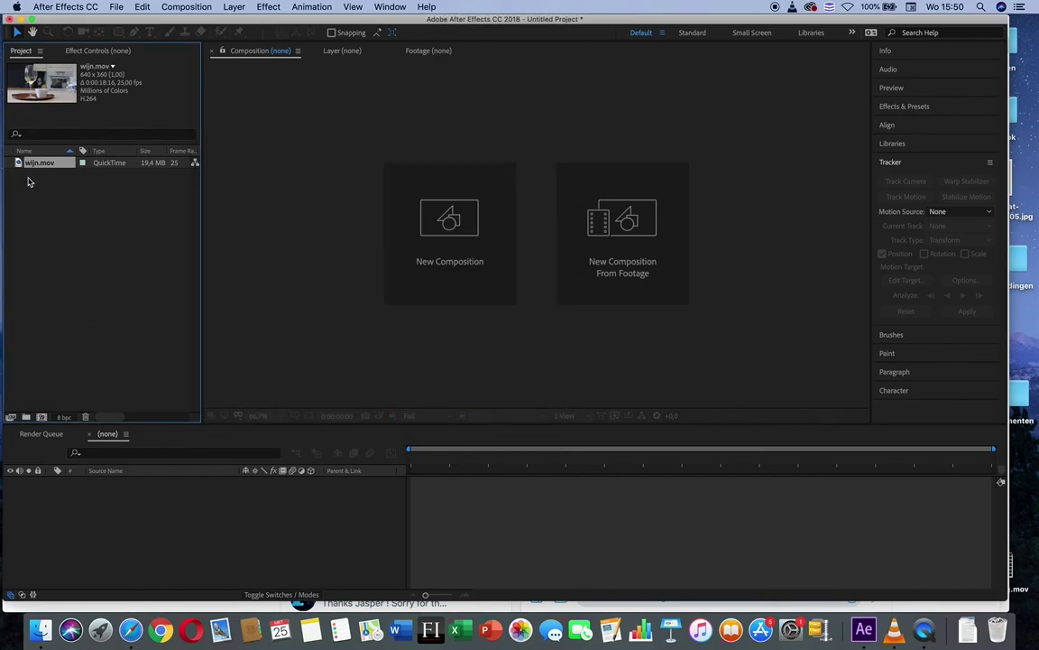
Step: Create a composition from the wijn.mov footage and delete that composition from the project
{"action": "left_click_drag", "start_coordinate": [29, 163], "coordinate": [40, 420]}
{"action": "left_click_drag", "start_coordinate": [41, 420], "coordinate": [40, 420]}
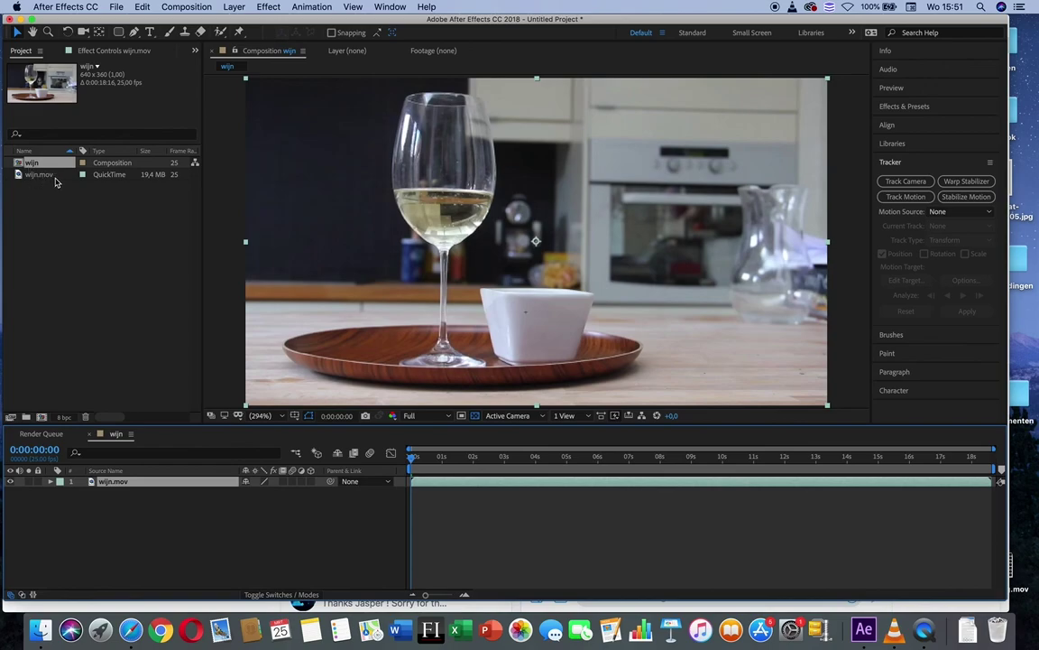
{"action": "left_click", "coordinate": [28, 162]}
{"action": "key", "text": "Delete"}
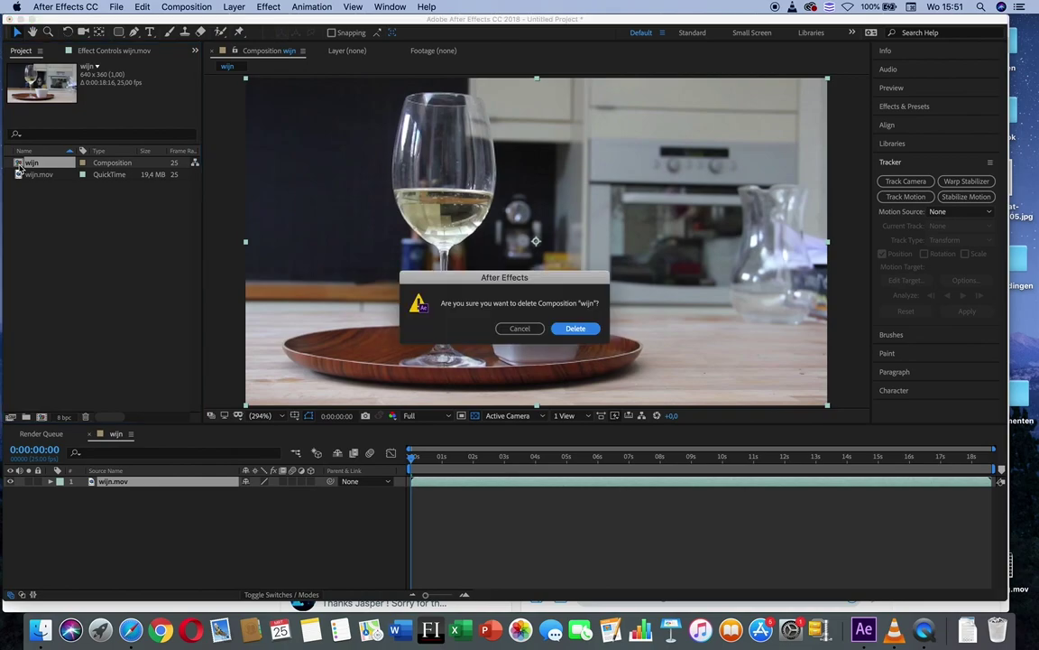
{"action": "left_click", "coordinate": [576, 329]}
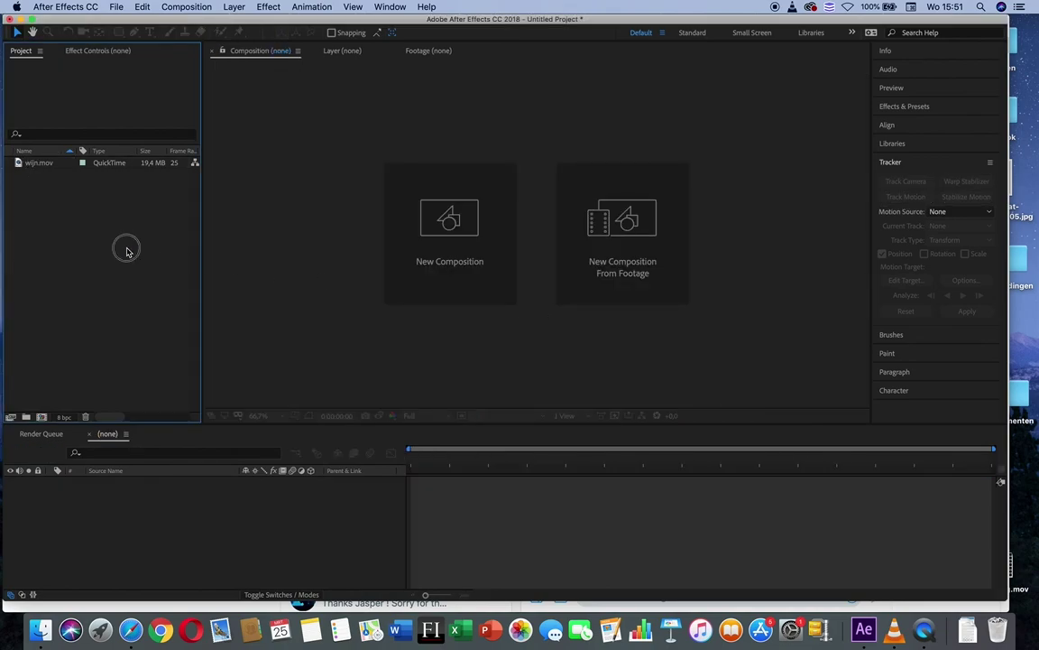
Step: Create a composition that matches the wijn.mov footage and scrub through it to about 16 seconds
{"action": "left_click", "coordinate": [19, 166]}
{"action": "left_click_drag", "start_coordinate": [20, 166], "coordinate": [42, 417]}
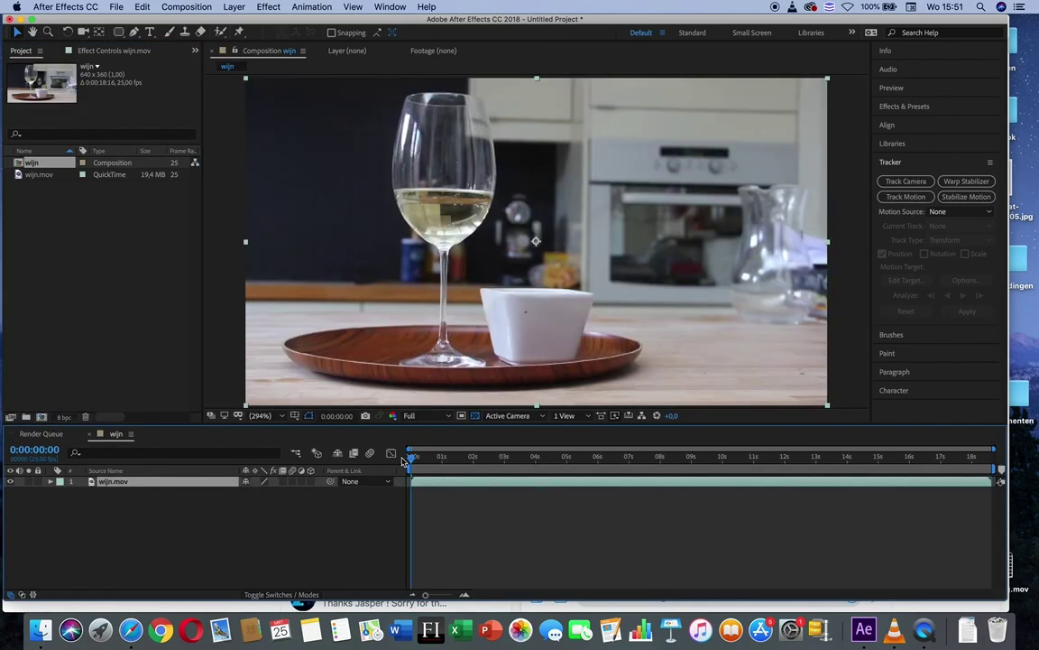
{"action": "left_click_drag", "start_coordinate": [412, 456], "coordinate": [911, 449]}
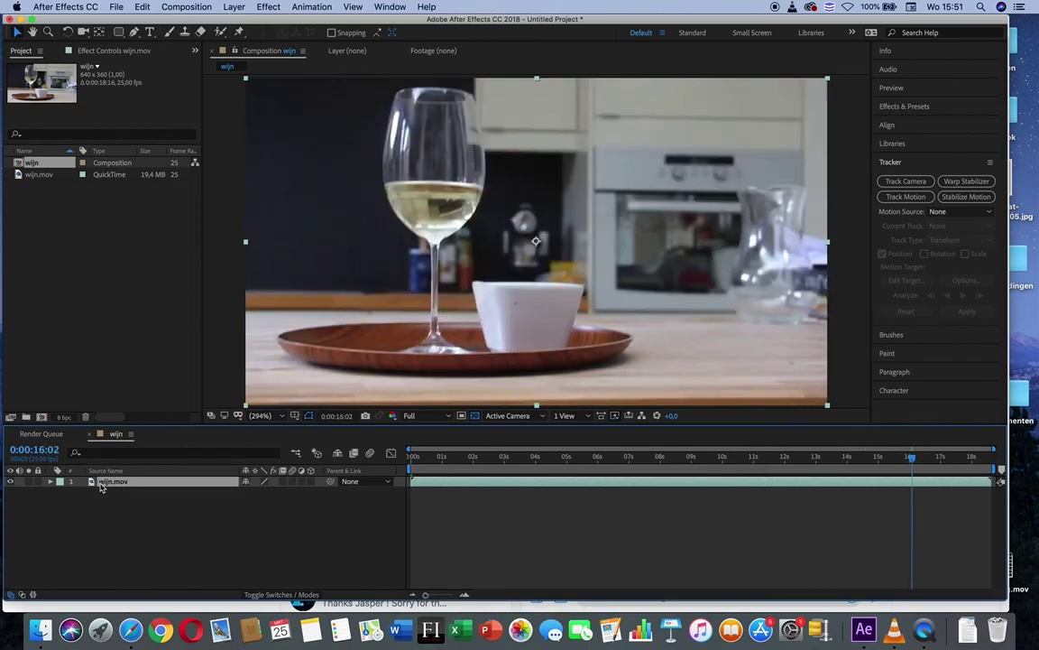
Step: Set the wijn composition's duration to 0:00:25:16 and return the playhead to the start
{"action": "left_click", "coordinate": [61, 265]}
{"action": "left_click", "coordinate": [17, 163]}
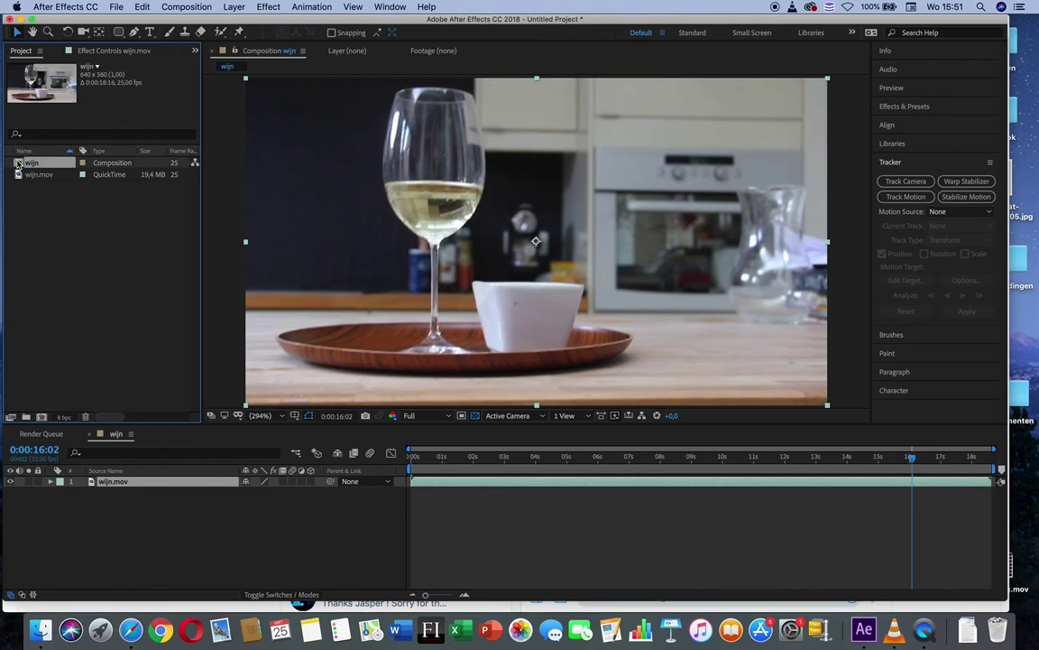
{"action": "left_click", "coordinate": [187, 6]}
{"action": "left_click", "coordinate": [194, 40]}
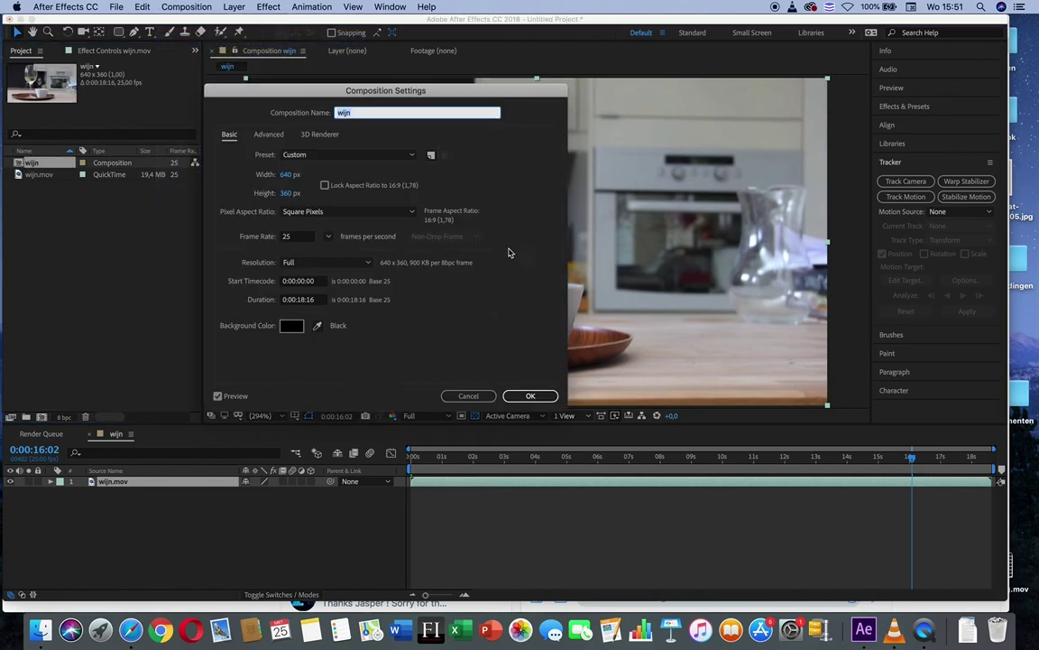
{"action": "left_click", "coordinate": [302, 300]}
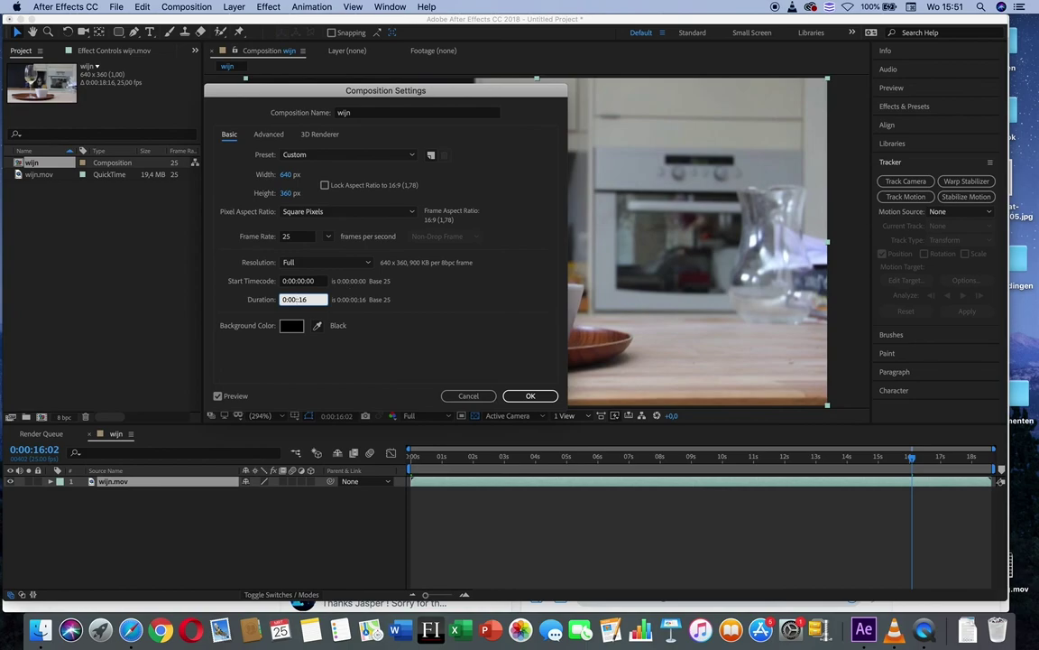
{"action": "left_click", "coordinate": [531, 395]}
{"action": "left_click_drag", "start_coordinate": [436, 598], "coordinate": [415, 598]}
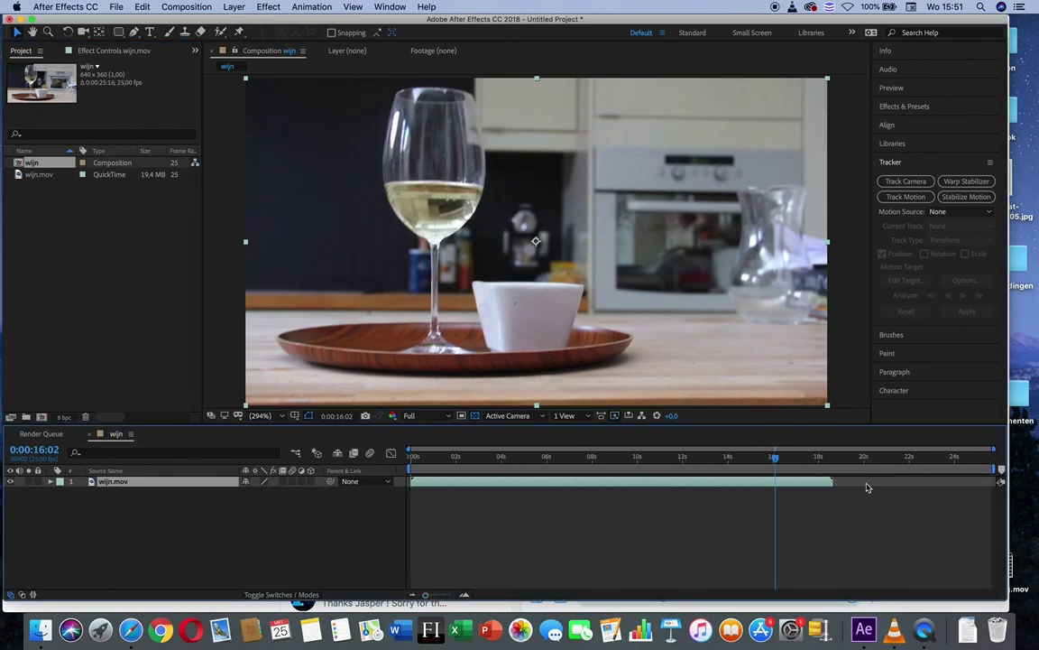
{"action": "left_click_drag", "start_coordinate": [801, 459], "coordinate": [413, 433]}
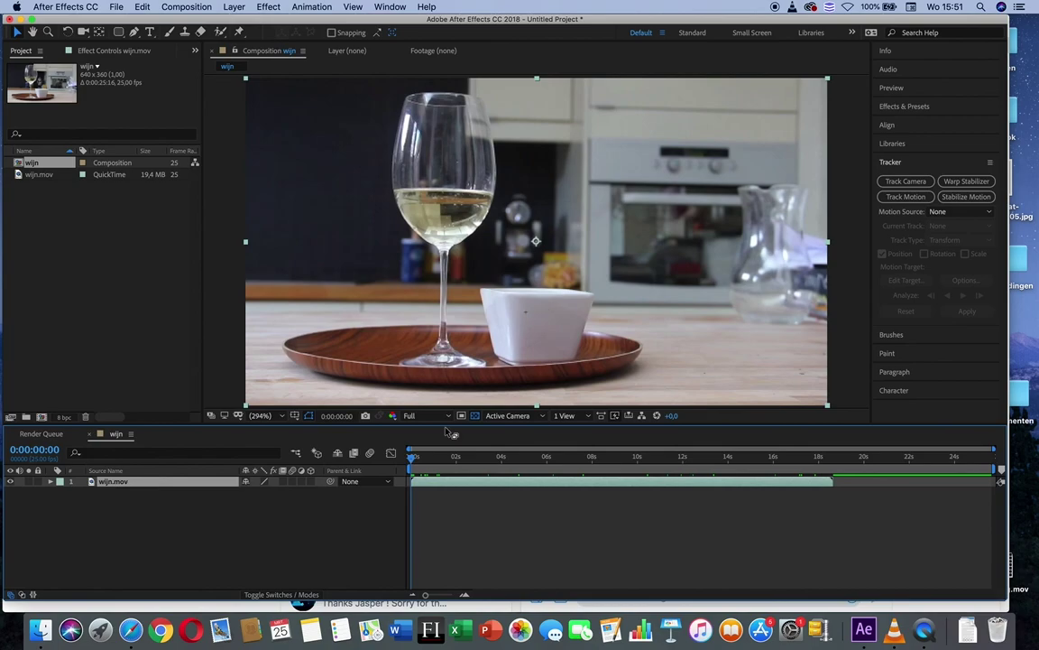
{"action": "right_click", "coordinate": [458, 486]}
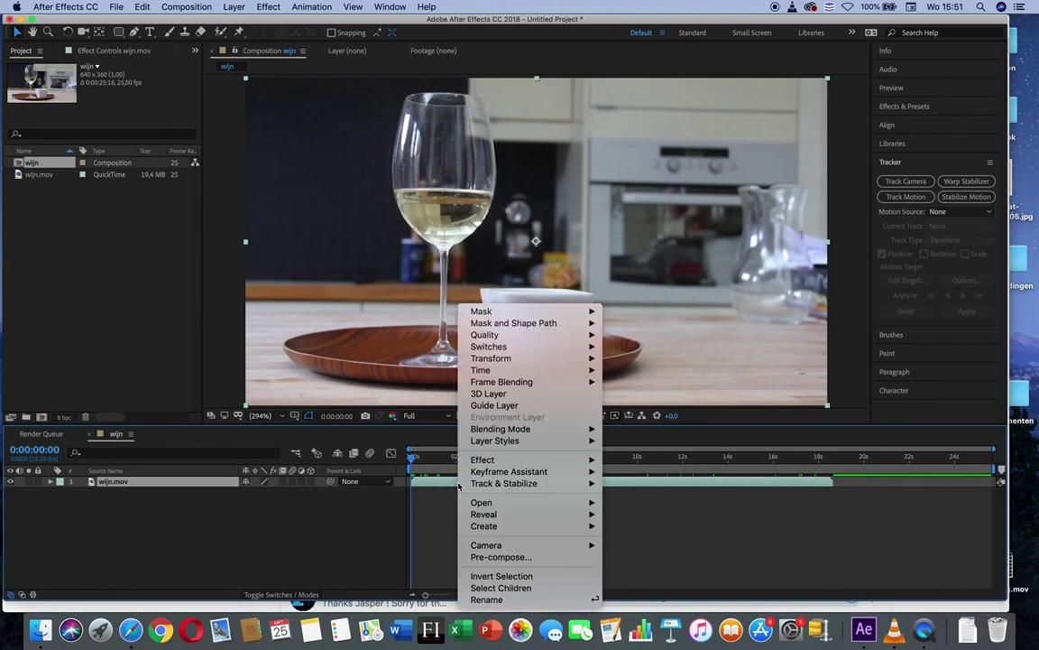
{"action": "mouse_move", "coordinate": [488, 486]}
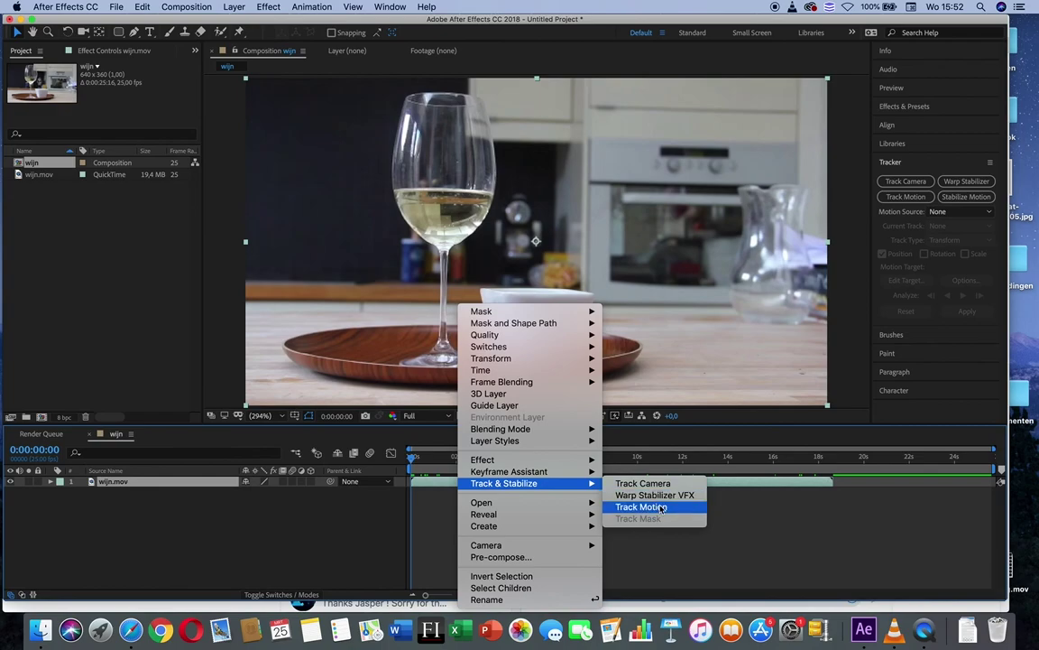
{"action": "left_click", "coordinate": [431, 500]}
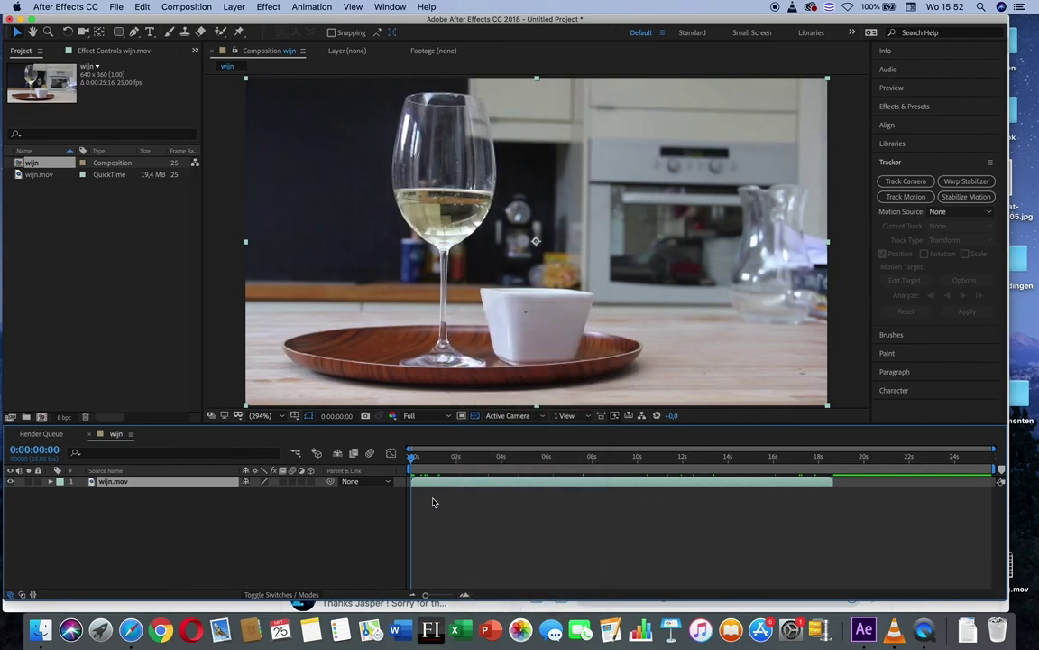
Step: Open the wijn.mov layer in its own viewer and apply Track Motion to it
{"action": "double_click", "coordinate": [436, 488]}
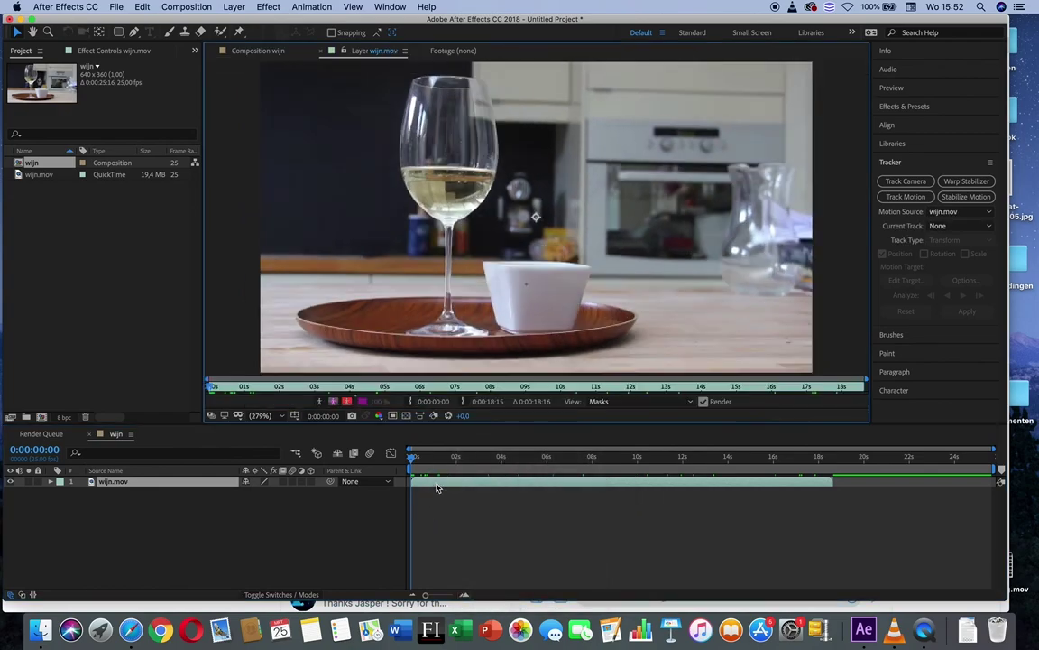
{"action": "right_click", "coordinate": [446, 483]}
{"action": "mouse_move", "coordinate": [499, 488]}
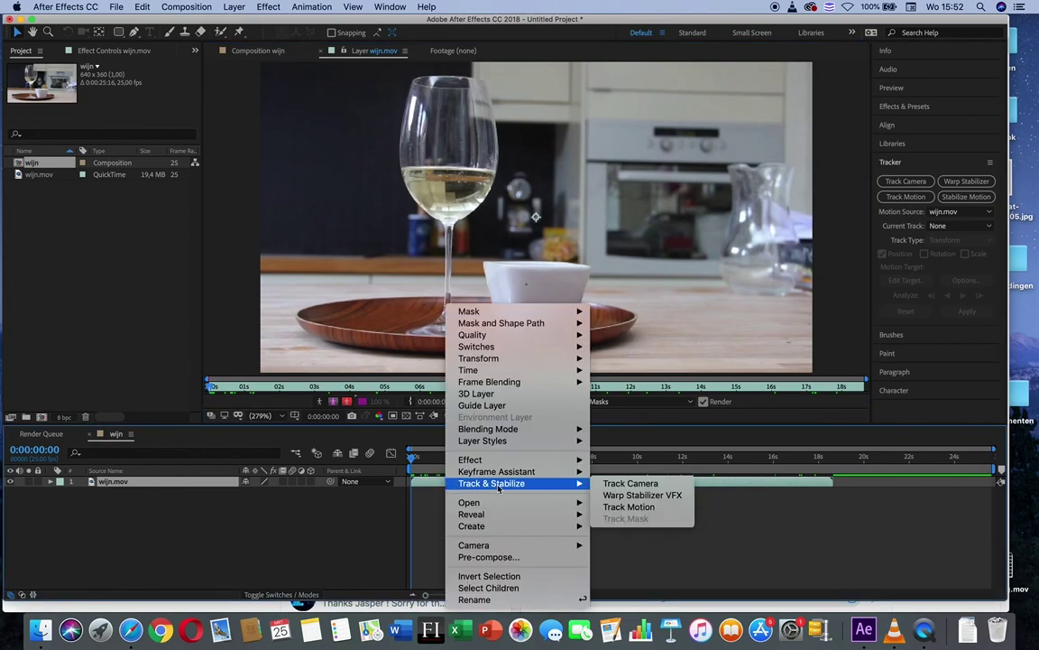
{"action": "left_click", "coordinate": [639, 507]}
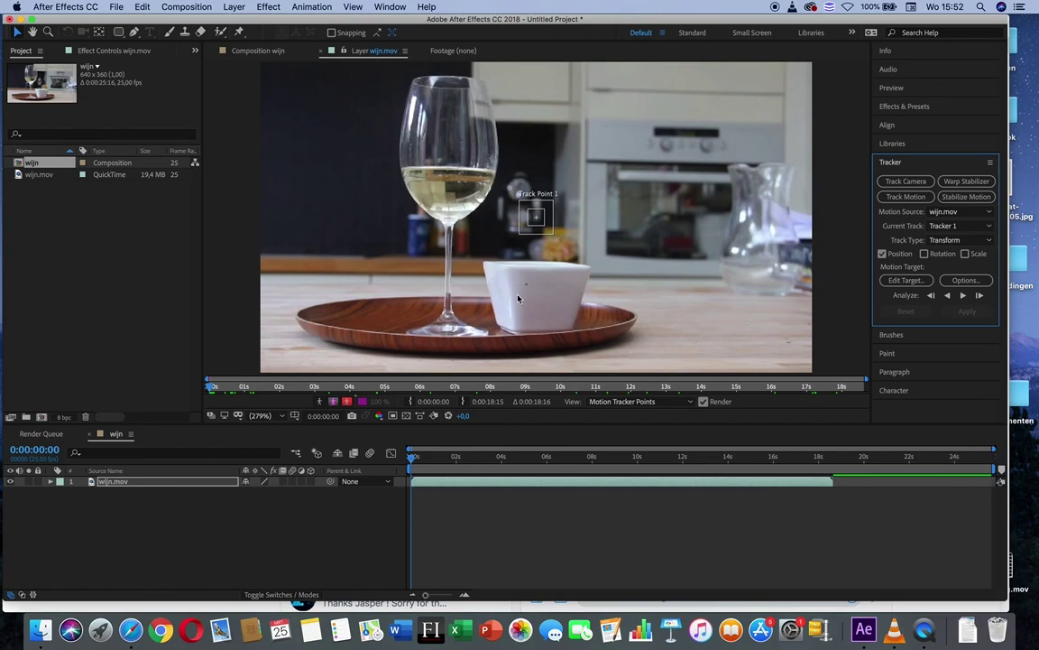
Step: Place Track Point 1 on the small dark cross marked on the white bowl
{"action": "key", "text": "period"}
{"action": "key", "text": "period"}
{"action": "key", "text": "period"}
{"action": "key", "text": "period"}
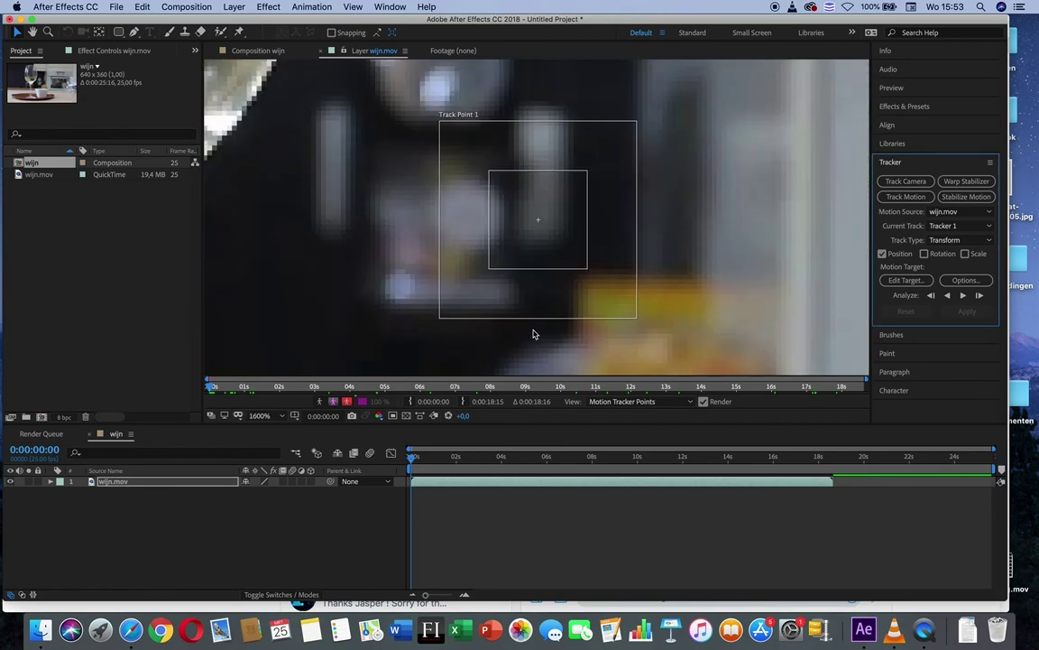
{"action": "scroll", "coordinate": [536, 296], "scroll_direction": "up", "scroll_amount": 5}
{"action": "scroll", "coordinate": [564, 88], "scroll_direction": "down", "scroll_amount": 3}
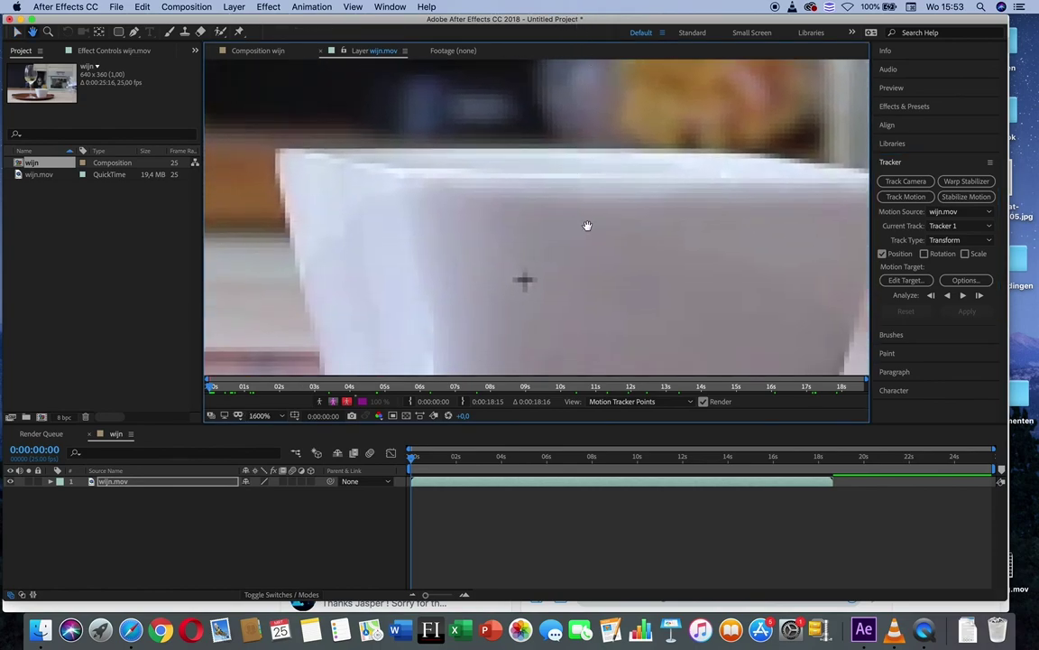
{"action": "scroll", "coordinate": [587, 225], "scroll_direction": "down", "scroll_amount": 3}
{"action": "key", "text": "comma"}
{"action": "key", "text": "comma"}
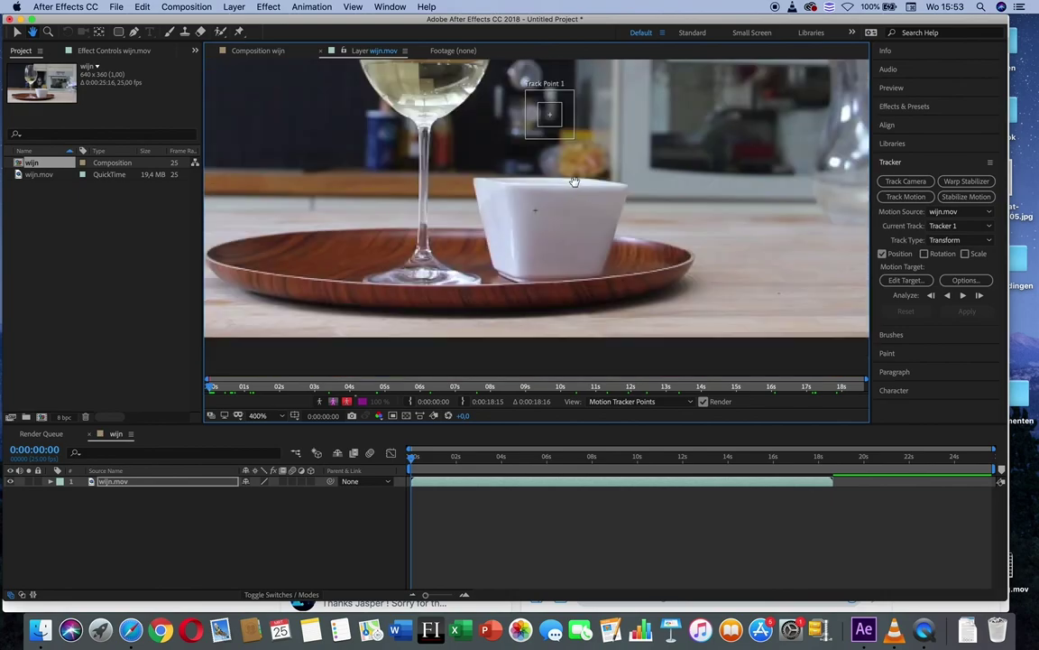
{"action": "key", "text": "v"}
{"action": "left_click_drag", "start_coordinate": [559, 143], "coordinate": [541, 236]}
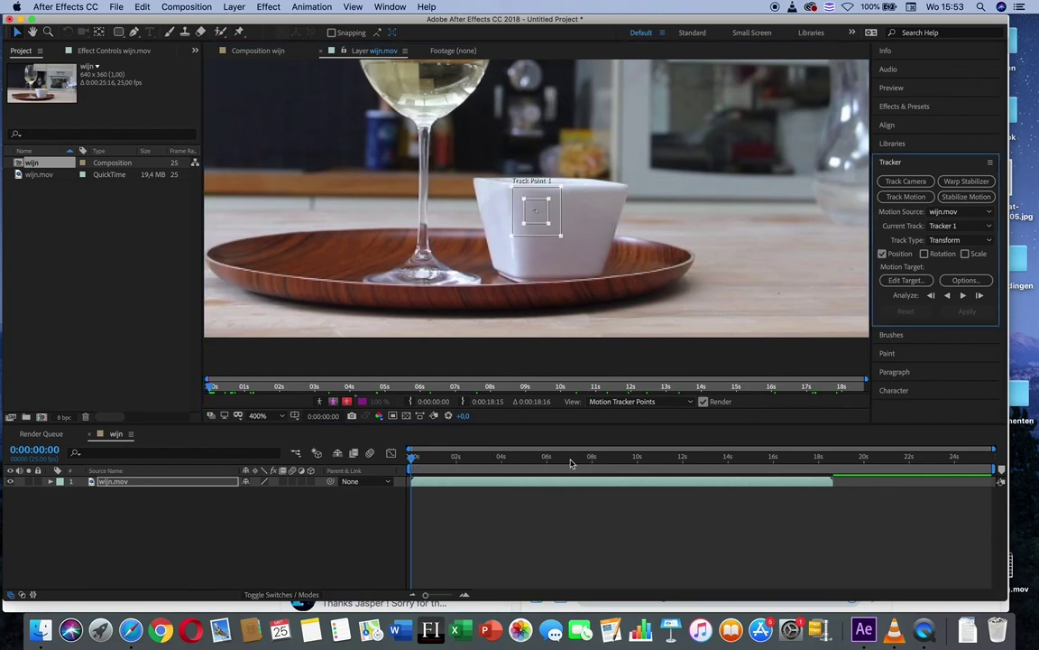
Step: Reposition the track point on the bowl's cross at 0:00:13:09 and again at the start of the clip
{"action": "left_click_drag", "start_coordinate": [545, 457], "coordinate": [714, 459]}
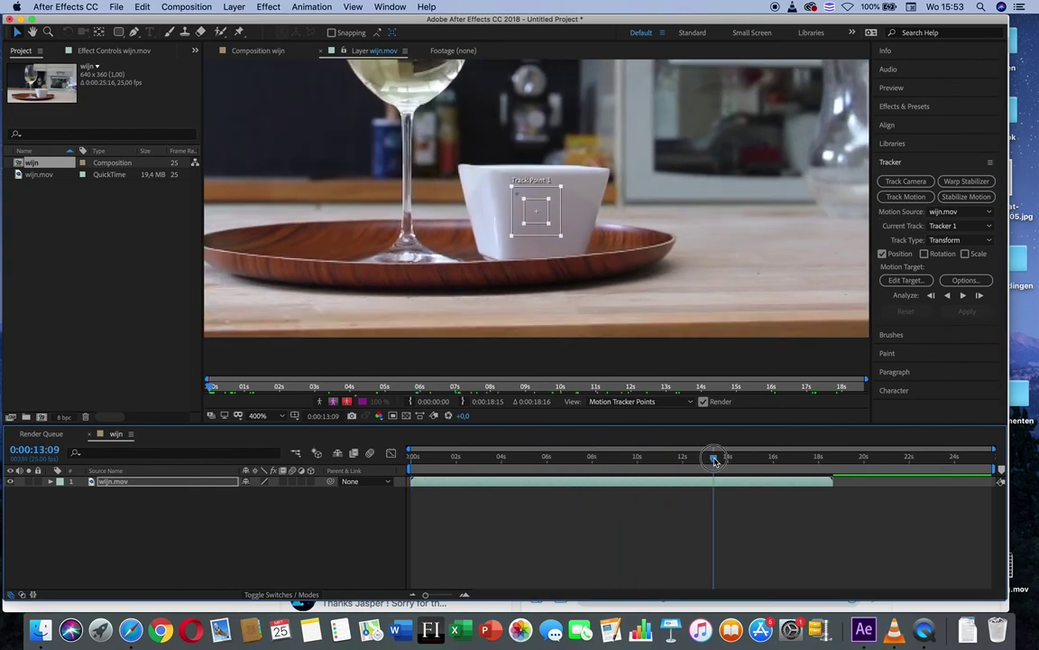
{"action": "left_click_drag", "start_coordinate": [542, 227], "coordinate": [521, 215]}
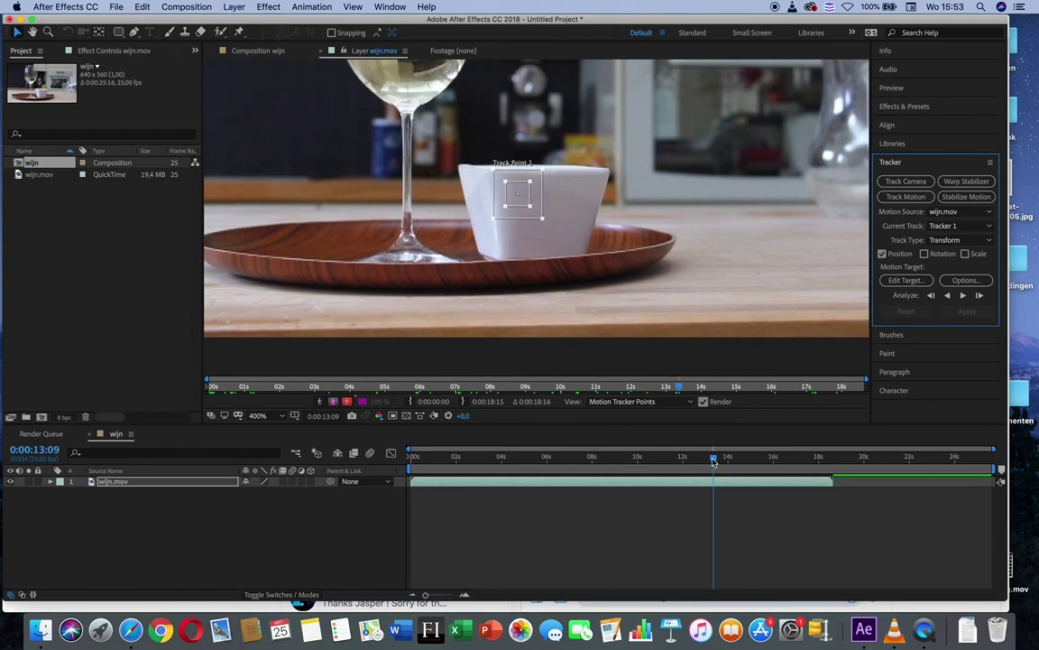
{"action": "left_click_drag", "start_coordinate": [714, 458], "coordinate": [244, 447]}
{"action": "left_click_drag", "start_coordinate": [521, 223], "coordinate": [541, 209]}
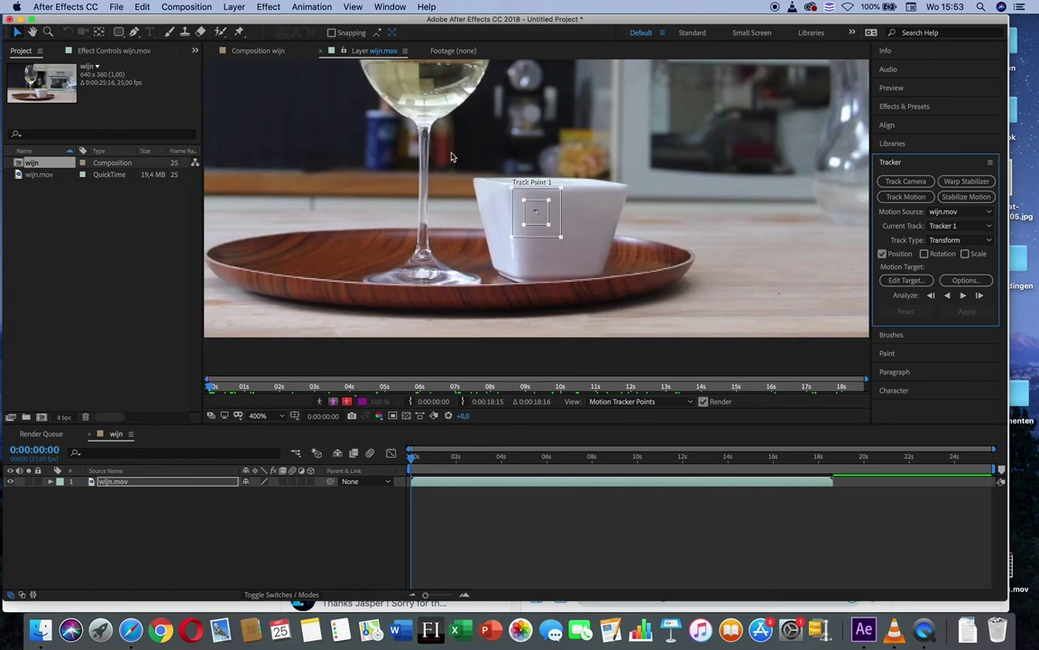
Step: Enlarge the track point's outer search region to about 98 × 71 pixels and analyze the motion forward through the clip
{"action": "left_click", "coordinate": [561, 242]}
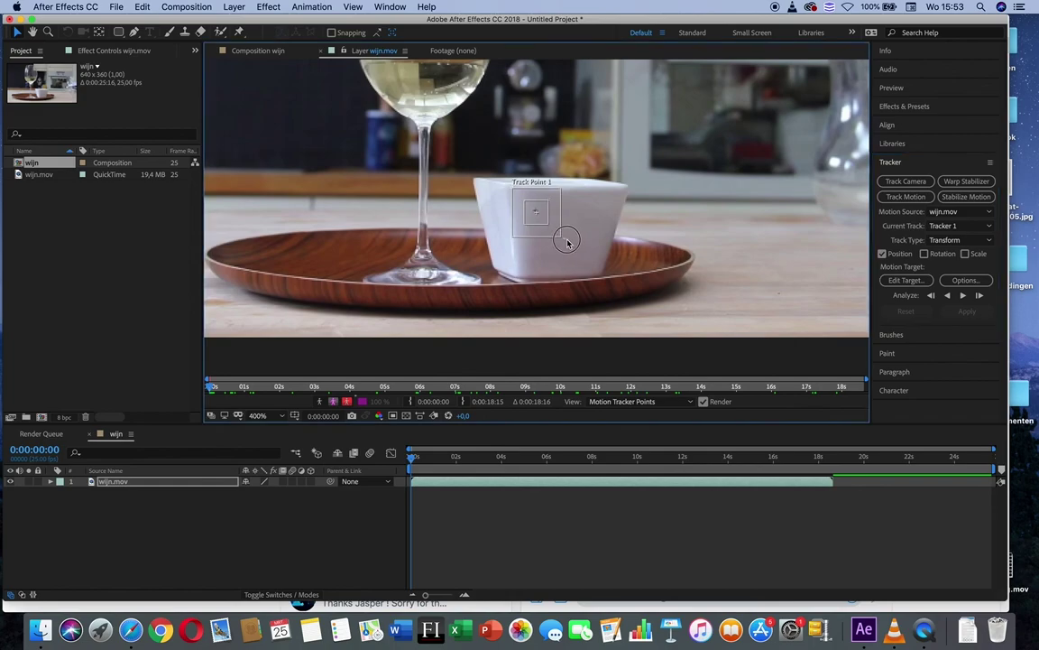
{"action": "left_click_drag", "start_coordinate": [561, 238], "coordinate": [629, 281]}
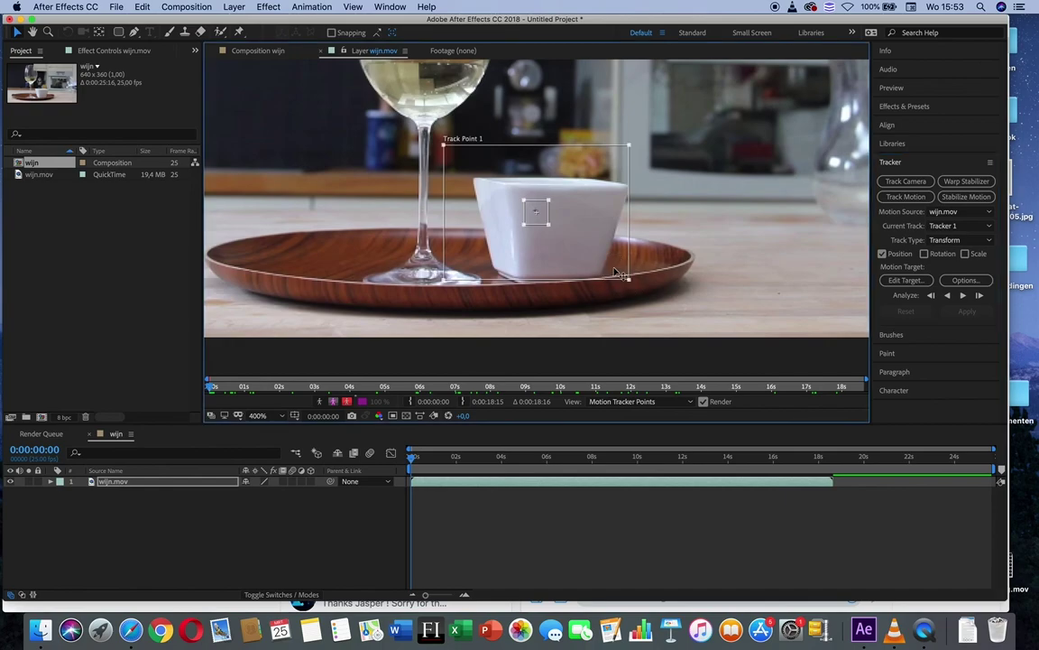
{"action": "left_click_drag", "start_coordinate": [623, 274], "coordinate": [596, 255]}
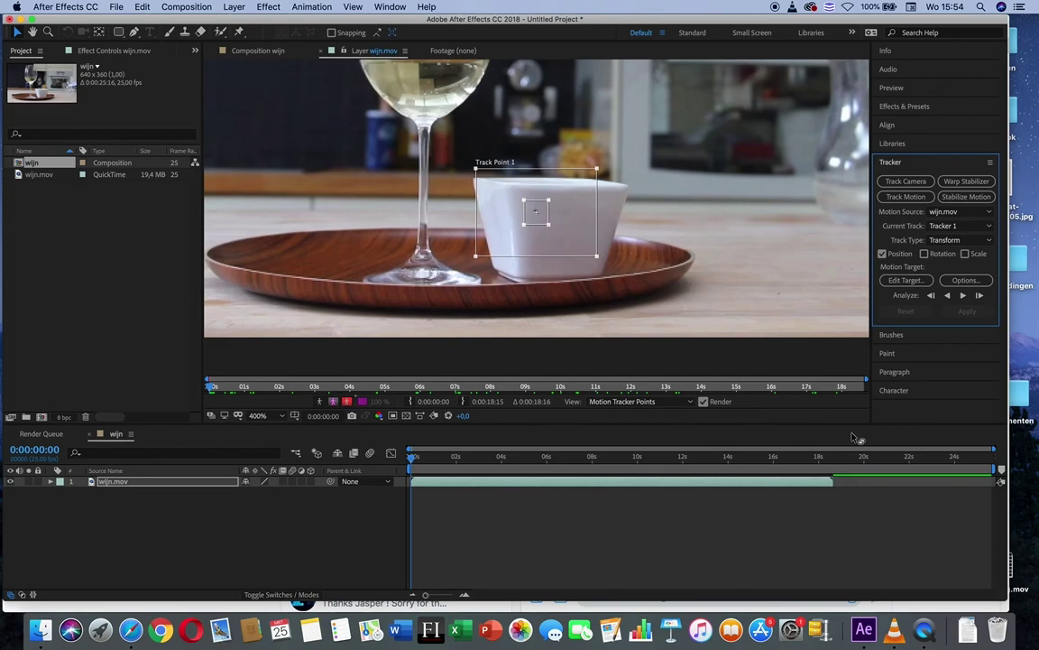
{"action": "left_click", "coordinate": [963, 295]}
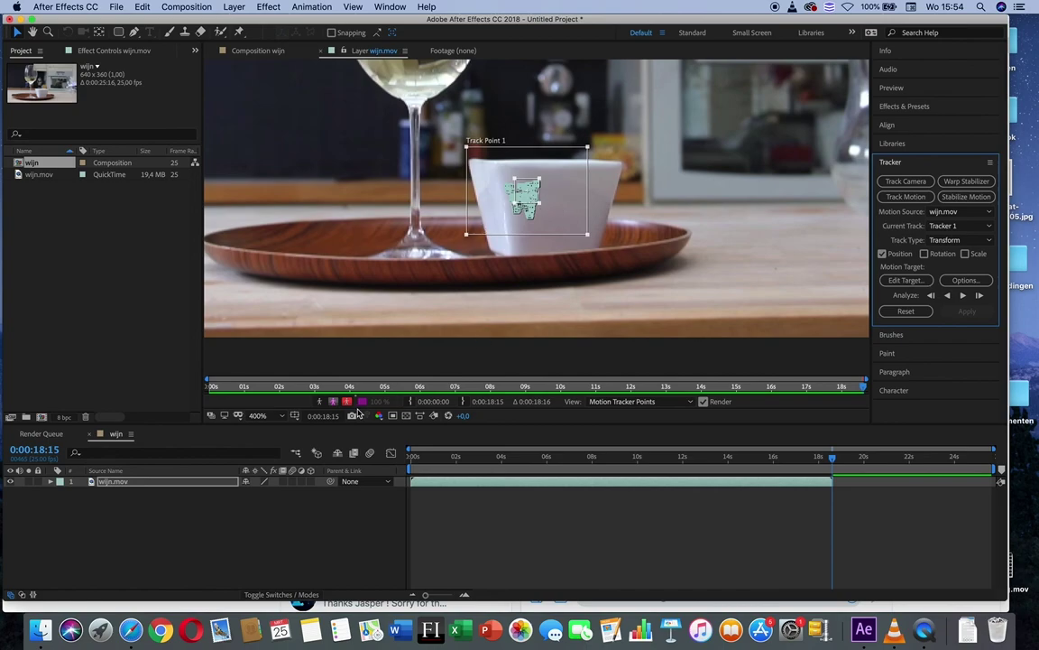
Step: Expand the wijn.mov layer's Motion Trackers down to Track Point 1 and examine its tracked properties and keyframes
{"action": "left_click", "coordinate": [143, 507]}
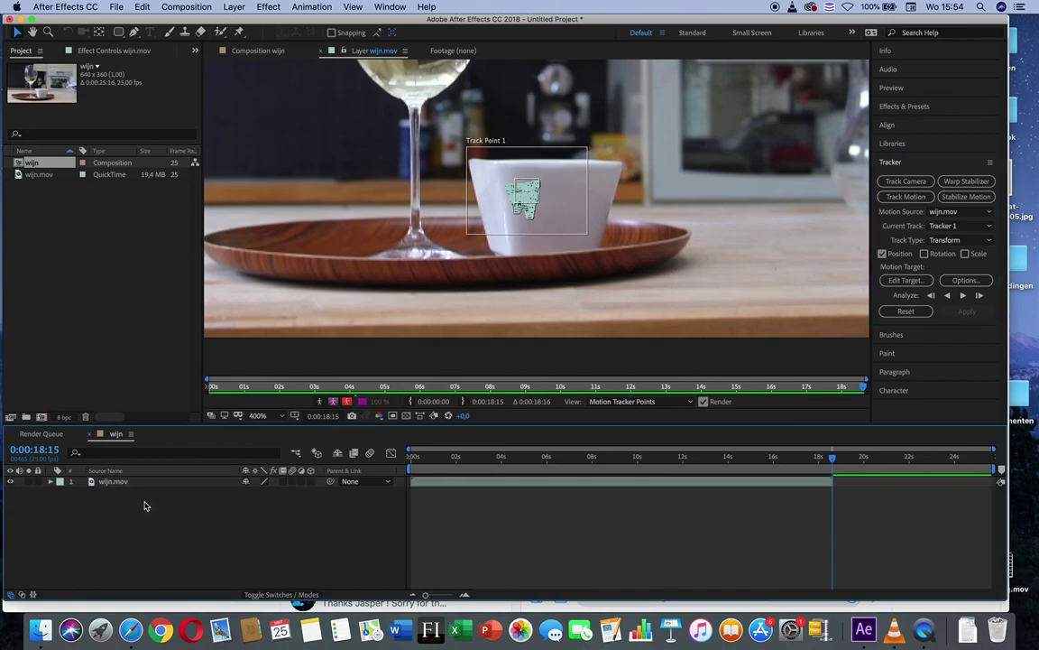
{"action": "left_click", "coordinate": [140, 488]}
{"action": "left_click", "coordinate": [51, 482]}
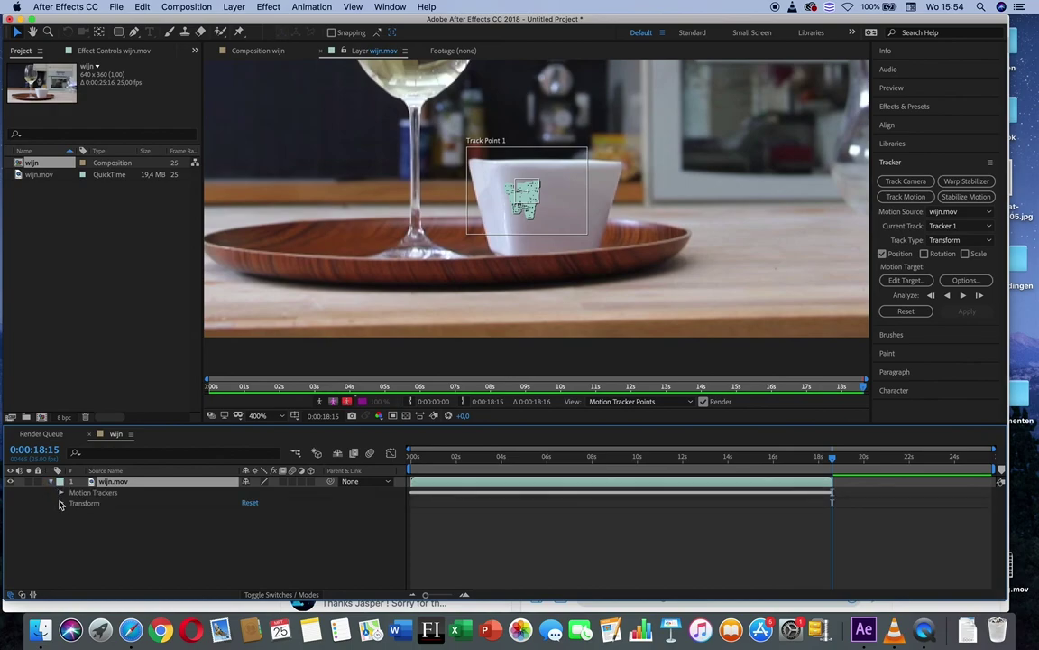
{"action": "left_click", "coordinate": [61, 493]}
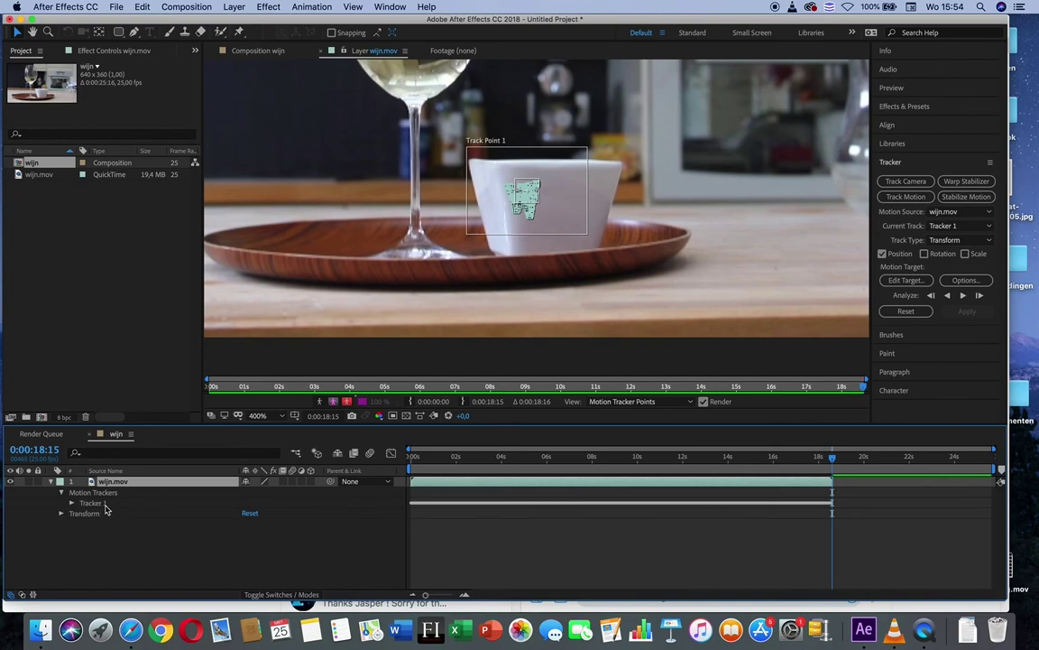
{"action": "left_click", "coordinate": [72, 503]}
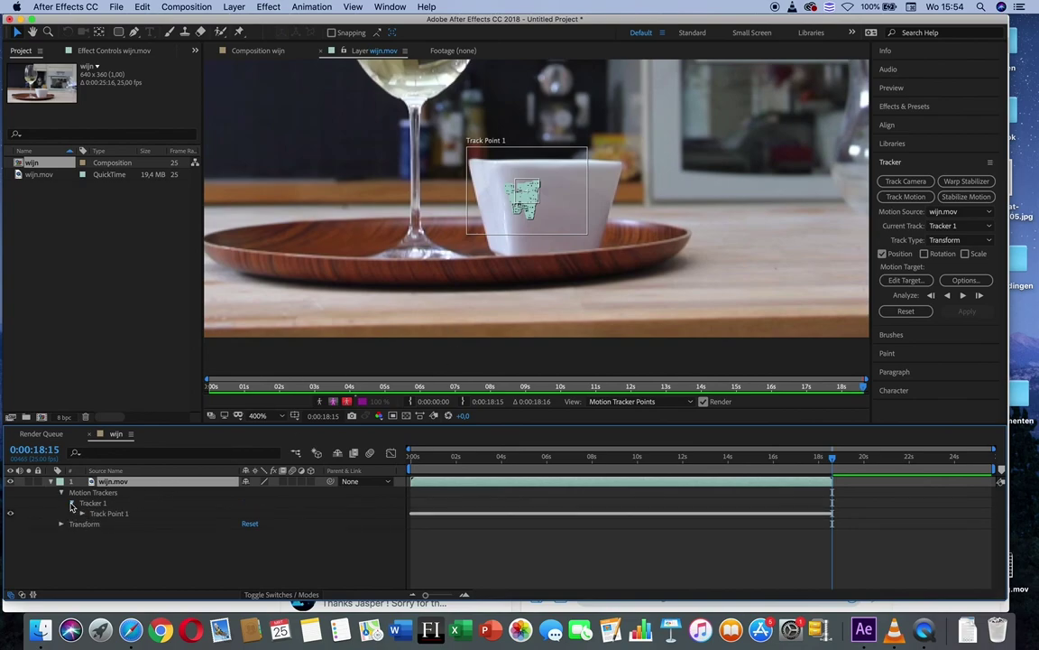
{"action": "left_click", "coordinate": [82, 512]}
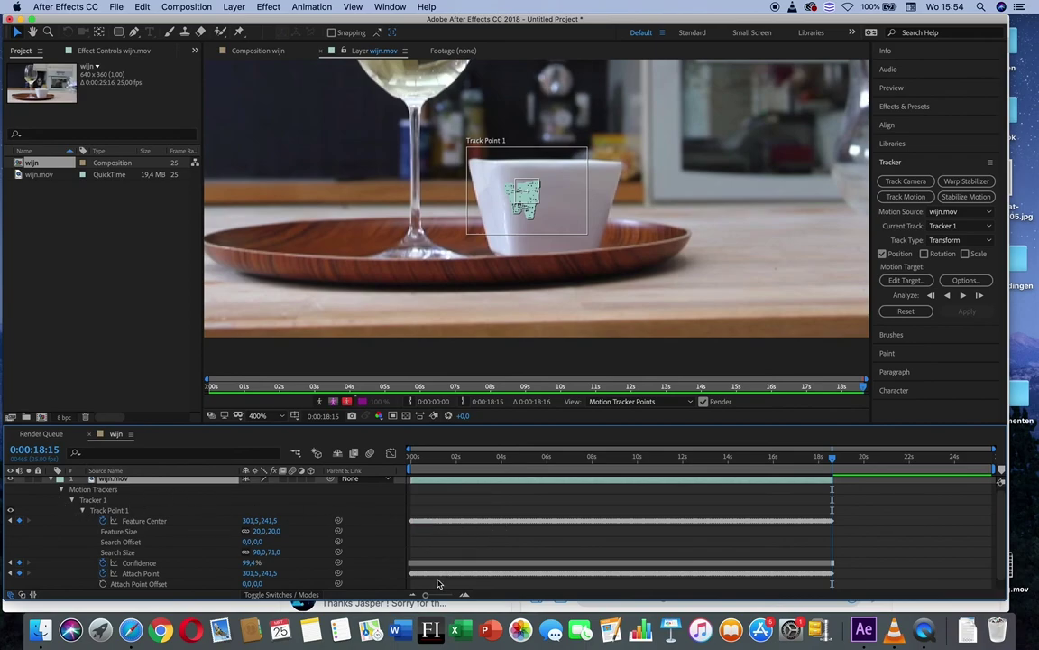
{"action": "scroll", "coordinate": [175, 552], "scroll_direction": "down", "scroll_amount": 1}
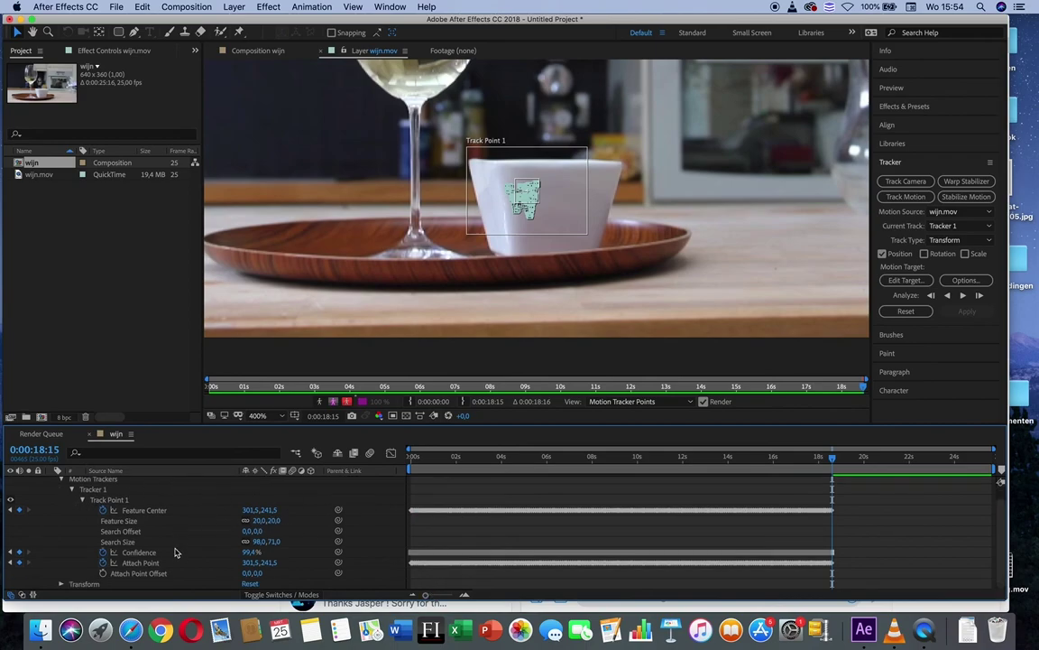
Step: Examine Track Point 1's individual tracked keyframes near the end of the wijn.mov layer, around 0:00:18:02
{"action": "scroll", "coordinate": [175, 553], "scroll_direction": "up", "scroll_amount": 1}
{"action": "left_click_drag", "start_coordinate": [425, 597], "coordinate": [451, 596]}
{"action": "left_click_drag", "start_coordinate": [704, 461], "coordinate": [393, 476]}
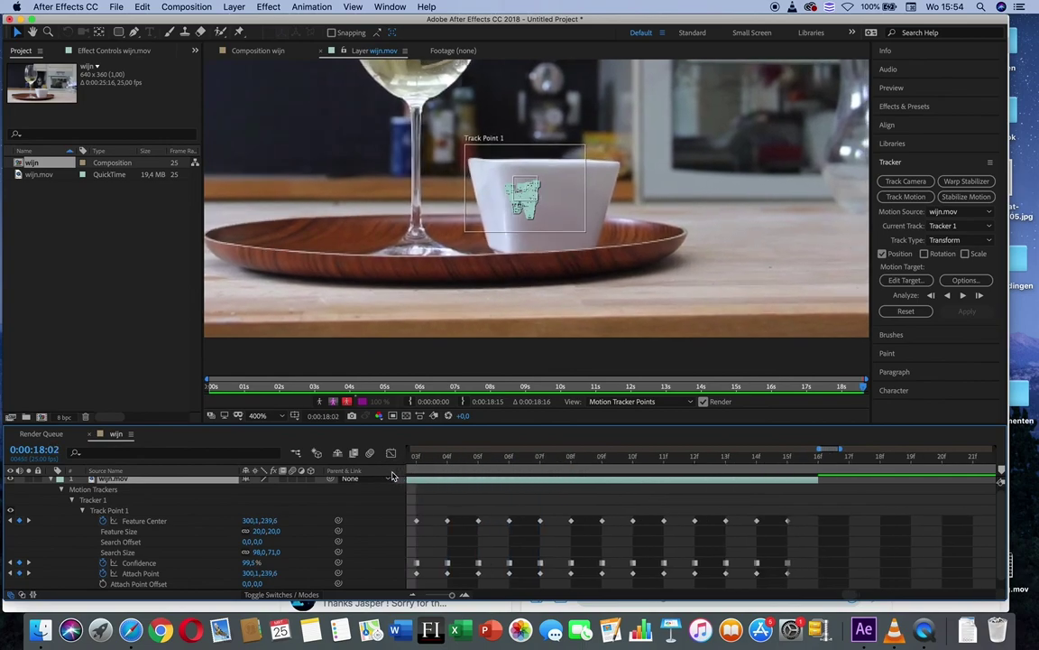
{"action": "left_click", "coordinate": [453, 596]}
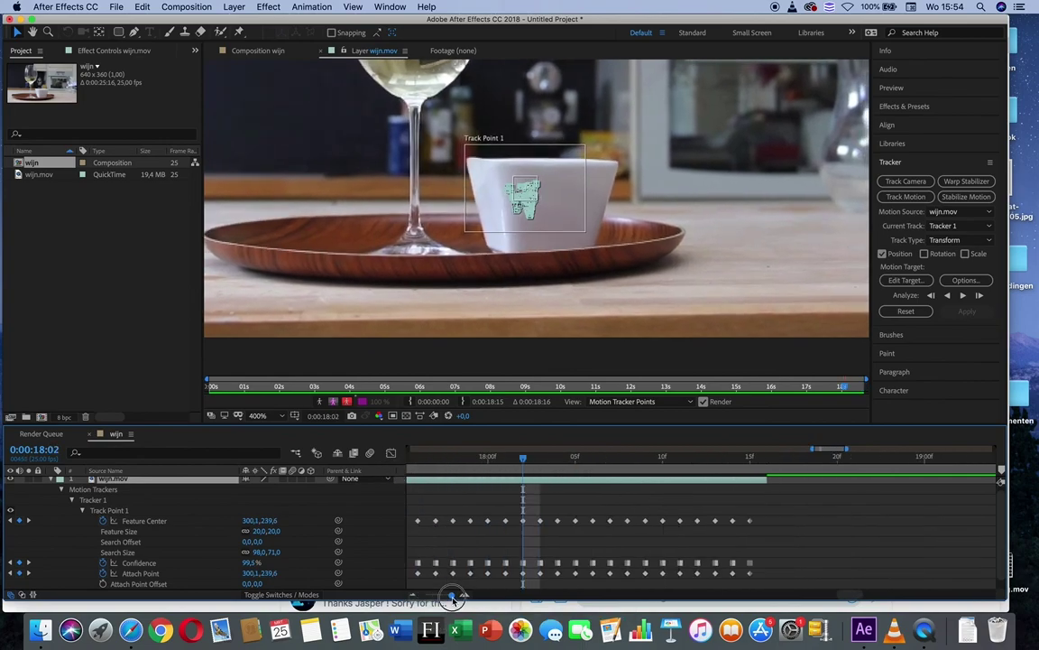
{"action": "left_click_drag", "start_coordinate": [452, 597], "coordinate": [420, 596]}
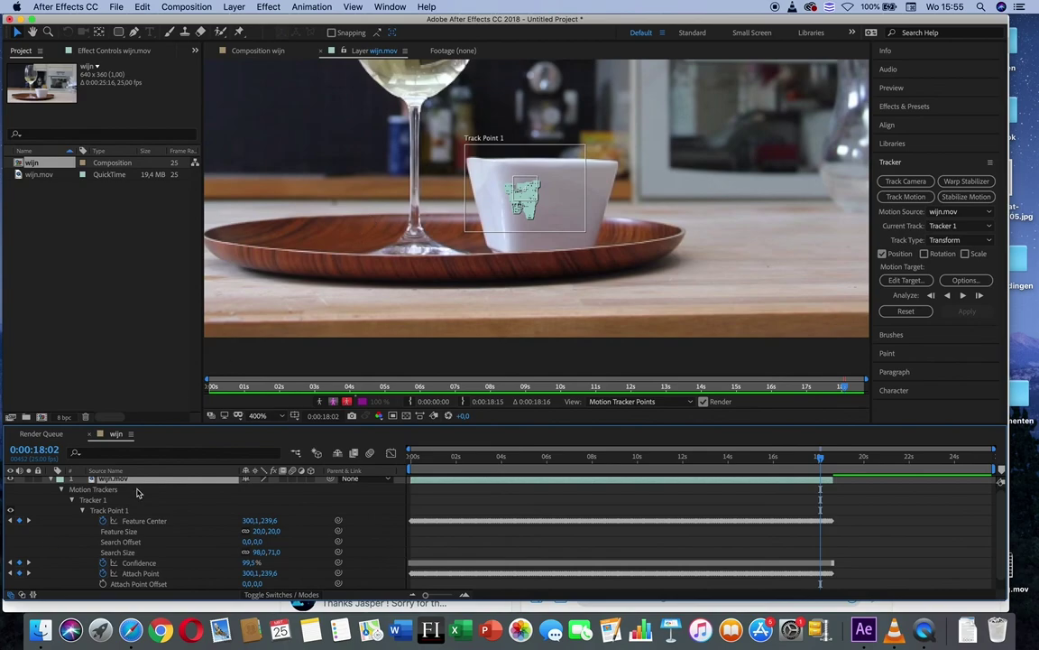
Step: Collapse the wijn.mov layer's properties and add a new null object to the composition
{"action": "scroll", "coordinate": [135, 495], "scroll_direction": "up", "scroll_amount": 1}
{"action": "left_click", "coordinate": [51, 480]}
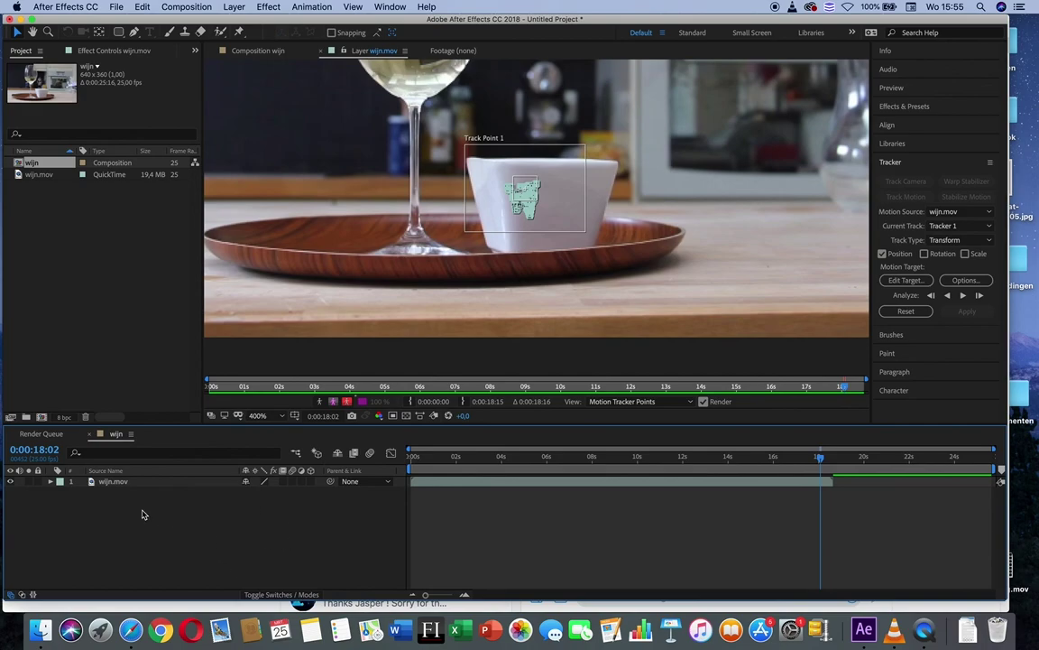
{"action": "right_click", "coordinate": [151, 472]}
{"action": "mouse_move", "coordinate": [165, 528]}
{"action": "mouse_move", "coordinate": [189, 475]}
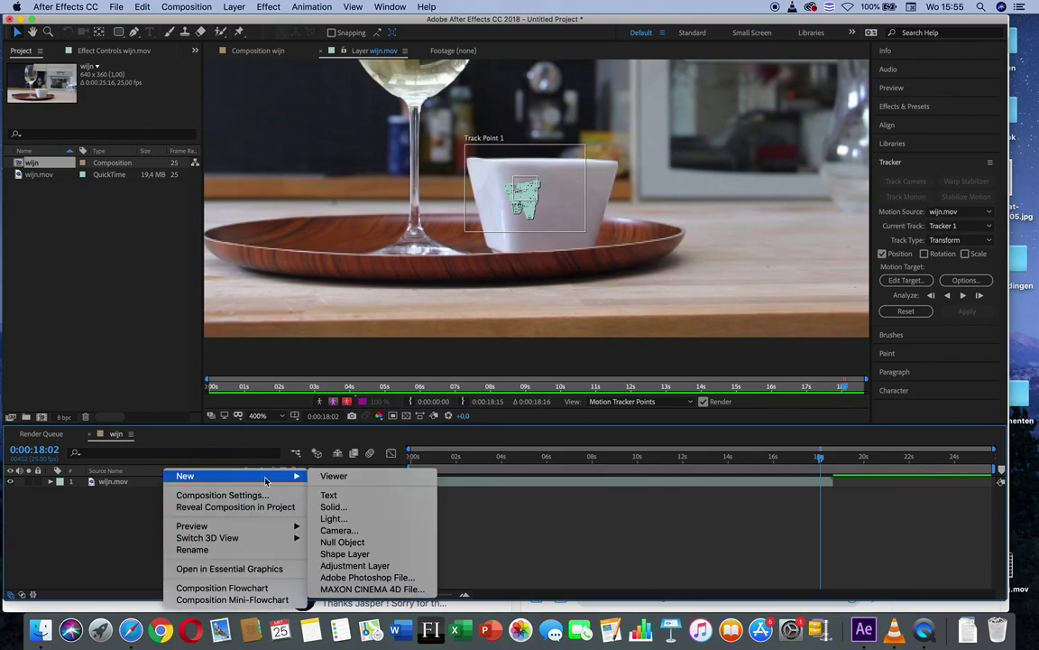
{"action": "left_click", "coordinate": [384, 545]}
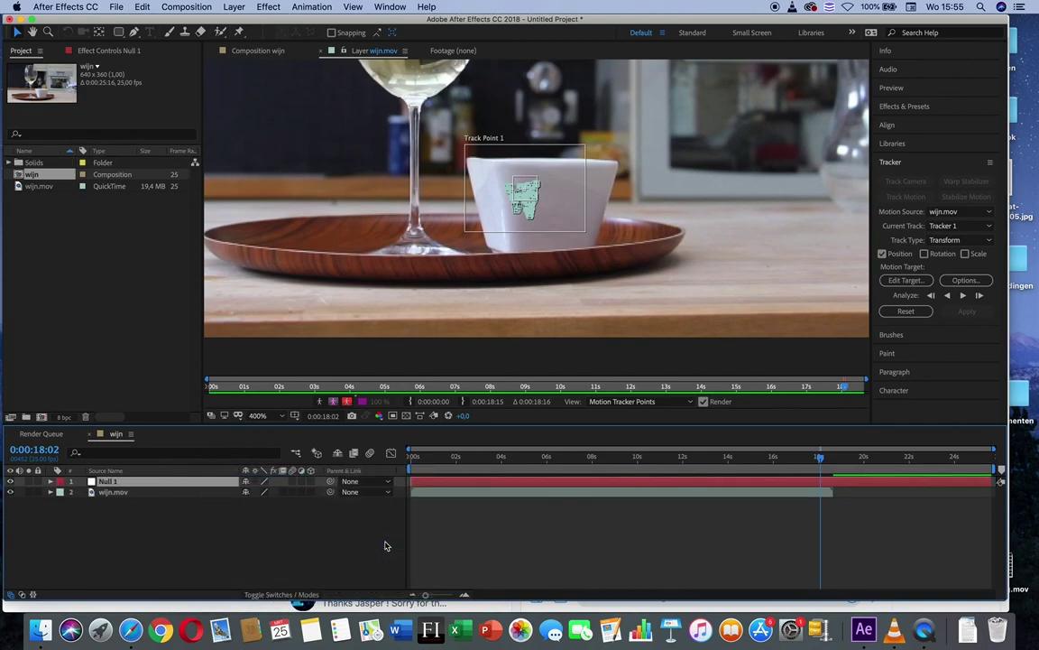
Step: Expand the null object's Transform properties and show the wijn composition in the viewer
{"action": "left_click", "coordinate": [51, 482]}
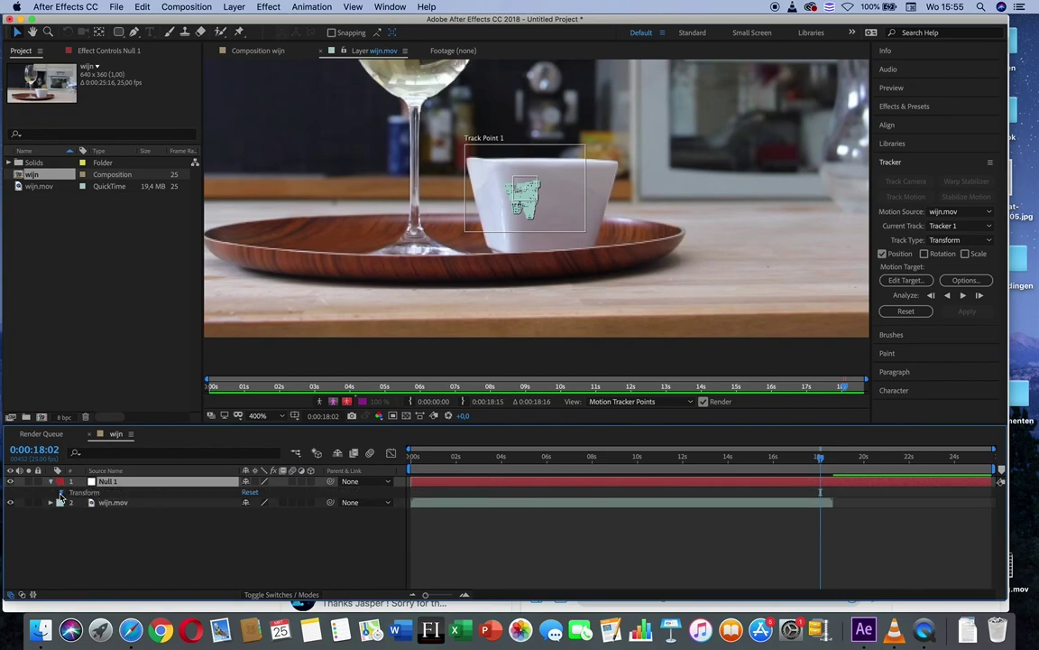
{"action": "left_click", "coordinate": [61, 492]}
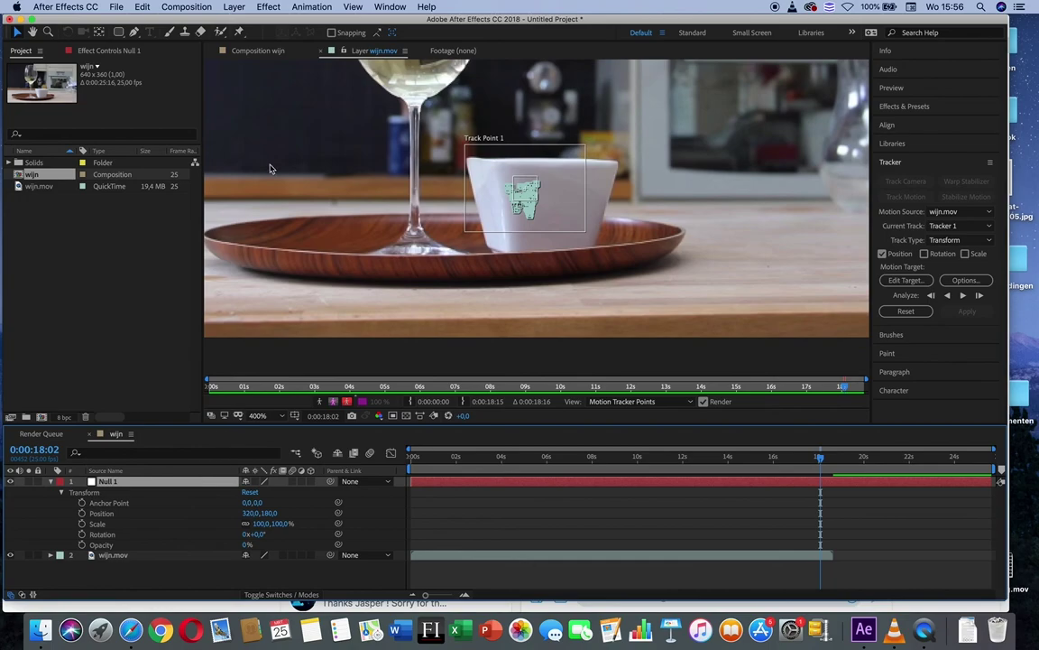
{"action": "left_click", "coordinate": [255, 51]}
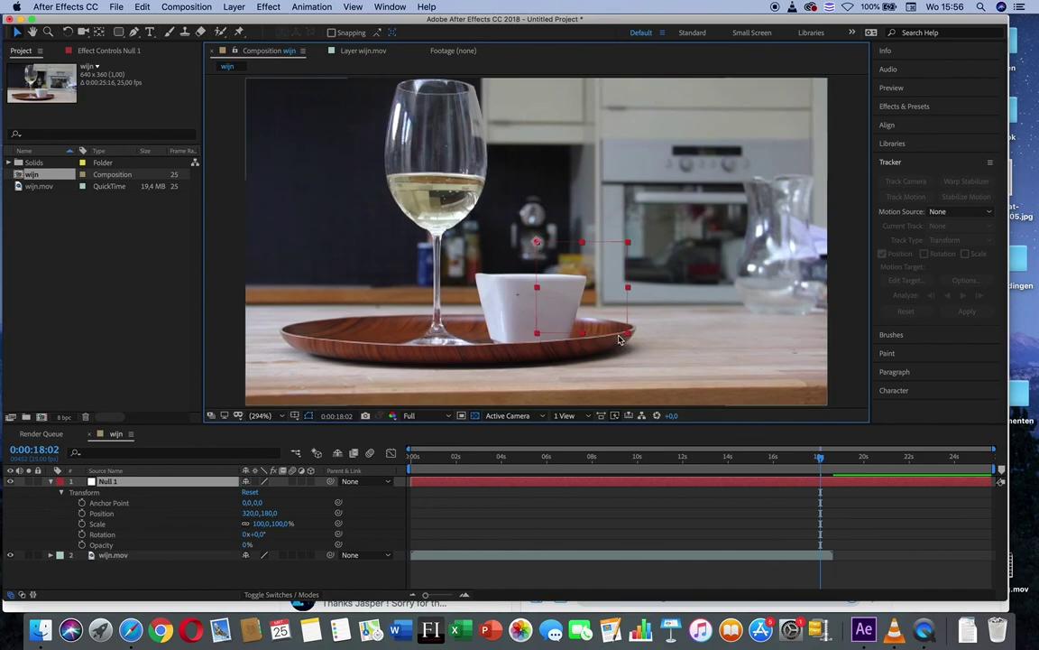
Step: Rename the null object layer as "info tracking"
{"action": "right_click", "coordinate": [109, 484]}
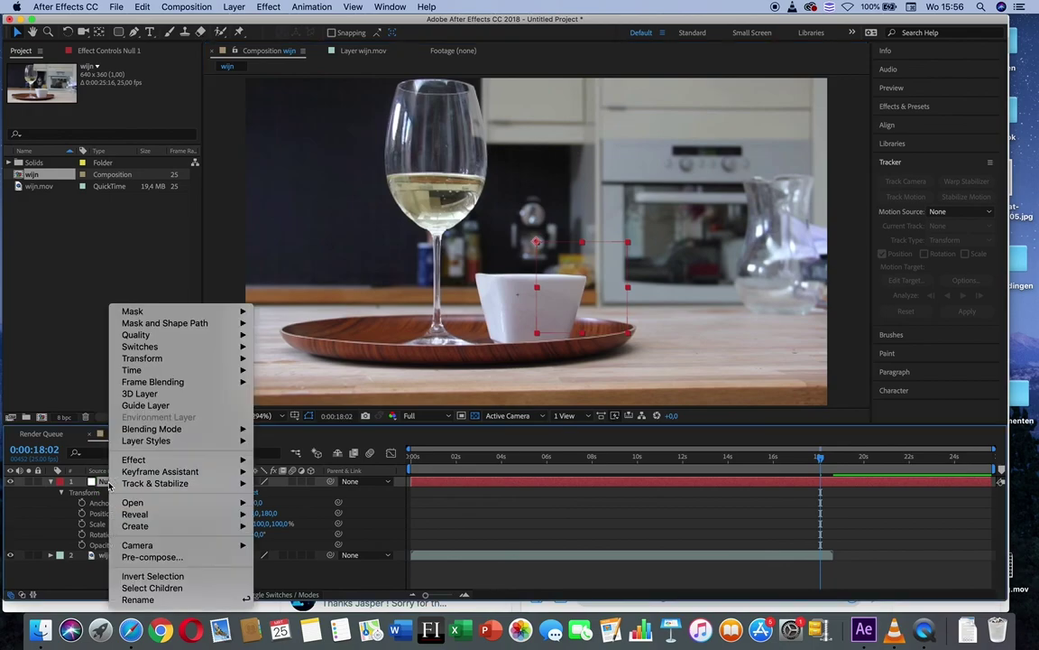
{"action": "left_click", "coordinate": [137, 600]}
{"action": "key", "text": "BackSpace"}
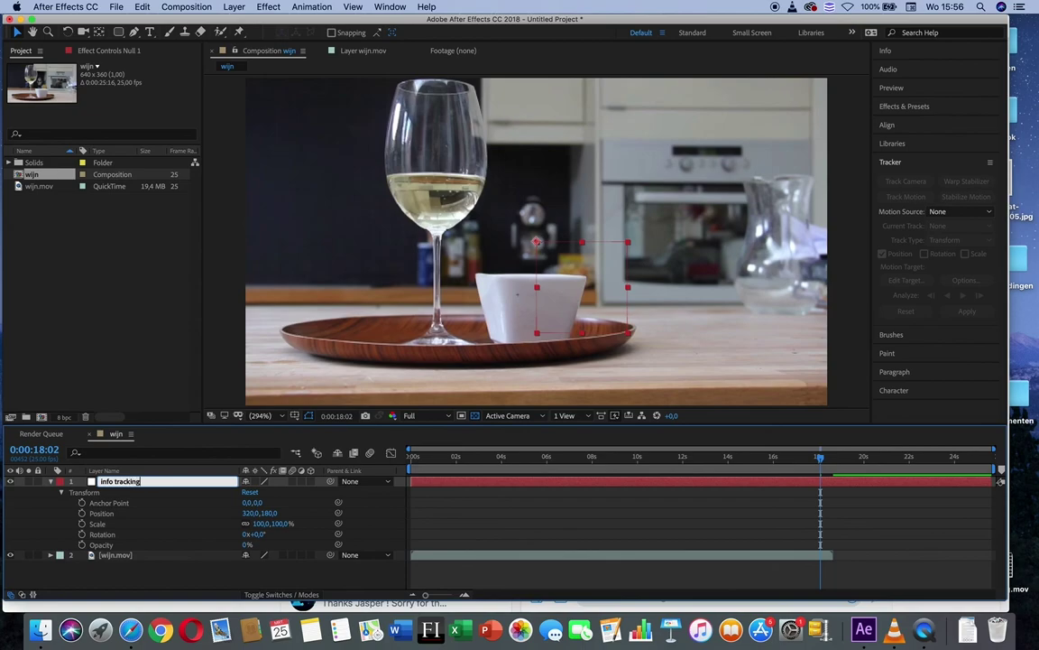
{"action": "type", "text": "info tracking"}
{"action": "key", "text": "Return"}
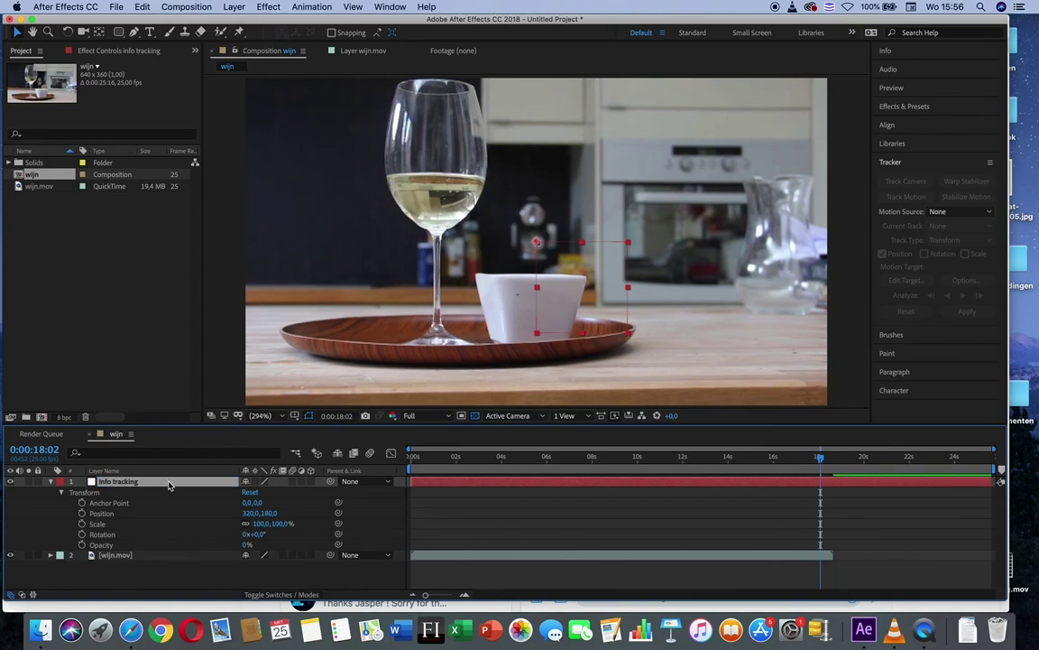
Step: Expand the wijn.mov layer to its Tracker 1 data and choose wijn.mov as the tracker's motion source
{"action": "left_click", "coordinate": [151, 559]}
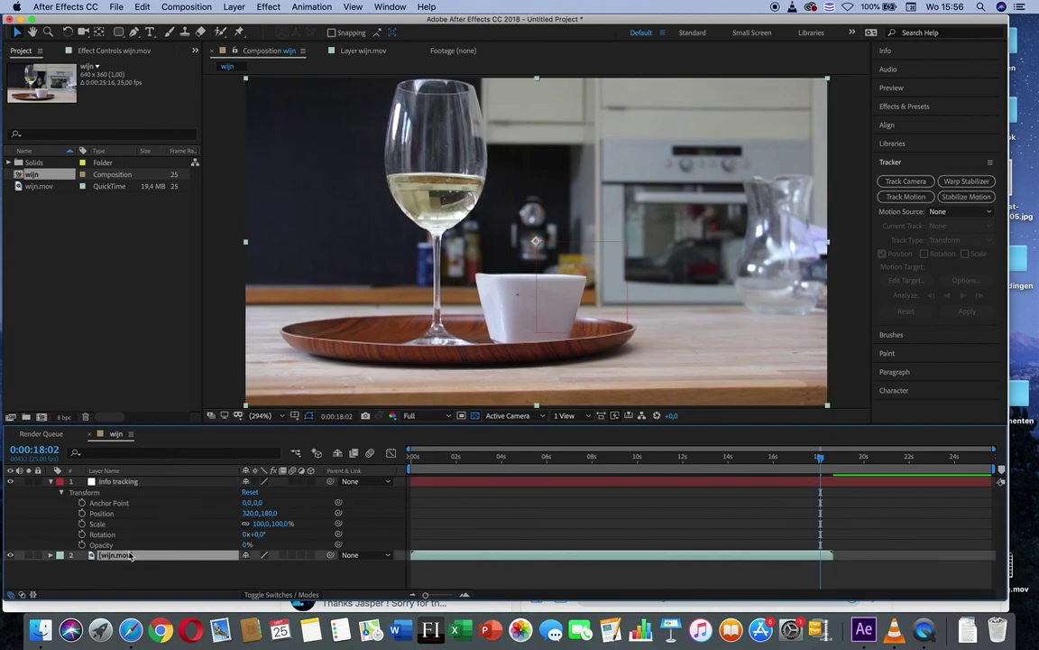
{"action": "left_click", "coordinate": [54, 557]}
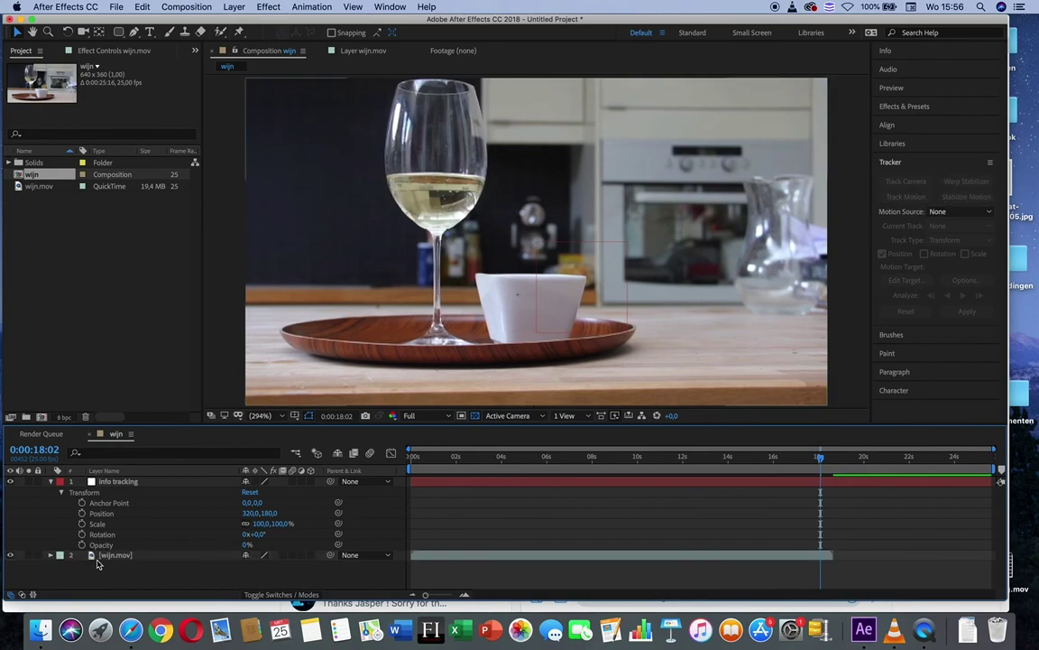
{"action": "left_click", "coordinate": [50, 557]}
{"action": "scroll", "coordinate": [54, 541], "scroll_direction": "down", "scroll_amount": 5}
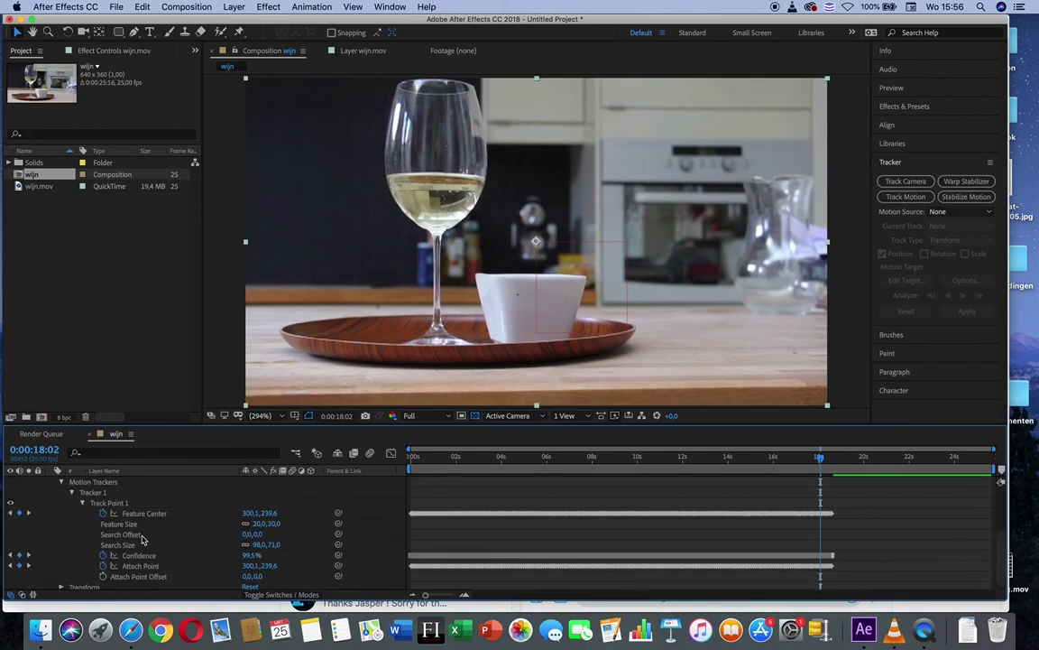
{"action": "left_click", "coordinate": [111, 503]}
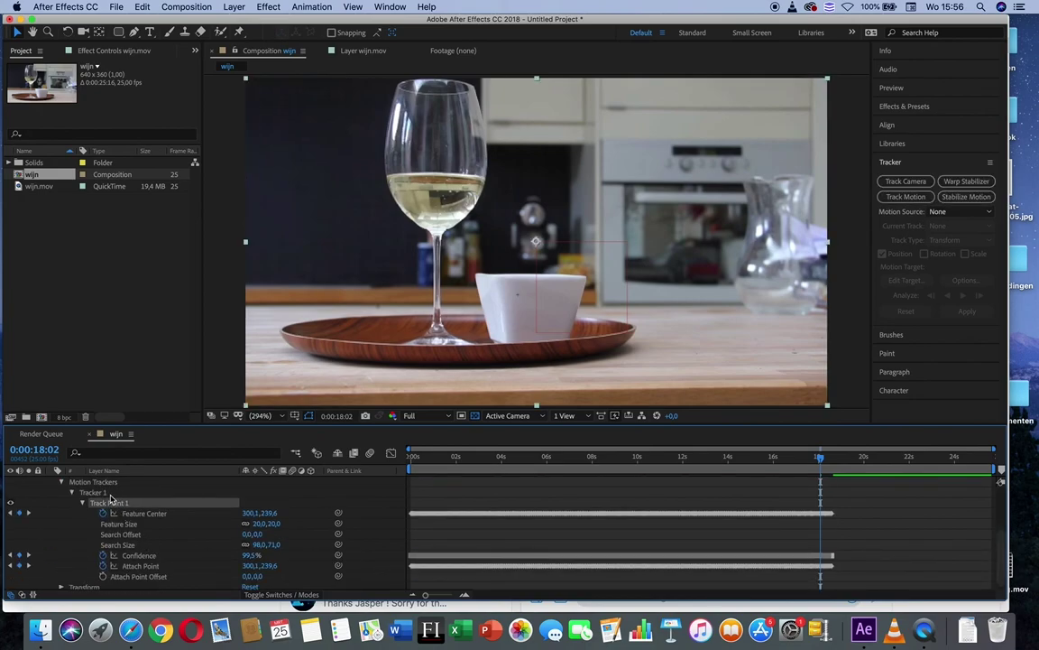
{"action": "left_click", "coordinate": [109, 494]}
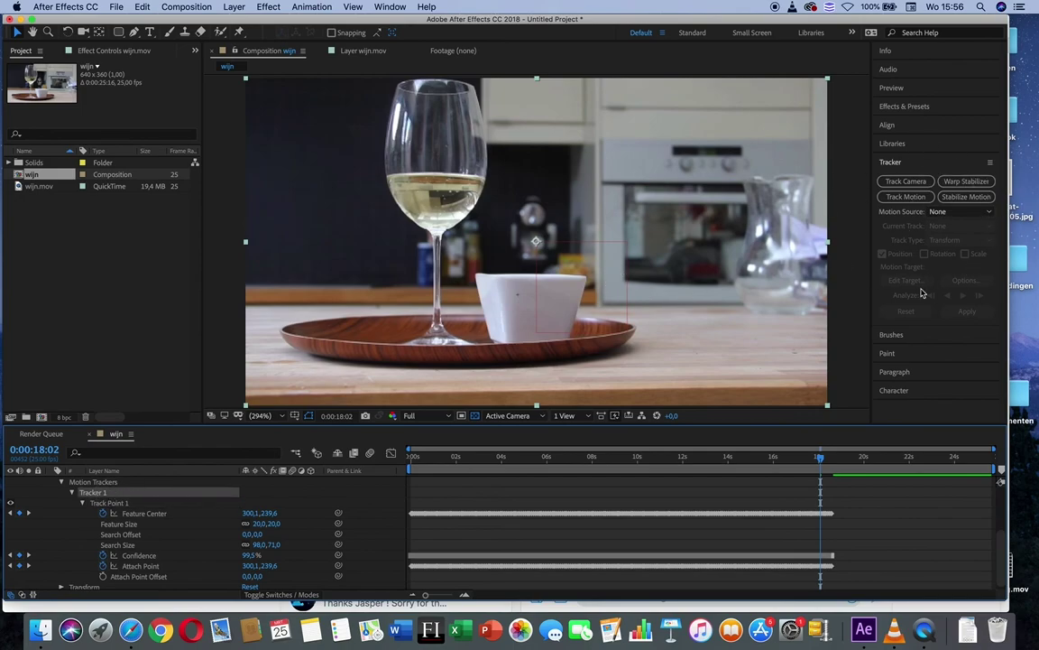
{"action": "left_click", "coordinate": [898, 215]}
{"action": "left_click", "coordinate": [891, 246]}
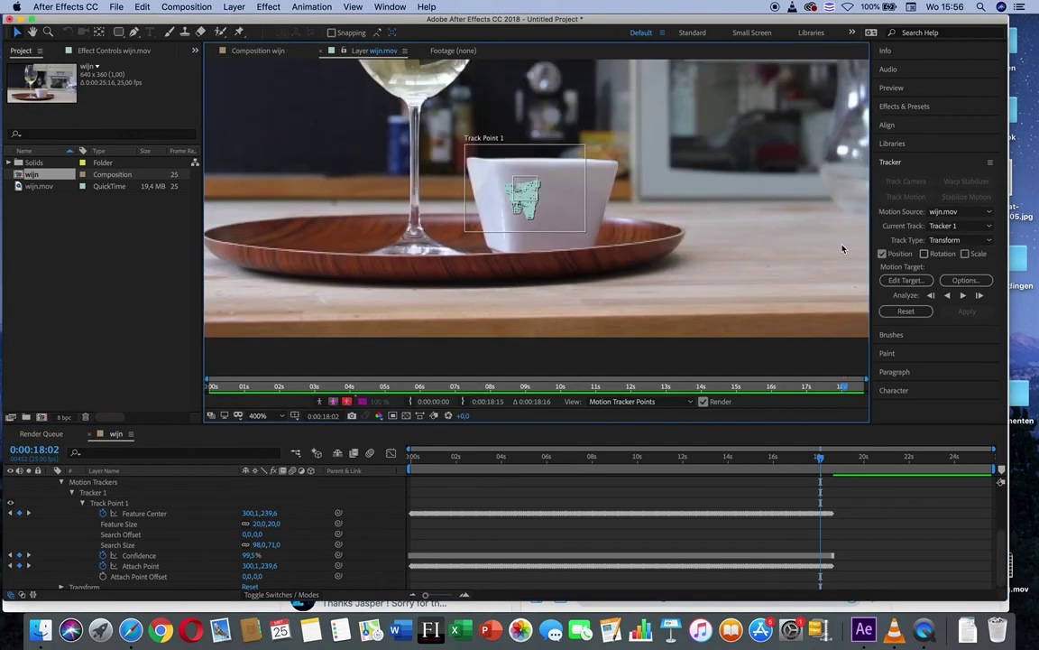
Step: Set the motion target of Tracker 1 to the "info tracking" layer
{"action": "left_click", "coordinate": [903, 282]}
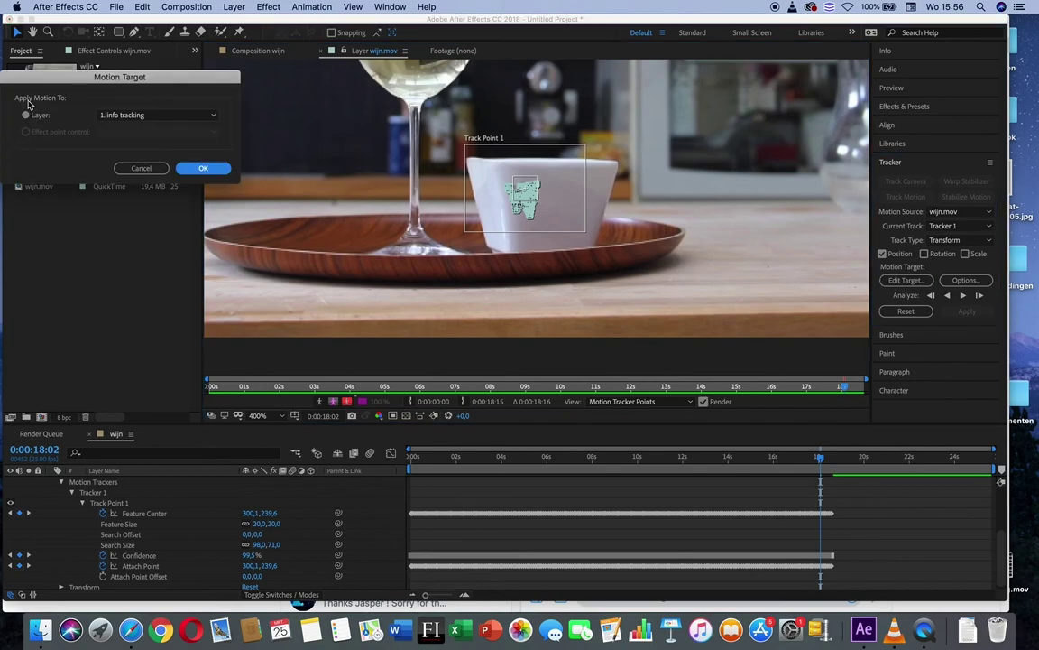
{"action": "left_click", "coordinate": [117, 114]}
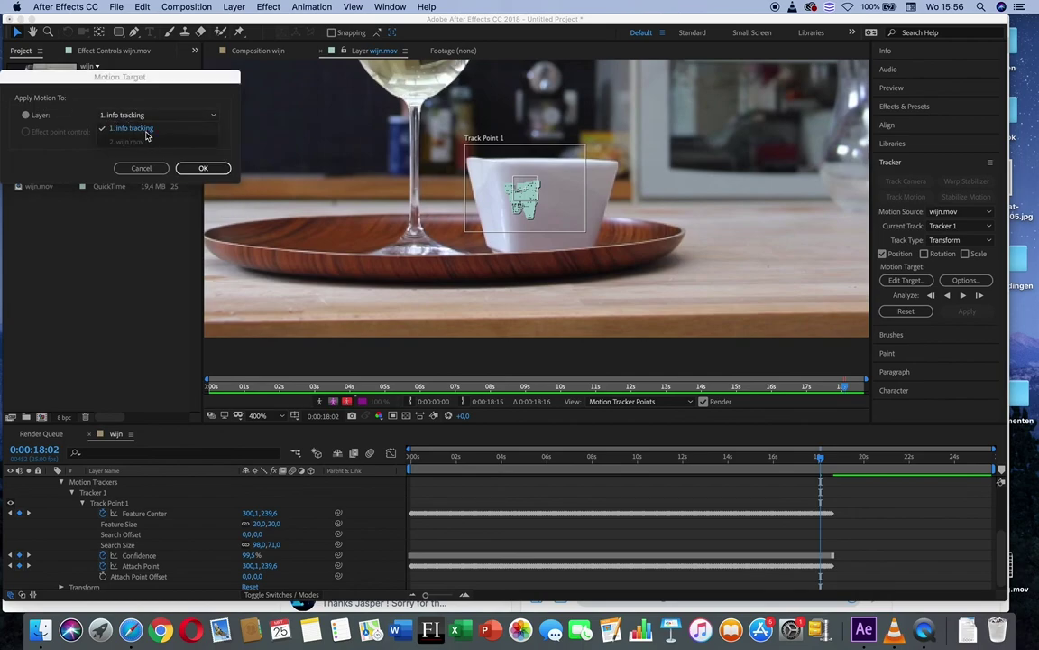
{"action": "left_click", "coordinate": [134, 129]}
{"action": "left_click", "coordinate": [202, 168]}
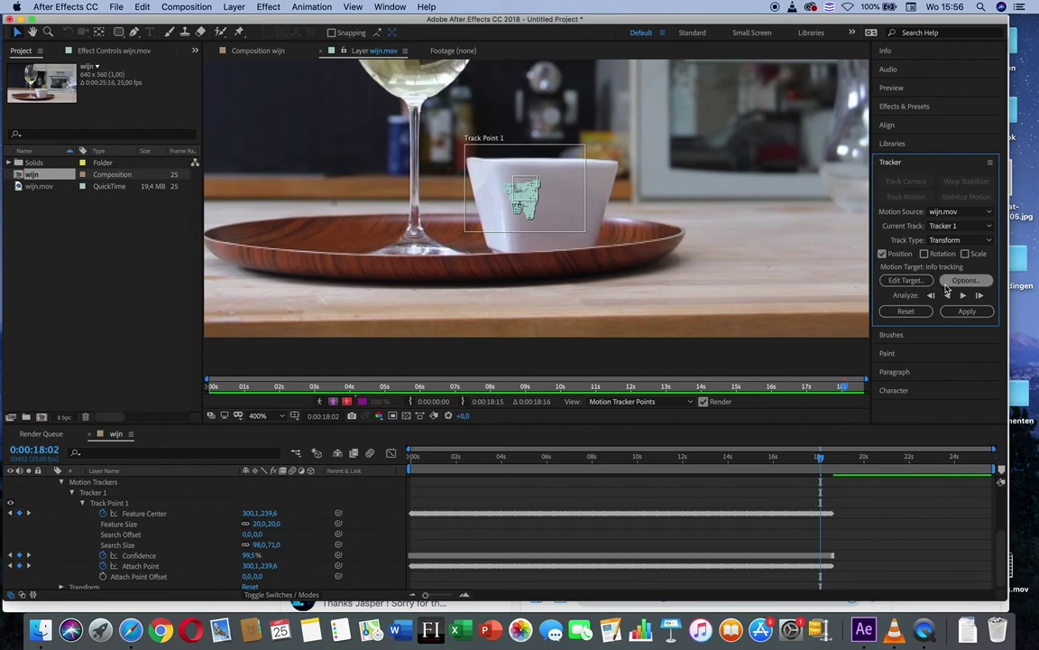
Step: Apply the tracked motion to the "info tracking" null in the X and Y dimensions
{"action": "left_click", "coordinate": [964, 312]}
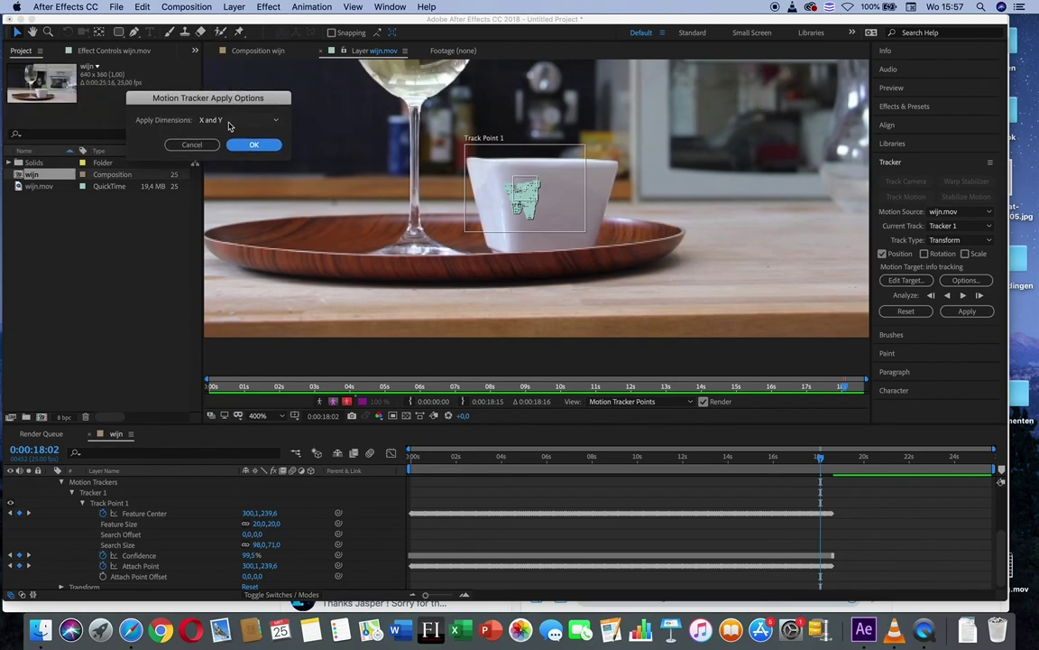
{"action": "left_click", "coordinate": [229, 123]}
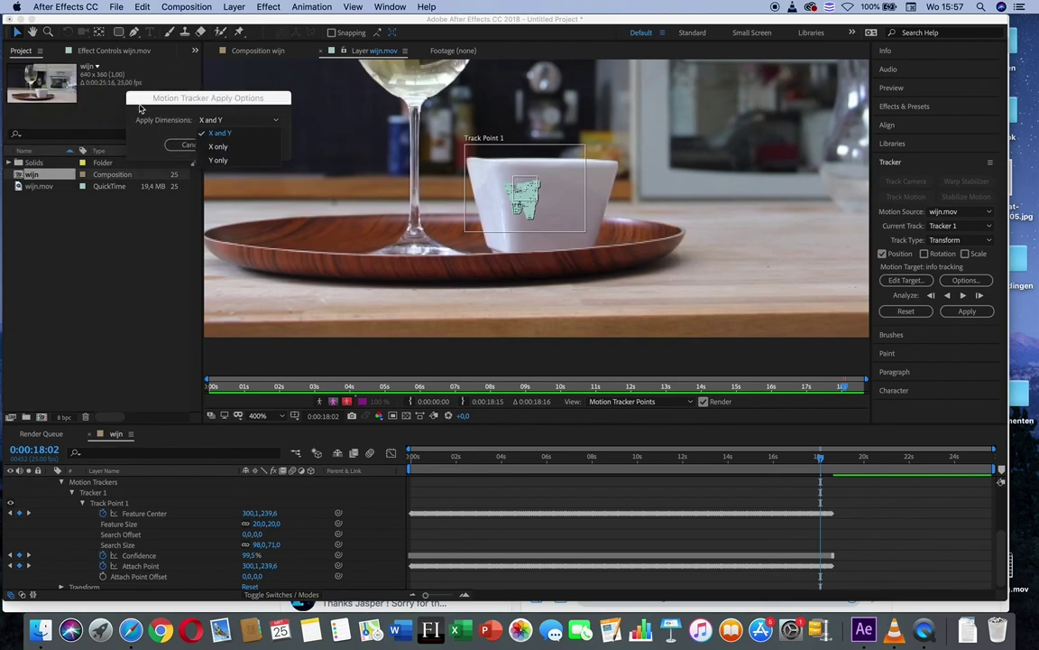
{"action": "left_click", "coordinate": [137, 106]}
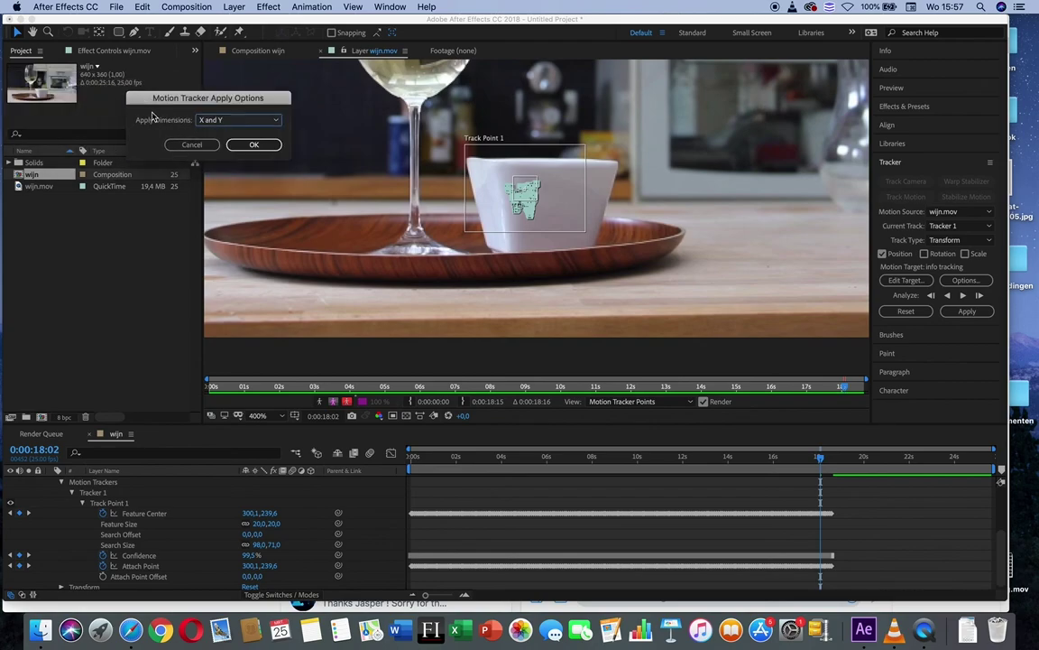
{"action": "left_click", "coordinate": [256, 145]}
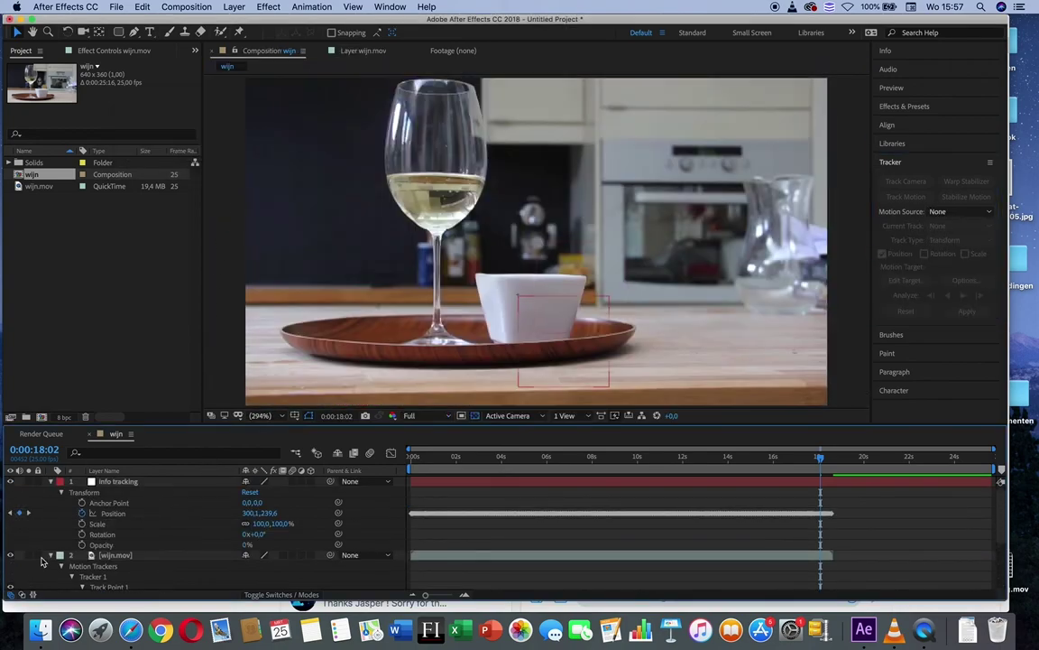
Step: Collapse both layers and reveal only the Position property of the "info tracking" layer
{"action": "left_click", "coordinate": [50, 555]}
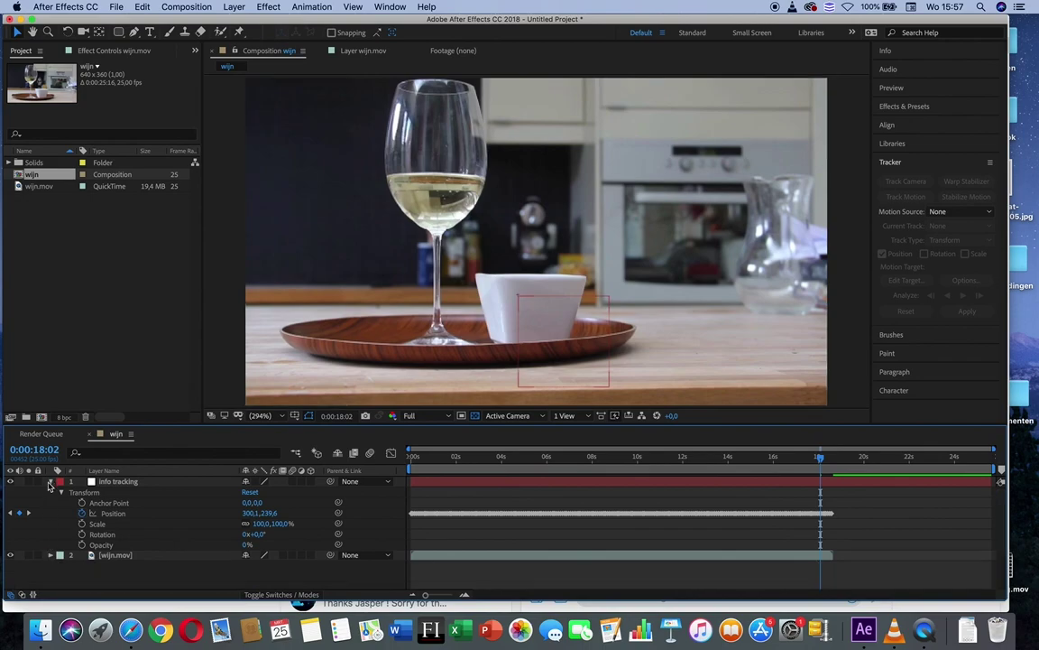
{"action": "left_click", "coordinate": [50, 483]}
{"action": "left_click", "coordinate": [115, 482]}
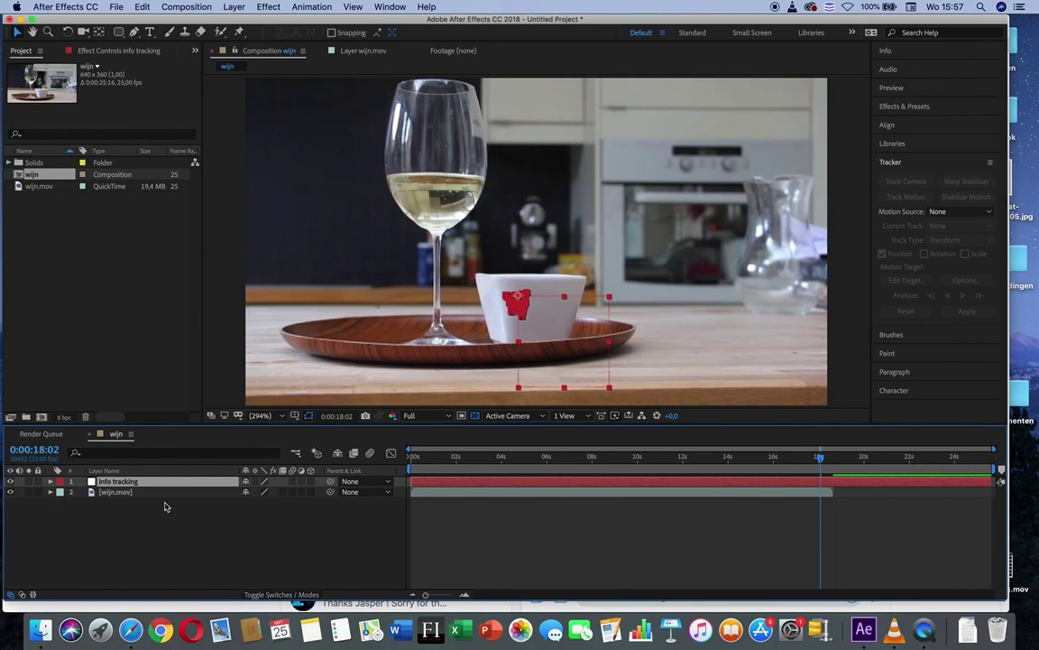
{"action": "key", "text": "p"}
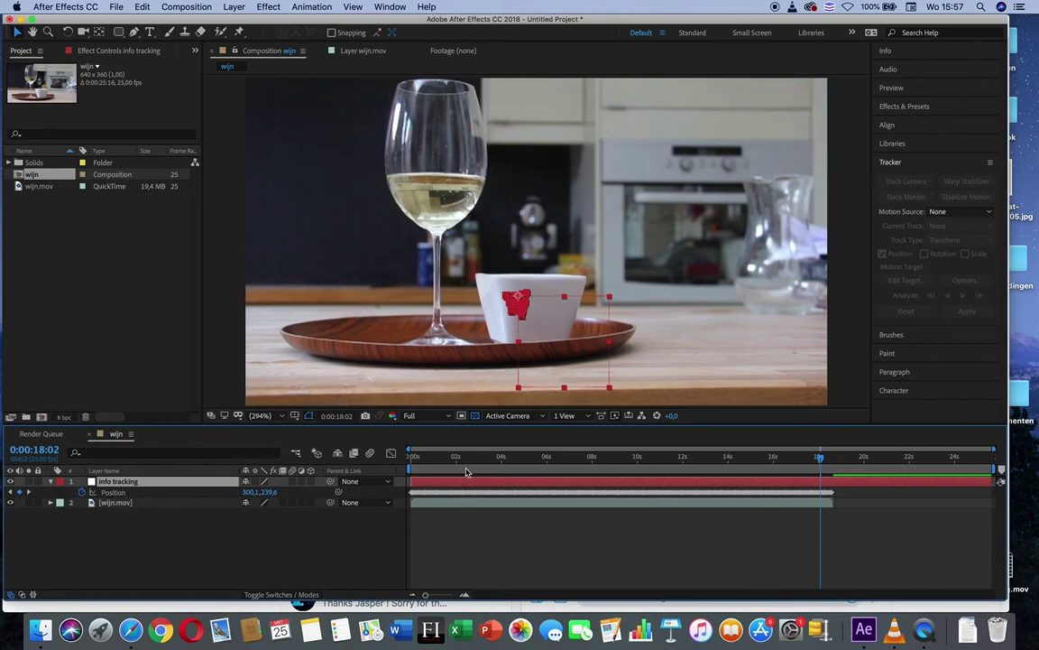
Step: Preview the composition from its start to check how the "info tracking" null follows the bowl, stopping at about 0:00:05:10
{"action": "mouse_move", "coordinate": [428, 600]}
{"action": "left_mouse_down"}
{"action": "mouse_move", "coordinate": [440, 599]}
{"action": "mouse_move", "coordinate": [426, 597]}
{"action": "left_mouse_up"}
{"action": "left_click", "coordinate": [413, 449]}
{"action": "key", "text": "space"}
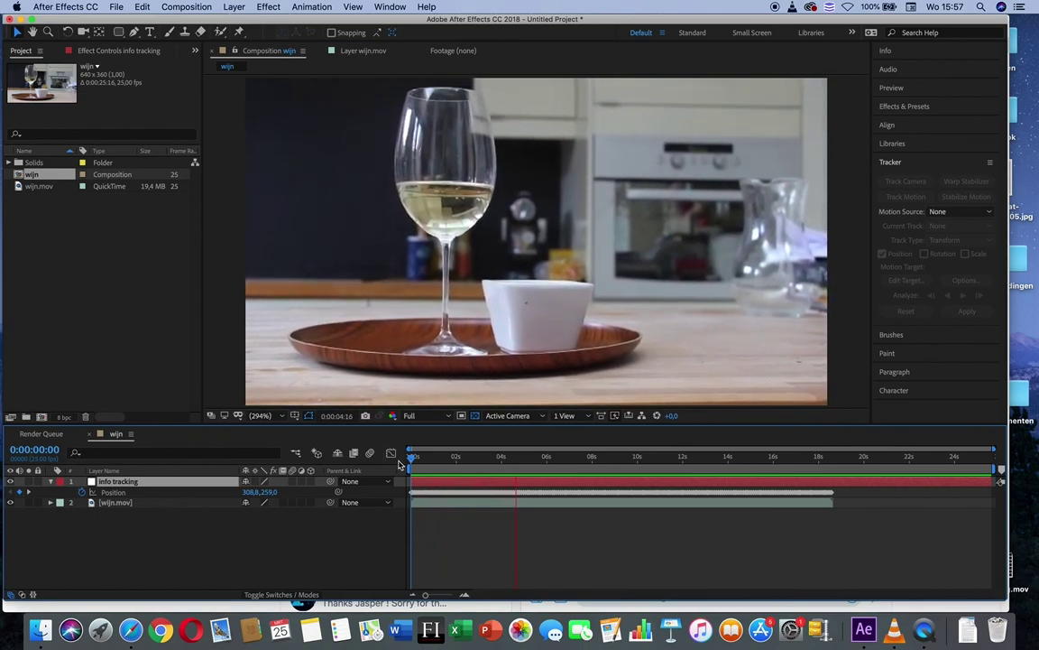
{"action": "key", "text": "space"}
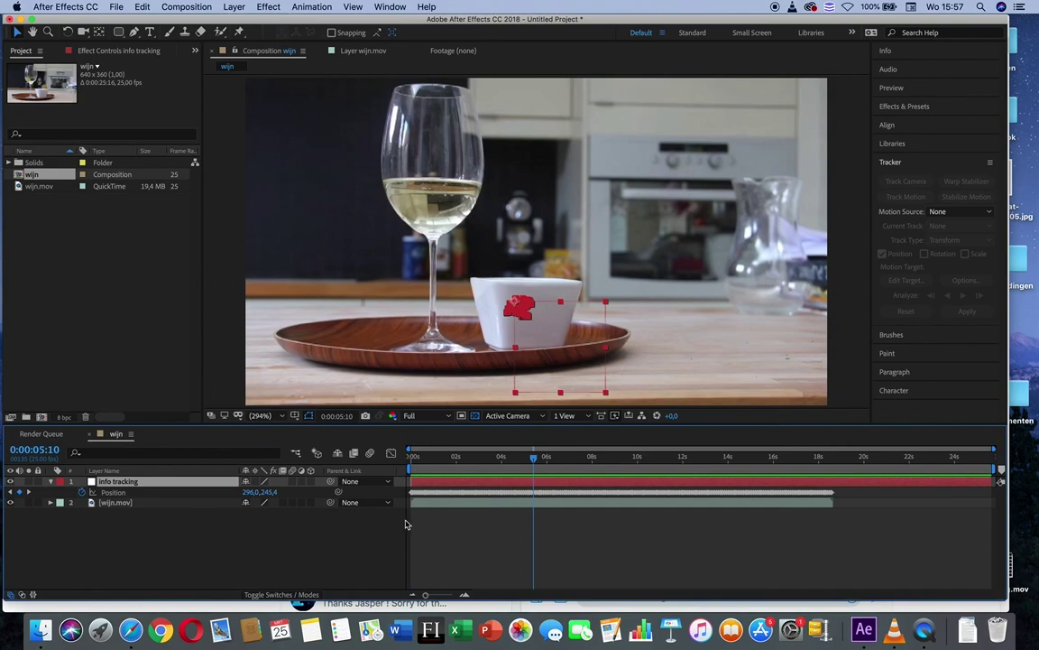
Step: Add the text "2 cmdg presenteert" over the oven area, with the current time at 0:00:02:23
{"action": "left_click", "coordinate": [223, 550]}
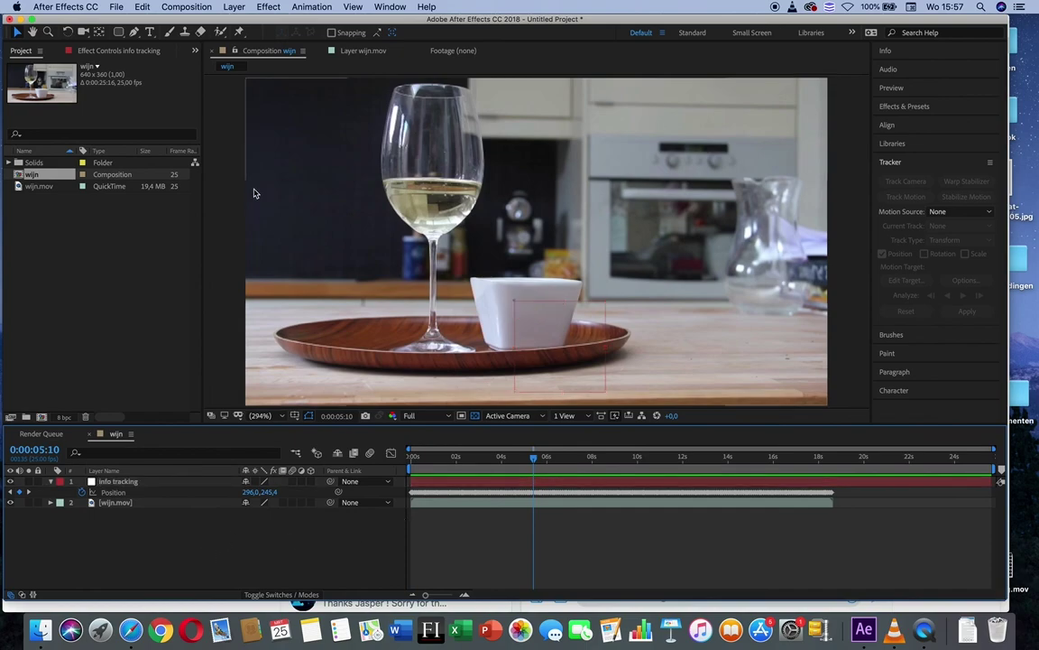
{"action": "left_click", "coordinate": [149, 32]}
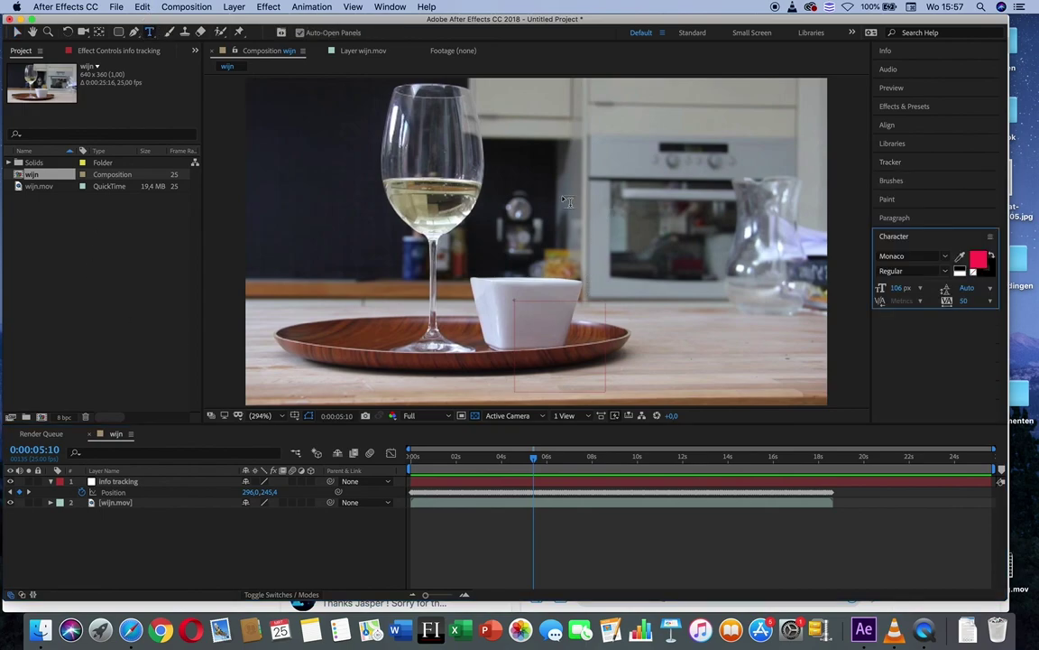
{"action": "left_click", "coordinate": [477, 456]}
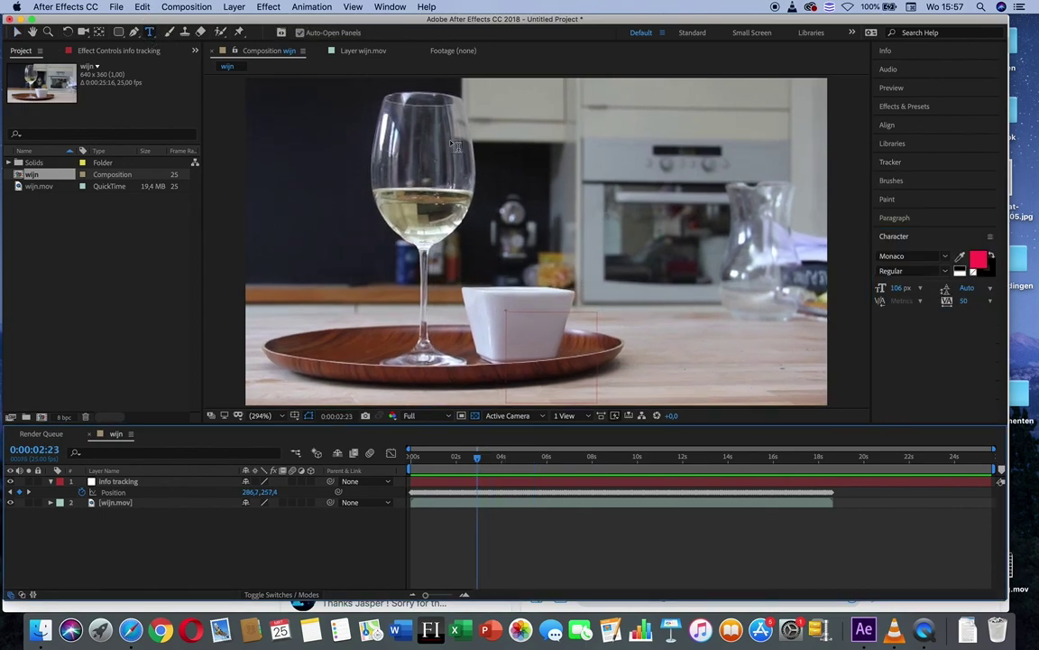
{"action": "left_click", "coordinate": [579, 199]}
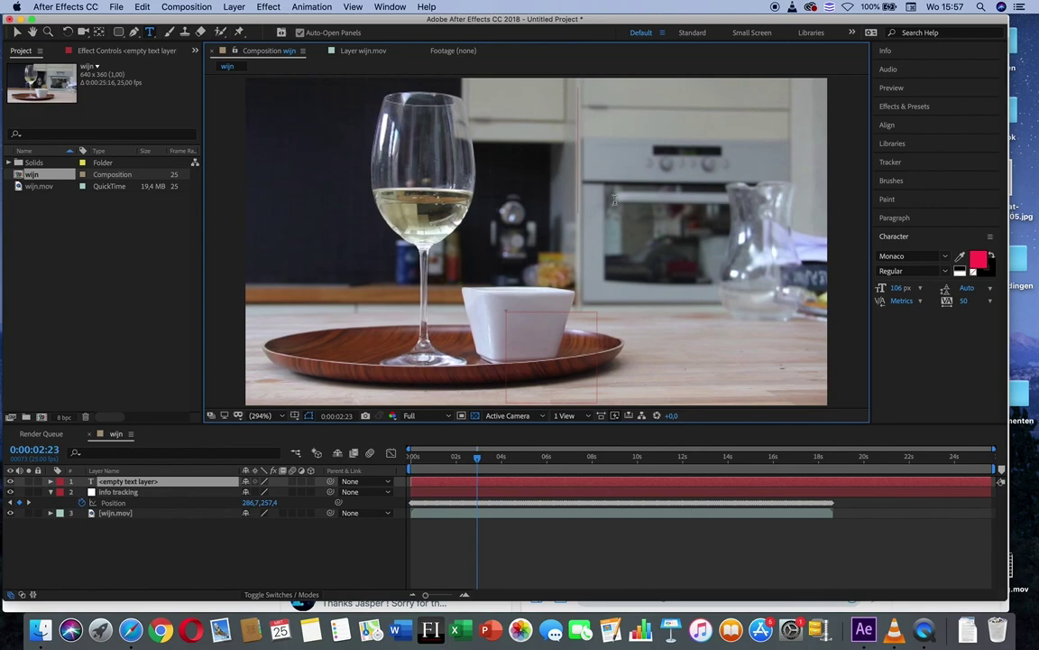
{"action": "type", "text": "2 c"}
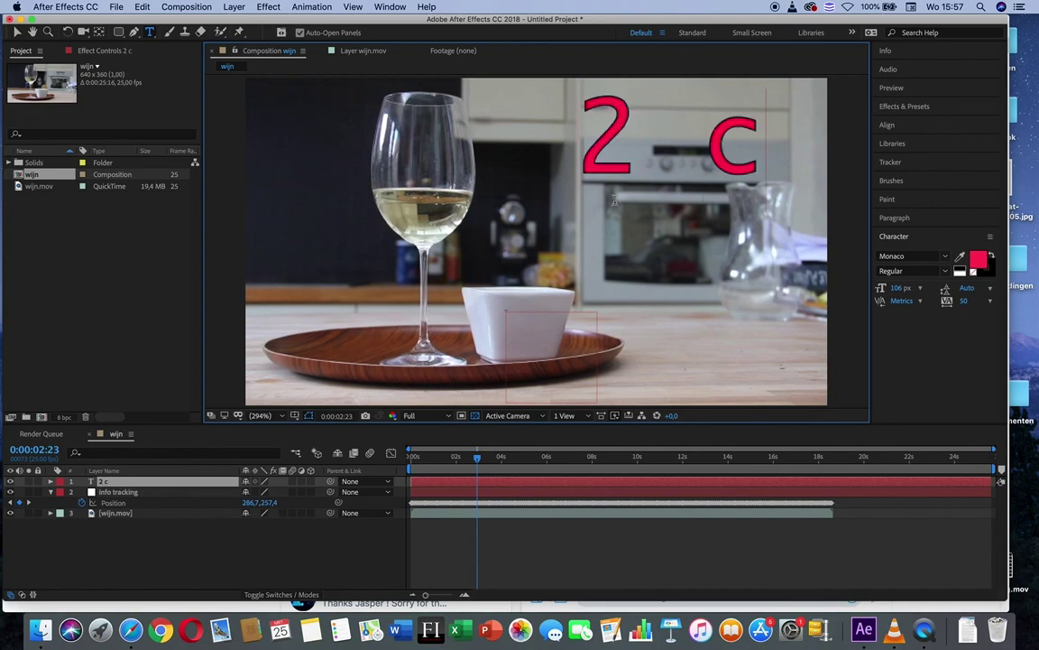
{"action": "type", "text": "mdg "}
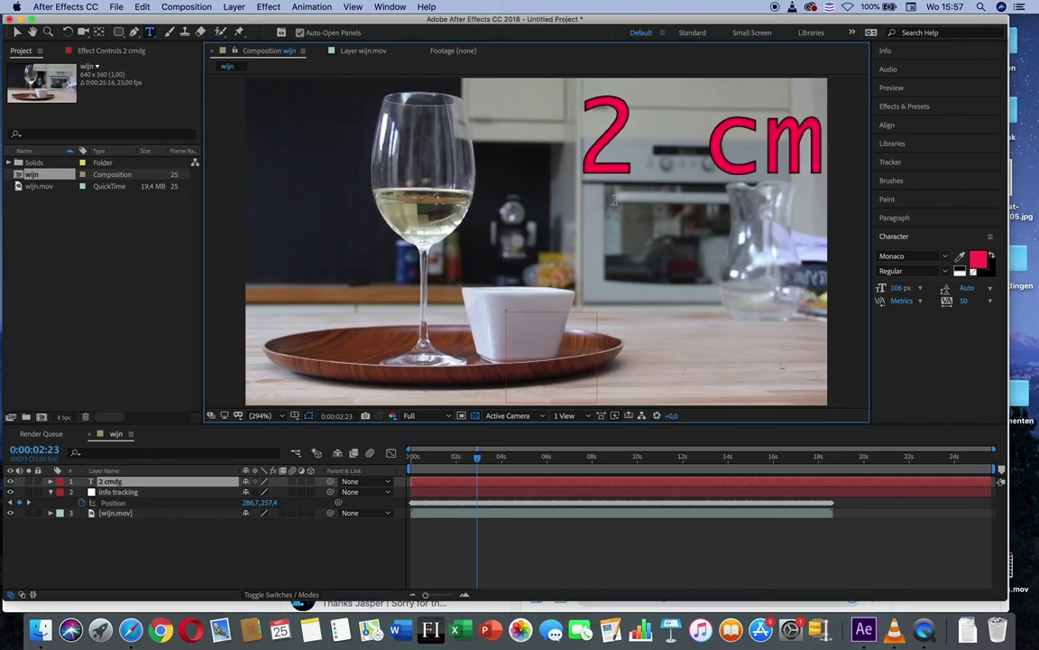
{"action": "type", "text": "presenteert"}
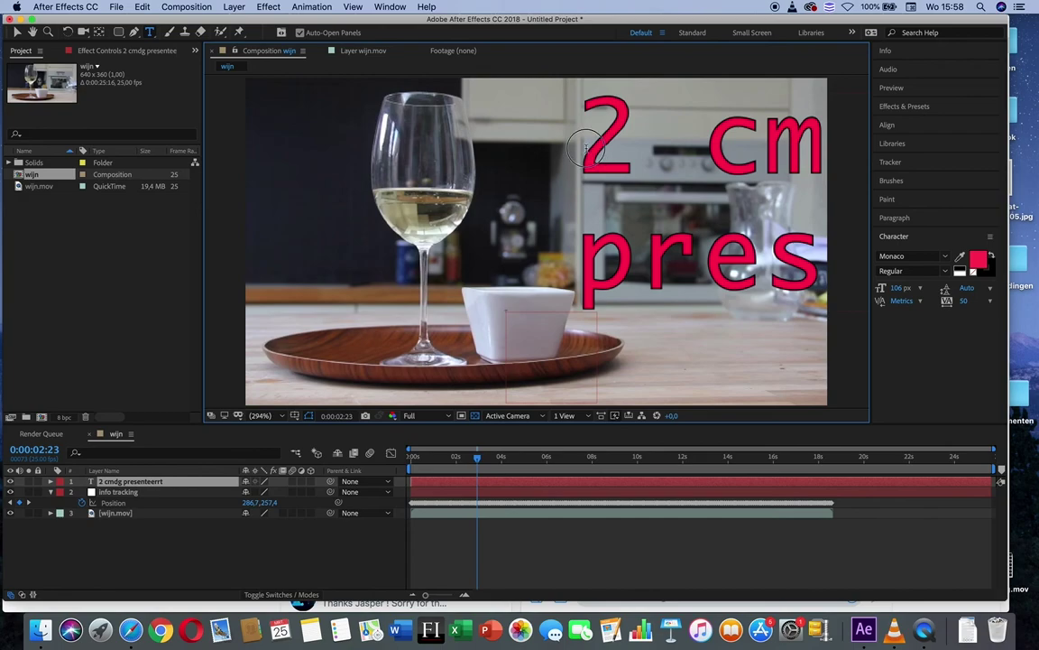
Step: Set the whole title to 34 px and correct the spelling of its second word to "presenteert"
{"action": "key", "text": "super+a"}
{"action": "left_click_drag", "start_coordinate": [905, 289], "coordinate": [857, 298]}
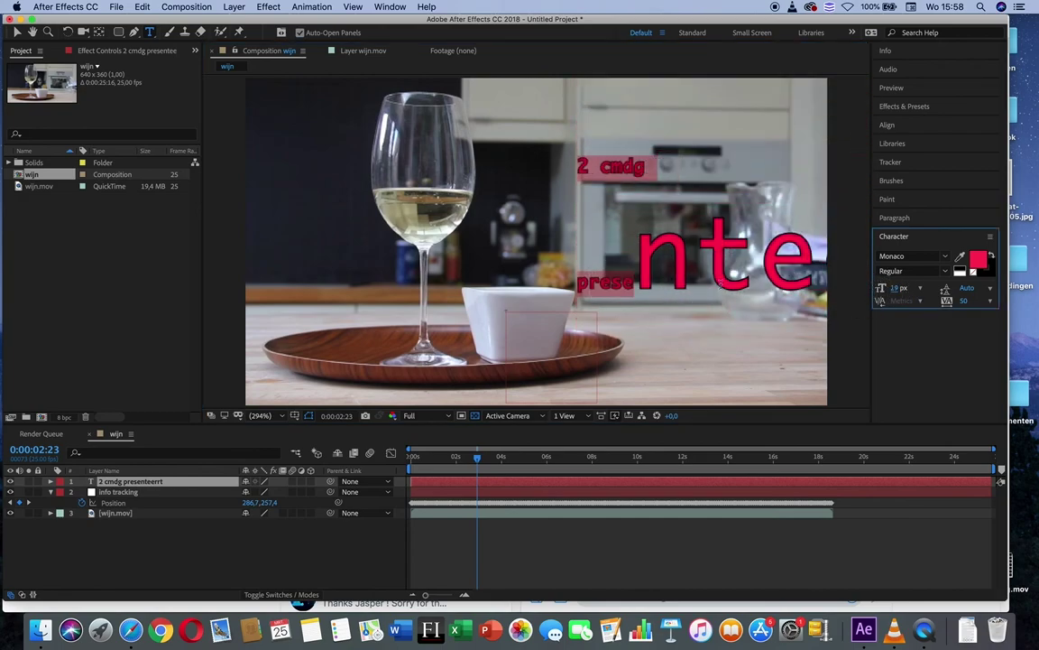
{"action": "left_click", "coordinate": [634, 262]}
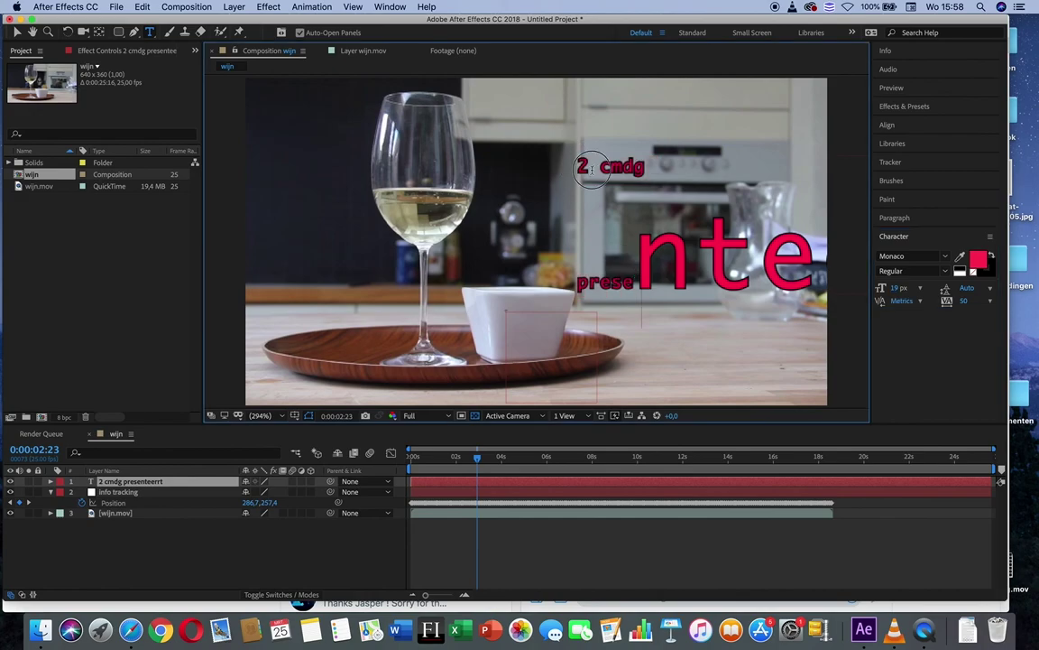
{"action": "left_click_drag", "start_coordinate": [518, 140], "coordinate": [817, 263]}
{"action": "left_click_drag", "start_coordinate": [905, 296], "coordinate": [881, 293]}
{"action": "left_click", "coordinate": [778, 279]}
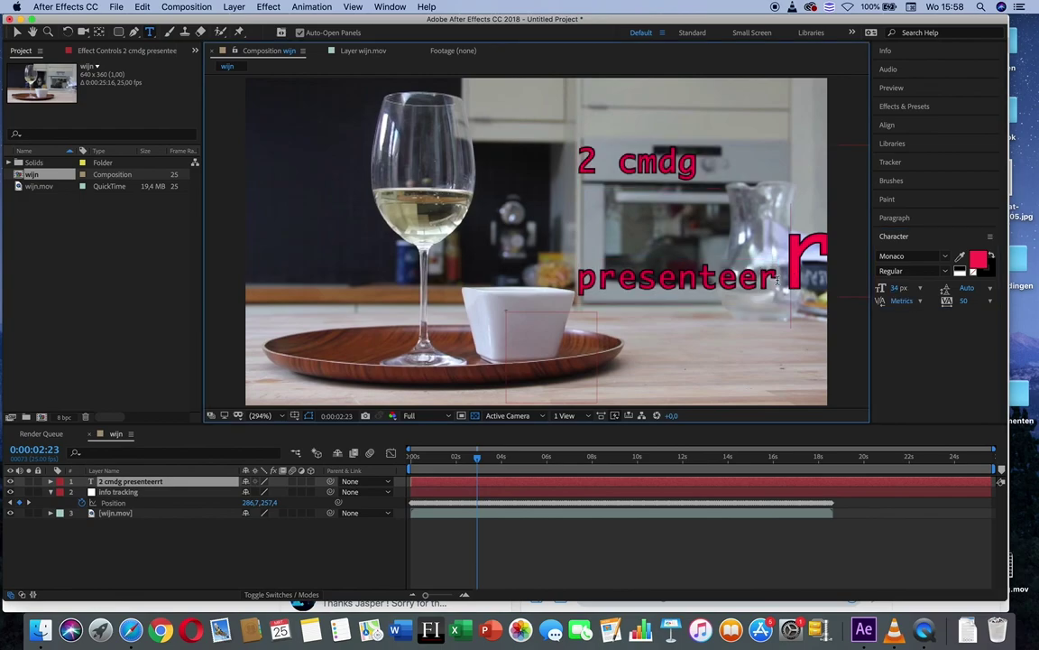
{"action": "key", "text": "BackSpace"}
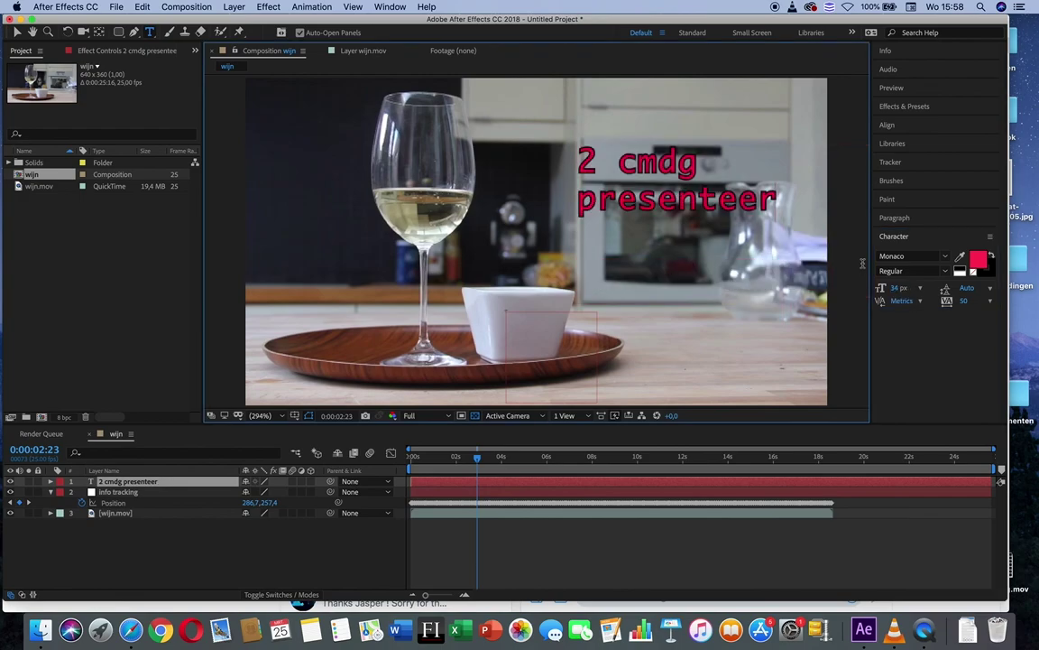
{"action": "type", "text": "t"}
Step: Trim the "2 cmdg presenteert" layer to run from about 0:00:02:07 to just past 0:00:06:12, previewing the timing
{"action": "left_click_drag", "start_coordinate": [411, 481], "coordinate": [463, 481]}
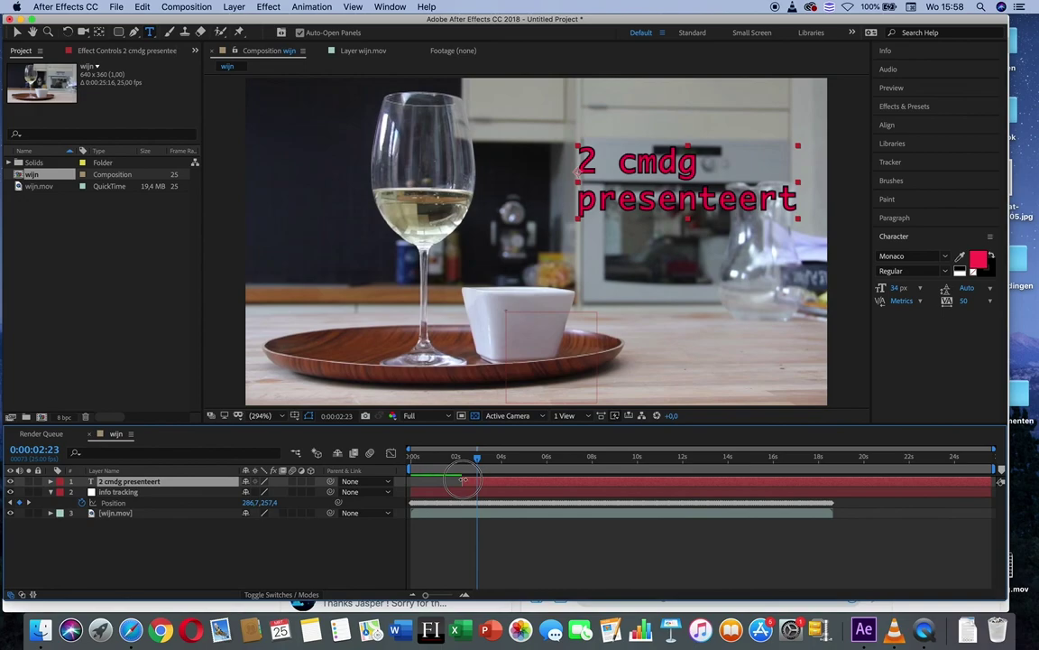
{"action": "key", "text": "Home"}
{"action": "key", "text": "space"}
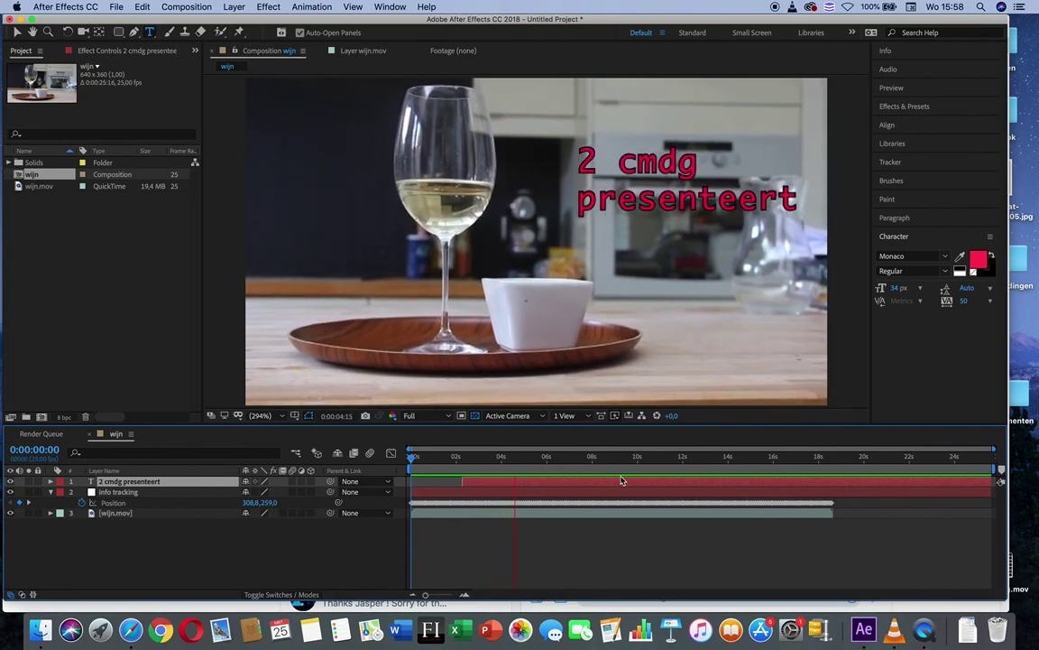
{"action": "key", "text": "space"}
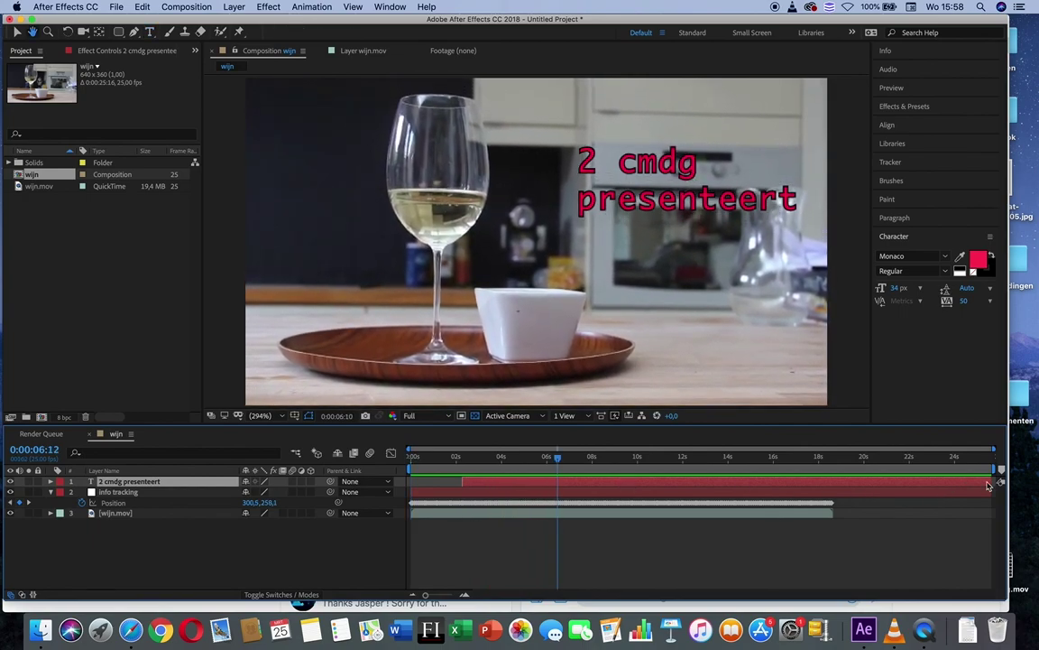
{"action": "key", "text": "space"}
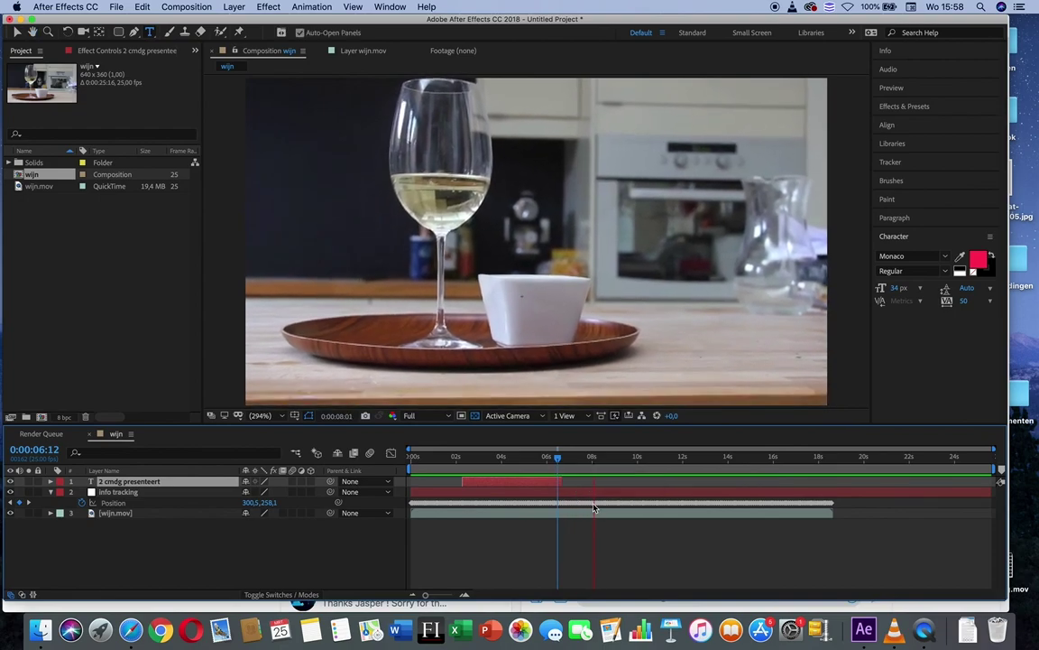
{"action": "left_click", "coordinate": [506, 466]}
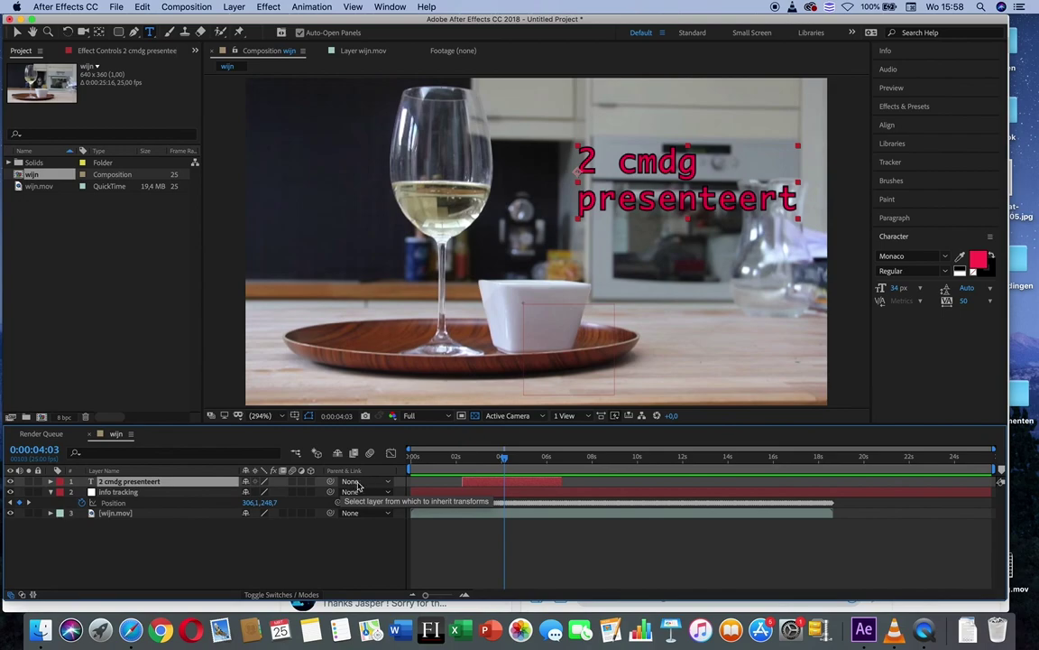
Step: Toggle the timeline's Layer Switches, In/Out and Transfer Controls panes and restore the original column layout
{"action": "left_click", "coordinate": [10, 595]}
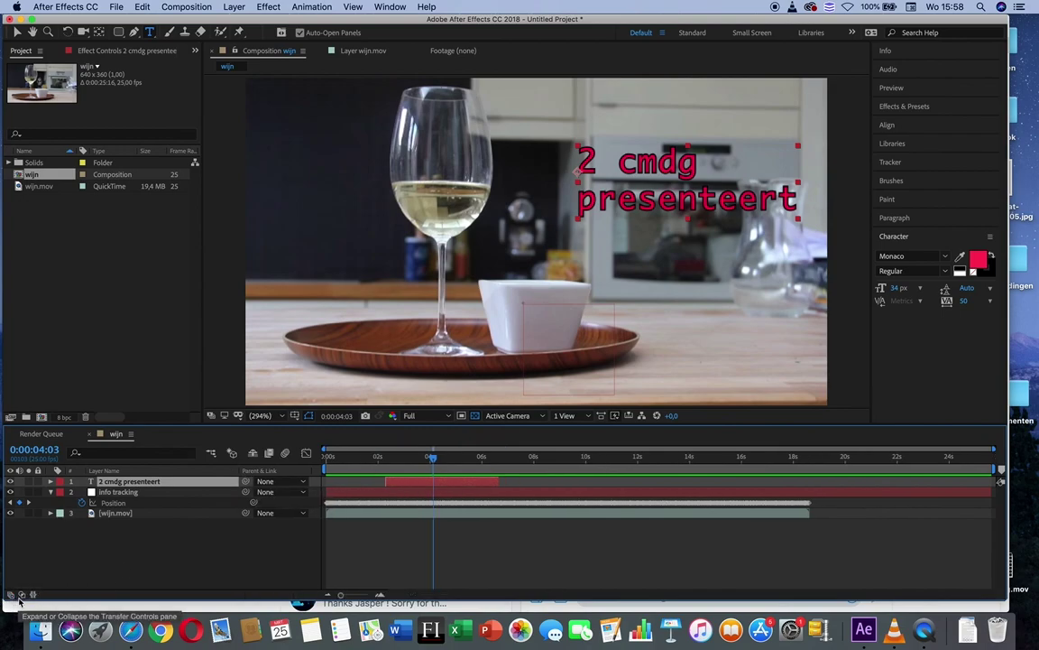
{"action": "left_click", "coordinate": [33, 594]}
{"action": "left_click", "coordinate": [33, 594]}
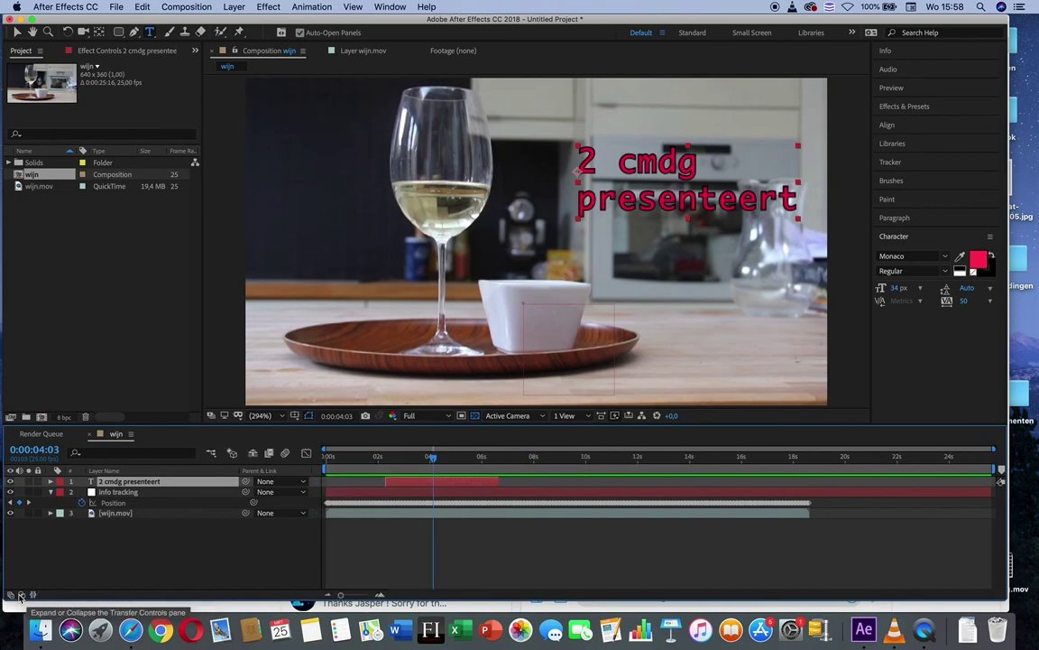
{"action": "left_click", "coordinate": [21, 594]}
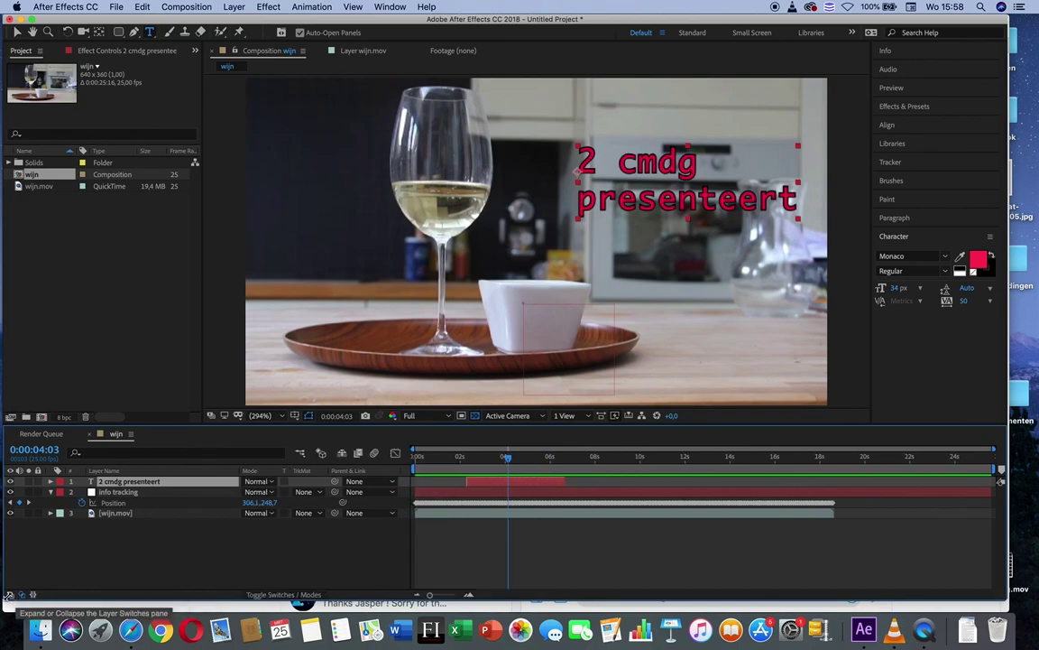
{"action": "left_click", "coordinate": [11, 595]}
{"action": "left_click", "coordinate": [22, 594]}
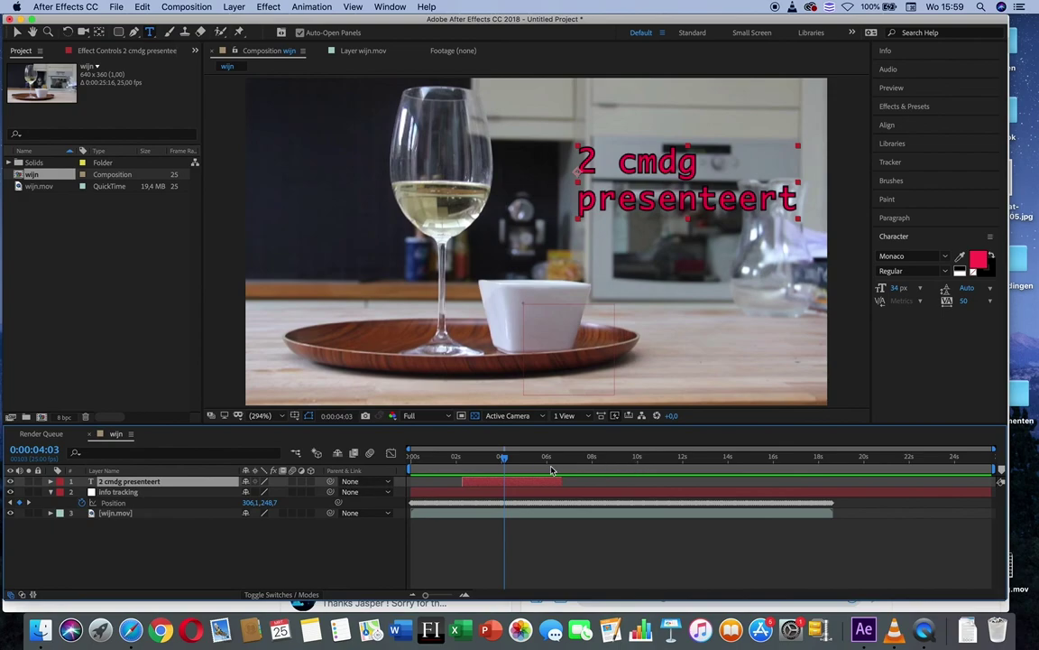
Step: Parent the "2 cmdg presenteert" layer to "info tracking" and preview the motion from 0:00:02:07
{"action": "left_click", "coordinate": [362, 483]}
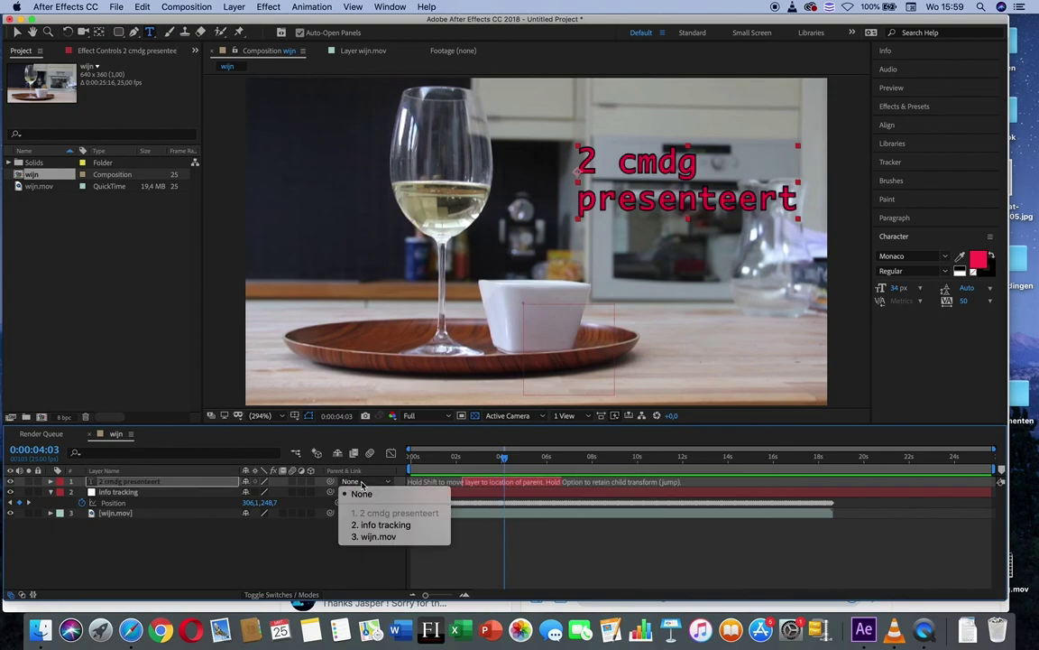
{"action": "left_click", "coordinate": [387, 524]}
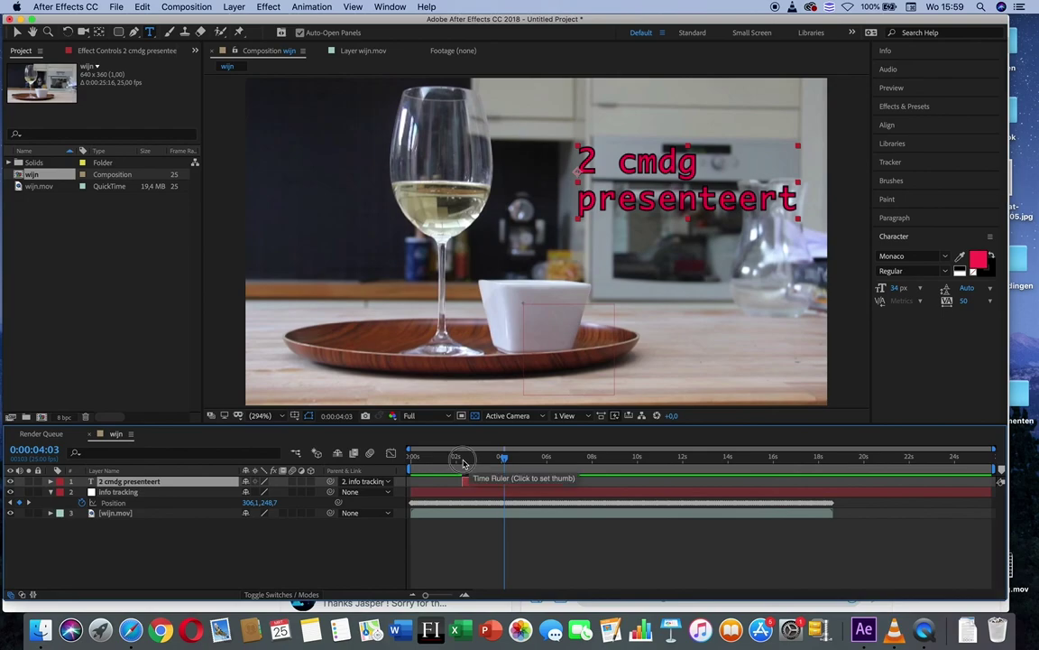
{"action": "left_click", "coordinate": [463, 458]}
{"action": "key", "text": "space"}
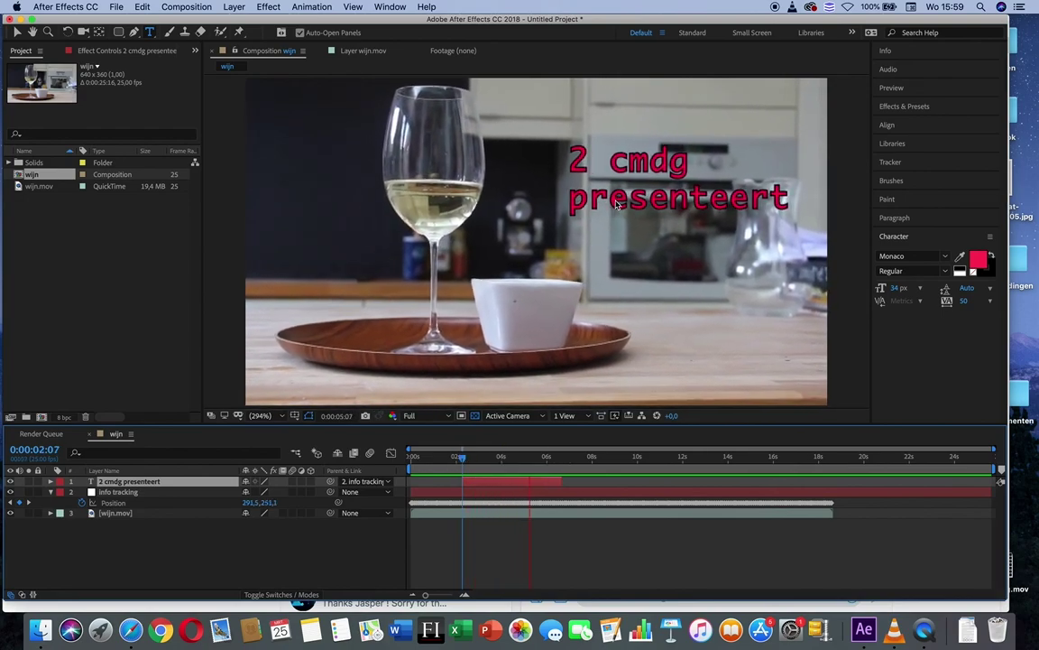
{"action": "key", "text": "space"}
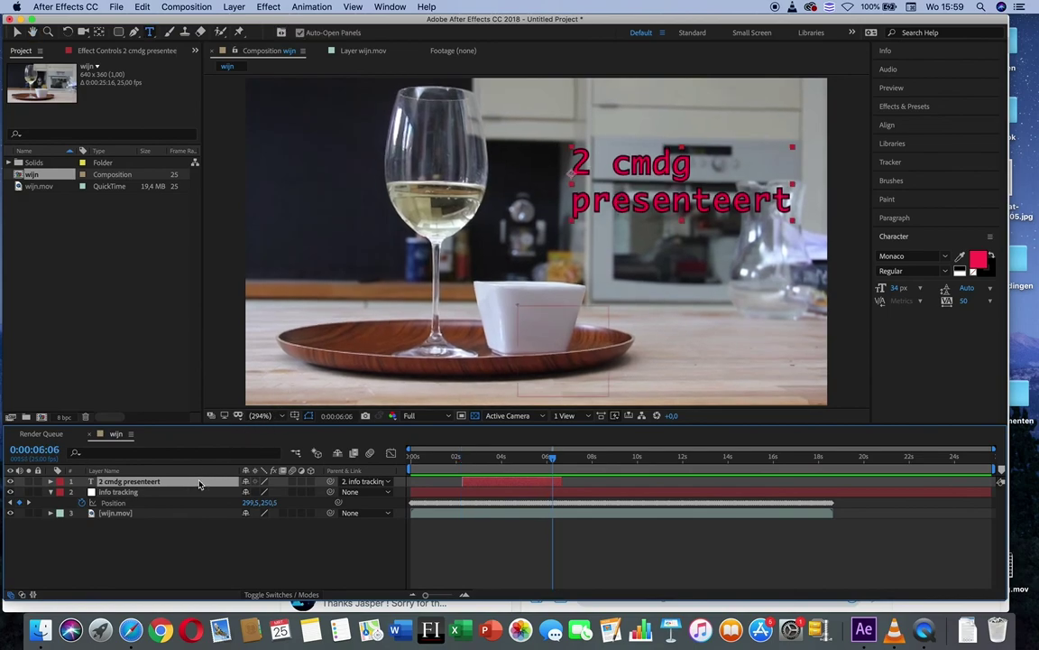
Step: Reveal the text layer's Position, move the title down toward the bowl to about 45,1, -91,5, and preview from 0:00:02:09
{"action": "key", "text": "p"}
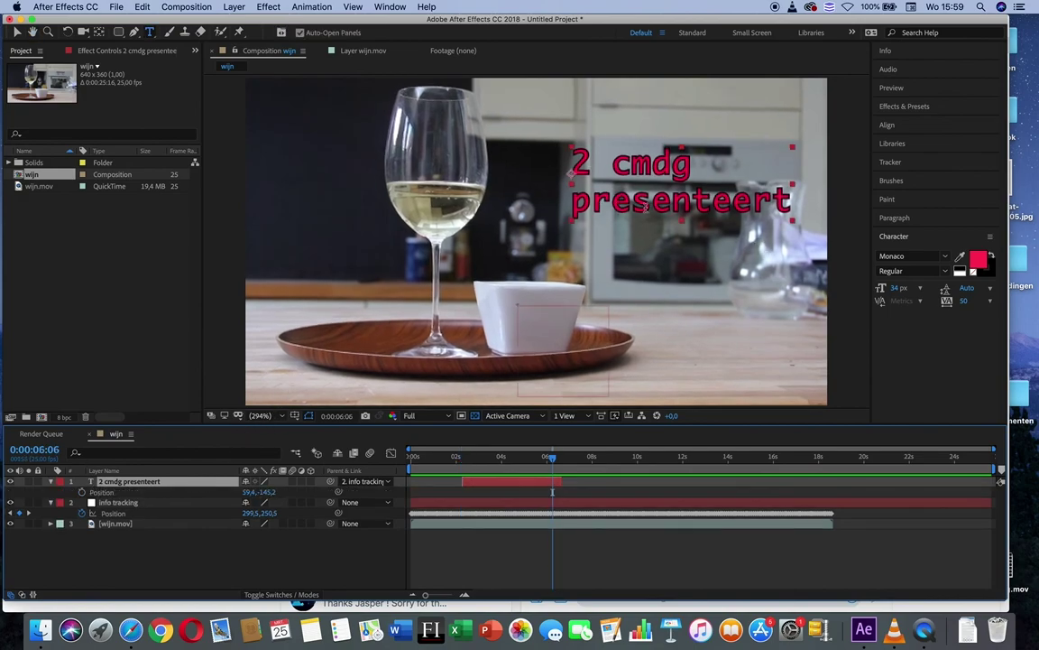
{"action": "key", "text": "v"}
{"action": "left_click_drag", "start_coordinate": [645, 209], "coordinate": [631, 259]}
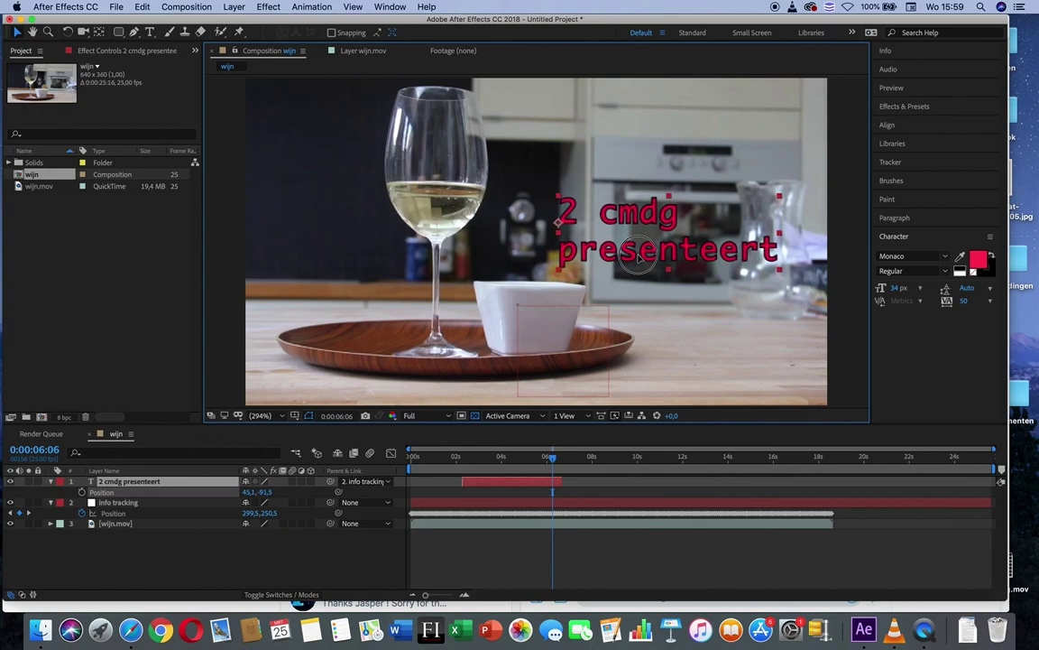
{"action": "left_click", "coordinate": [466, 458]}
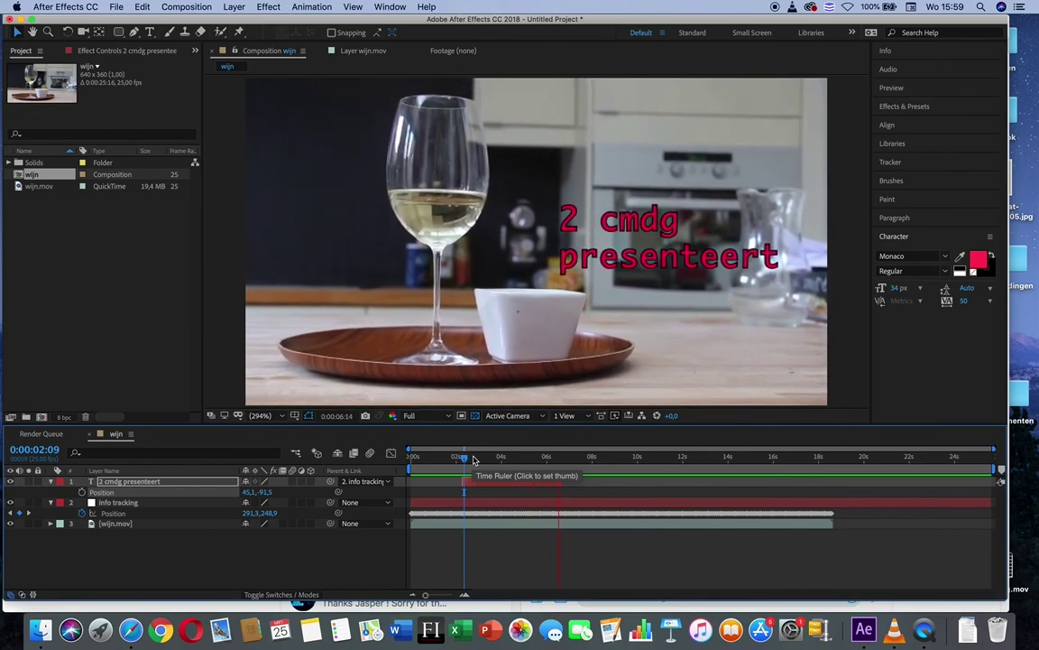
{"action": "key", "text": "space"}
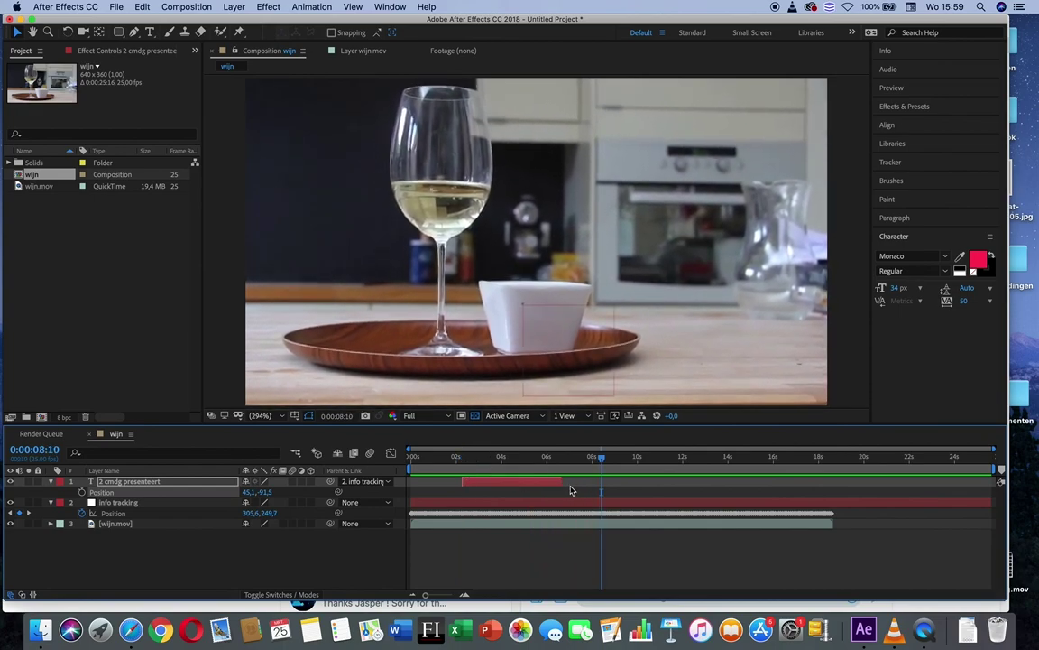
Step: Add a second text layer reading "een spannende film...v" at 0:00:08:18, above and beside the bowl
{"action": "left_click", "coordinate": [605, 459]}
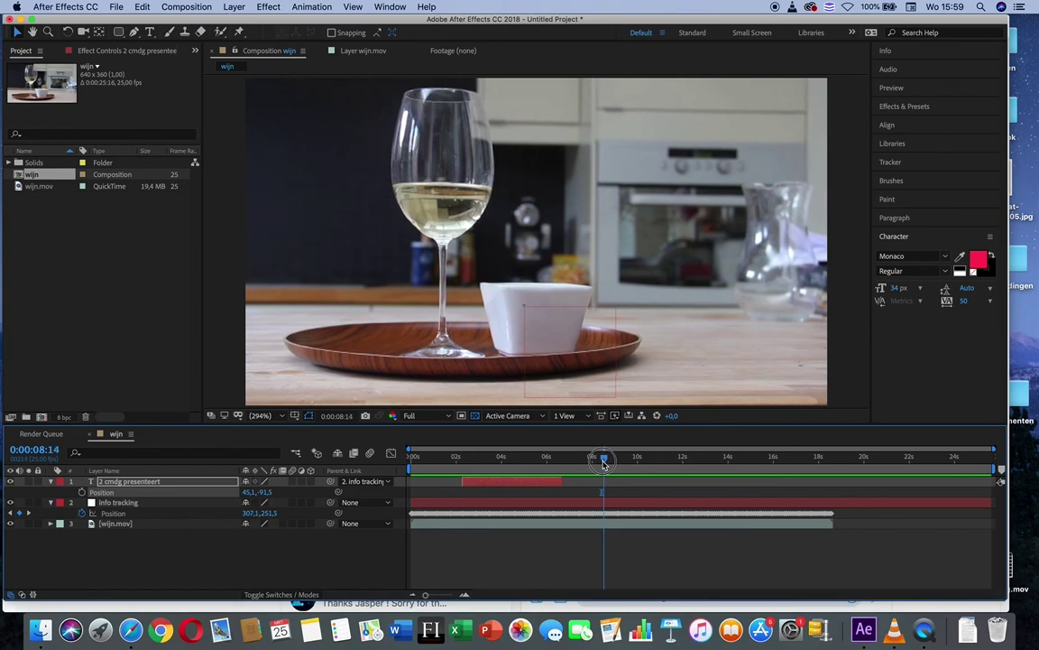
{"action": "left_click_drag", "start_coordinate": [605, 459], "coordinate": [608, 459]}
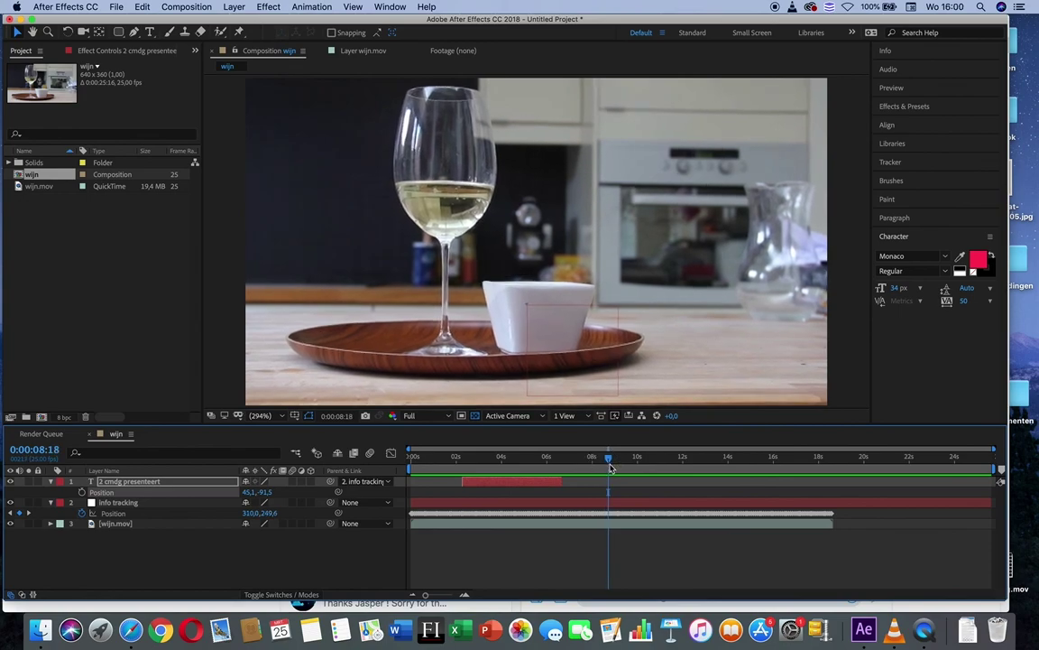
{"action": "left_click", "coordinate": [151, 32]}
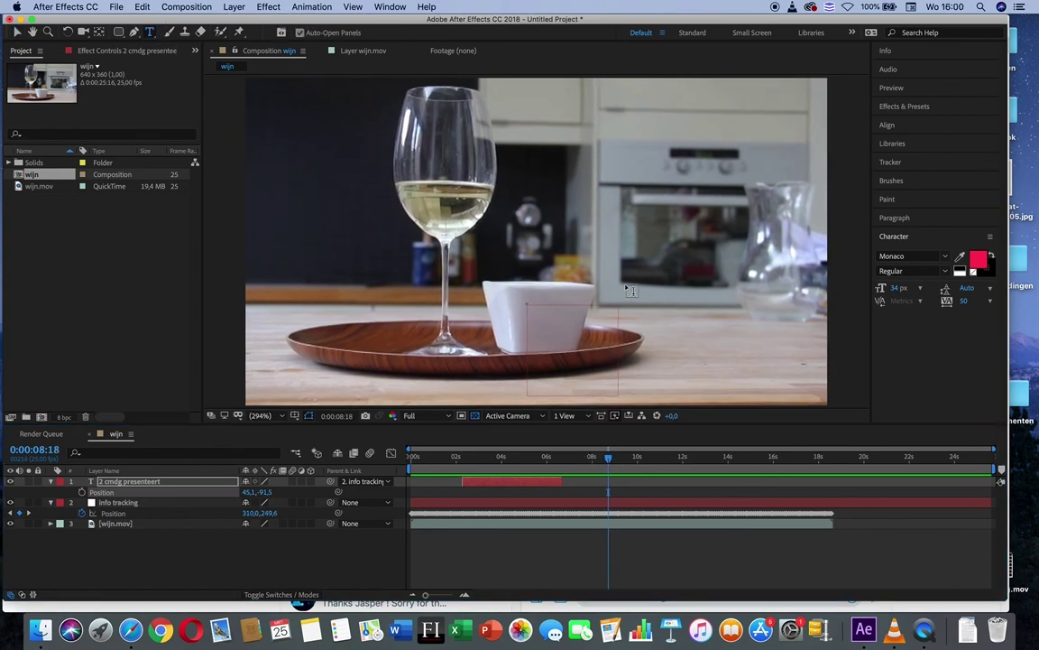
{"action": "left_click", "coordinate": [529, 174]}
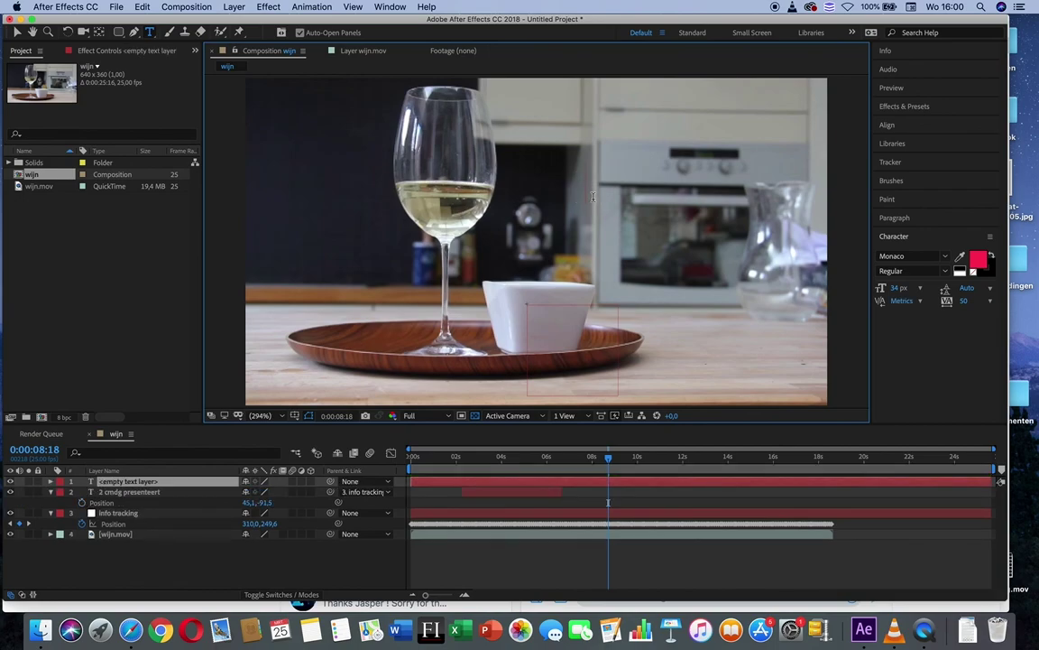
{"action": "type", "text": "een spannend"}
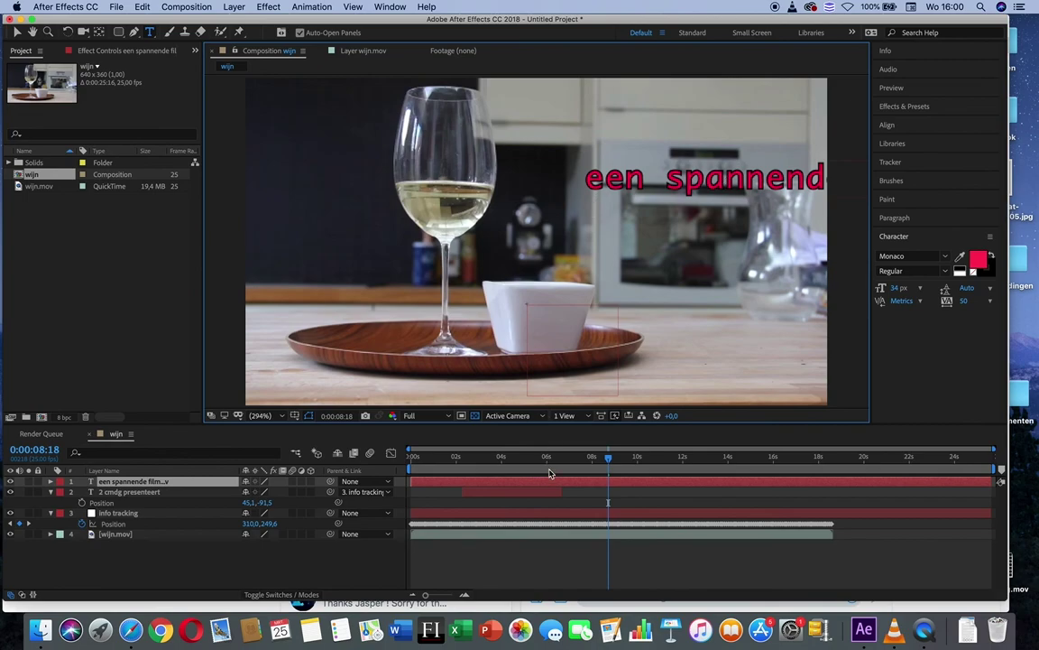
Step: Trim the "een spannende film...v" layer to start just before 8 seconds and shift its text left and slightly down toward the glass
{"action": "left_click", "coordinate": [418, 483]}
{"action": "left_click_drag", "start_coordinate": [411, 481], "coordinate": [586, 481]}
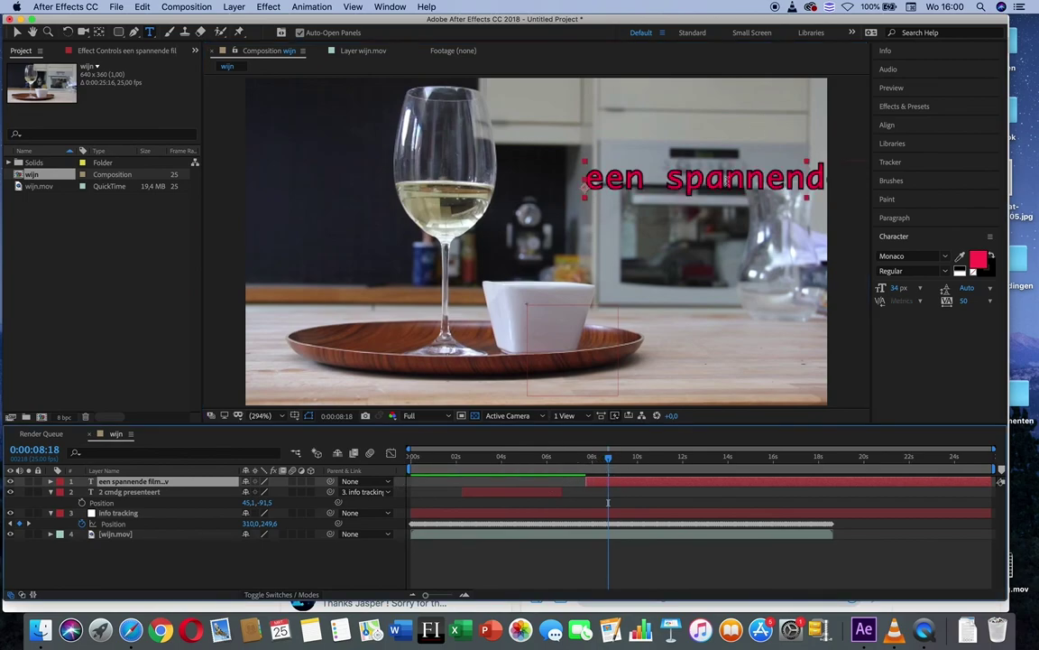
{"action": "left_click", "coordinate": [16, 33]}
{"action": "left_click_drag", "start_coordinate": [761, 185], "coordinate": [679, 216]}
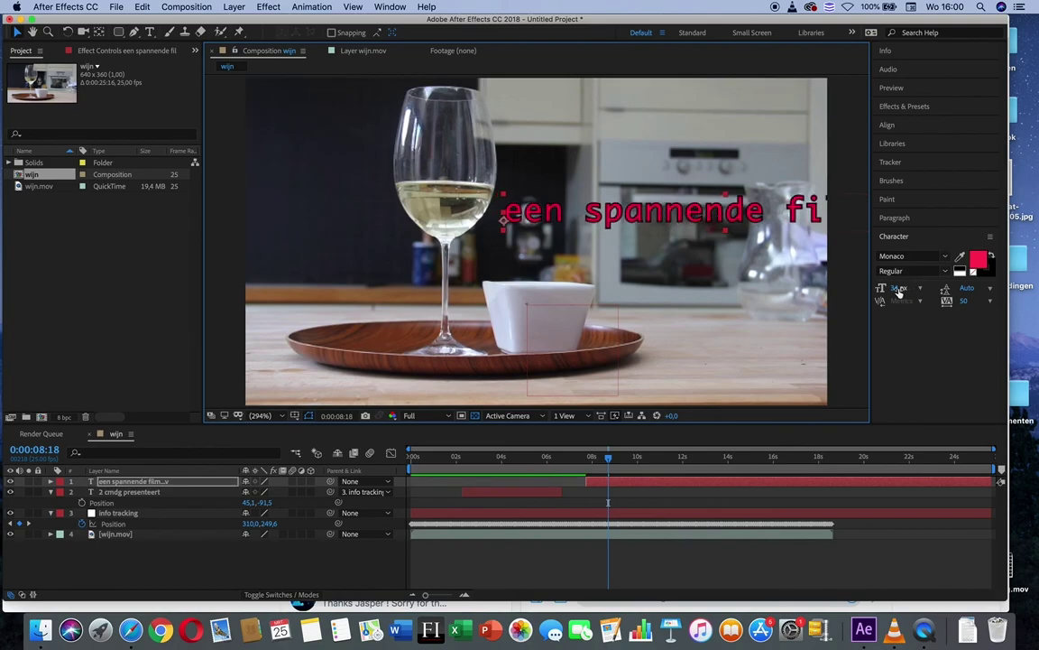
Step: Remove the stray "v" from the end of the "een spannende film..." title and set its font size to 21 px
{"action": "left_click_drag", "start_coordinate": [881, 292], "coordinate": [887, 290]}
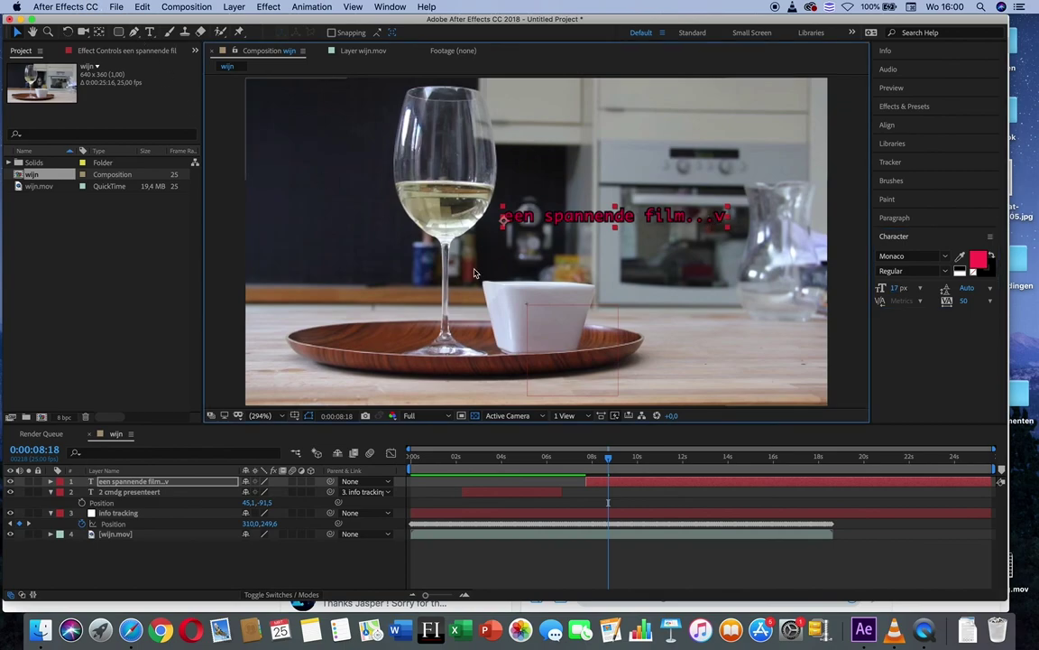
{"action": "key", "text": "ctrl+t"}
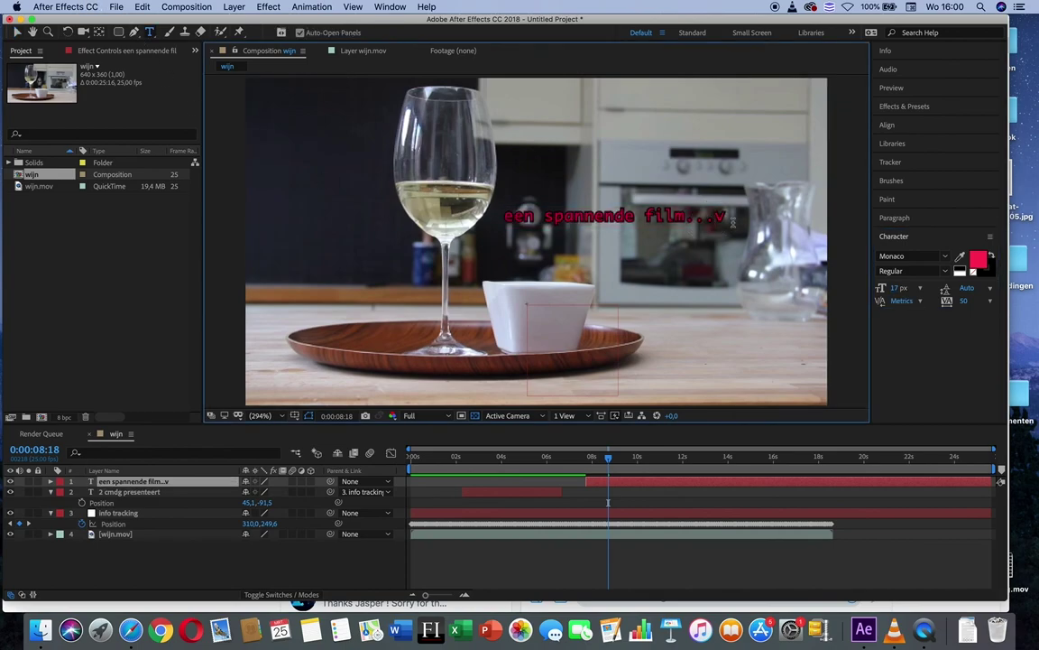
{"action": "key", "text": "BackSpace"}
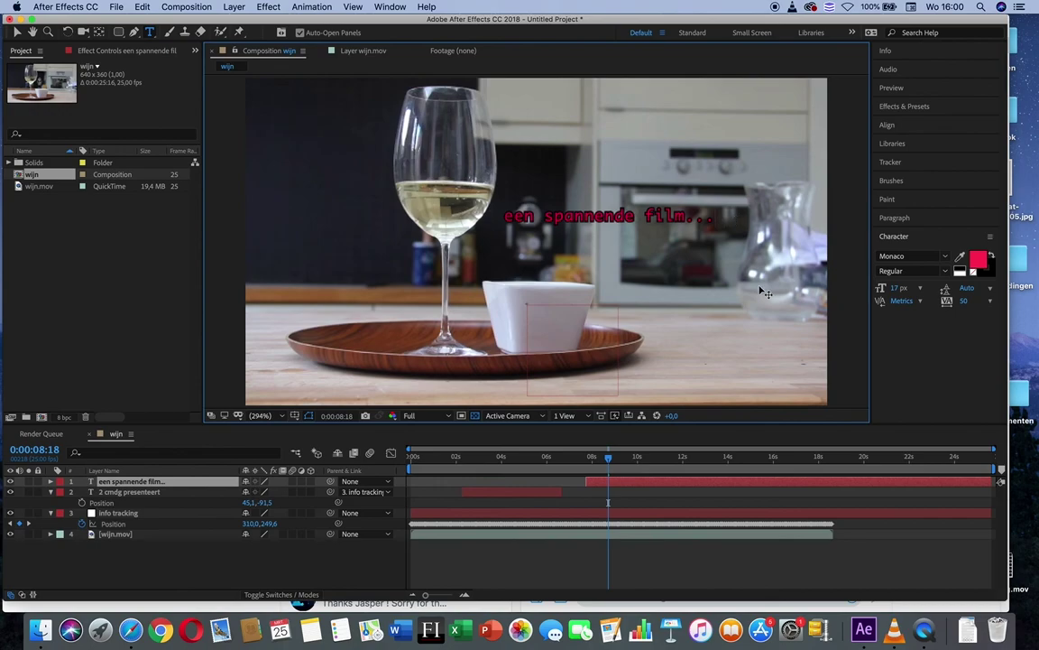
{"action": "key", "text": "ctrl+a"}
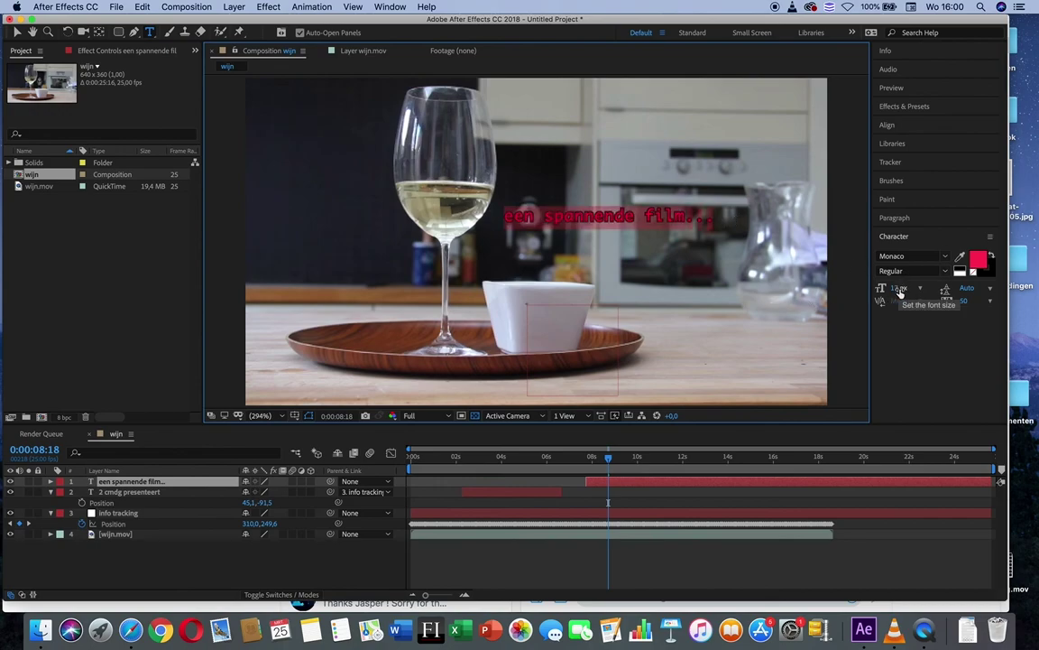
{"action": "left_click_drag", "start_coordinate": [900, 291], "coordinate": [899, 290]}
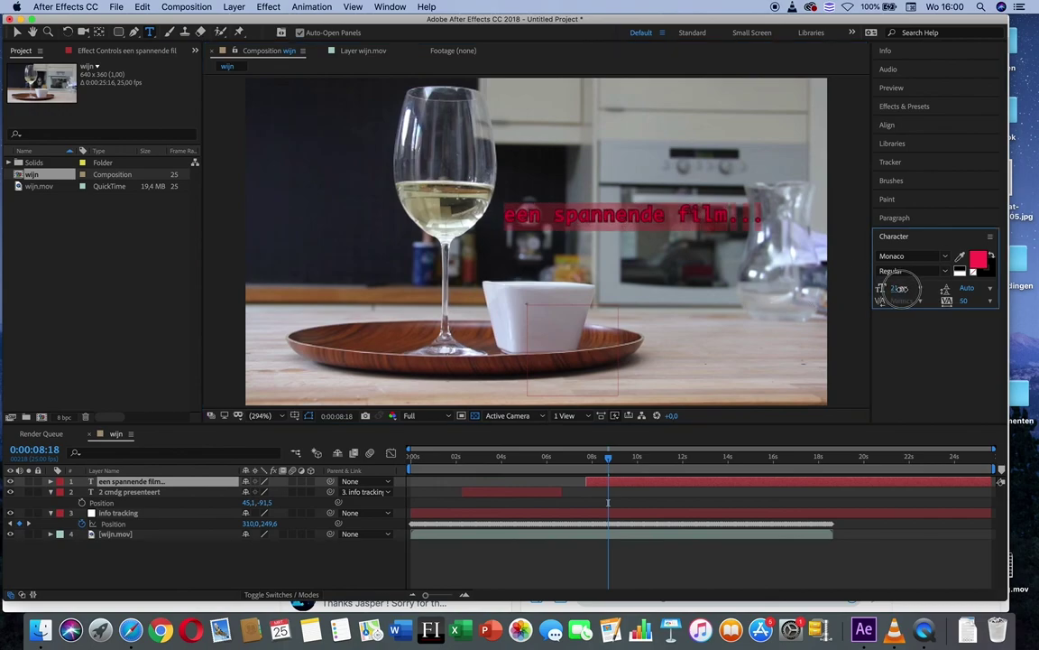
Step: Move the "een spannende film..." title right and down in front of the oven, and trim its layer to end shortly before 12 seconds
{"action": "left_click", "coordinate": [16, 31]}
{"action": "left_click_drag", "start_coordinate": [612, 233], "coordinate": [654, 259]}
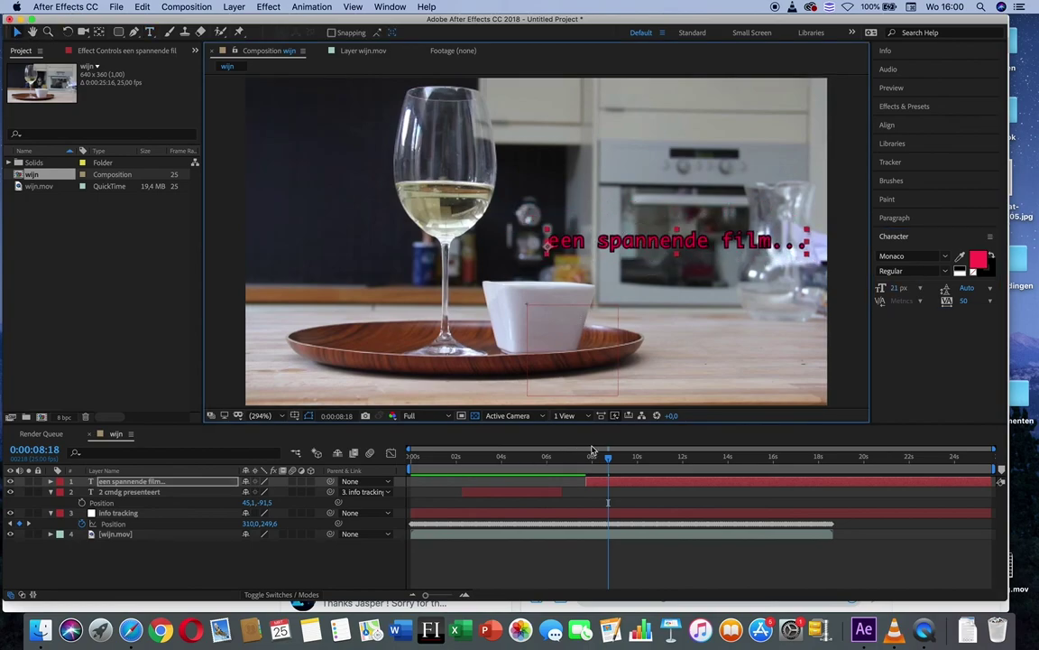
{"action": "left_click", "coordinate": [607, 471]}
{"action": "left_click_drag", "start_coordinate": [998, 483], "coordinate": [673, 483]}
Step: Parent the "een spannende film..." layer to "info tracking" and preview the motion from 0:00:08:02 and from the composition start
{"action": "left_click", "coordinate": [594, 457]}
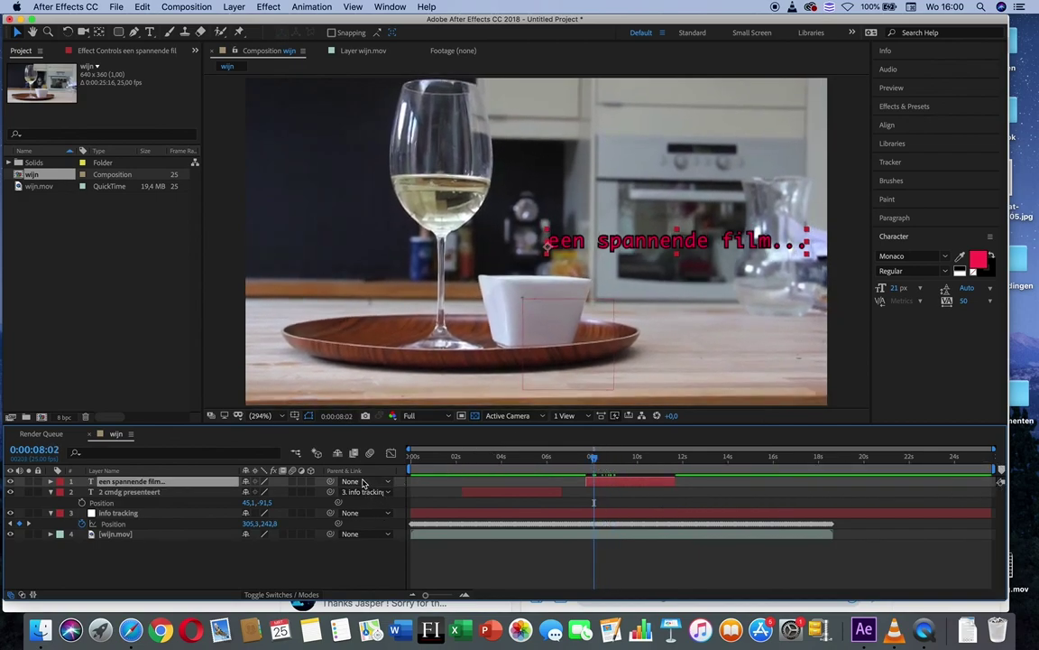
{"action": "left_click_drag", "start_coordinate": [331, 484], "coordinate": [144, 516]}
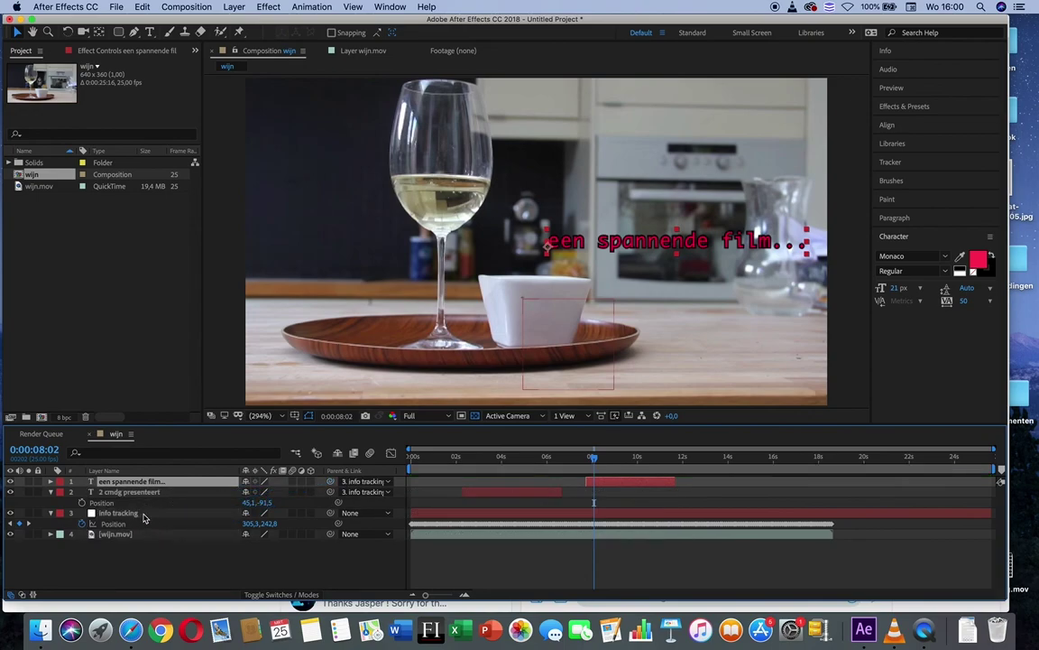
{"action": "key", "text": "space"}
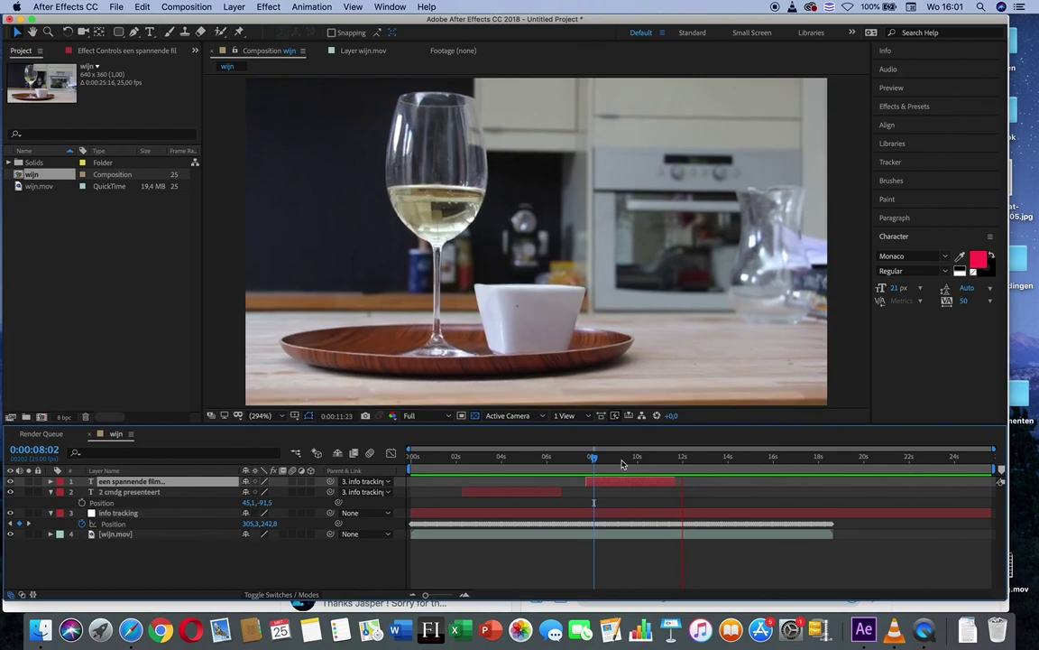
{"action": "left_click", "coordinate": [455, 459]}
{"action": "key", "text": "Home"}
{"action": "key", "text": "space"}
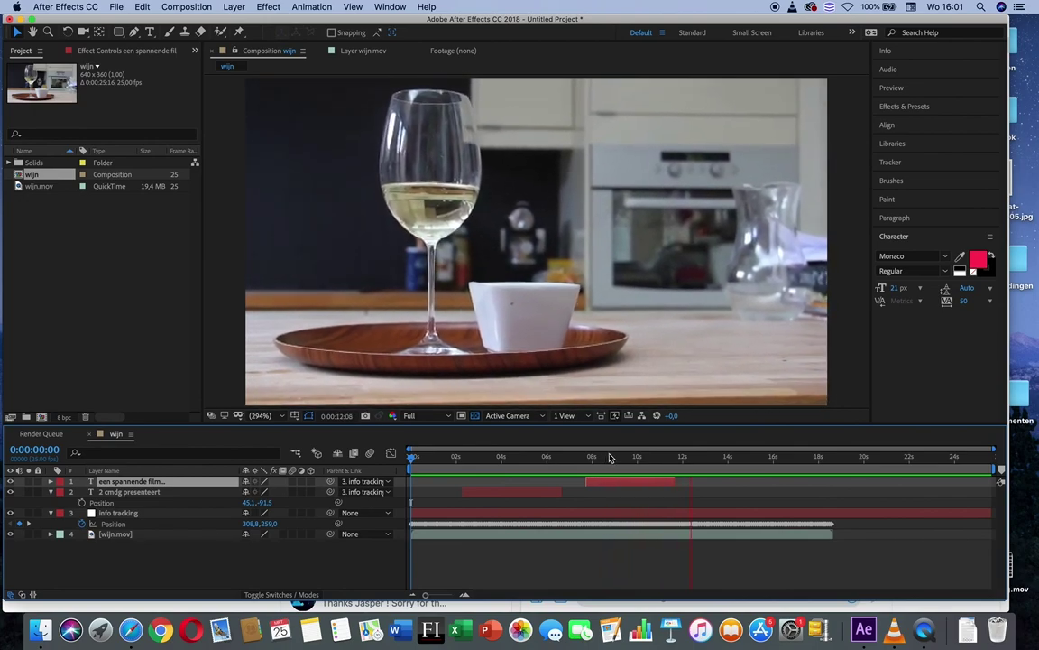
Step: Set the current time to 0:00:12:00 and add a 640 x 360 px lime green solid layer
{"action": "left_click_drag", "start_coordinate": [685, 463], "coordinate": [682, 459]}
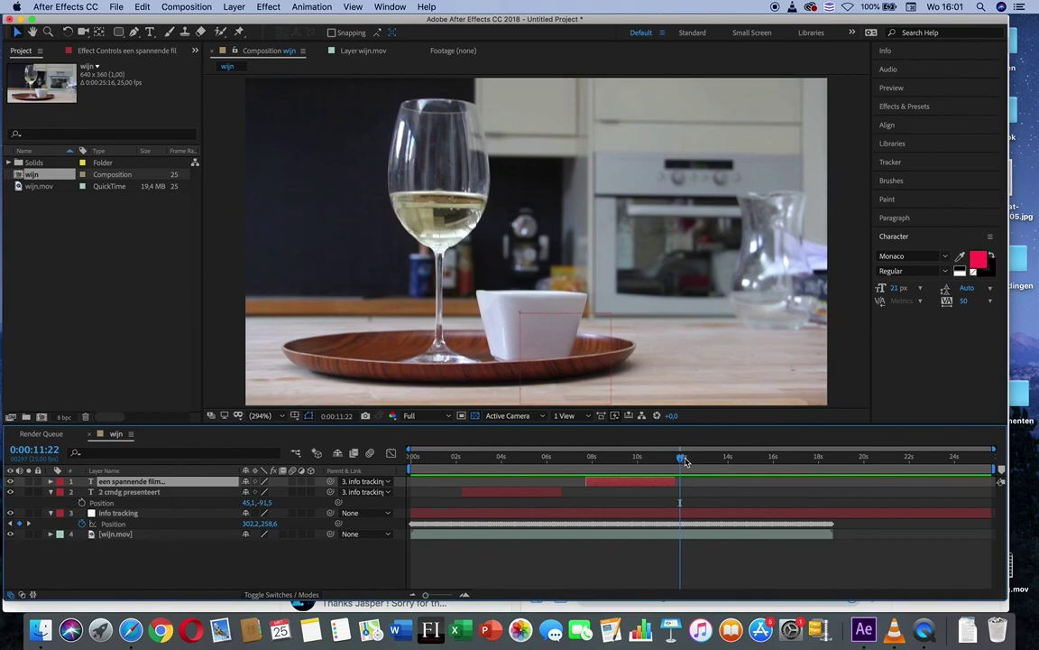
{"action": "left_click_drag", "start_coordinate": [682, 459], "coordinate": [683, 464]}
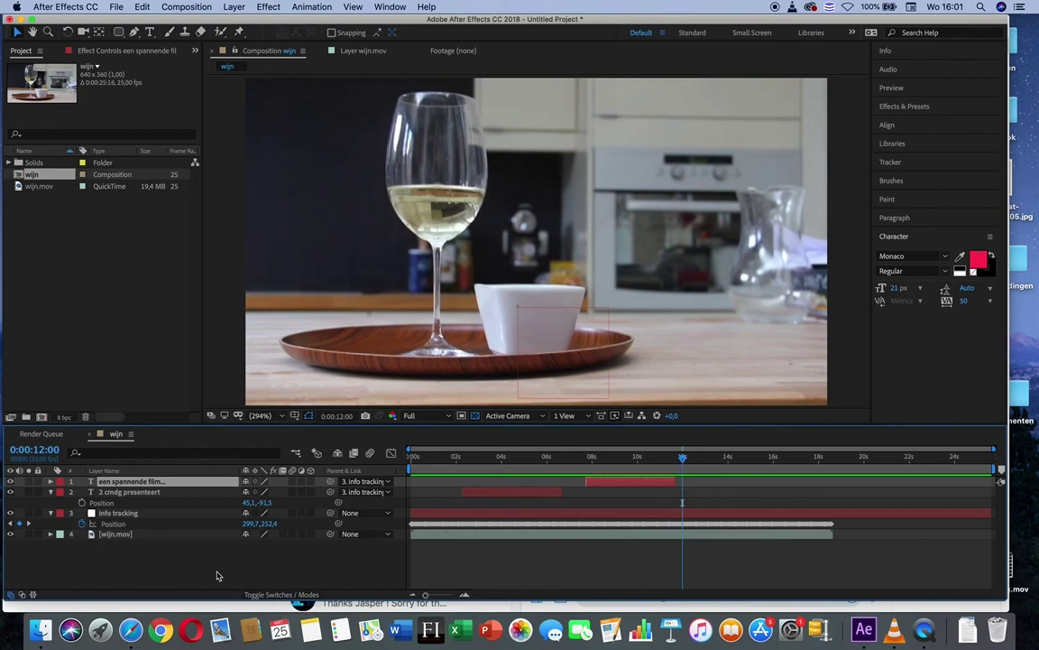
{"action": "right_click", "coordinate": [149, 566]}
{"action": "mouse_move", "coordinate": [236, 478]}
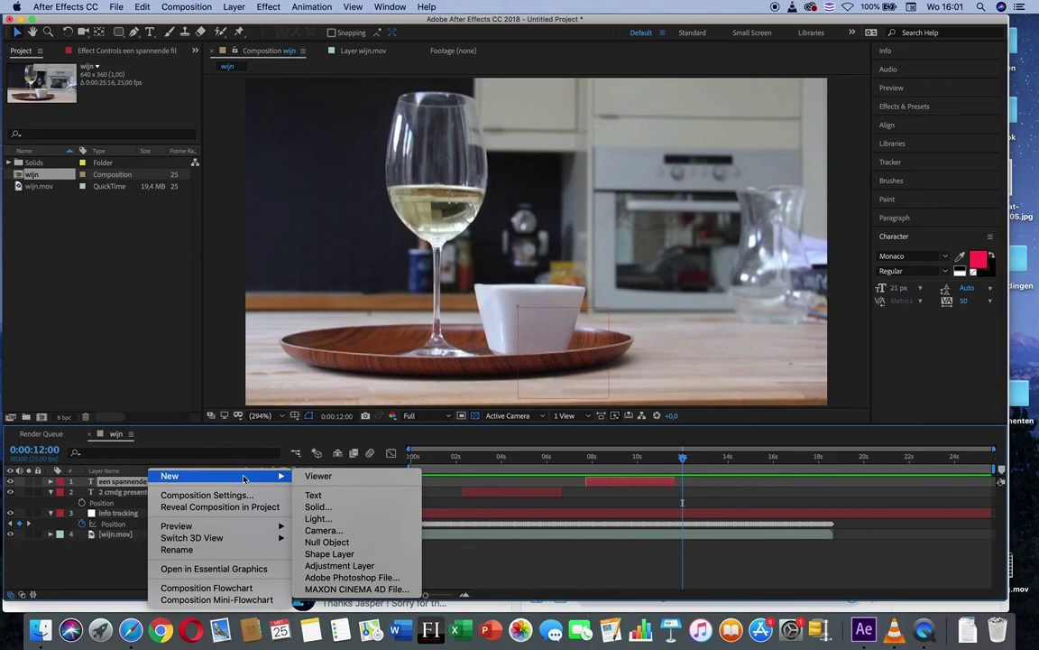
{"action": "left_click", "coordinate": [318, 506]}
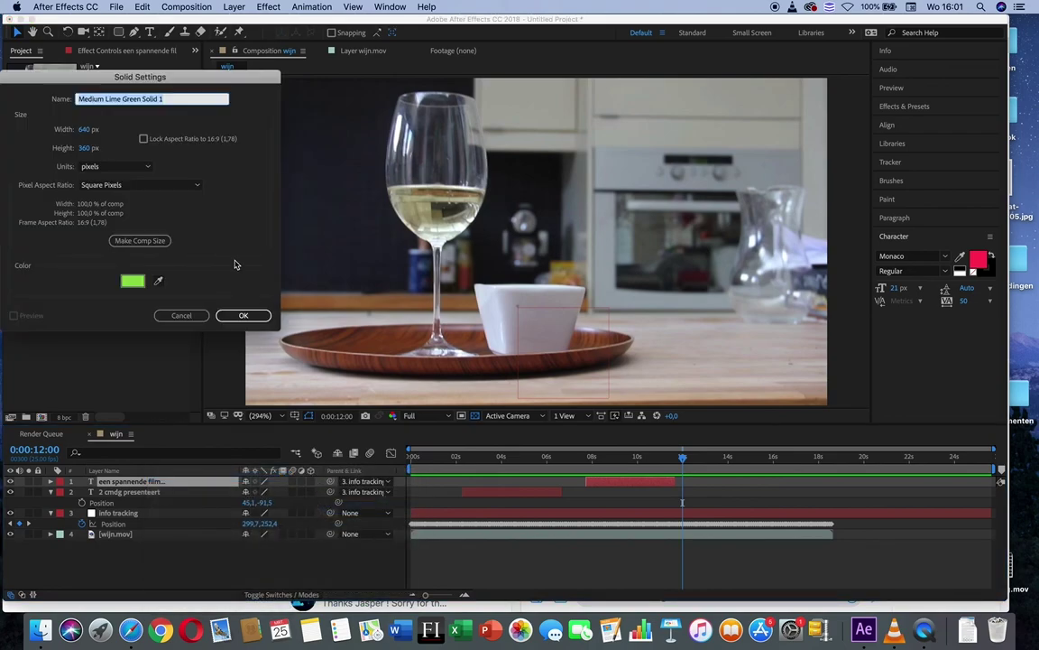
{"action": "left_click", "coordinate": [233, 315]}
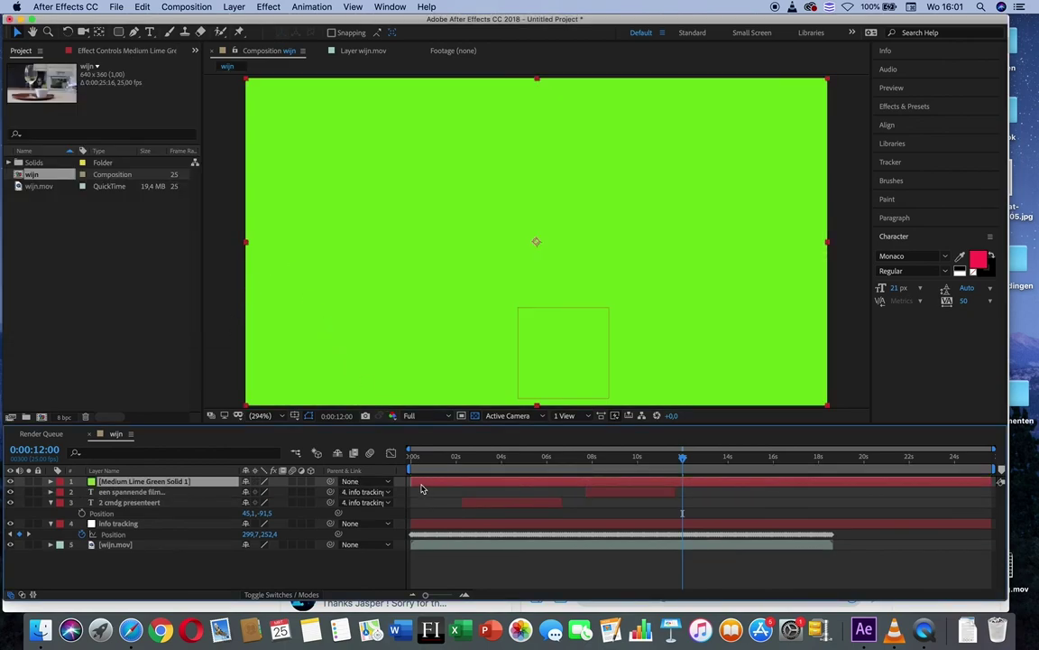
Step: Apply the Stroke effect to the lime green solid layer
{"action": "left_click", "coordinate": [268, 8]}
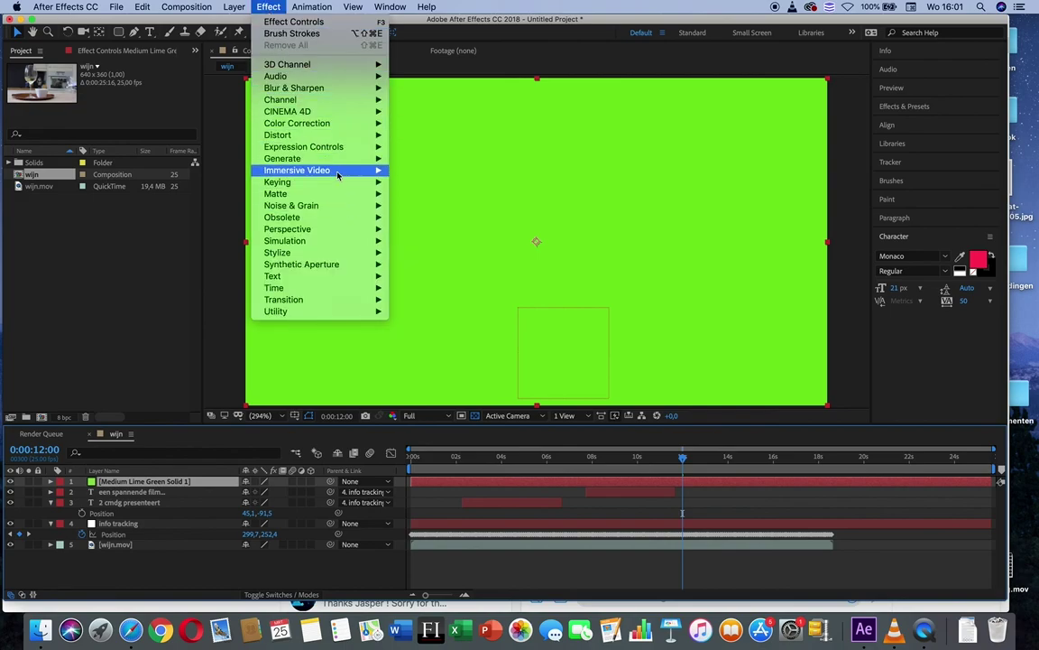
{"action": "mouse_move", "coordinate": [337, 163]}
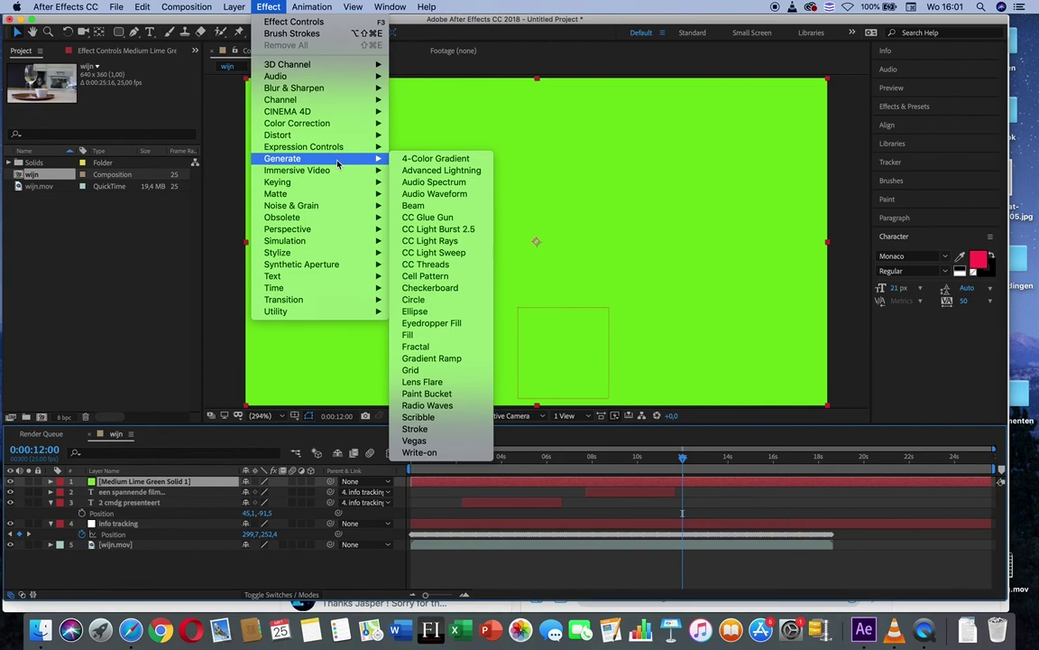
{"action": "left_click", "coordinate": [416, 430]}
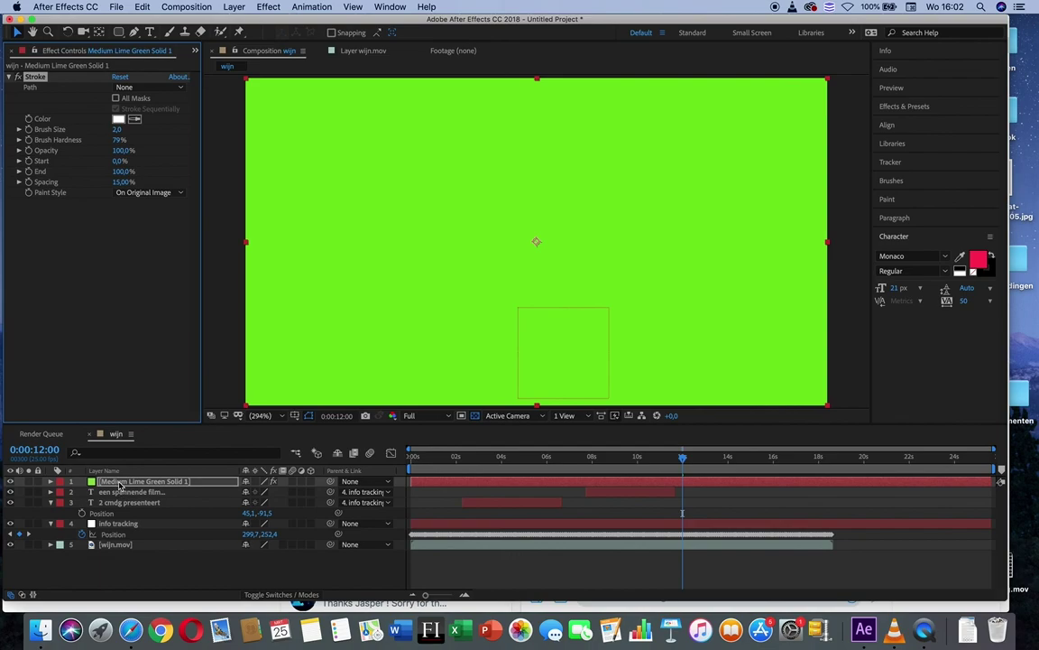
Step: Examine the Stroke effect's properties within the solid layer in the timeline
{"action": "left_click", "coordinate": [195, 51]}
{"action": "left_click", "coordinate": [216, 65]}
{"action": "left_click", "coordinate": [195, 52]}
{"action": "left_click", "coordinate": [232, 80]}
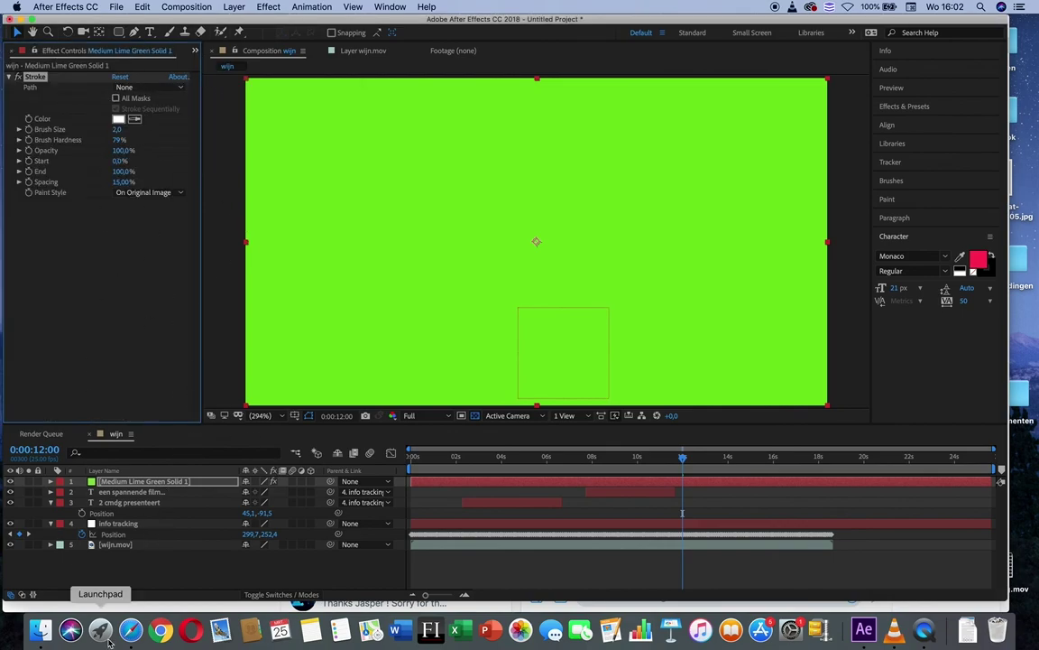
{"action": "left_click", "coordinate": [51, 482]}
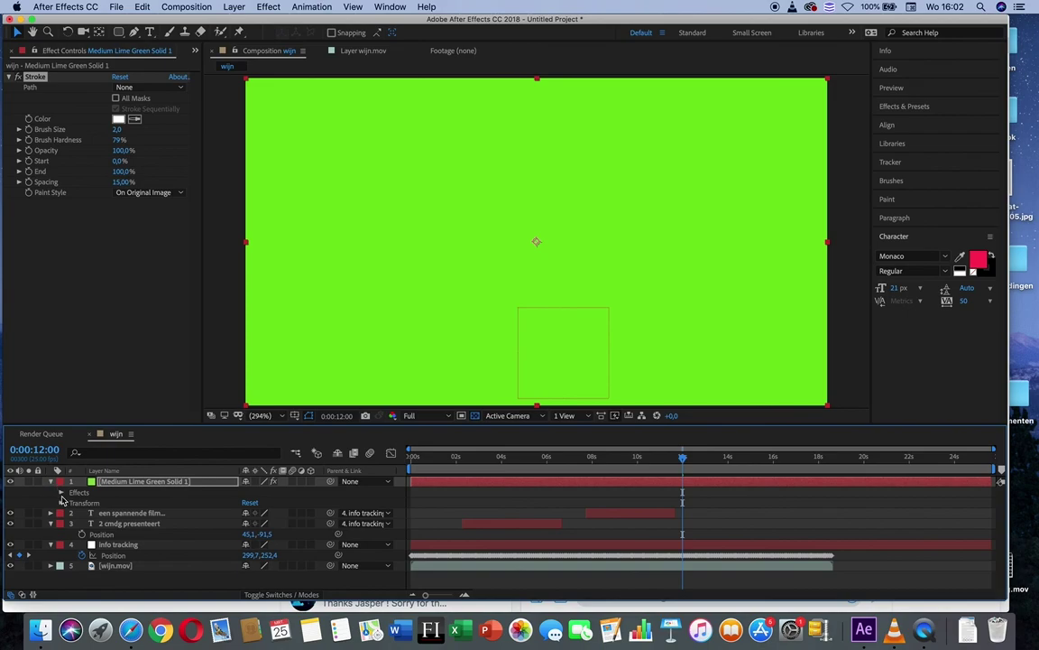
{"action": "left_click", "coordinate": [62, 493]}
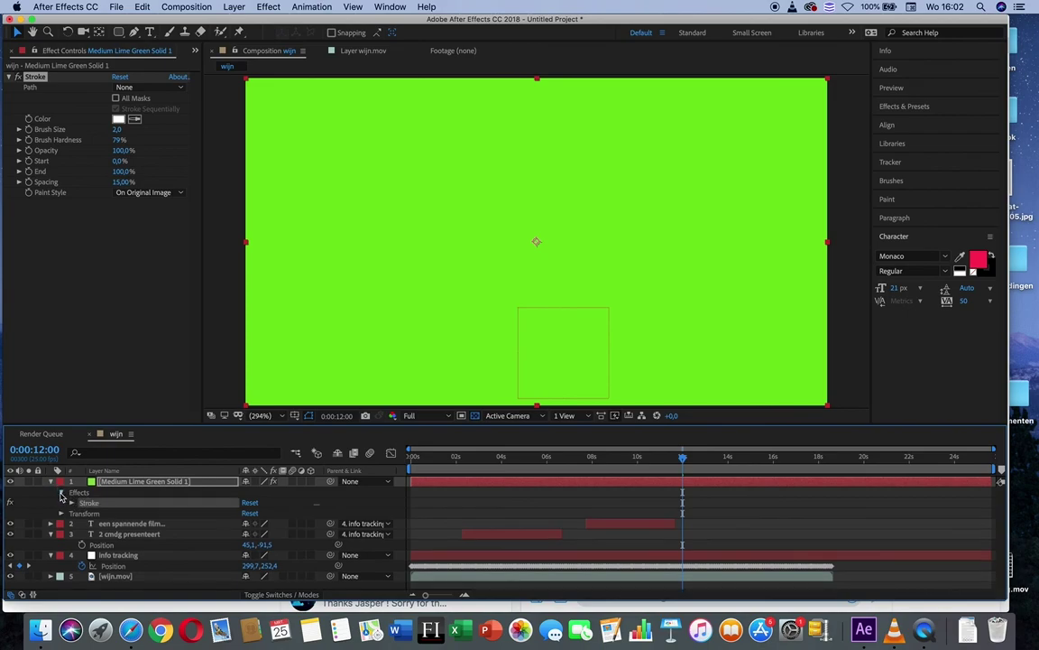
{"action": "left_click", "coordinate": [71, 502]}
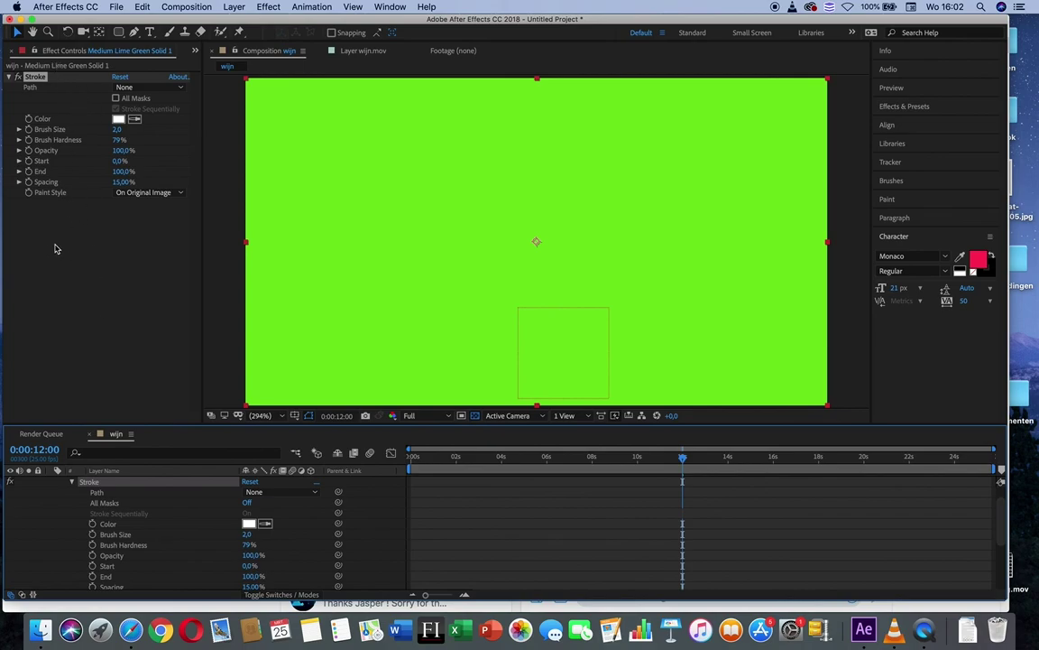
{"action": "left_click", "coordinate": [72, 483]}
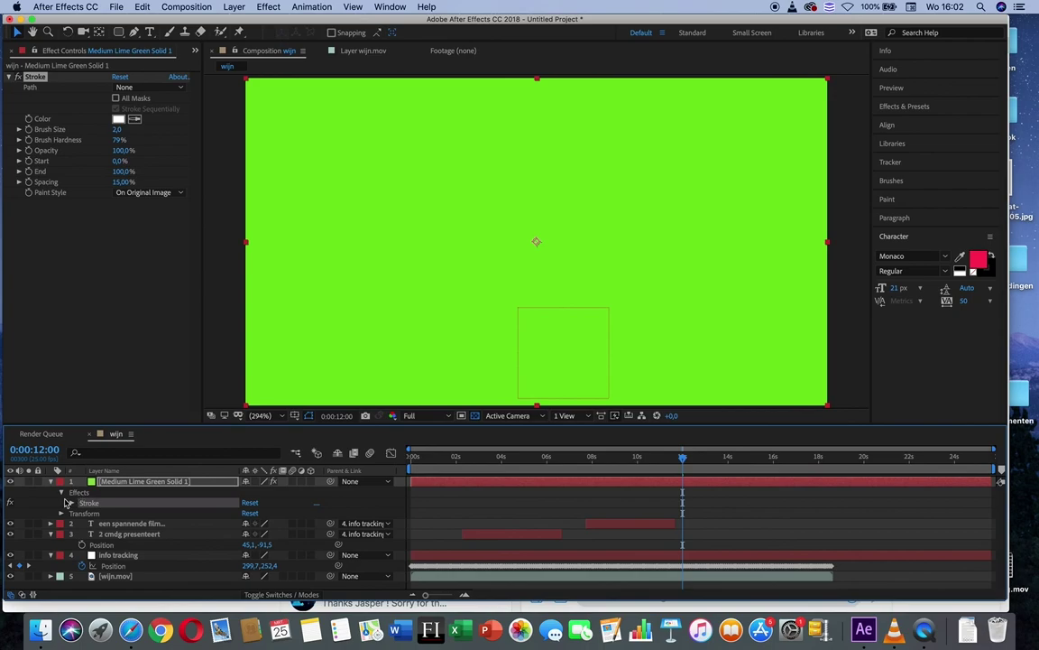
{"action": "left_click", "coordinate": [62, 493]}
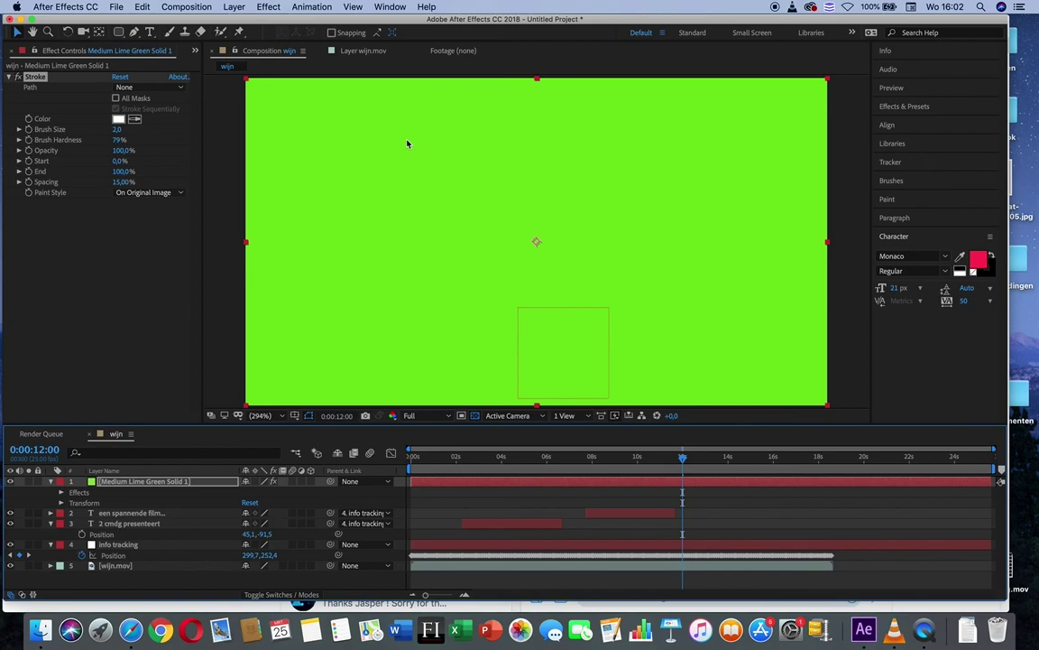
Step: Set the Stroke effect's Paint Style to On Transparent and parent the solid layer to "info tracking"
{"action": "left_click", "coordinate": [140, 193]}
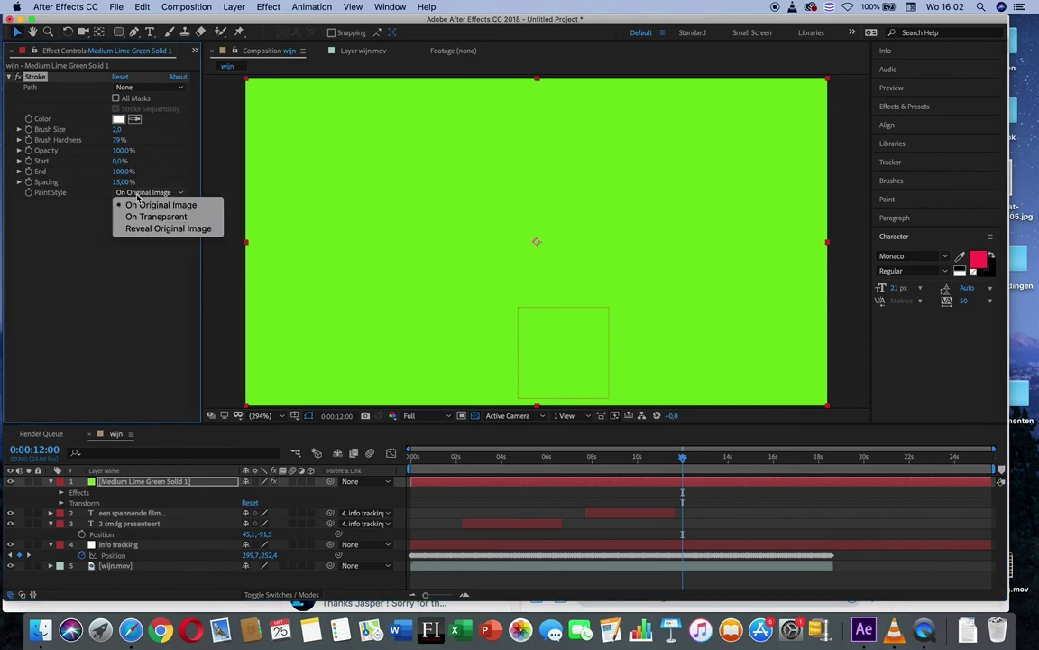
{"action": "left_click", "coordinate": [137, 216]}
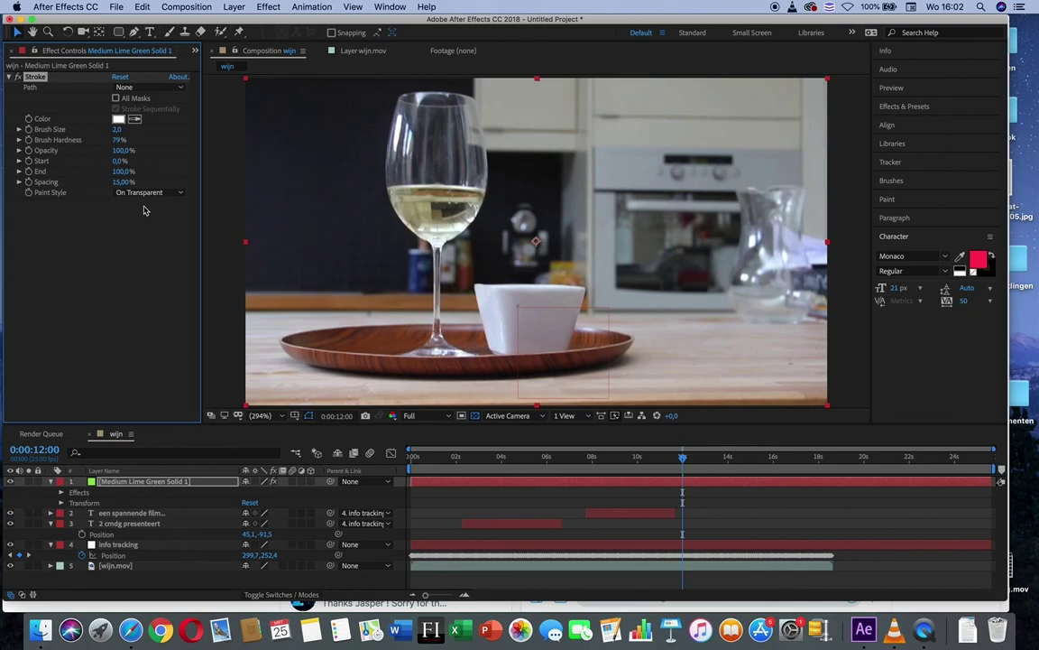
{"action": "left_click", "coordinate": [354, 481]}
{"action": "left_click", "coordinate": [385, 548]}
Step: At 0:00:11:00, start a Pen tool mask on the solid along the wine glass's rim and right side down to the stem
{"action": "left_click_drag", "start_coordinate": [681, 462], "coordinate": [661, 469]}
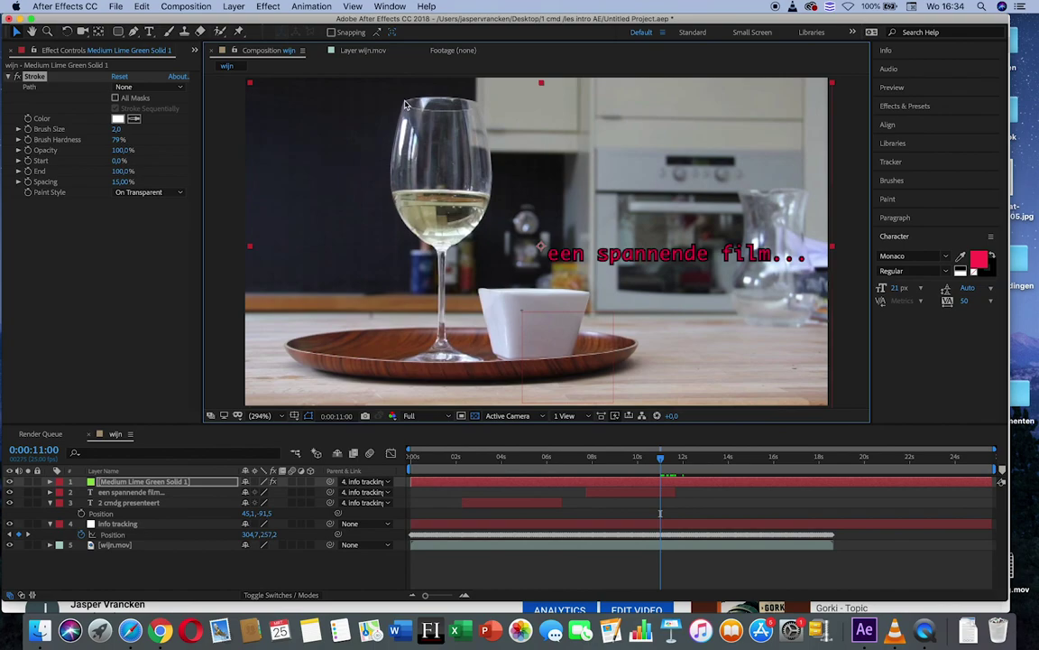
{"action": "left_click", "coordinate": [133, 32]}
{"action": "left_click", "coordinate": [405, 100]}
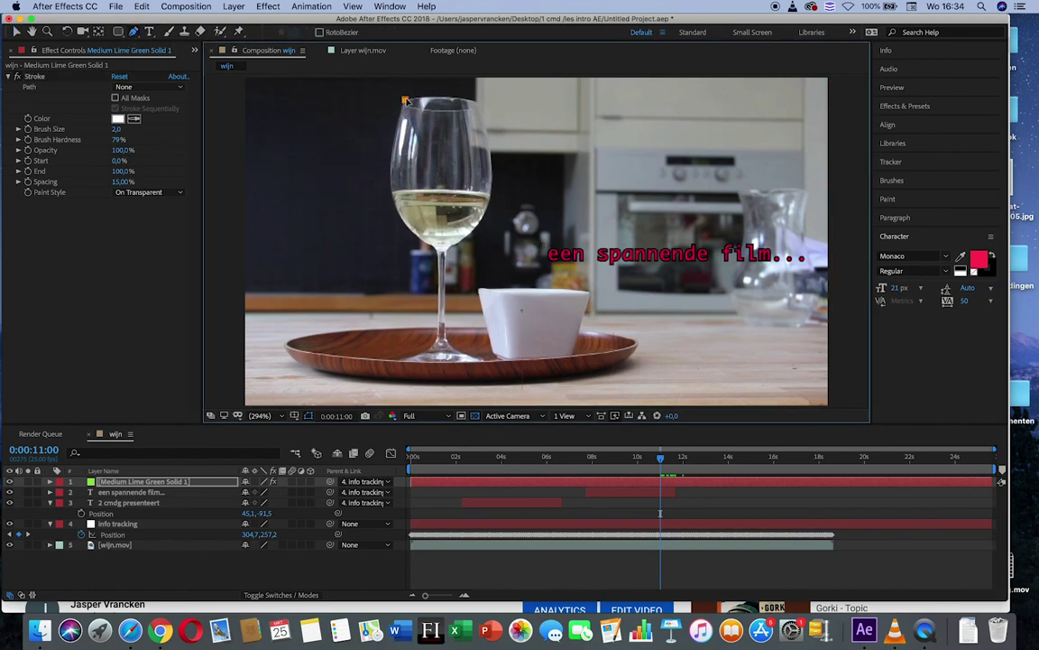
{"action": "left_click", "coordinate": [482, 106]}
{"action": "left_click", "coordinate": [489, 195]}
{"action": "left_click", "coordinate": [437, 249]}
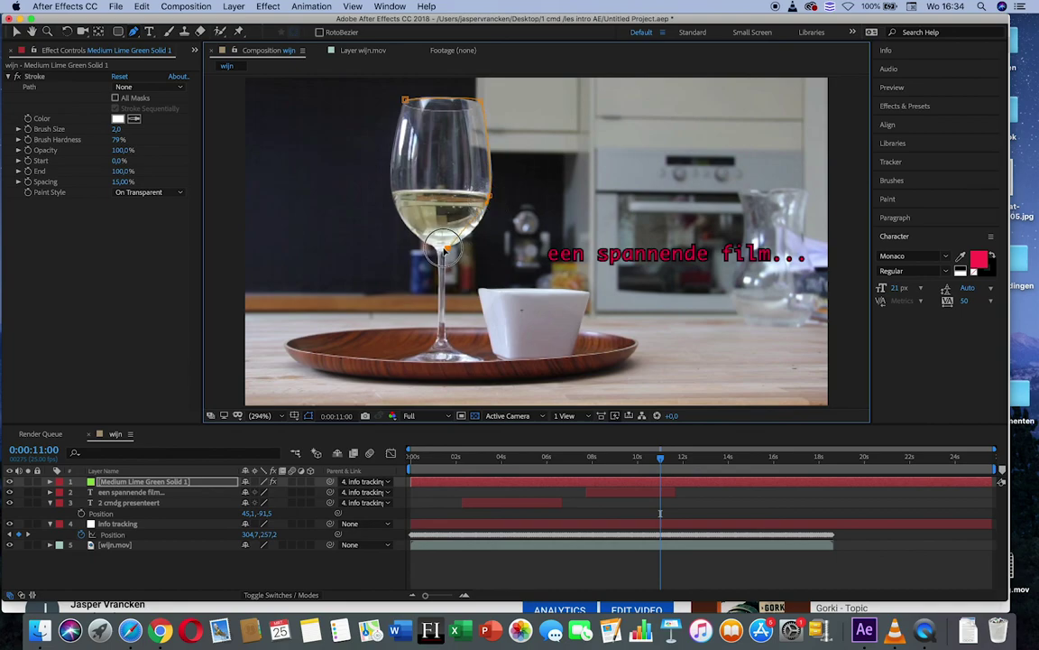
{"action": "mouse_move", "coordinate": [458, 253]}
{"action": "left_mouse_down"}
{"action": "mouse_move", "coordinate": [456, 237]}
{"action": "mouse_move", "coordinate": [473, 242]}
{"action": "left_mouse_up"}
{"action": "left_click", "coordinate": [486, 205]}
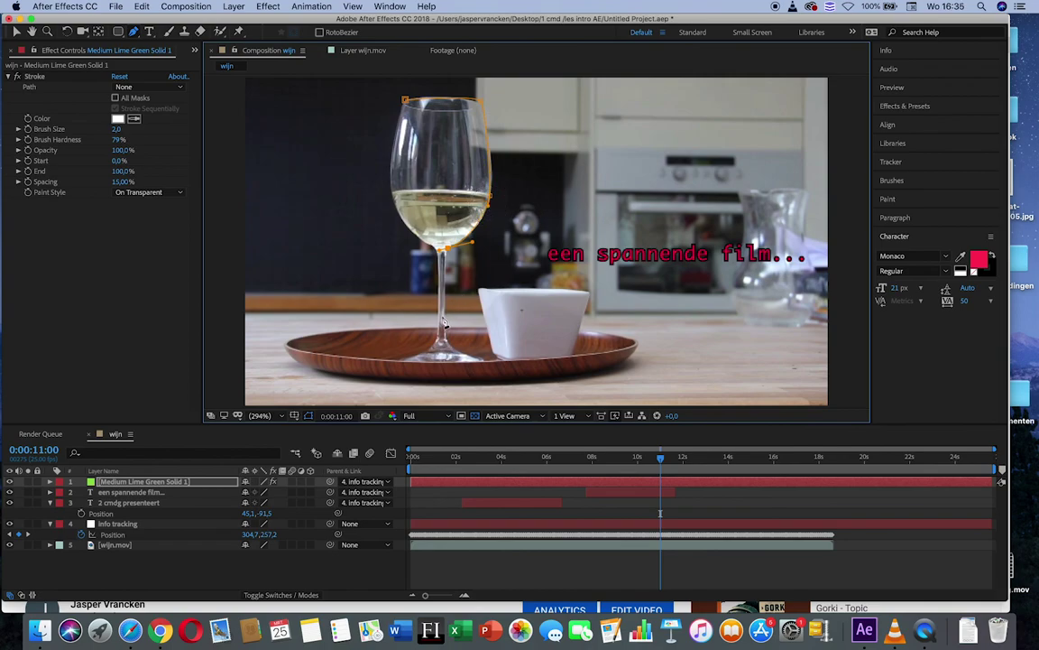
Step: Continue the mask down the stem, around the glass's foot and up its left side, closing the outline at the rim
{"action": "left_click", "coordinate": [445, 340]}
{"action": "left_click", "coordinate": [482, 360]}
{"action": "left_click_drag", "start_coordinate": [399, 359], "coordinate": [423, 366]}
{"action": "left_click", "coordinate": [438, 331]}
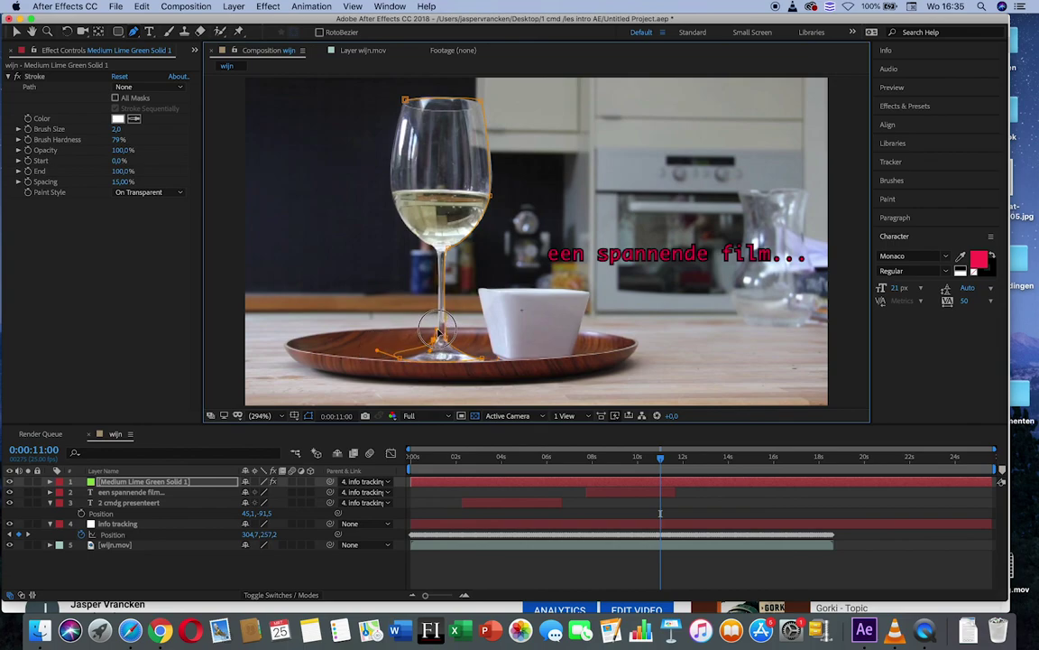
{"action": "left_click", "coordinate": [433, 250]}
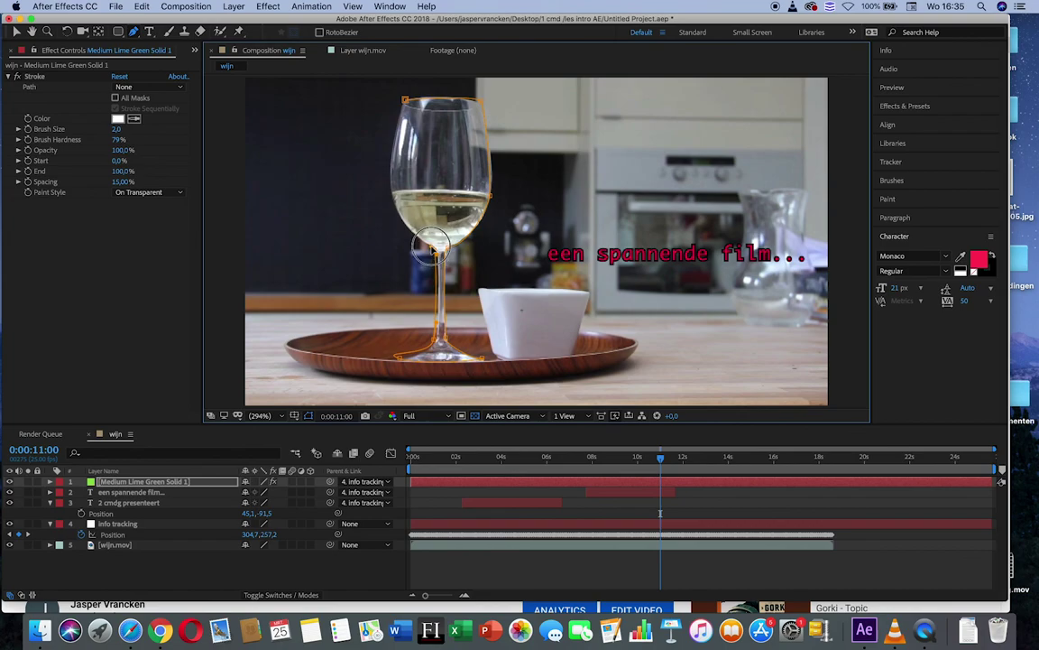
{"action": "left_click_drag", "start_coordinate": [389, 183], "coordinate": [394, 157]}
{"action": "left_click", "coordinate": [407, 102]}
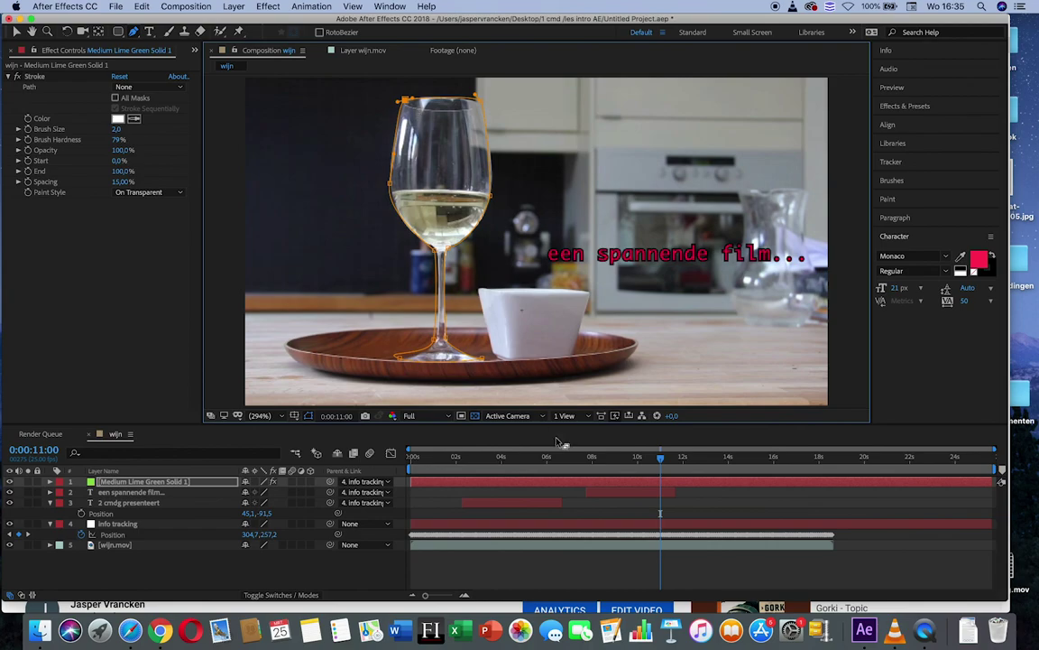
Step: At 0:00:10:19, assign Mask 1 as the Stroke effect's path and set its Brush Size to 3.6
{"action": "left_click_drag", "start_coordinate": [592, 459], "coordinate": [655, 462]}
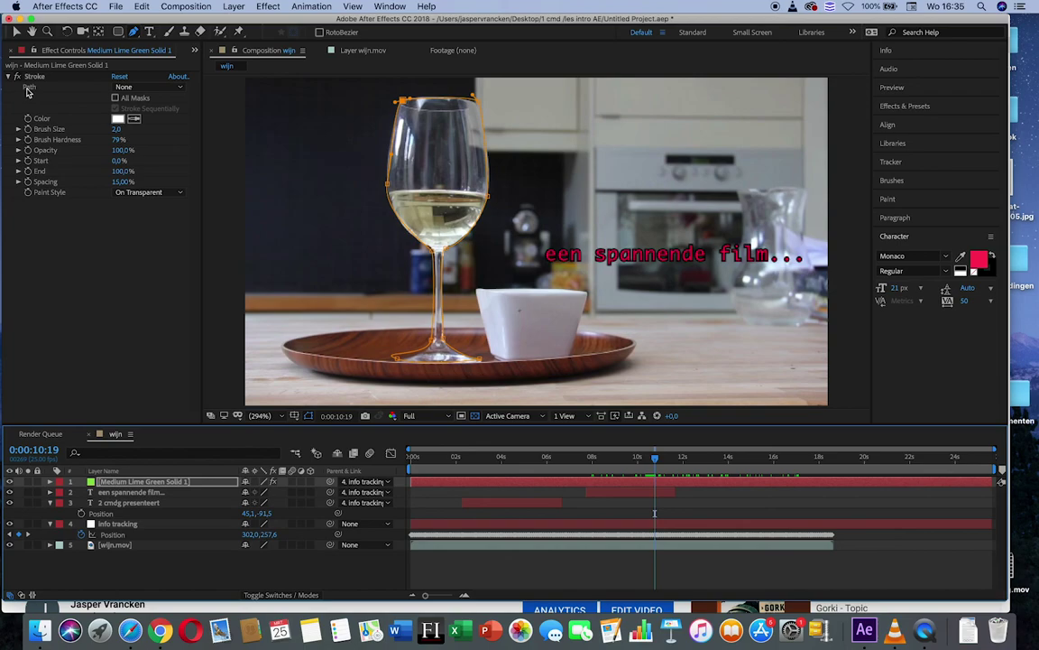
{"action": "left_click", "coordinate": [135, 87]}
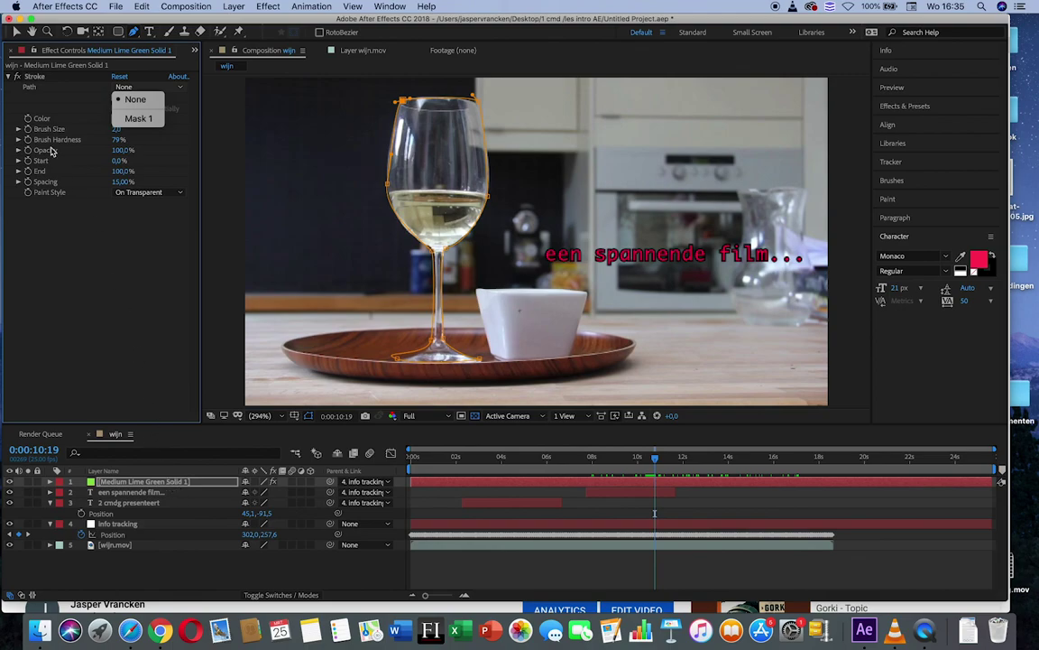
{"action": "left_click", "coordinate": [154, 122]}
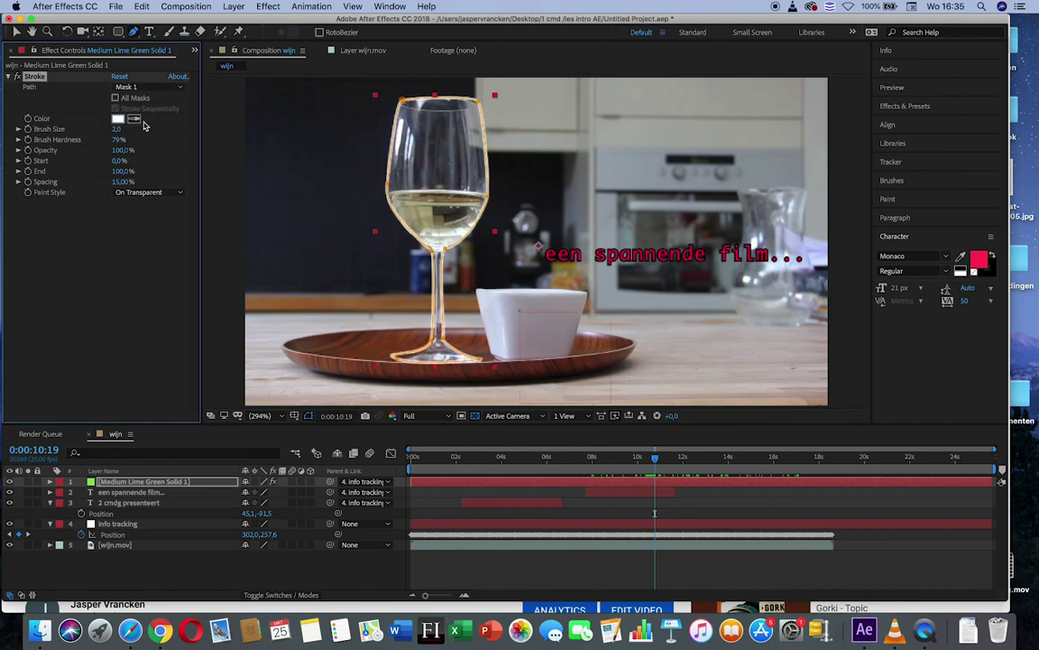
{"action": "left_click_drag", "start_coordinate": [116, 129], "coordinate": [127, 132]}
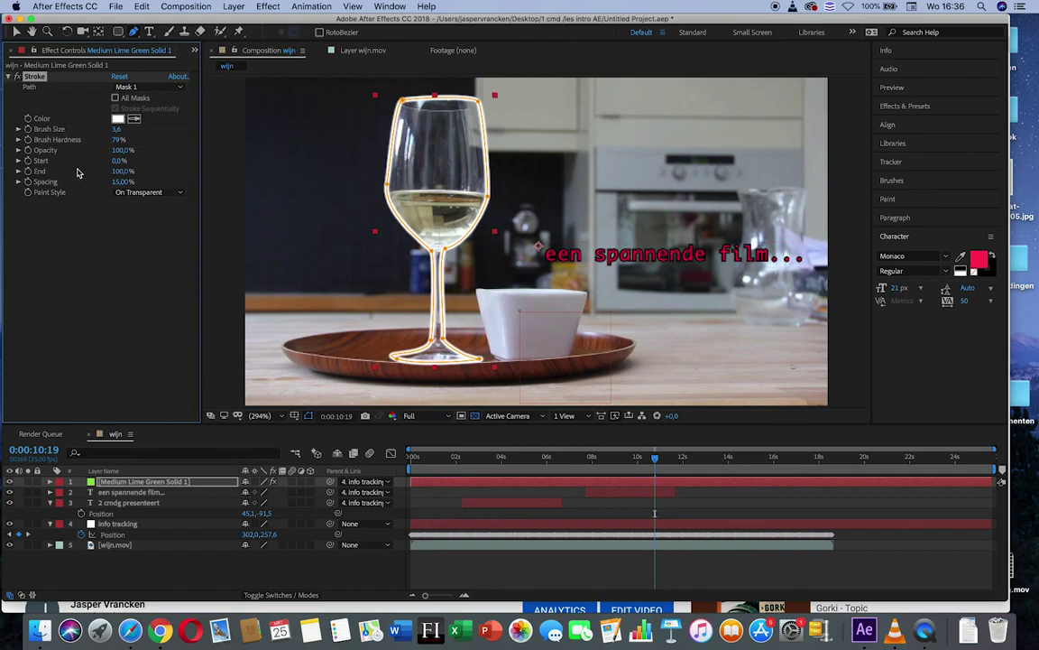
Step: Set the Stroke's End to 0% and keyframe its Start from 1% at 0:00:10:19 to 99% at 0:00:11:17
{"action": "mouse_move", "coordinate": [124, 174]}
{"action": "left_mouse_down"}
{"action": "mouse_move", "coordinate": [113, 162]}
{"action": "mouse_move", "coordinate": [11, 160]}
{"action": "left_mouse_up"}
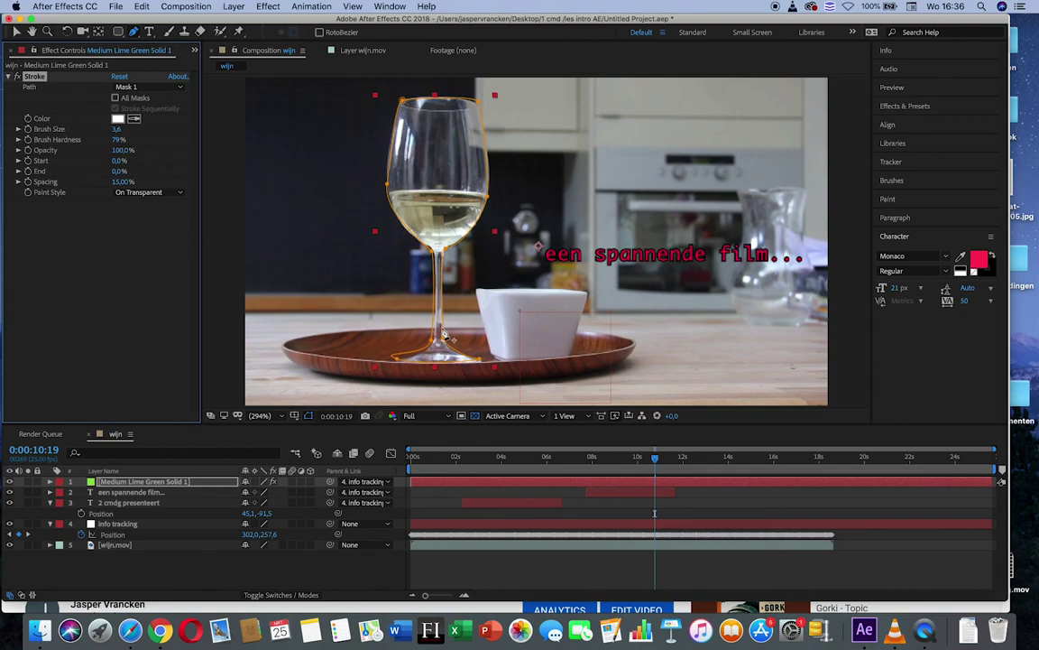
{"action": "left_click", "coordinate": [117, 162]}
{"action": "mouse_move", "coordinate": [117, 161]}
{"action": "left_mouse_down"}
{"action": "mouse_move", "coordinate": [191, 167]}
{"action": "mouse_move", "coordinate": [120, 166]}
{"action": "left_mouse_up"}
{"action": "left_click", "coordinate": [28, 161]}
{"action": "left_click_drag", "start_coordinate": [654, 469], "coordinate": [677, 468]}
{"action": "left_click_drag", "start_coordinate": [114, 163], "coordinate": [205, 164]}
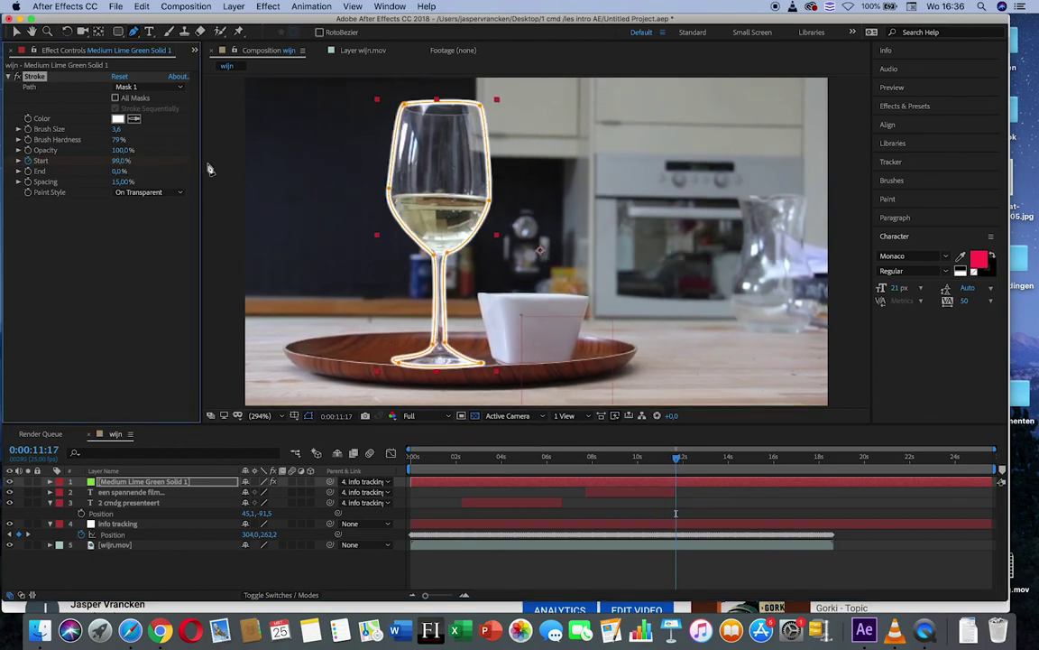
Step: Reveal the solid's Start keyframes in the timeline and set the first one, at 0:00:10:19, to 0%
{"action": "left_click", "coordinate": [666, 459]}
{"action": "mouse_move", "coordinate": [666, 460]}
{"action": "left_mouse_down"}
{"action": "mouse_move", "coordinate": [677, 459]}
{"action": "mouse_move", "coordinate": [643, 464]}
{"action": "left_mouse_up"}
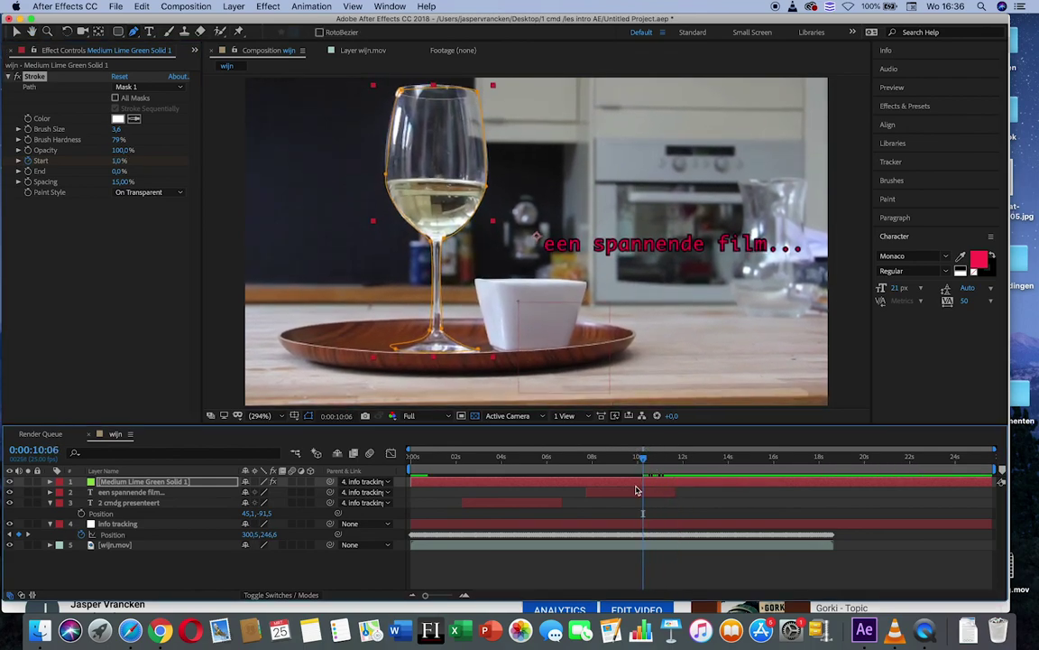
{"action": "left_click", "coordinate": [19, 160]}
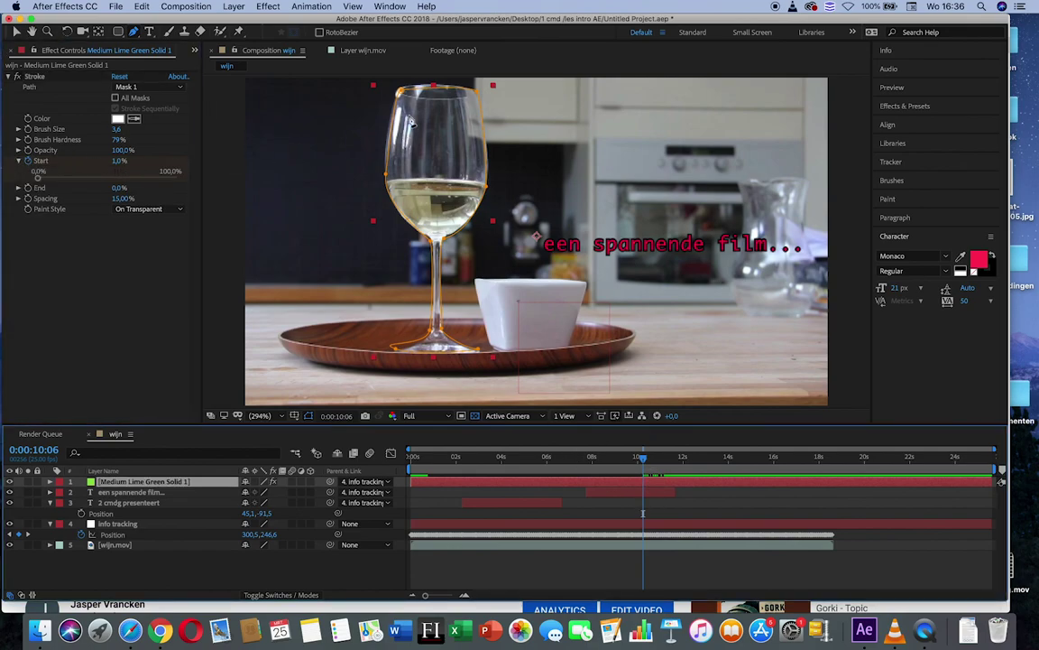
{"action": "key", "text": "u"}
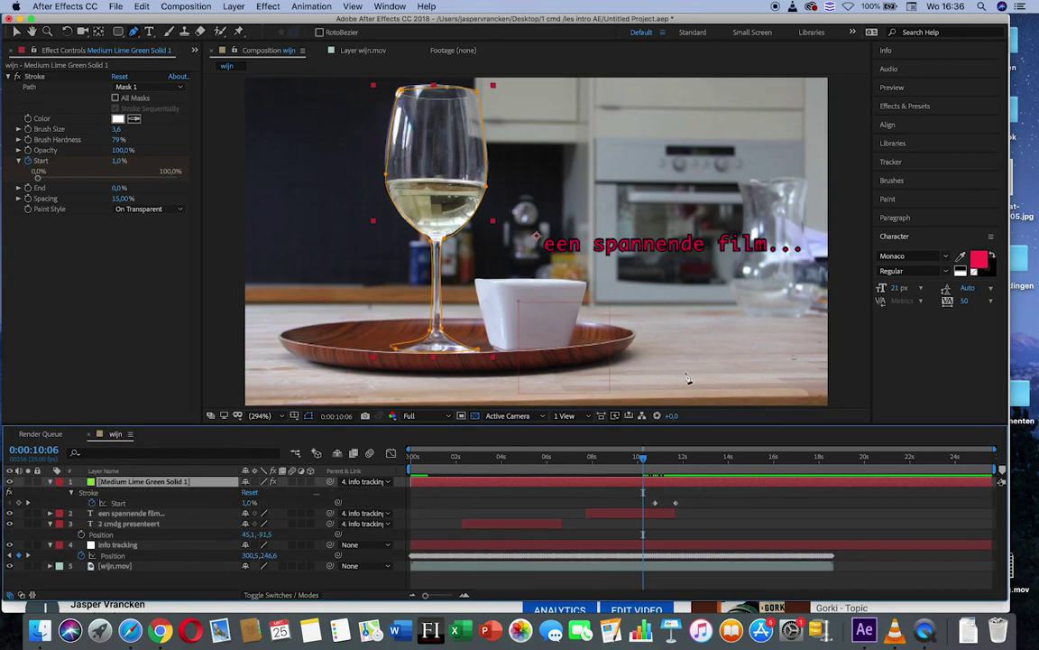
{"action": "left_click", "coordinate": [27, 503]}
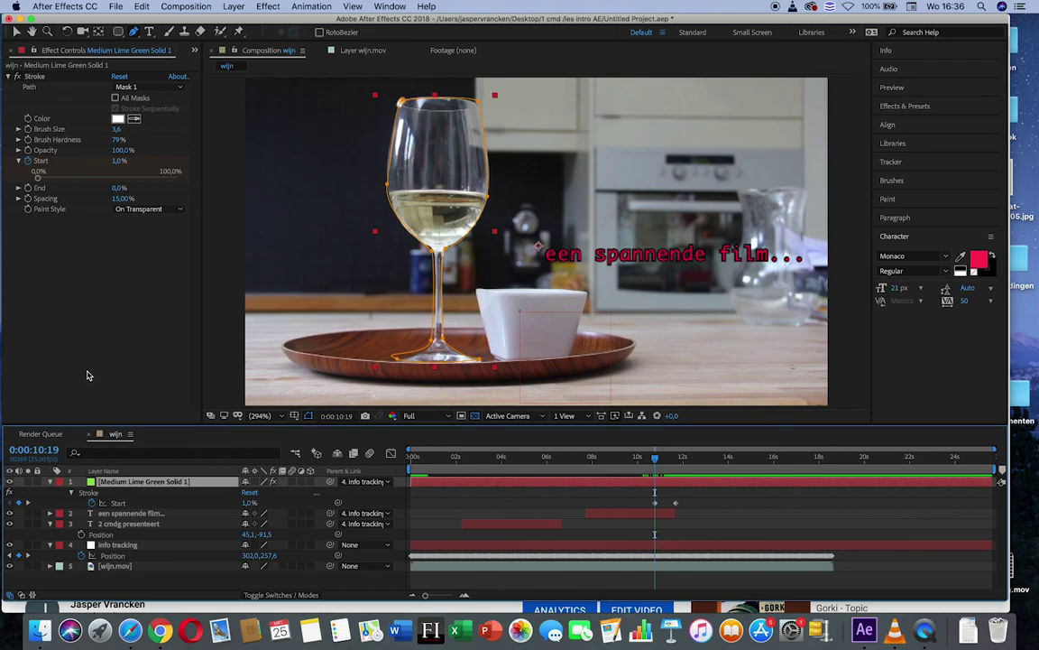
{"action": "left_click_drag", "start_coordinate": [116, 166], "coordinate": [72, 163]}
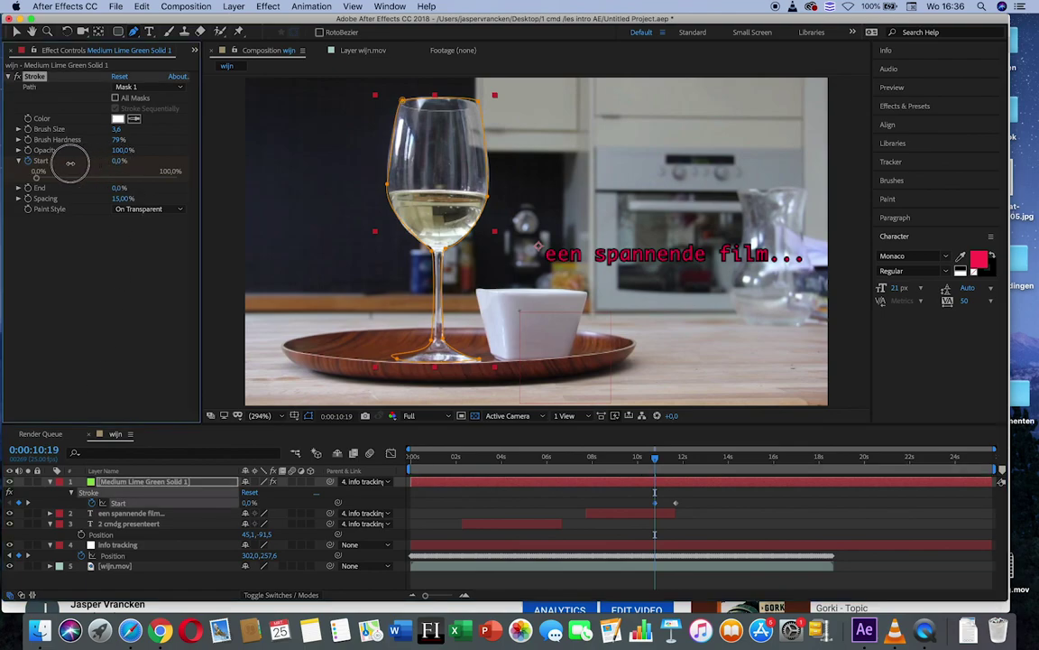
Step: Move the second Start keyframe out to 0:00:14:01 and preview the slower drawing of the glass outline
{"action": "key", "text": "space"}
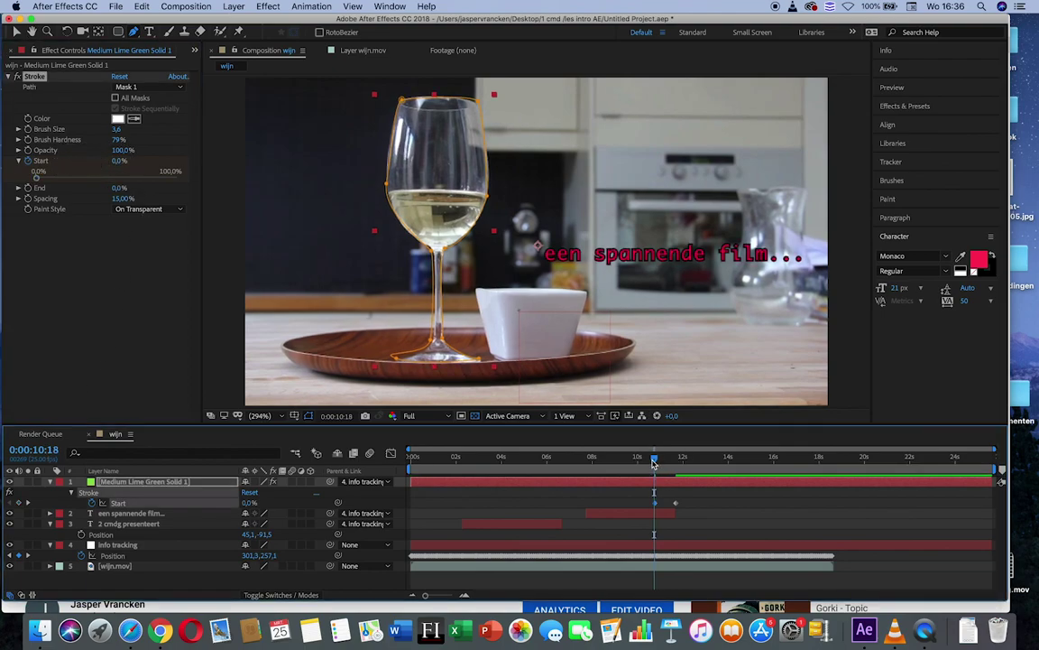
{"action": "left_click_drag", "start_coordinate": [676, 503], "coordinate": [728, 502]}
{"action": "left_click_drag", "start_coordinate": [655, 464], "coordinate": [652, 460]}
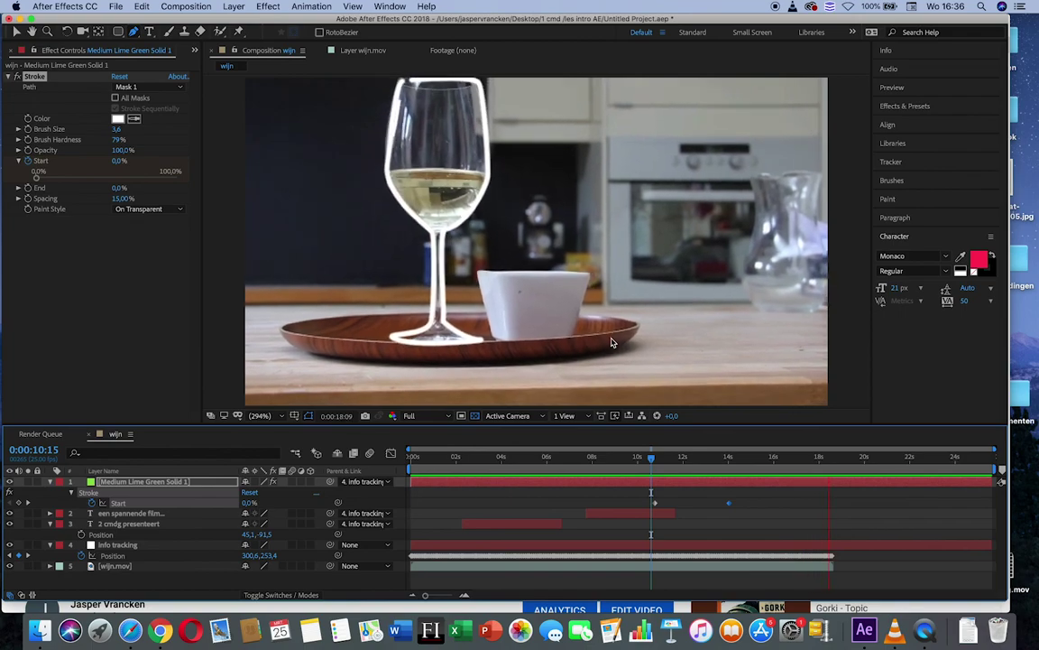
{"action": "key", "text": "space"}
Step: Set the Start keyframe at 0:00:14:01 to 100% and preview the outline animation from 0:00:10:12
{"action": "left_click_drag", "start_coordinate": [652, 463], "coordinate": [740, 463]}
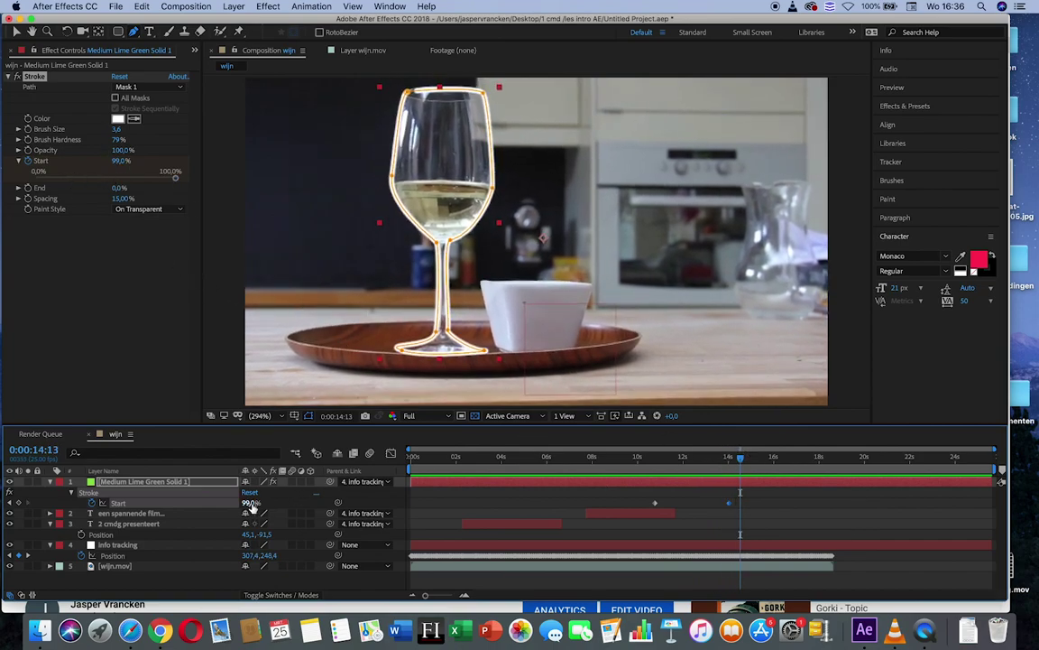
{"action": "left_click", "coordinate": [11, 504]}
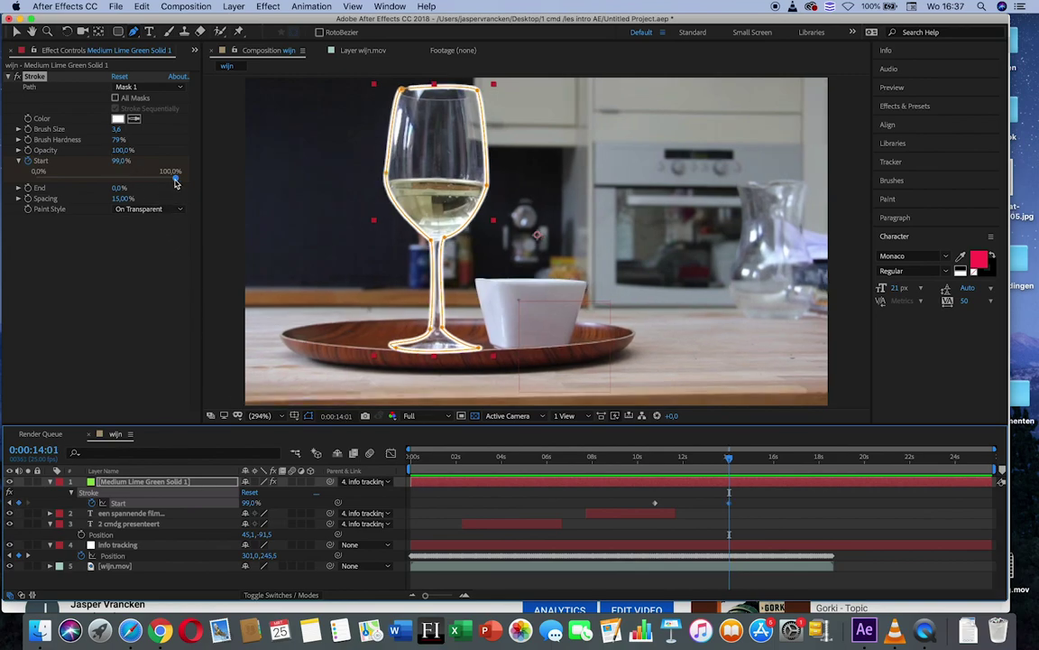
{"action": "left_click", "coordinate": [649, 460]}
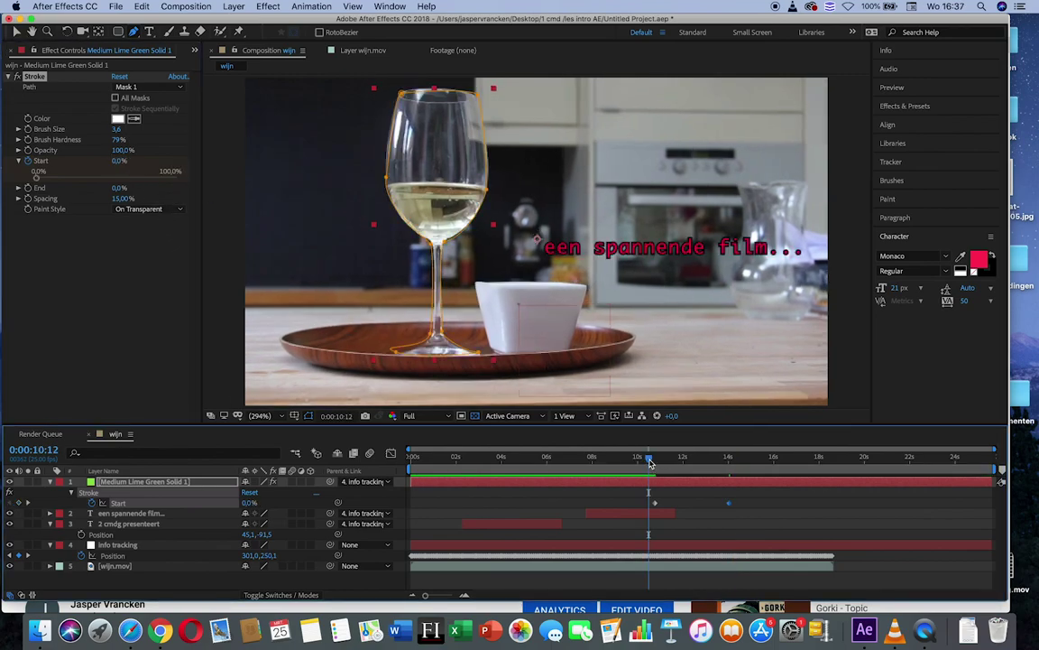
{"action": "key", "text": "space"}
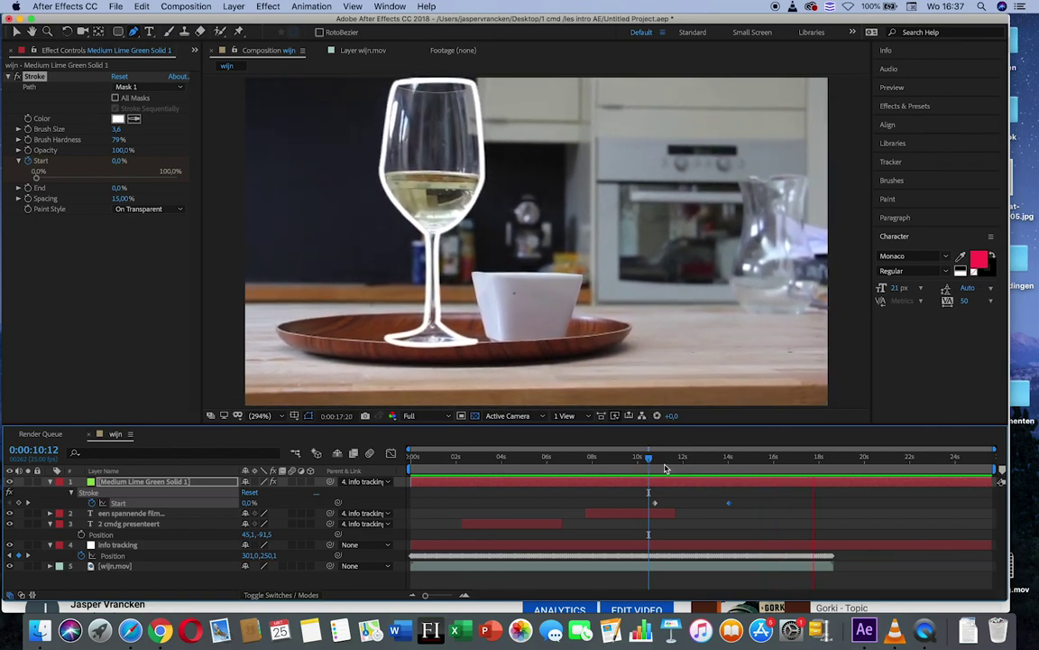
{"action": "key", "text": "space"}
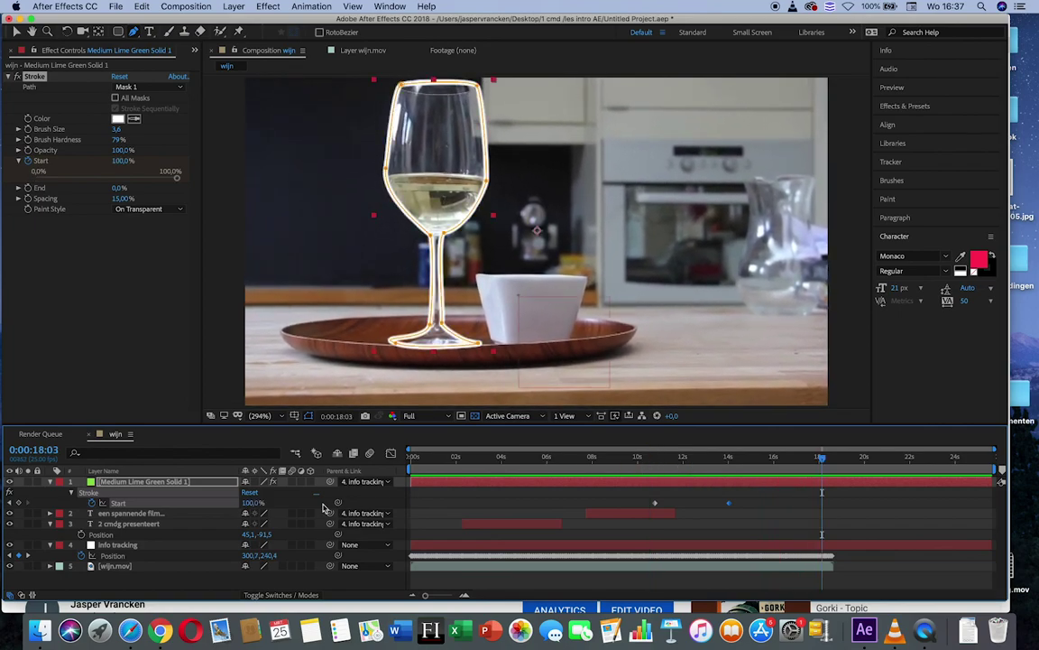
Step: Collapse the outline solid's properties and create a new black solid at 640 × 360 px
{"action": "left_click", "coordinate": [50, 483]}
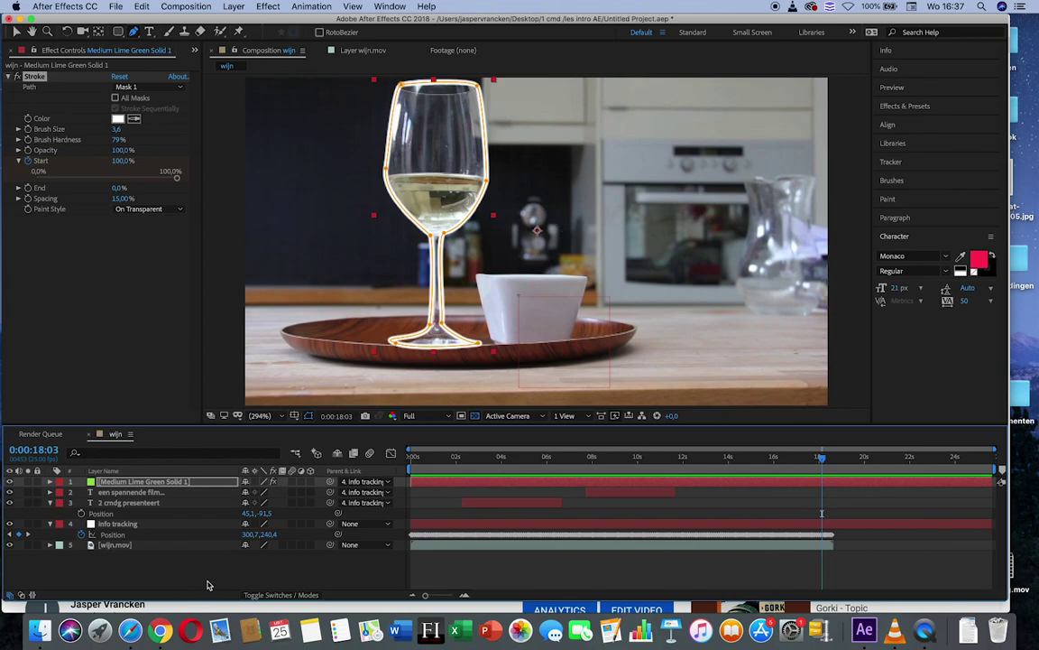
{"action": "right_click", "coordinate": [162, 571]}
{"action": "mouse_move", "coordinate": [284, 476]}
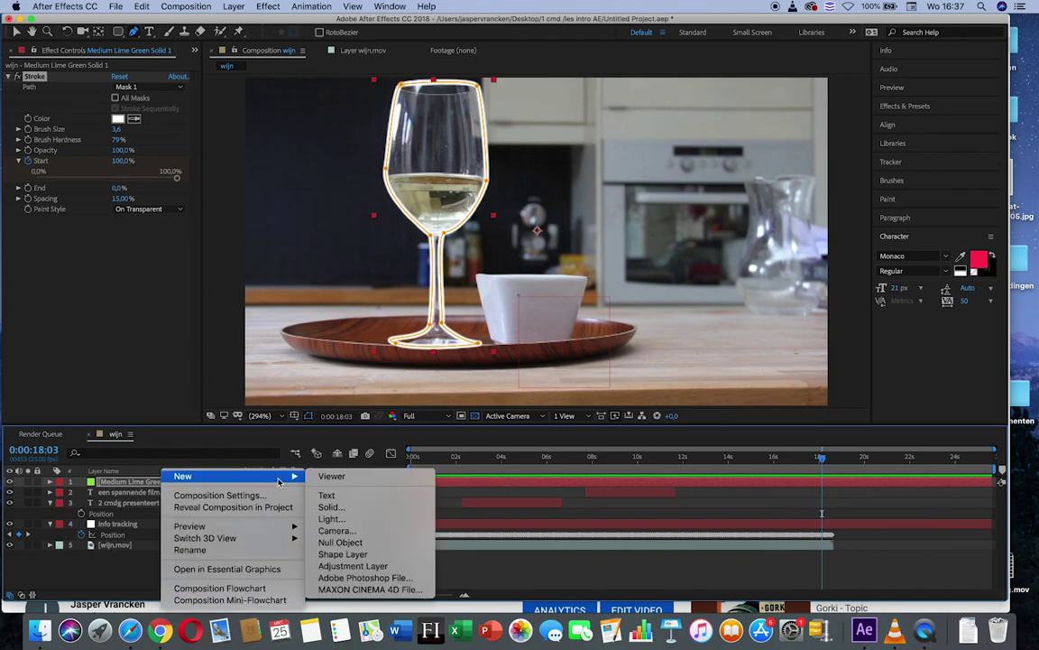
{"action": "left_click", "coordinate": [330, 507]}
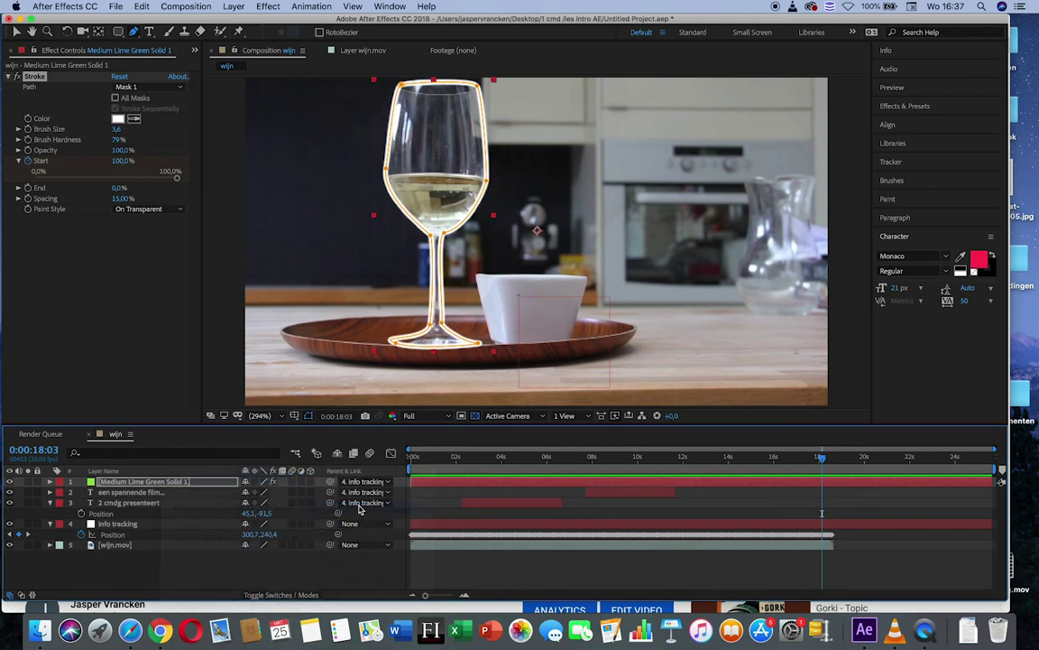
{"action": "left_click", "coordinate": [132, 280]}
{"action": "left_click_drag", "start_coordinate": [117, 185], "coordinate": [11, 231]}
{"action": "left_click_drag", "start_coordinate": [192, 213], "coordinate": [191, 248]}
{"action": "left_click", "coordinate": [278, 100]}
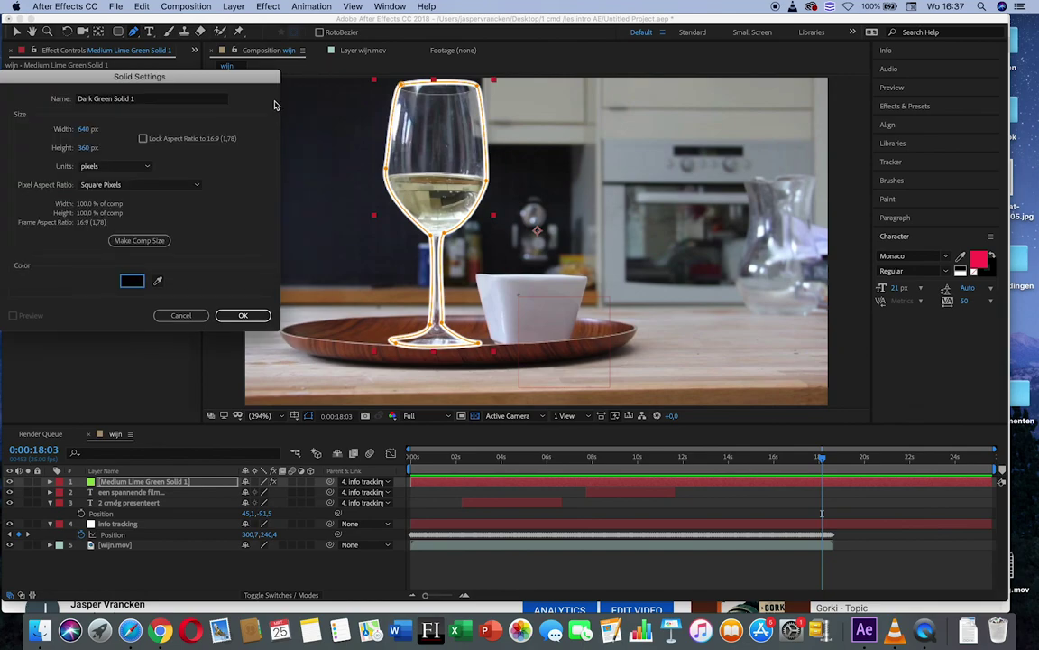
{"action": "left_click", "coordinate": [242, 315]}
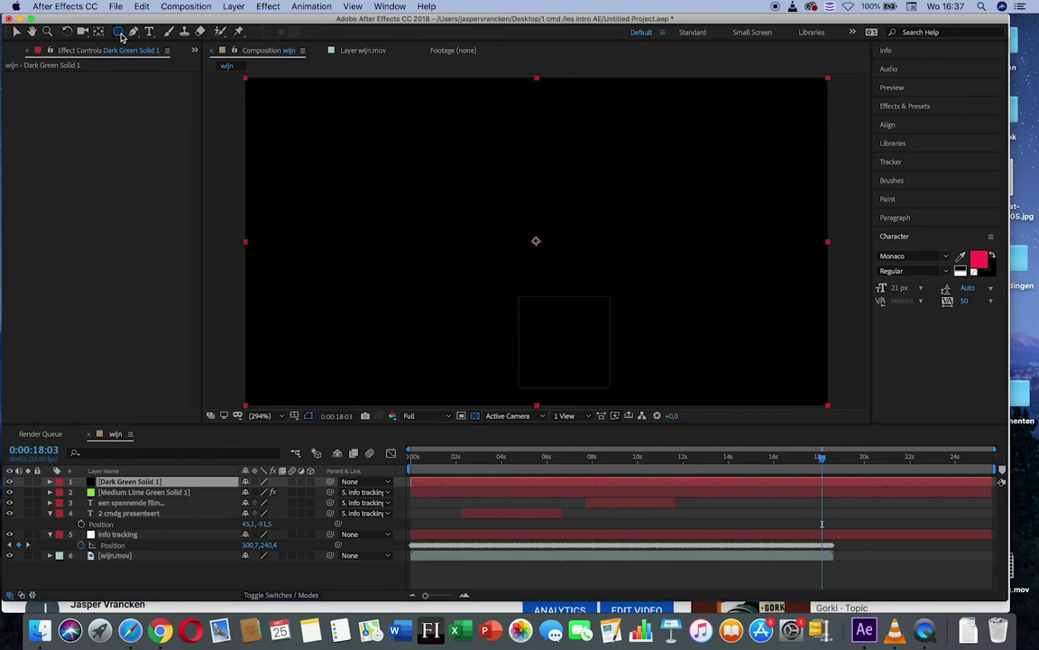
Step: Add a full-frame rounded rectangle mask to the black solid, inverted, with 113-pixel feather and -195-pixel expansion
{"action": "double_click", "coordinate": [119, 33]}
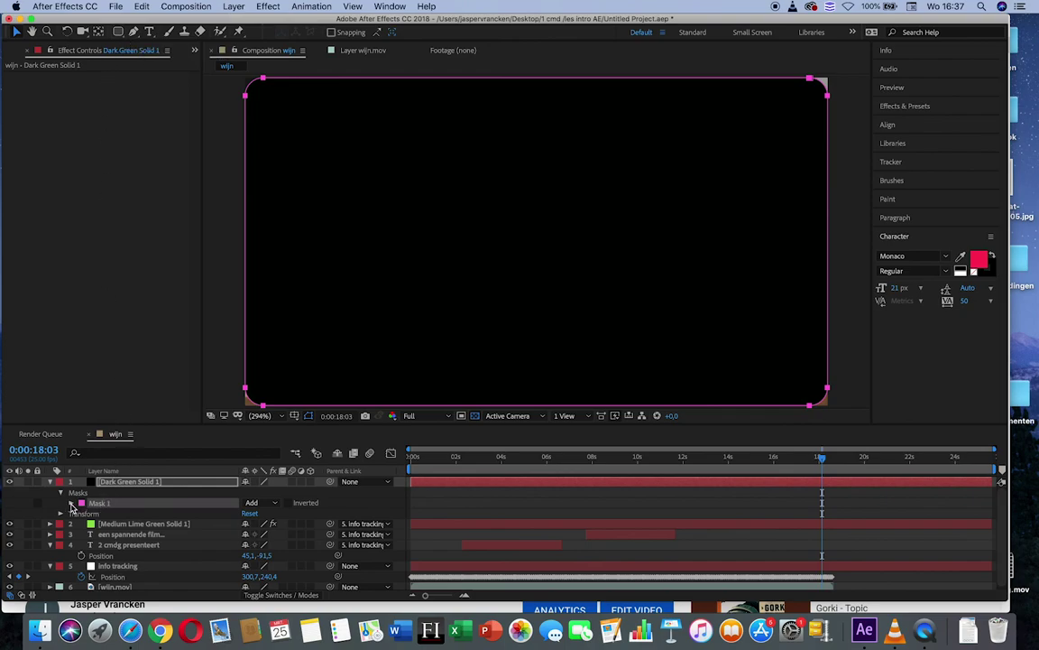
{"action": "left_click", "coordinate": [74, 503]}
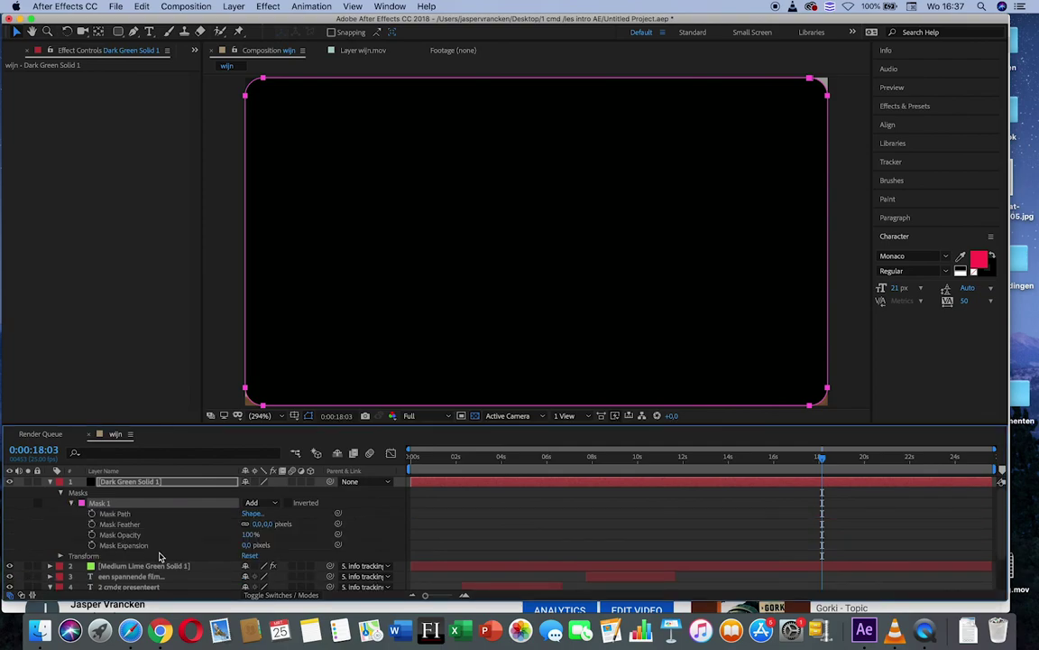
{"action": "left_click_drag", "start_coordinate": [248, 548], "coordinate": [190, 551]}
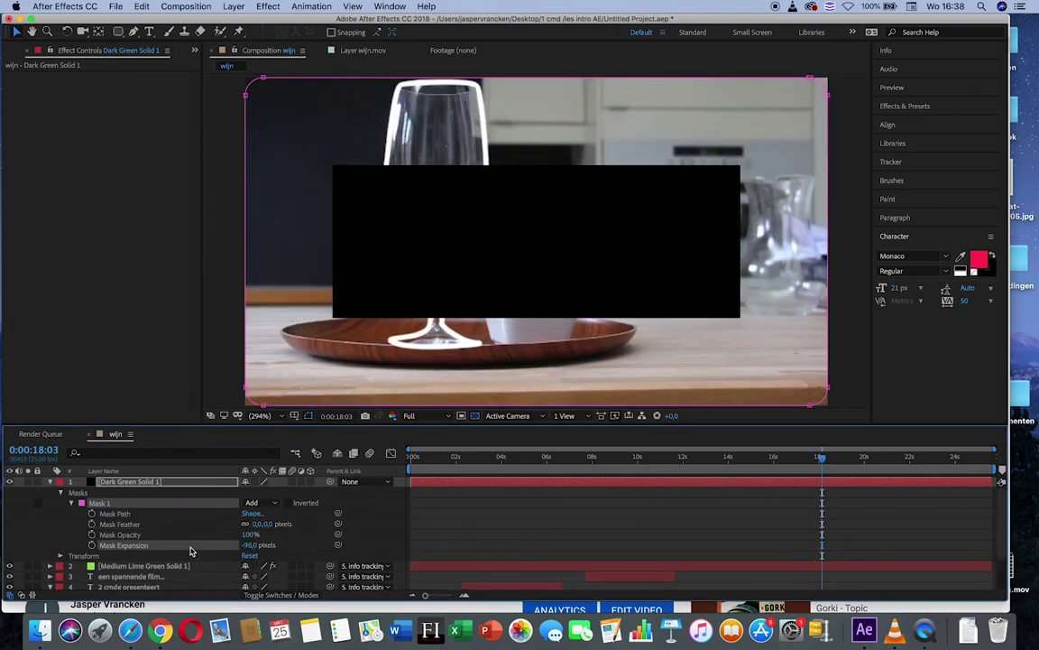
{"action": "left_click", "coordinate": [288, 503]}
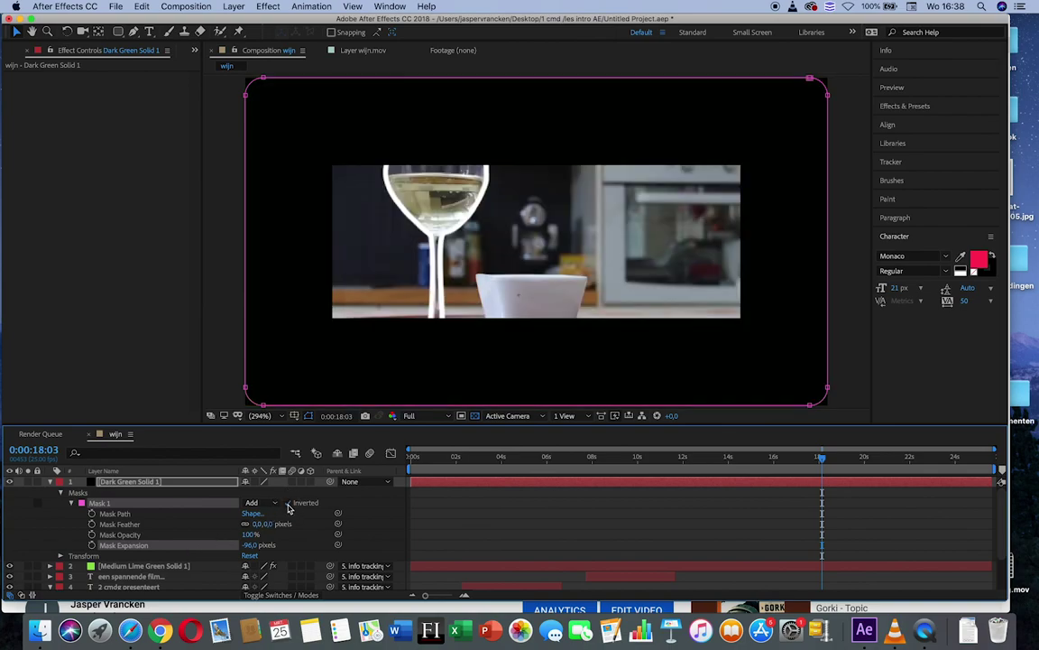
{"action": "left_click", "coordinate": [240, 547]}
{"action": "left_click_drag", "start_coordinate": [240, 546], "coordinate": [211, 534]}
Step: Keyframe the black solid's Mask Expansion from -195 pixels near the start to 51 pixels at 0:00:02:11
{"action": "key", "text": "Home"}
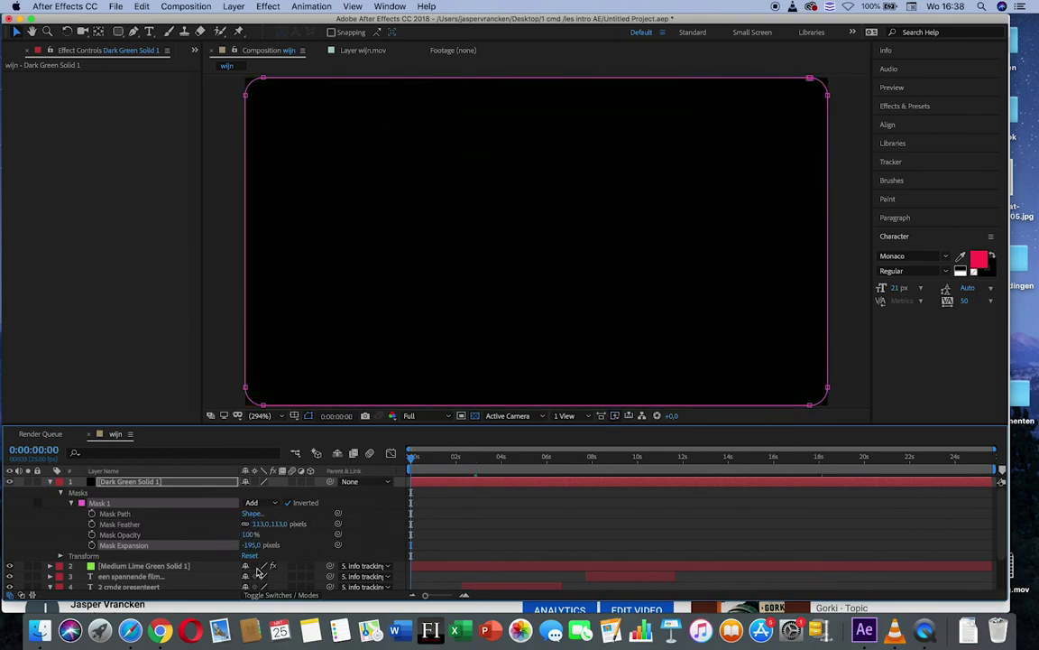
{"action": "left_click", "coordinate": [413, 457]}
{"action": "left_click_drag", "start_coordinate": [412, 457], "coordinate": [465, 457]}
{"action": "left_click", "coordinate": [92, 545]}
{"action": "left_click_drag", "start_coordinate": [252, 545], "coordinate": [390, 527]}
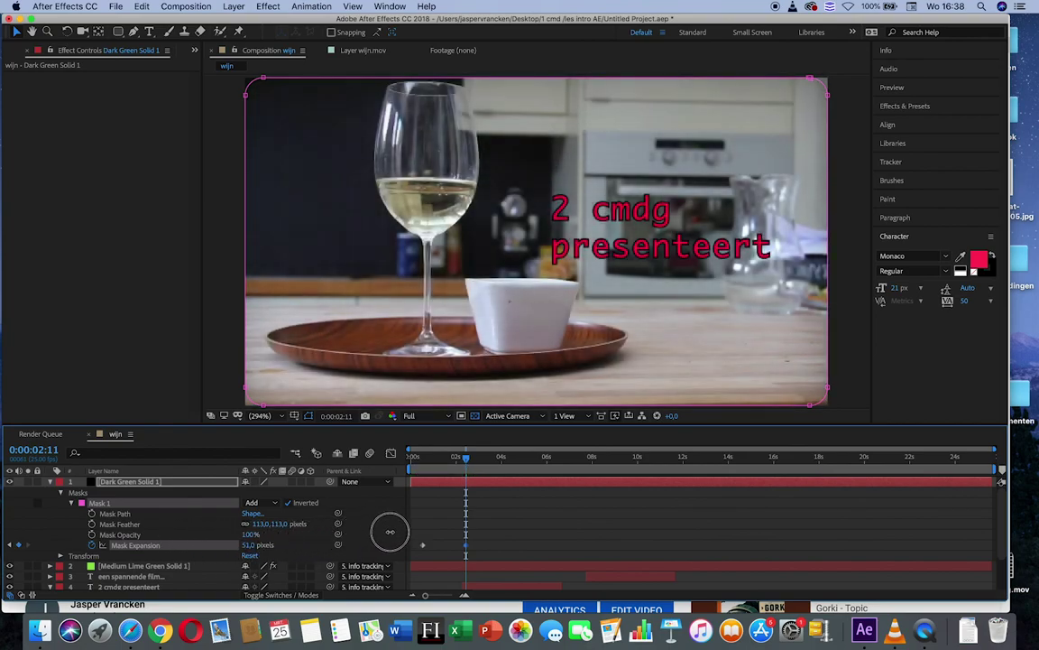
Step: Preview the opening mask reveal from the start of the composition and collapse the black solid's properties
{"action": "key", "text": "Home"}
{"action": "left_click", "coordinate": [420, 479]}
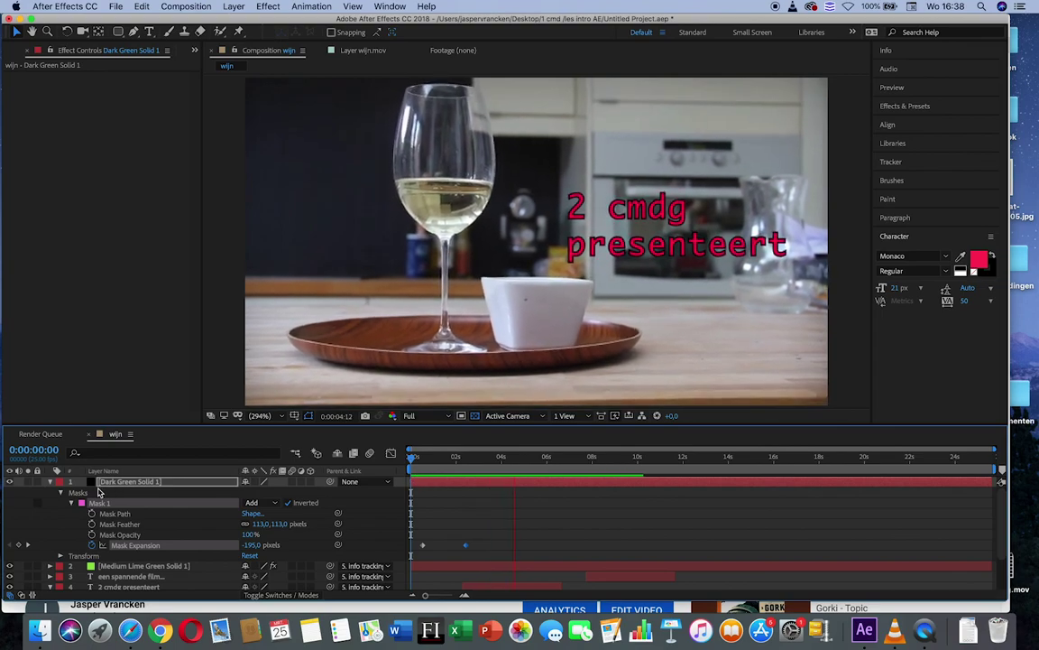
{"action": "left_click", "coordinate": [50, 480]}
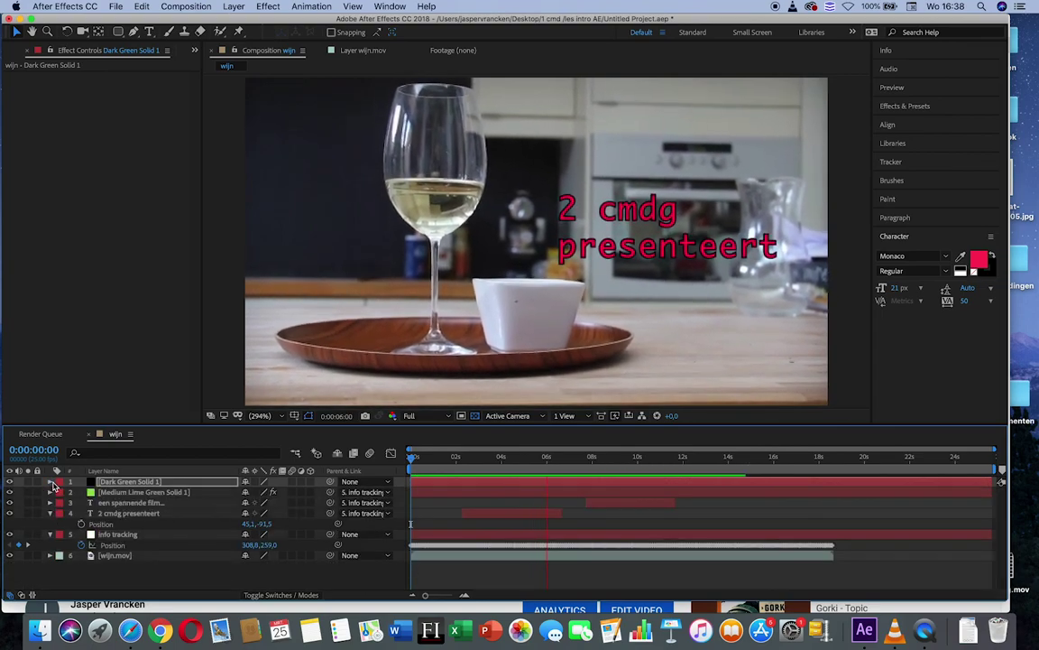
{"action": "key", "text": "space"}
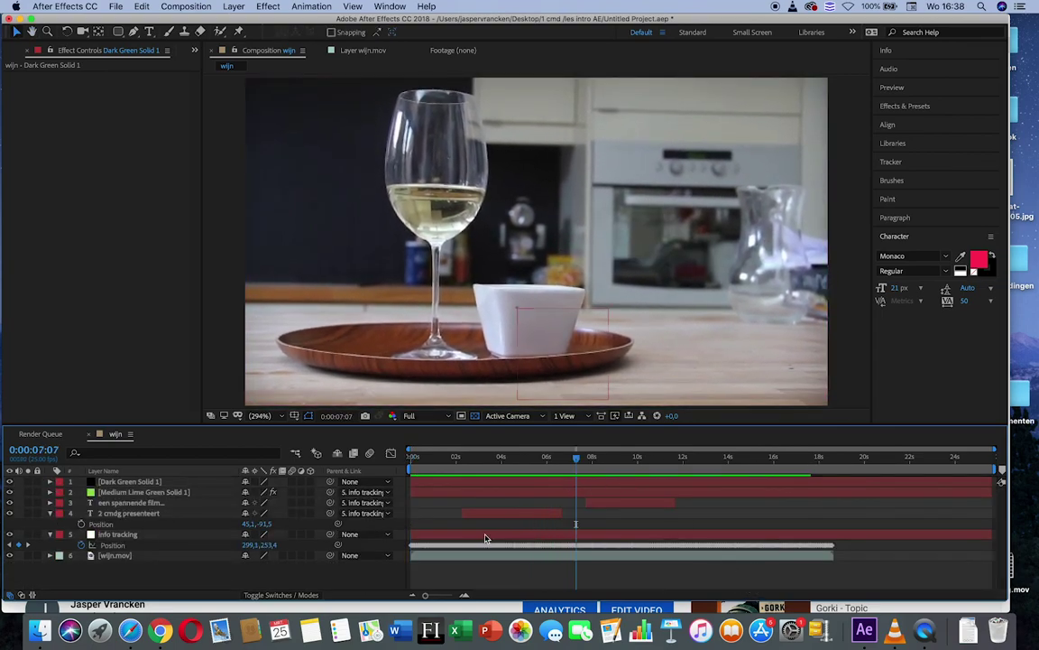
Step: Create a full-frame yellow solid and place it beneath the wijn.mov layer as the background after the clip ends
{"action": "left_click_drag", "start_coordinate": [570, 457], "coordinate": [840, 483]}
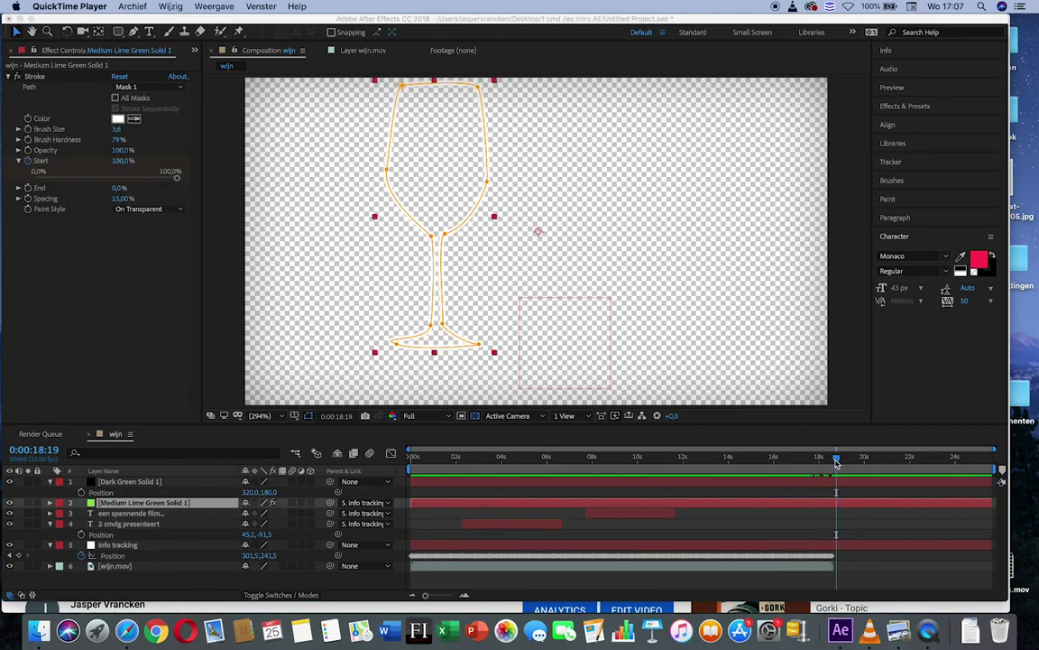
{"action": "left_click_drag", "start_coordinate": [836, 464], "coordinate": [840, 457]}
{"action": "right_click", "coordinate": [167, 585]}
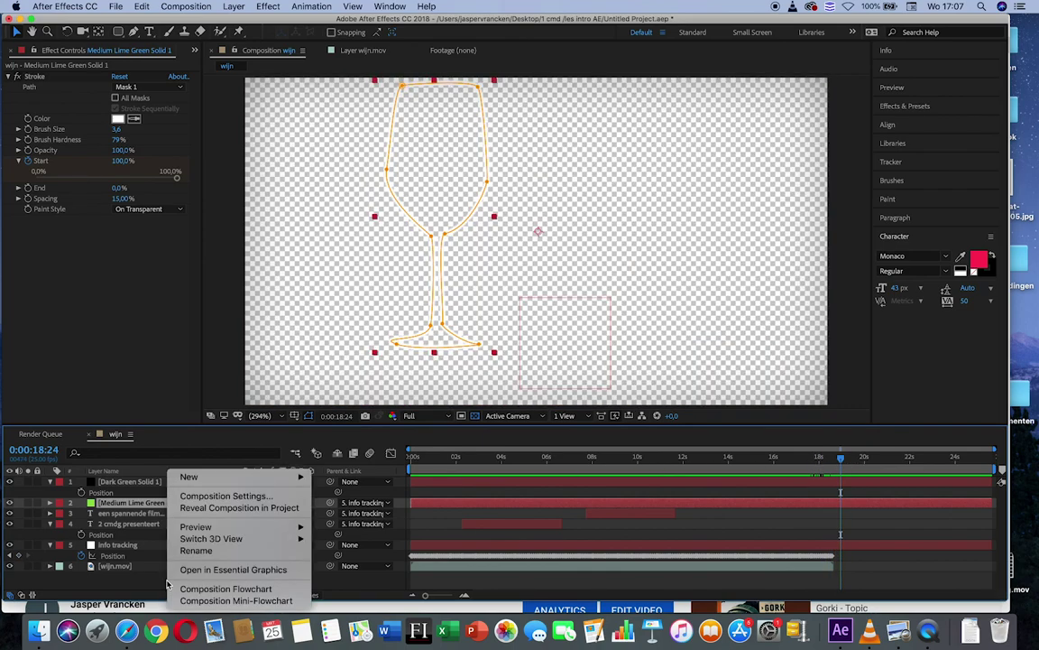
{"action": "mouse_move", "coordinate": [270, 477]}
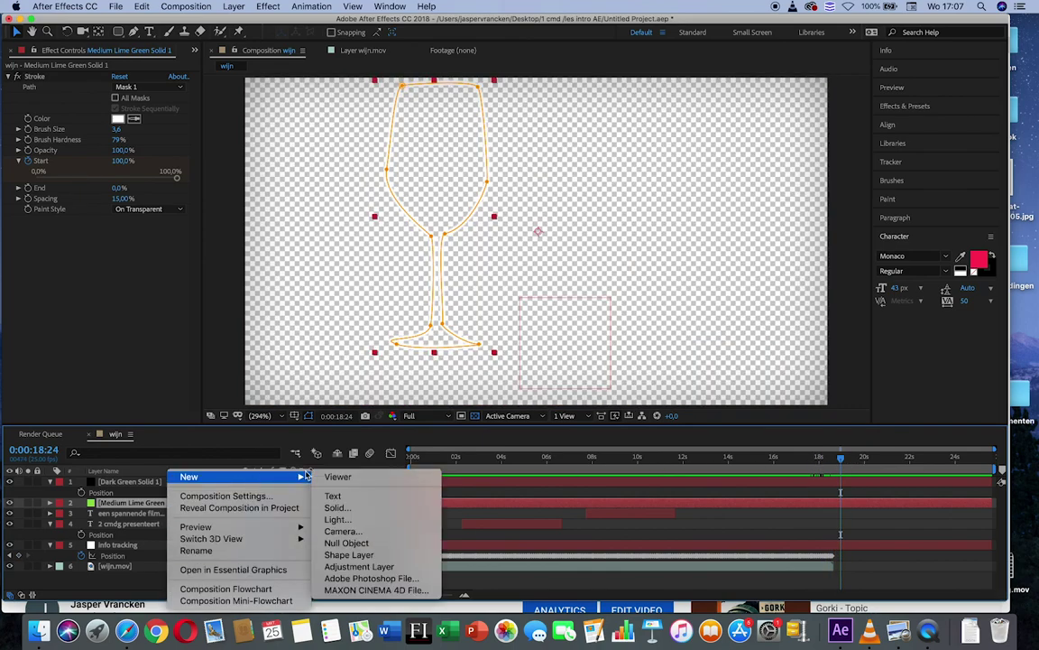
{"action": "left_click", "coordinate": [352, 510]}
{"action": "left_click", "coordinate": [235, 315]}
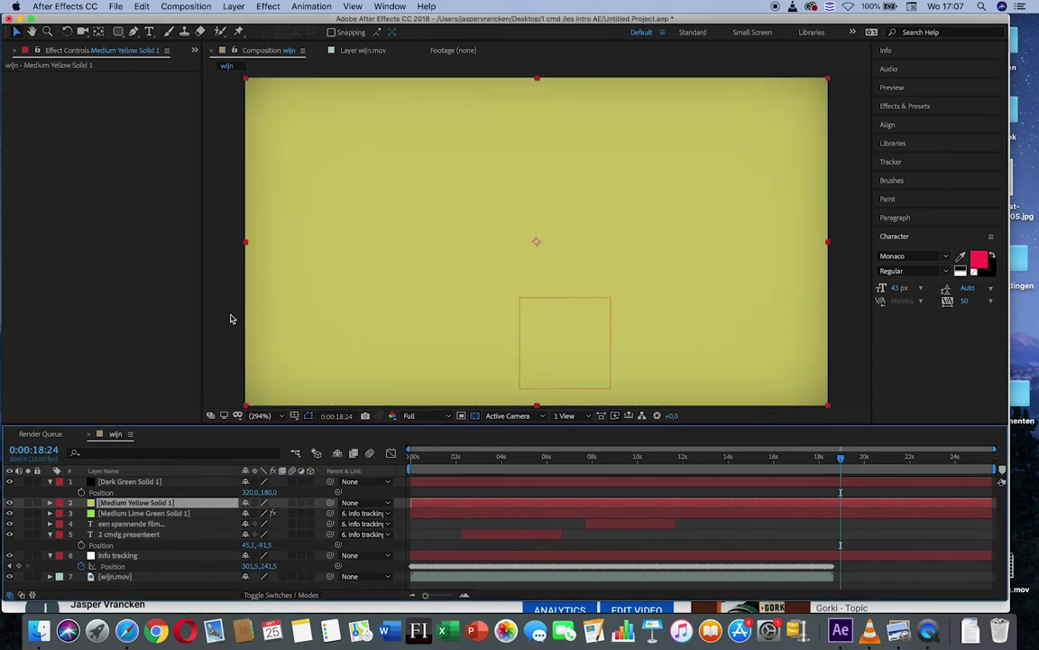
{"action": "left_click_drag", "start_coordinate": [140, 501], "coordinate": [144, 588]}
{"action": "mouse_move", "coordinate": [840, 457]}
{"action": "left_mouse_down"}
{"action": "mouse_move", "coordinate": [819, 459]}
{"action": "mouse_move", "coordinate": [840, 459]}
{"action": "left_mouse_up"}
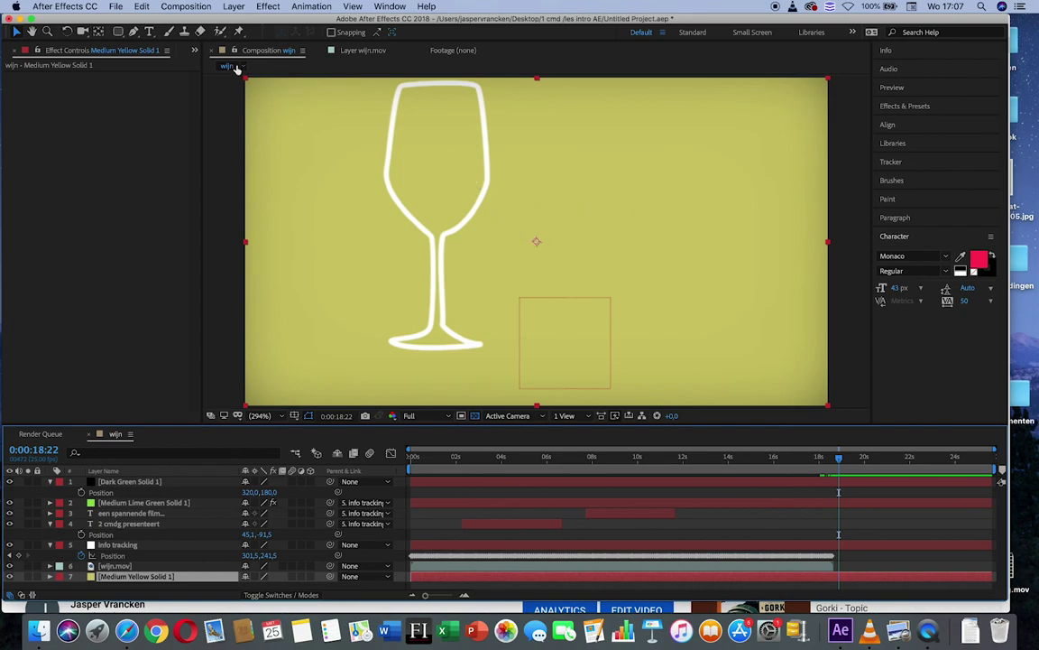
Step: Add the three-line title "Water / bij de / Wijn" beside the wine-glass outline
{"action": "left_click", "coordinate": [149, 32]}
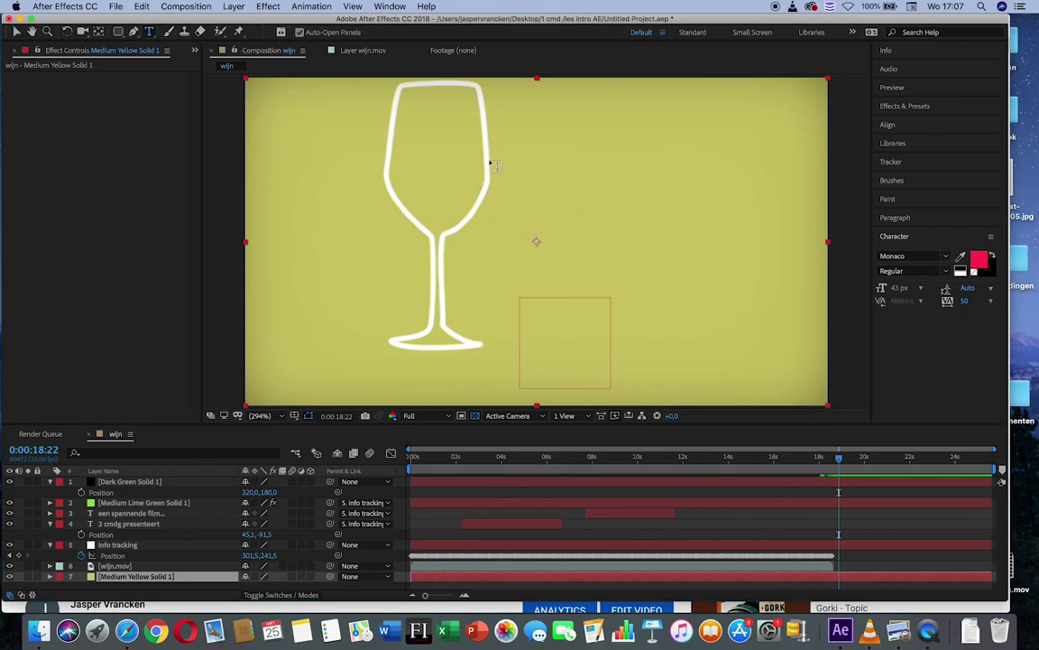
{"action": "left_click", "coordinate": [643, 228]}
{"action": "type", "text": "Water"}
{"action": "key", "text": "Return"}
{"action": "type", "text": "bij de"}
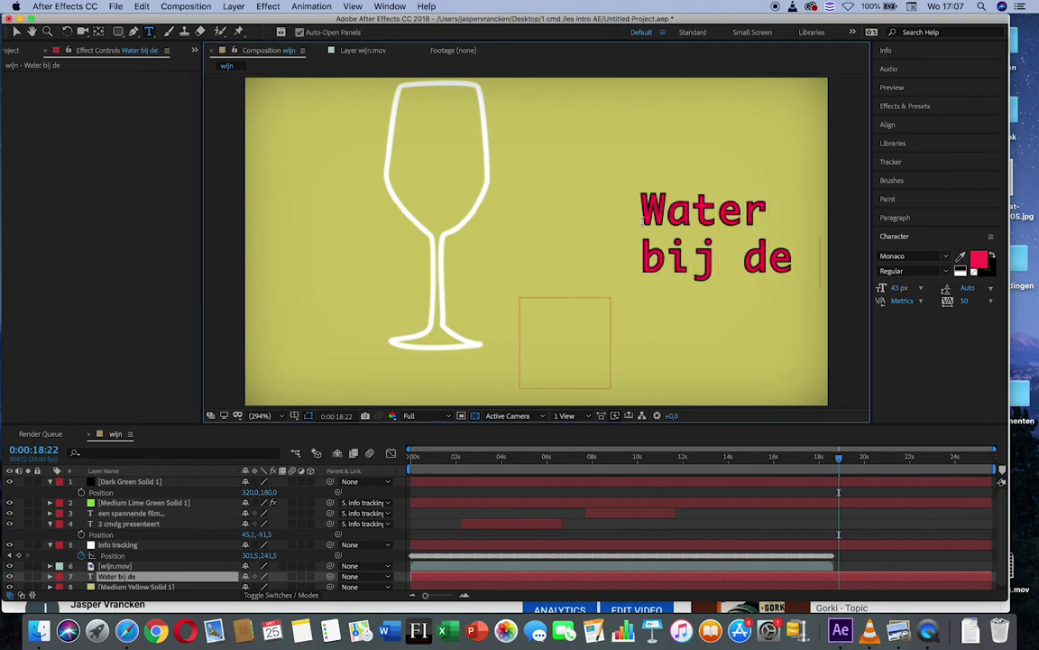
{"action": "key", "text": "Return"}
{"action": "type", "text": "Wijn"}
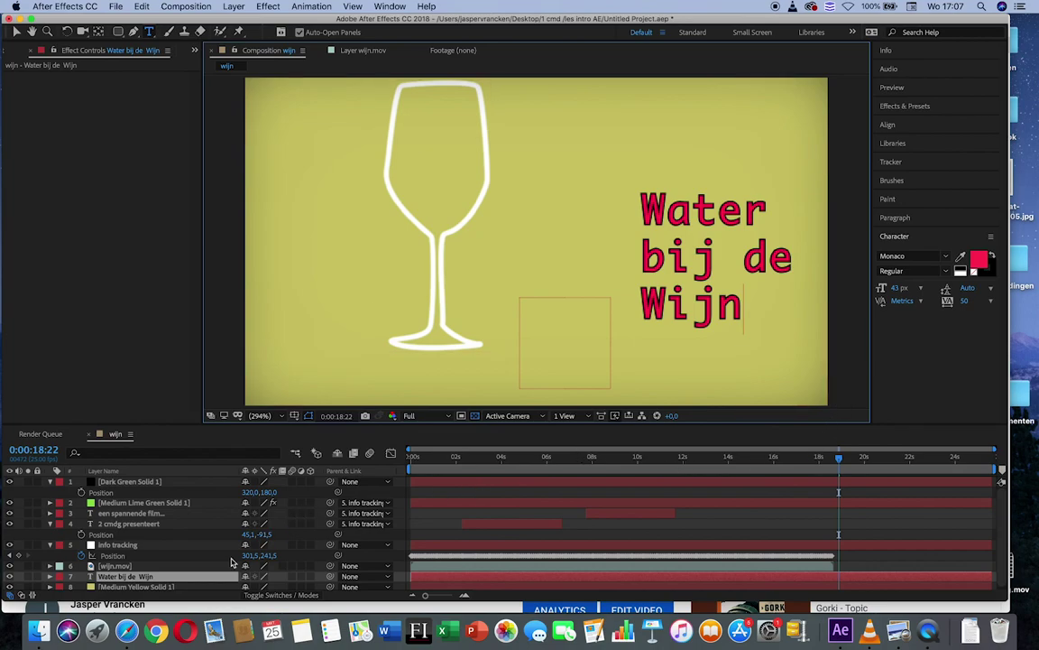
Step: Place the title layer directly above the outline solid and trim its start to about 0:00:18:22
{"action": "left_click_drag", "start_coordinate": [138, 524], "coordinate": [142, 499]}
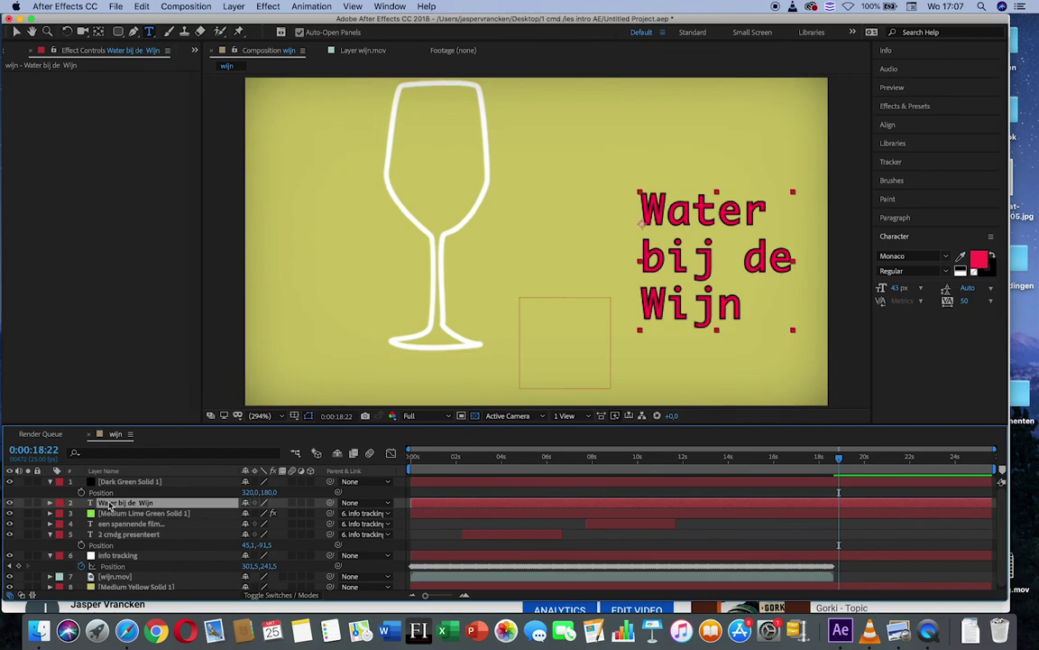
{"action": "left_click_drag", "start_coordinate": [414, 501], "coordinate": [864, 460]}
{"action": "left_click", "coordinate": [827, 459]}
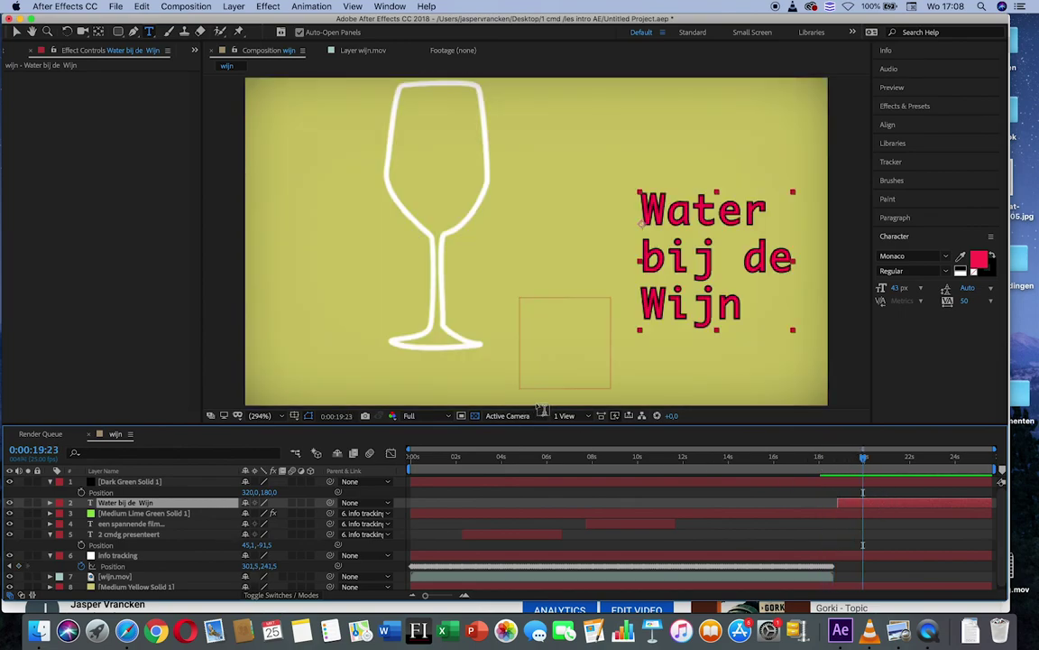
Step: Move the title over the wine-glass outline and show the layers' blending mode and track matte columns
{"action": "key", "text": "v"}
{"action": "left_click_drag", "start_coordinate": [622, 248], "coordinate": [420, 233]}
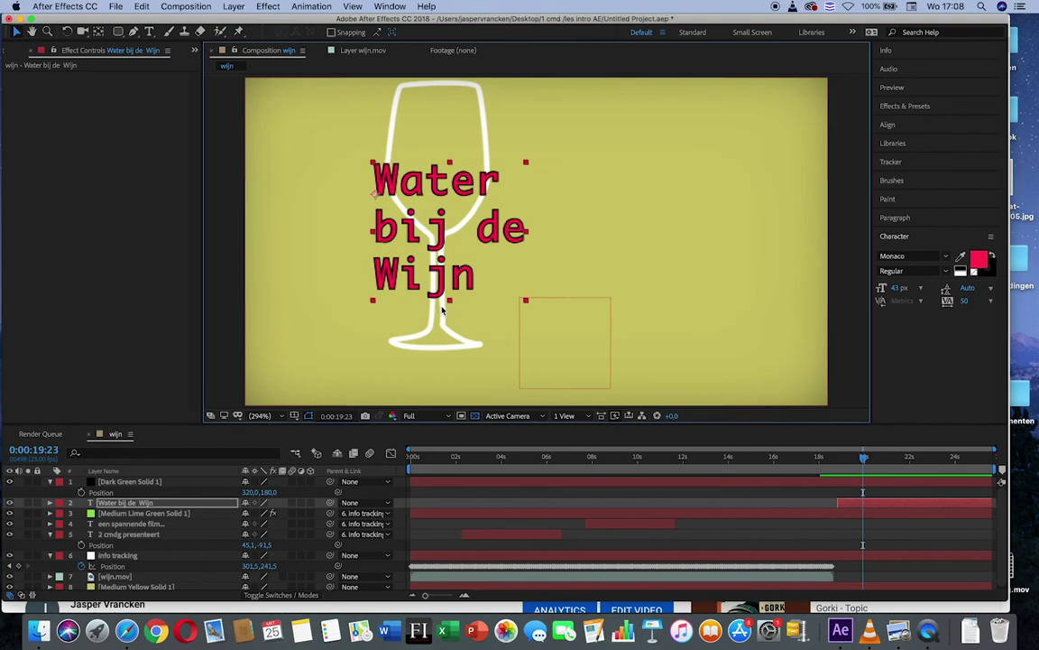
{"action": "left_click", "coordinate": [20, 594]}
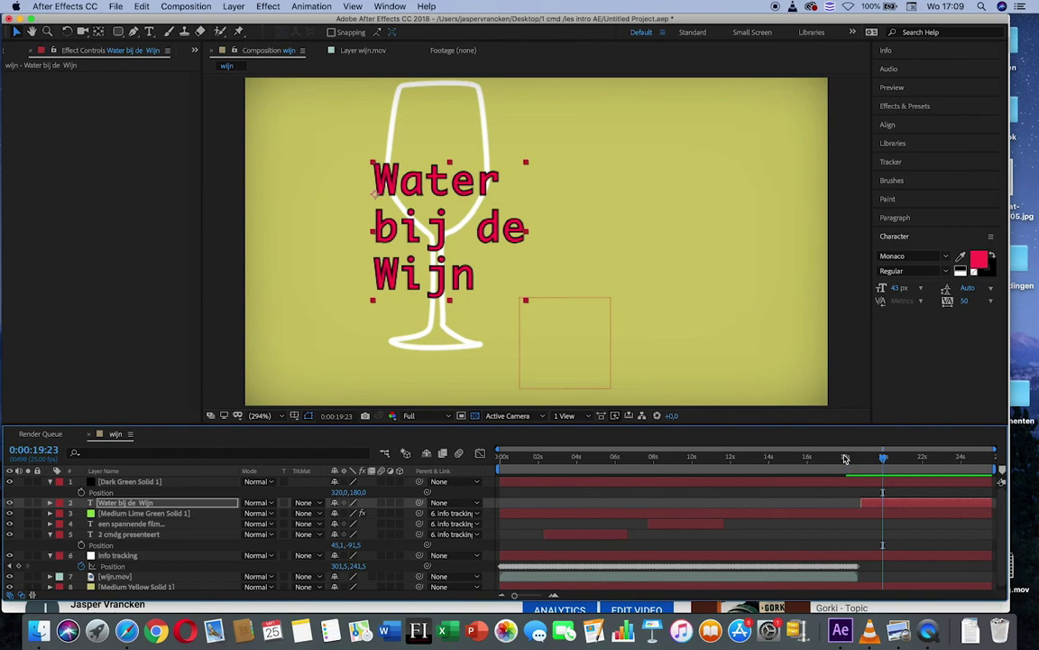
{"action": "scroll", "coordinate": [203, 569], "scroll_direction": "down", "scroll_amount": 1}
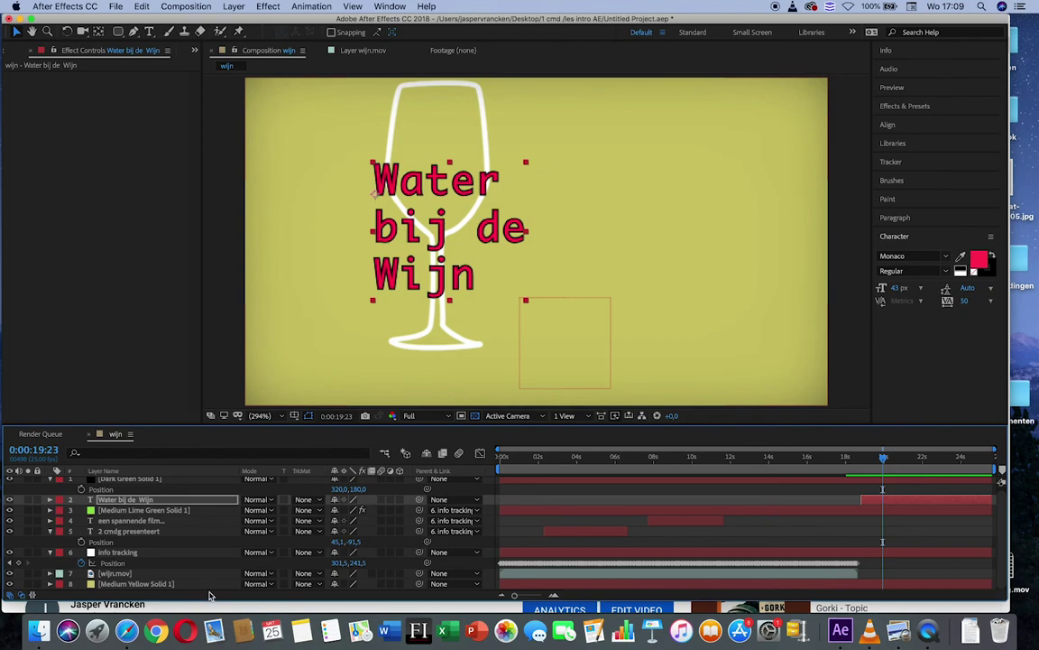
{"action": "left_click_drag", "start_coordinate": [1015, 603], "coordinate": [1019, 617]}
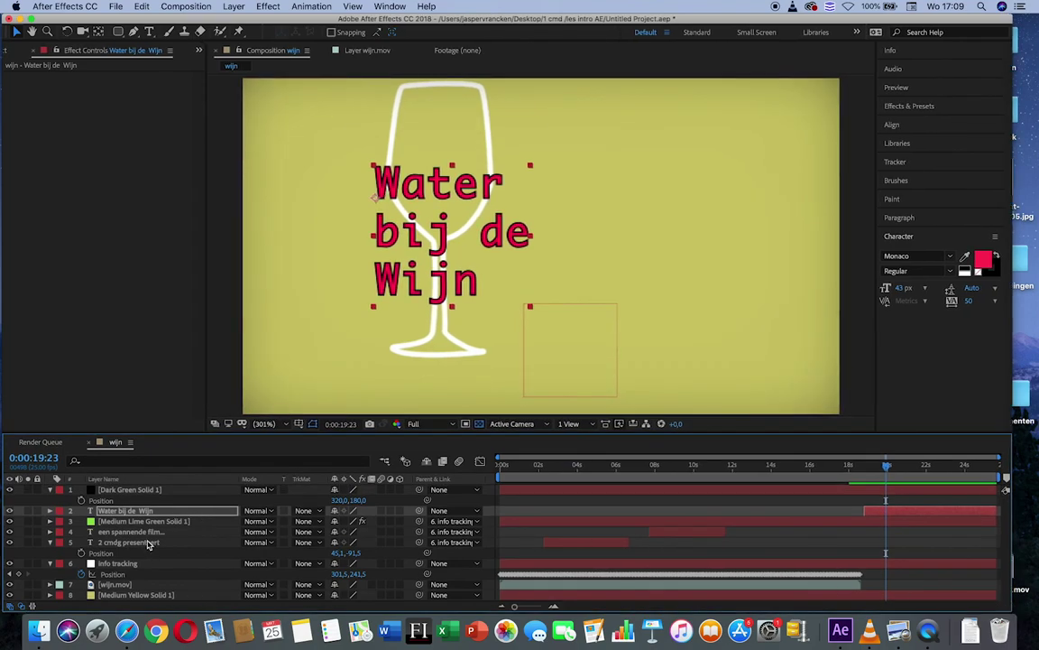
{"action": "left_click", "coordinate": [49, 489]}
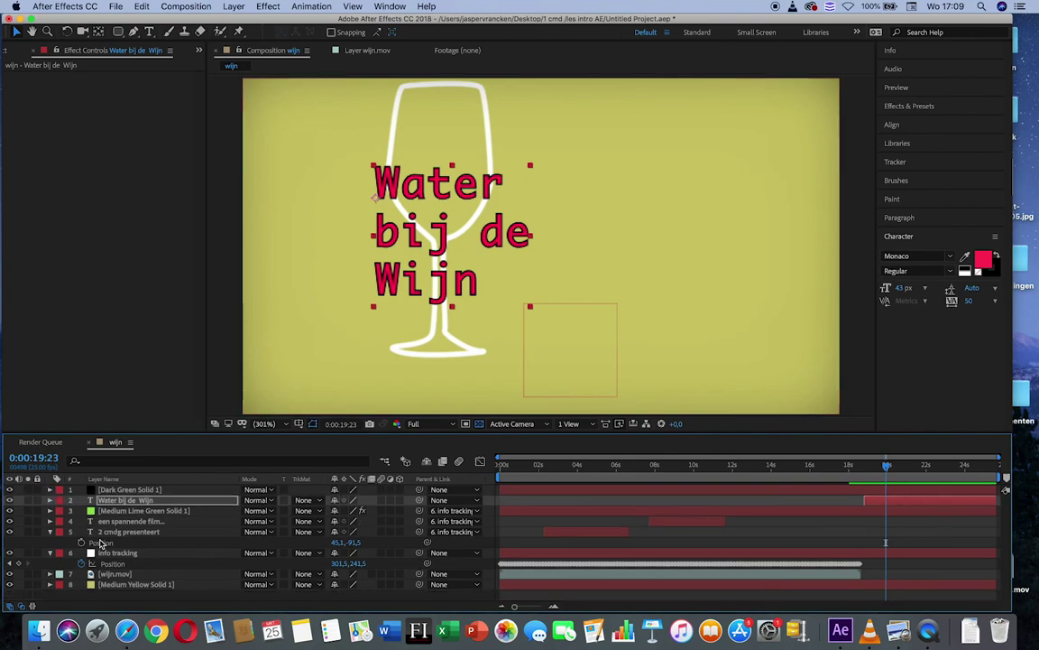
Step: Create a black solid named "glas" at 640 × 360 px, directly above the title layer
{"action": "right_click", "coordinate": [157, 598]}
{"action": "mouse_move", "coordinate": [271, 477]}
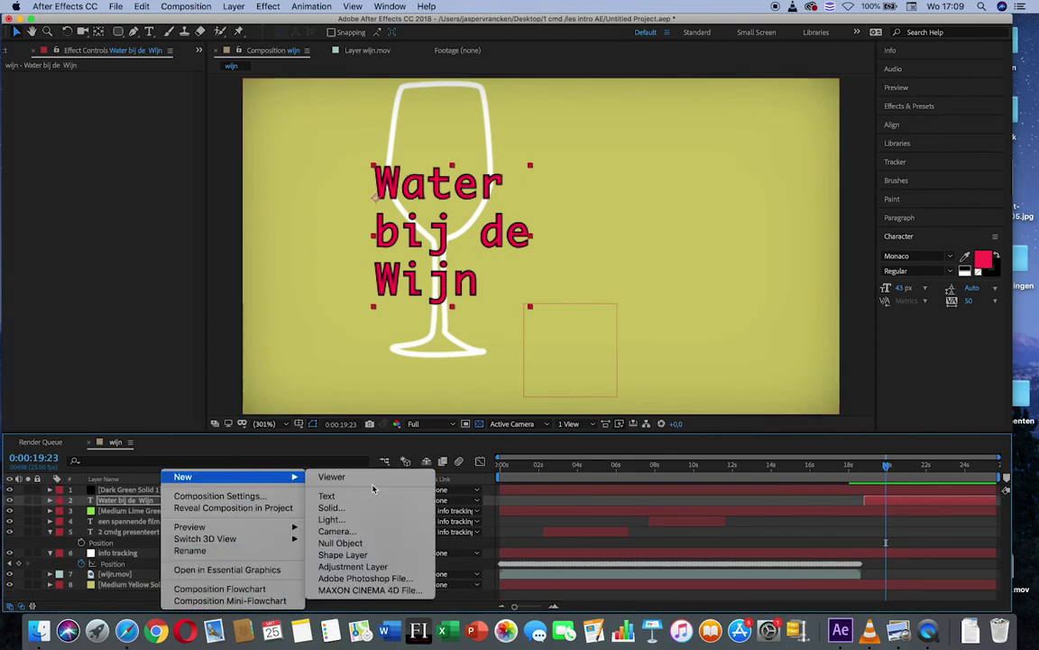
{"action": "left_click", "coordinate": [331, 508]}
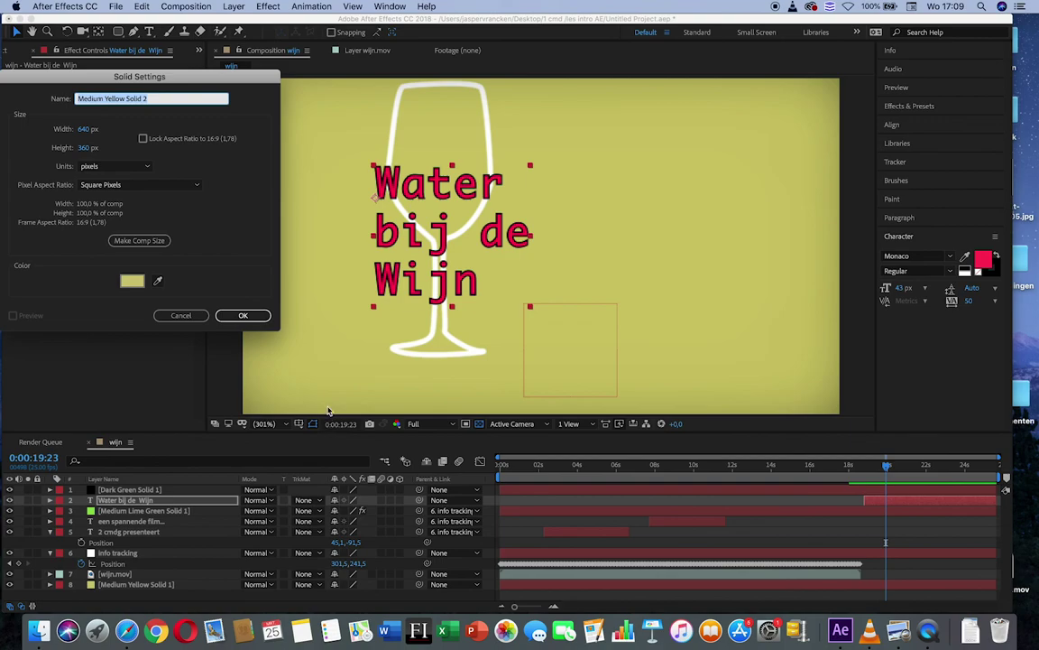
{"action": "type", "text": "glas"}
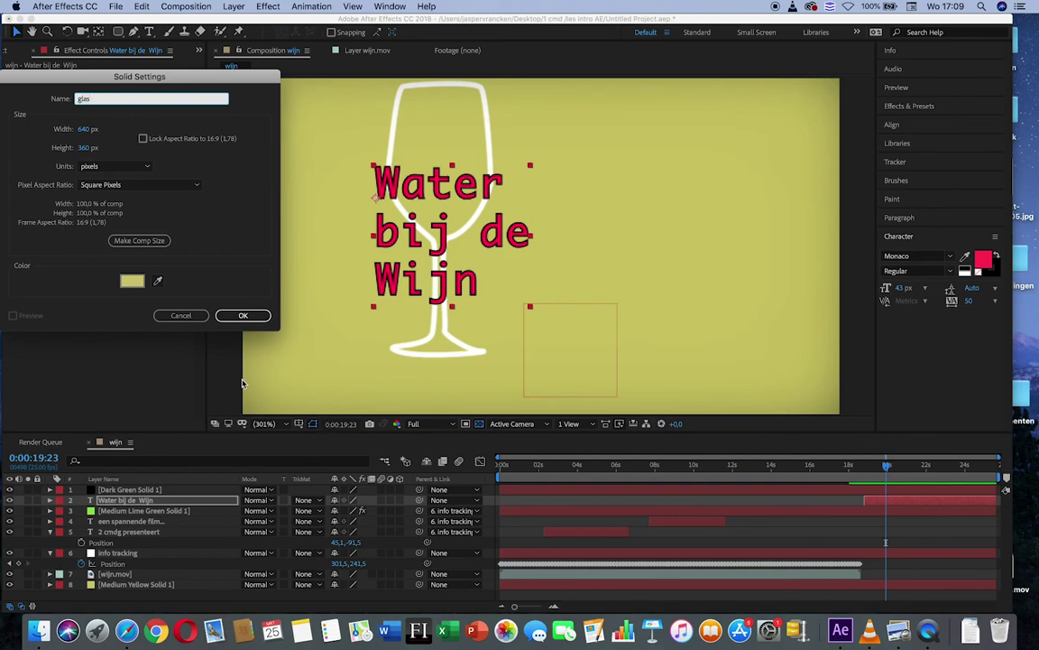
{"action": "left_click", "coordinate": [132, 281]}
{"action": "left_click_drag", "start_coordinate": [188, 129], "coordinate": [202, 273]}
{"action": "mouse_move", "coordinate": [51, 202]}
{"action": "left_mouse_down"}
{"action": "mouse_move", "coordinate": [51, 228]}
{"action": "mouse_move", "coordinate": [16, 259]}
{"action": "mouse_move", "coordinate": [11, 252]}
{"action": "left_mouse_up"}
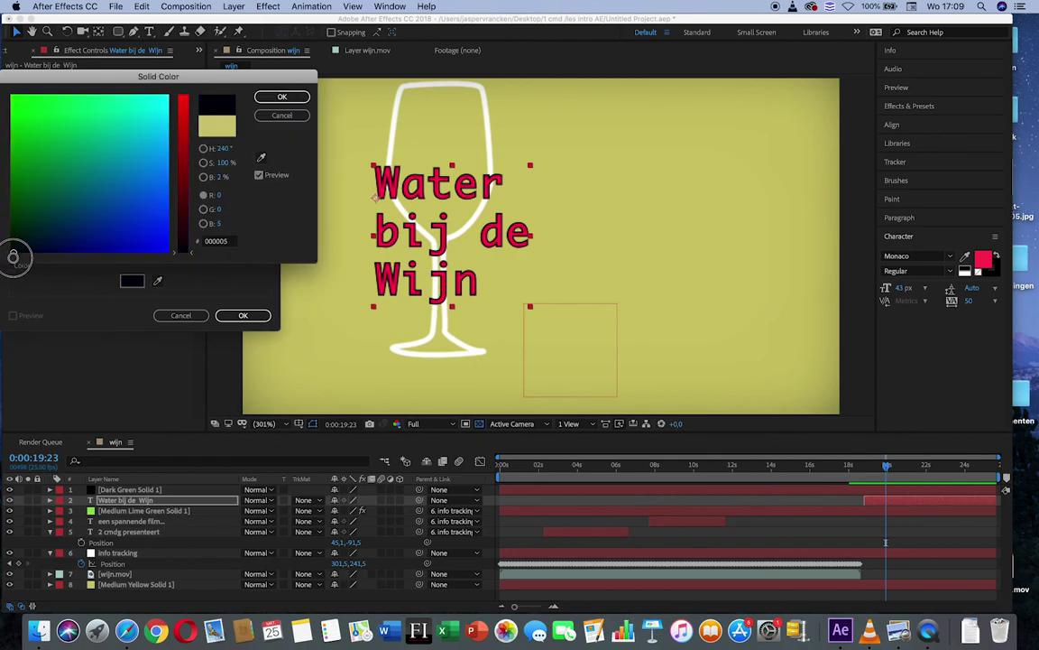
{"action": "left_click", "coordinate": [279, 97]}
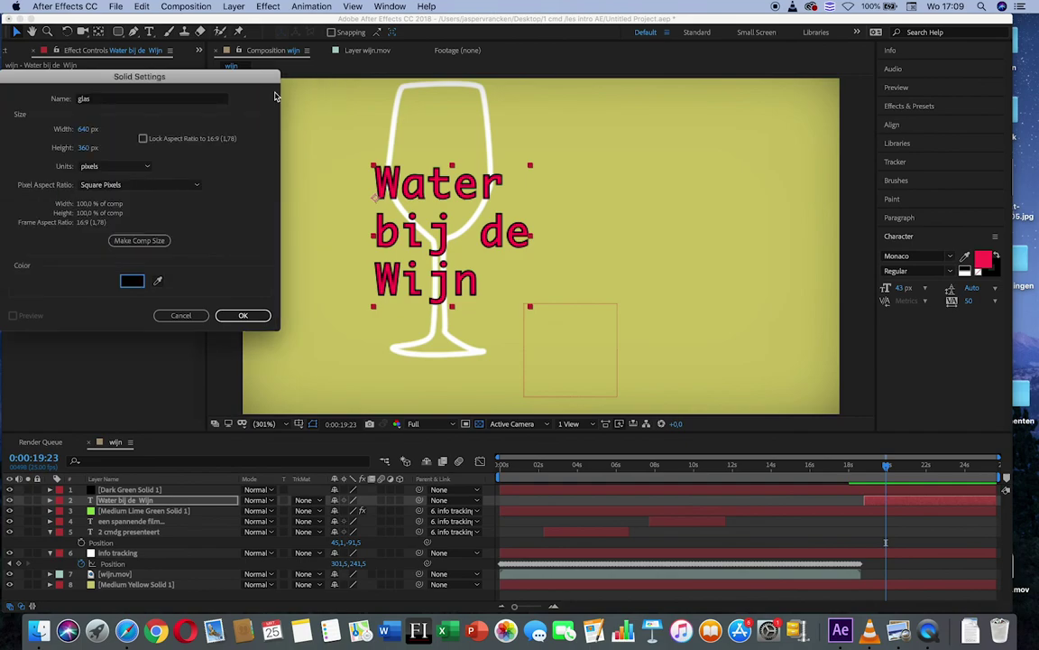
{"action": "left_click", "coordinate": [246, 315]}
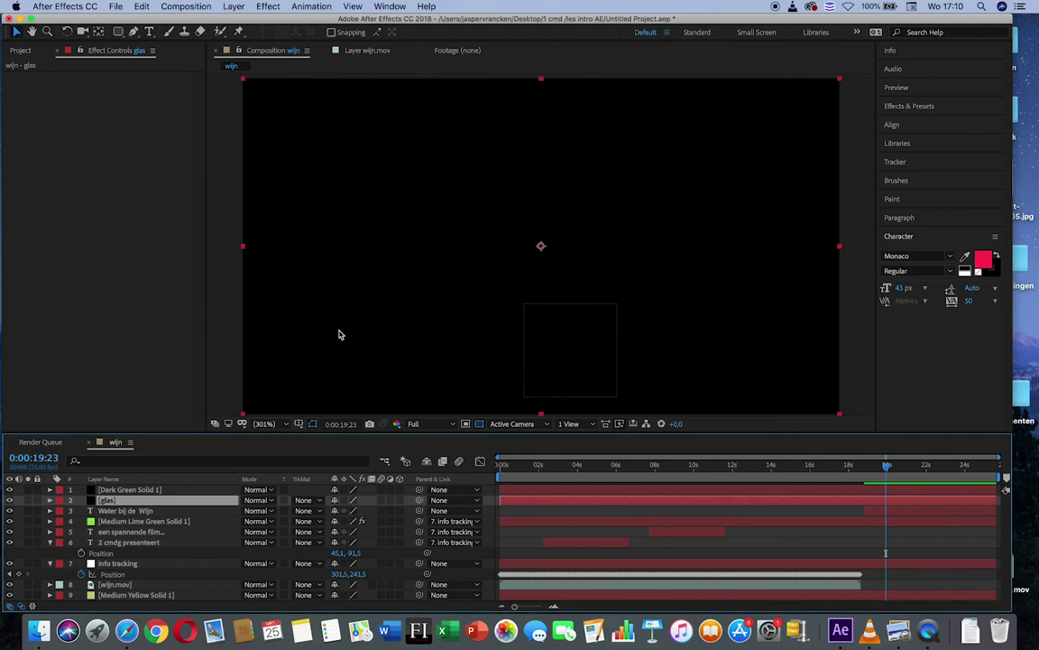
Step: Parent the glas solid to the info tracking null and collapse the expanded layers
{"action": "left_click_drag", "start_coordinate": [422, 506], "coordinate": [171, 564]}
{"action": "left_click_drag", "start_coordinate": [171, 565], "coordinate": [171, 565]}
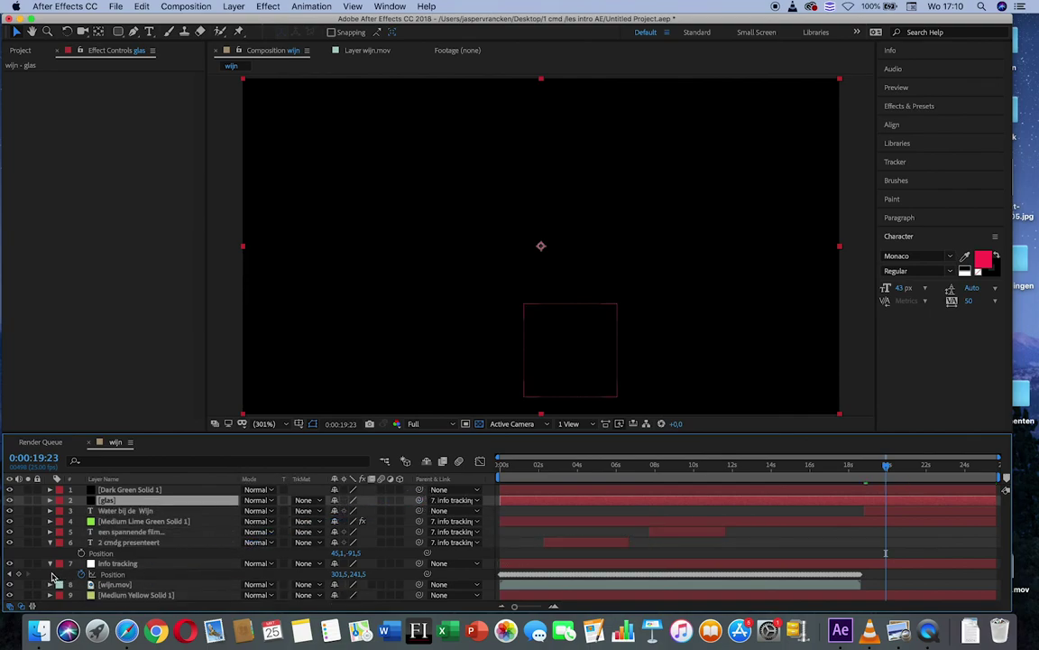
{"action": "left_click", "coordinate": [50, 563]}
{"action": "left_click", "coordinate": [51, 543]}
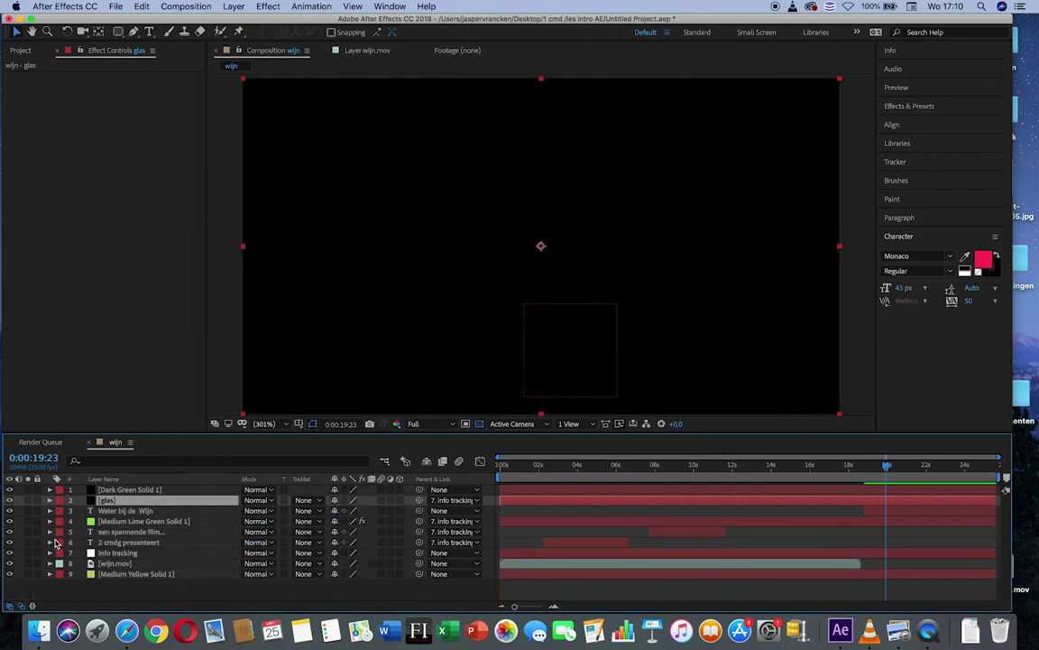
Step: Copy the wine-glass Mask 1 from the lime green outline solid onto the glas solid
{"action": "left_click", "coordinate": [179, 522]}
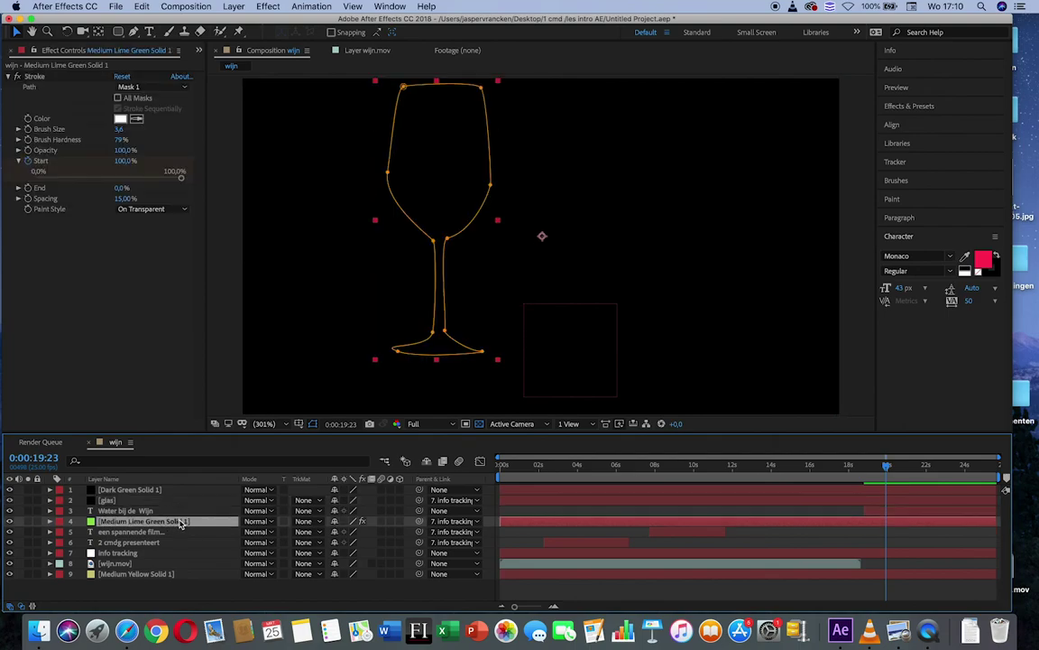
{"action": "left_click", "coordinate": [51, 522]}
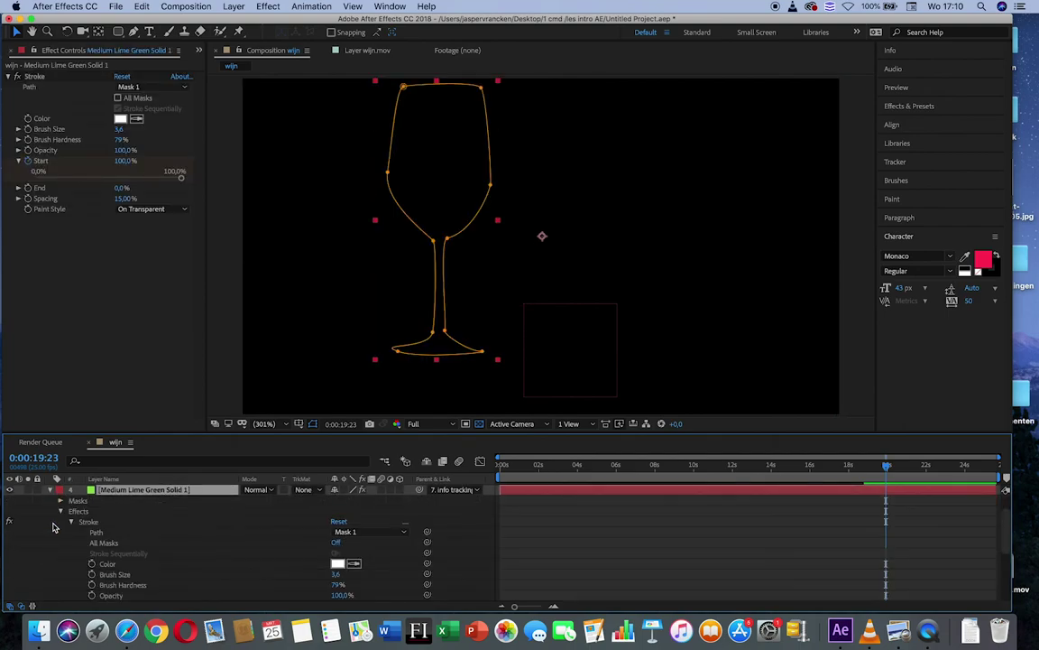
{"action": "left_click", "coordinate": [61, 512]}
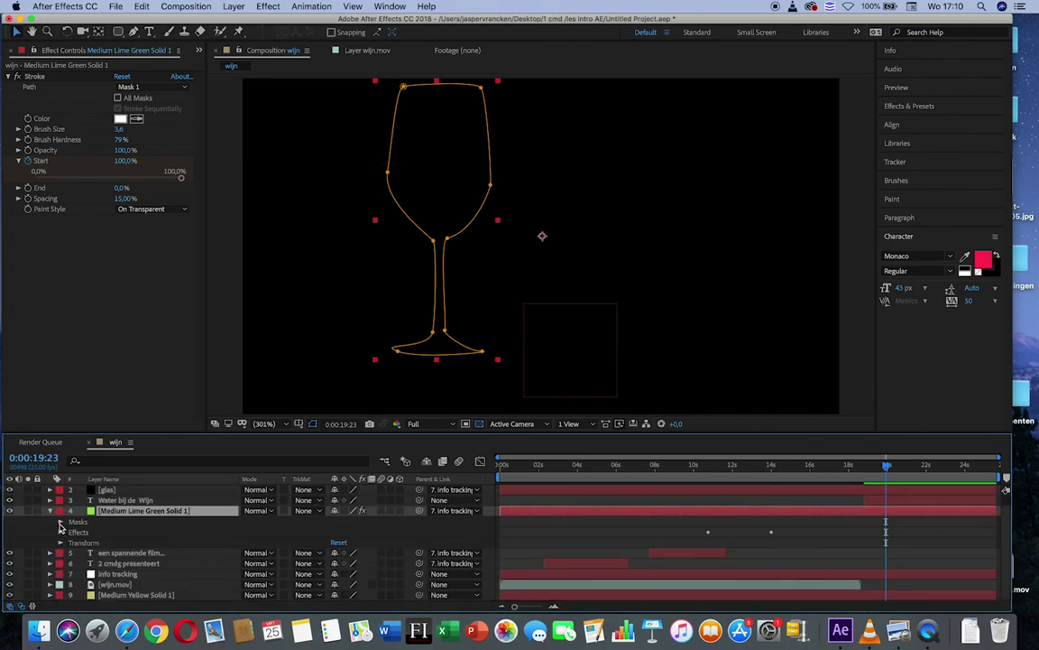
{"action": "left_click", "coordinate": [60, 521]}
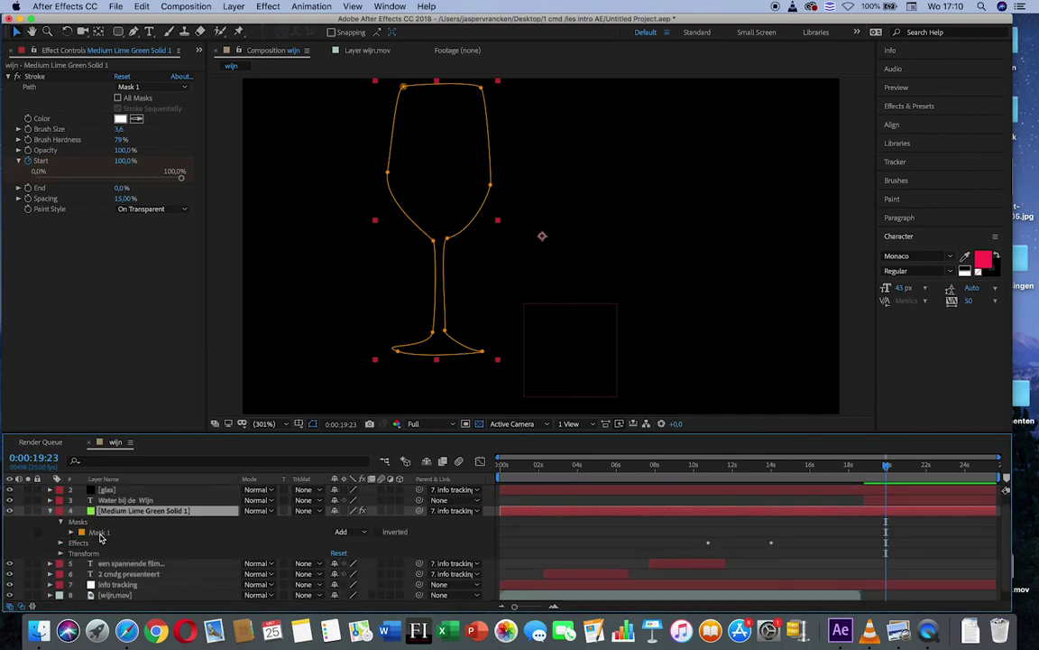
{"action": "left_click", "coordinate": [99, 534]}
{"action": "left_click", "coordinate": [71, 532]}
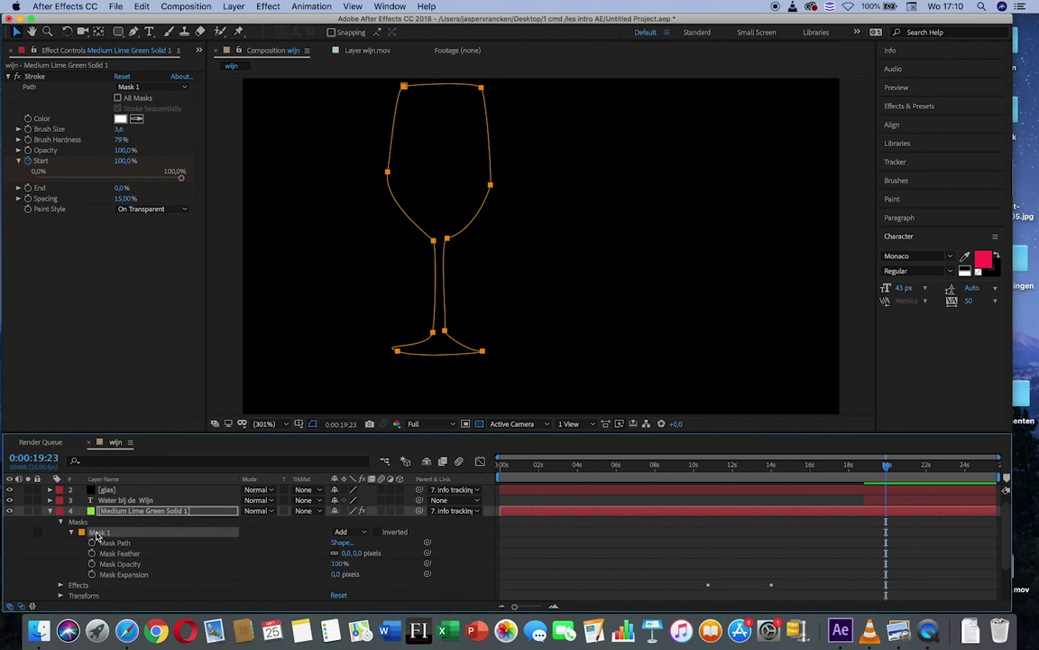
{"action": "left_click", "coordinate": [112, 491]}
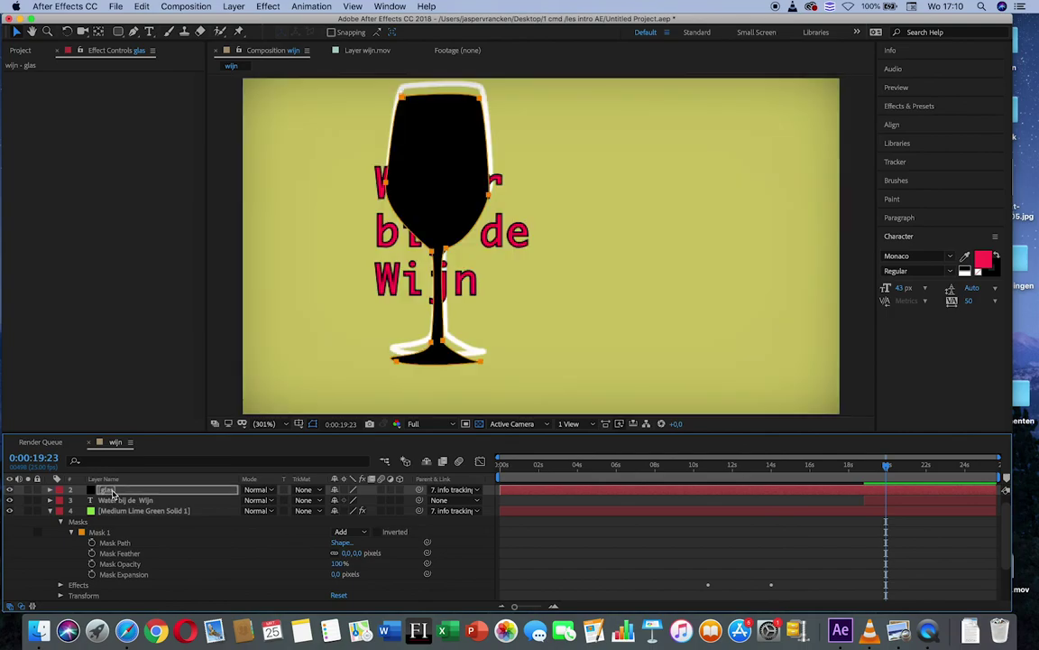
Step: Set the glas solid's position to 20.5, -73.5 so its shape lines up with the glass outline at 0:00:17:23
{"action": "left_click_drag", "start_coordinate": [876, 472], "coordinate": [849, 478]}
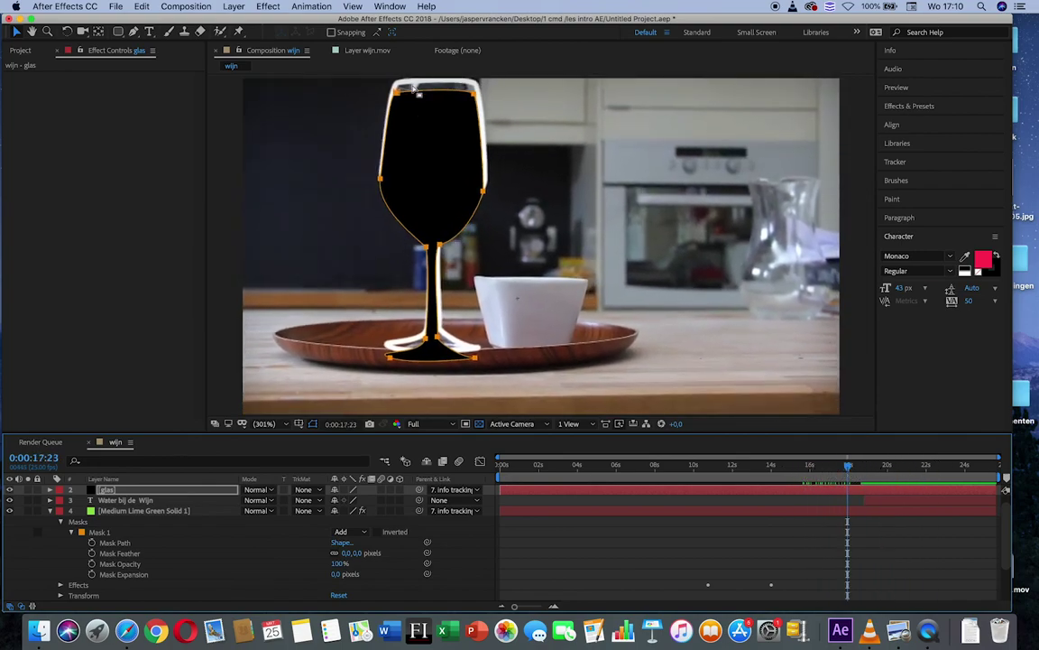
{"action": "left_click", "coordinate": [102, 488]}
{"action": "key", "text": "p"}
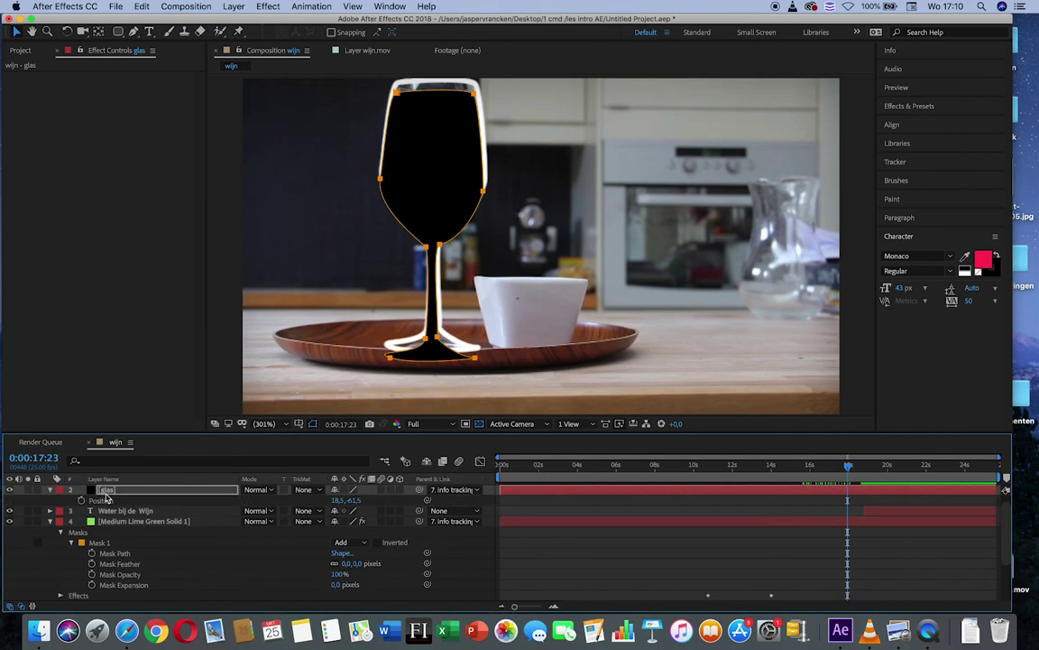
{"action": "left_click_drag", "start_coordinate": [348, 500], "coordinate": [334, 502]}
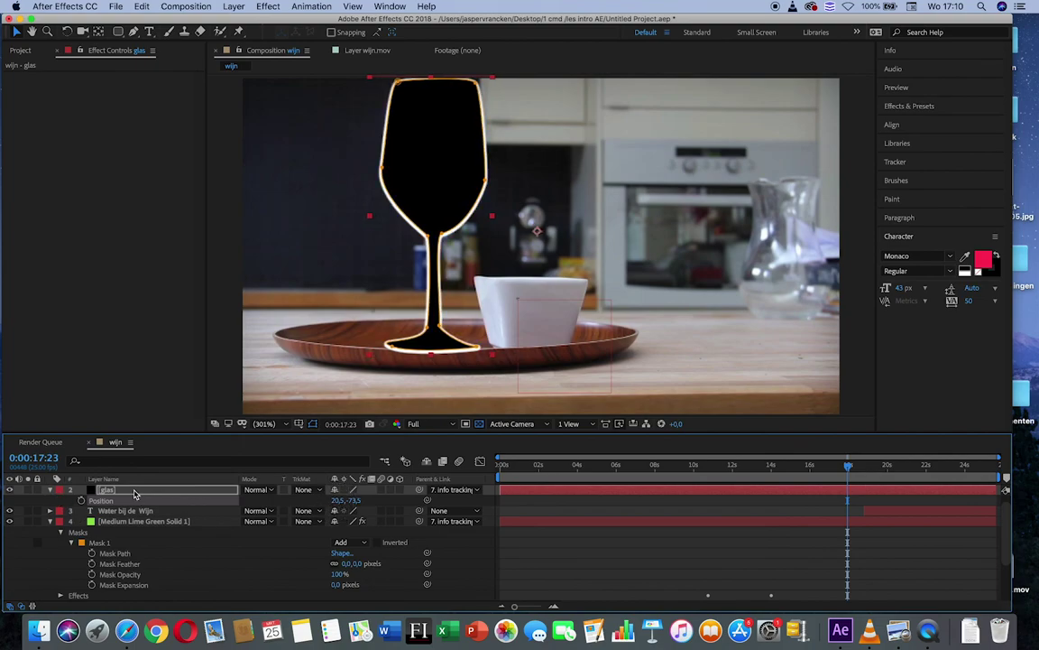
{"action": "key", "text": "Return"}
Step: Set the mask expansion of Mask 1 on the glas solid to 3 pixels and preview the tracked shape
{"action": "left_click", "coordinate": [51, 491]}
{"action": "left_click", "coordinate": [51, 491]}
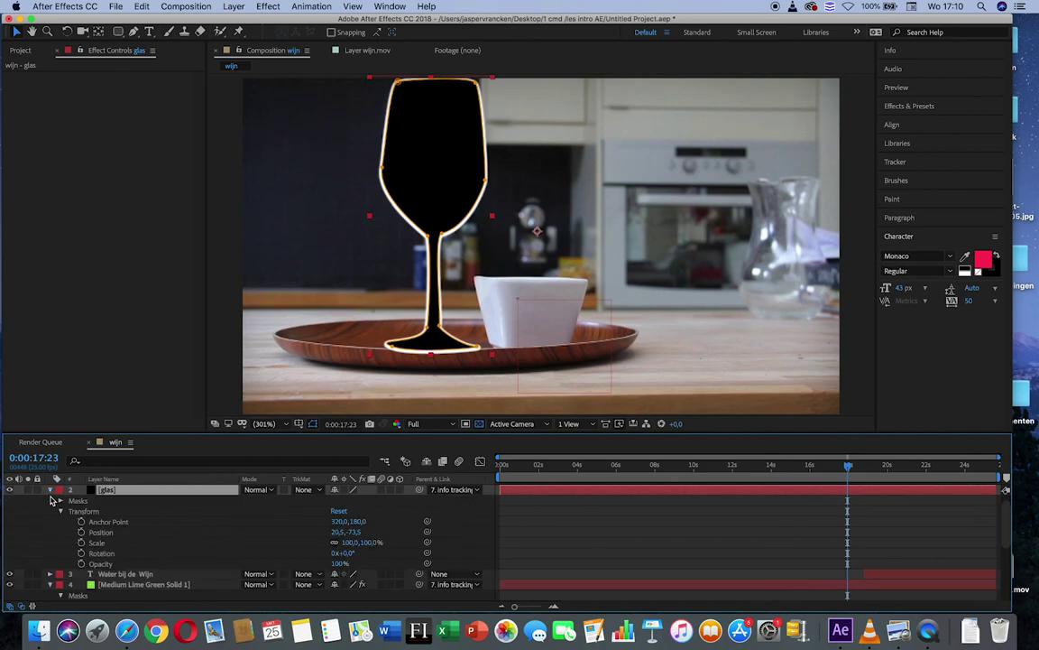
{"action": "left_click", "coordinate": [61, 501]}
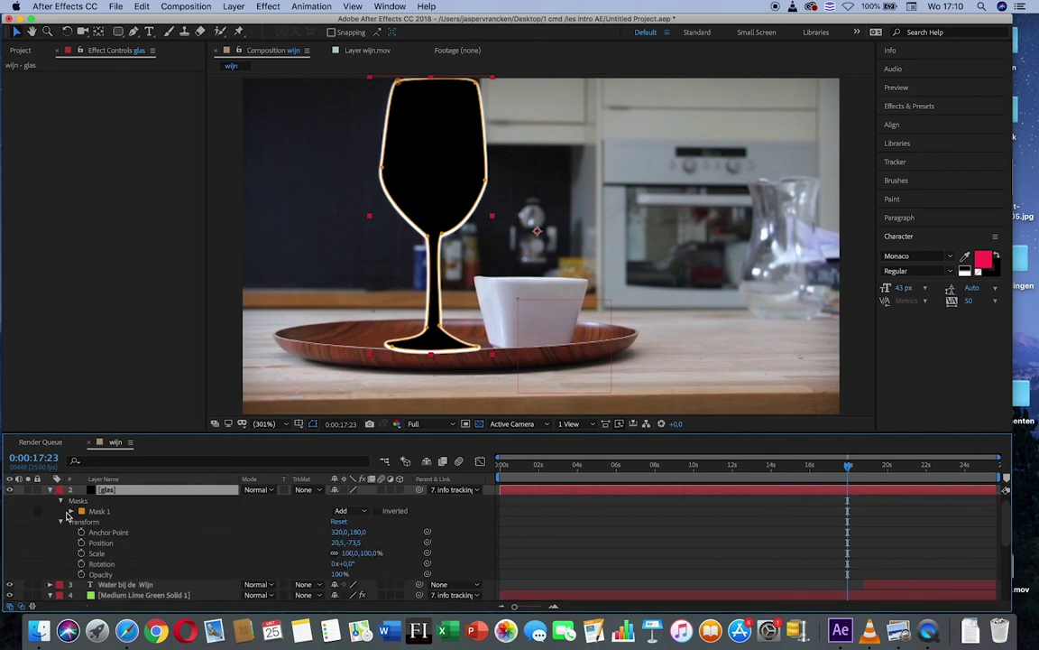
{"action": "left_click", "coordinate": [71, 511]}
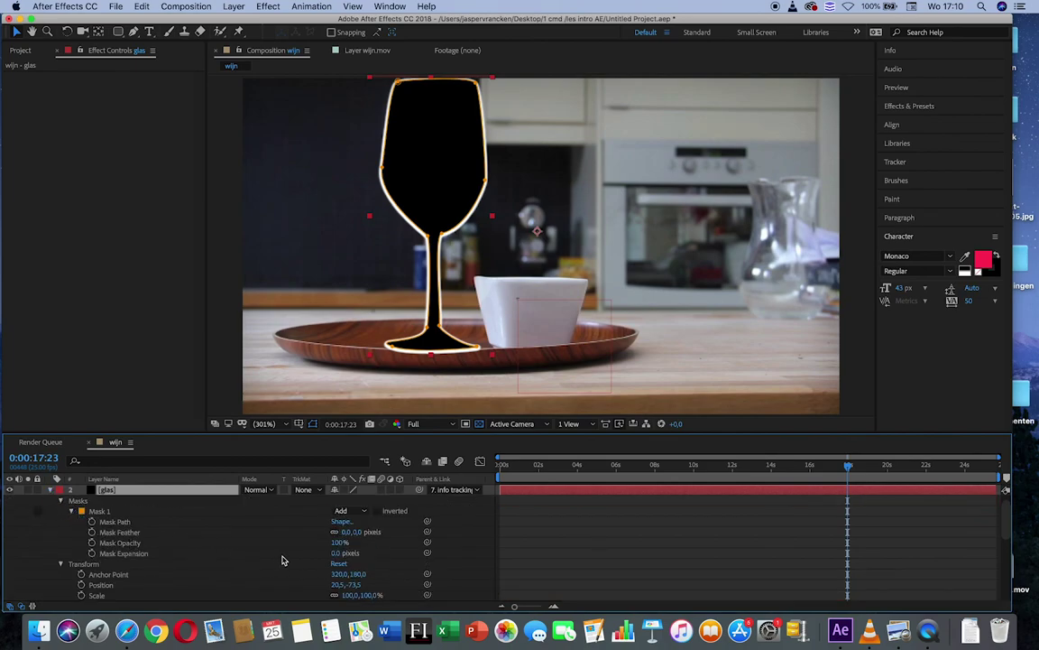
{"action": "left_click", "coordinate": [340, 553]}
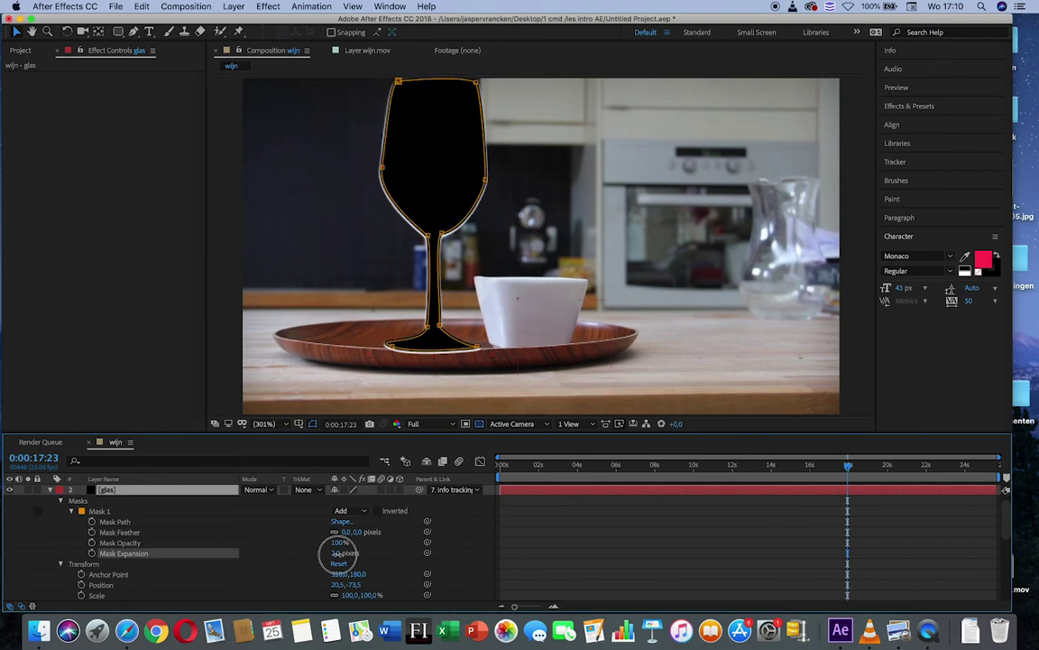
{"action": "left_click", "coordinate": [637, 467]}
{"action": "key", "text": "space"}
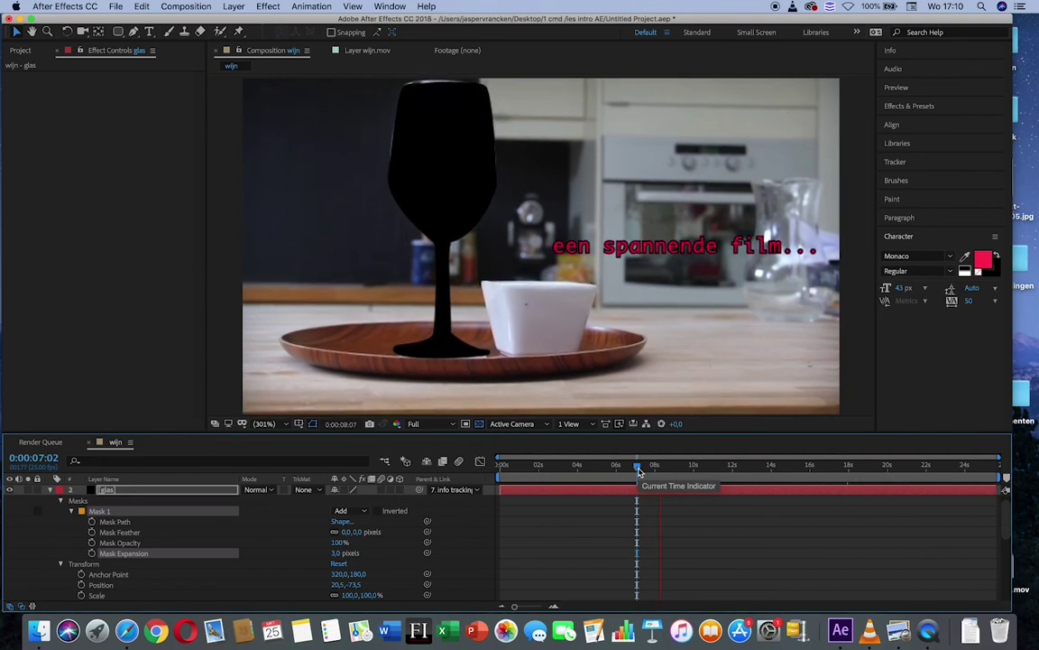
{"action": "key", "text": "space"}
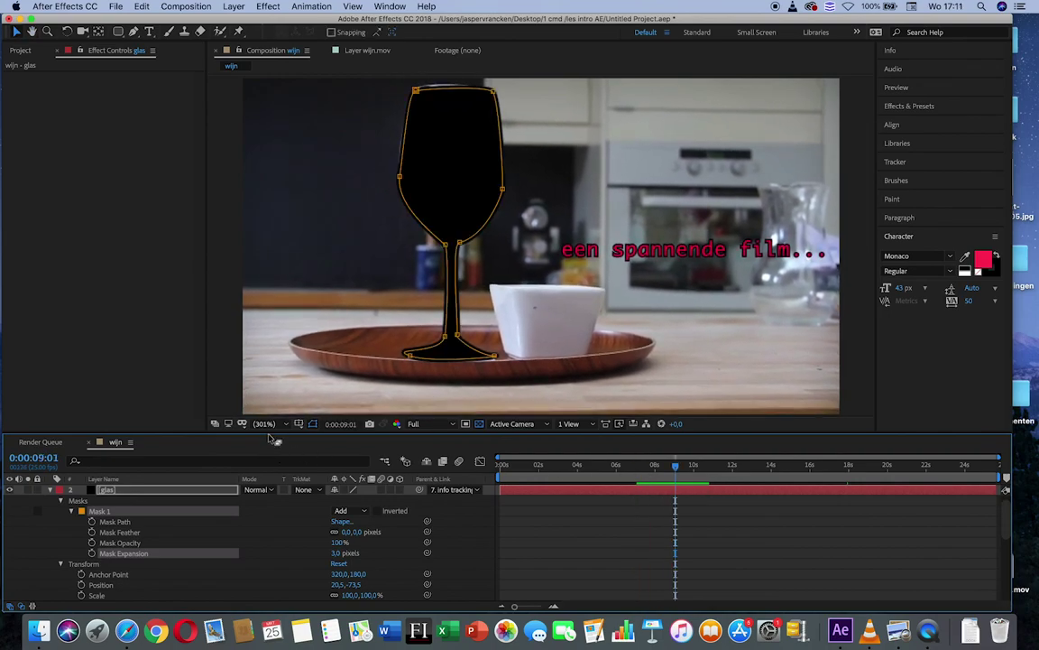
Step: Collapse the glas and lime green solid layers, and trim the start of the glas solid to 0:00:18:18
{"action": "left_click_drag", "start_coordinate": [270, 432], "coordinate": [272, 388]}
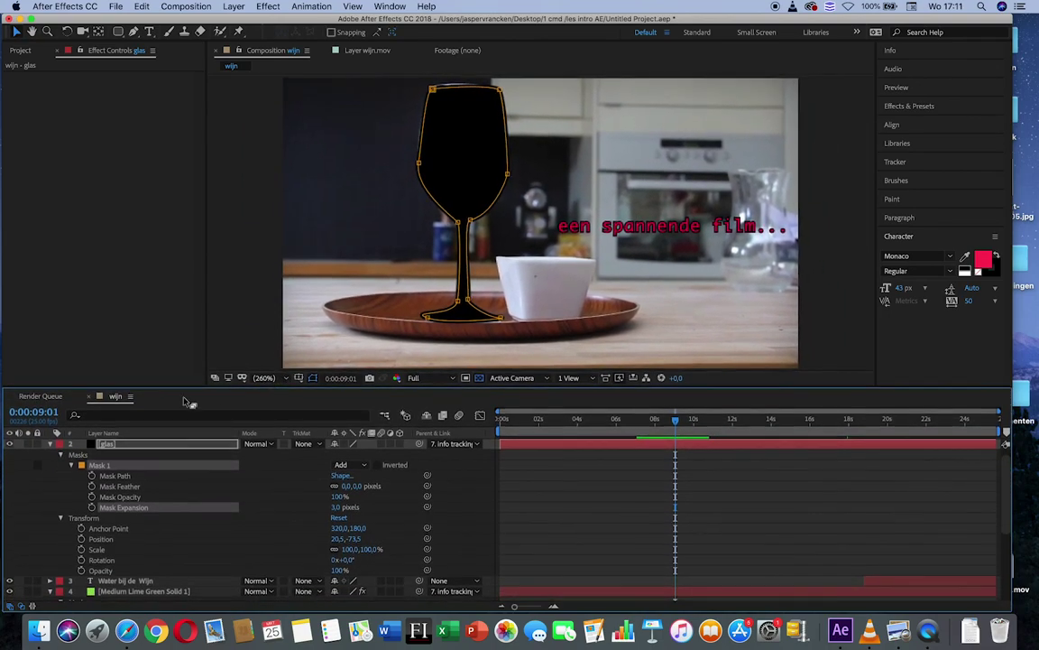
{"action": "left_click", "coordinate": [52, 445]}
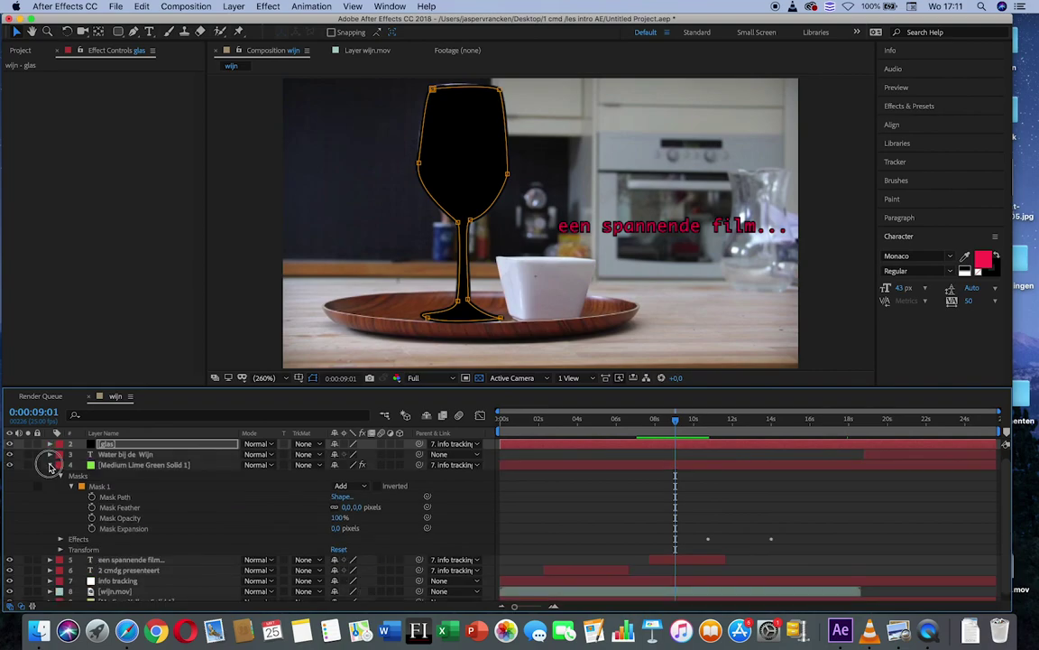
{"action": "left_click", "coordinate": [49, 464]}
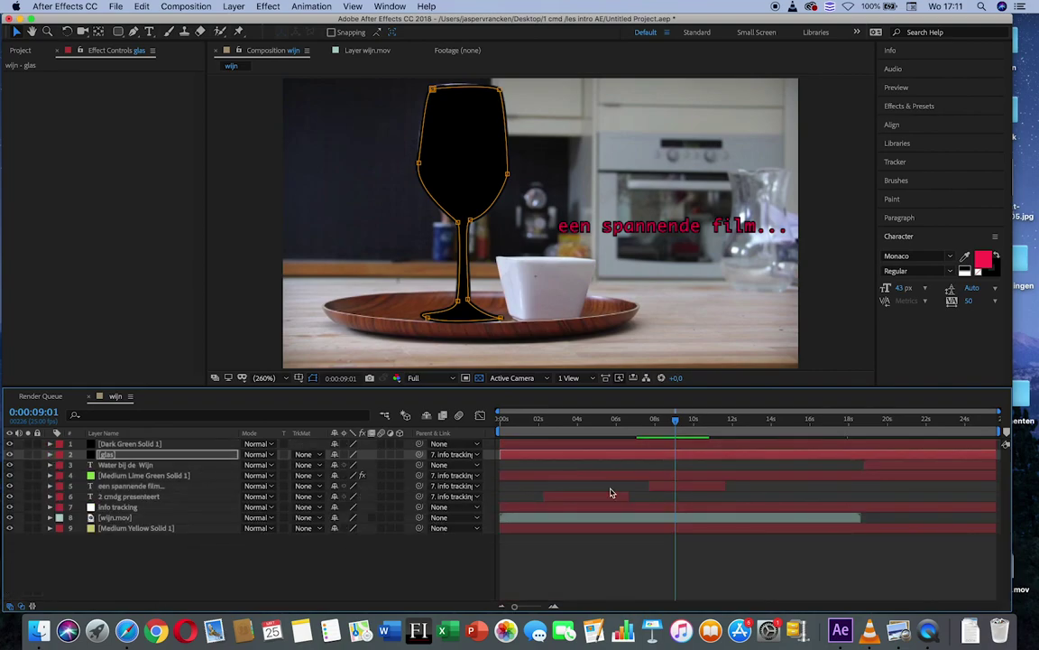
{"action": "left_click", "coordinate": [800, 421]}
{"action": "left_click_drag", "start_coordinate": [824, 430], "coordinate": [863, 429]}
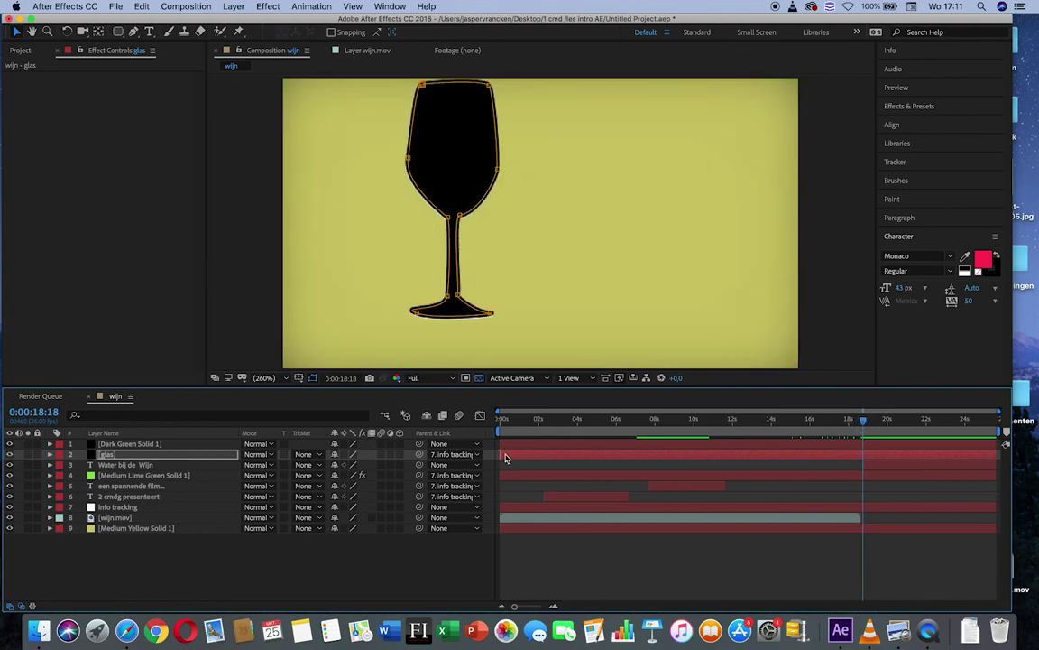
{"action": "left_click_drag", "start_coordinate": [502, 453], "coordinate": [864, 462]}
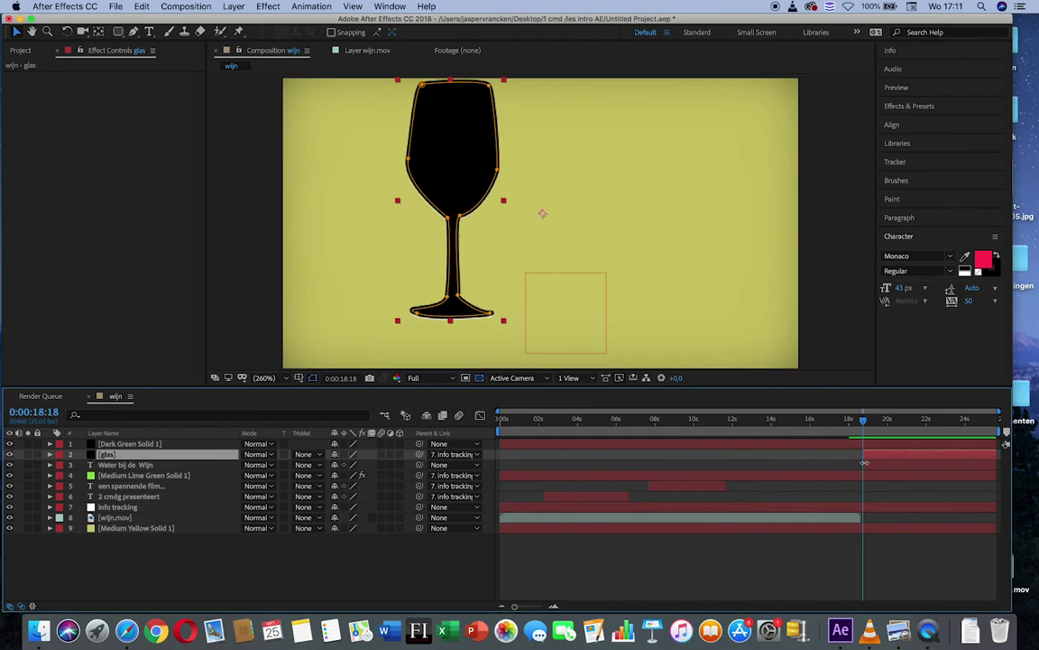
Step: Set the "Water bij de Wijn" title's track matte to Alpha Inverted Matte using the glas layer
{"action": "left_click_drag", "start_coordinate": [864, 420], "coordinate": [888, 421]}
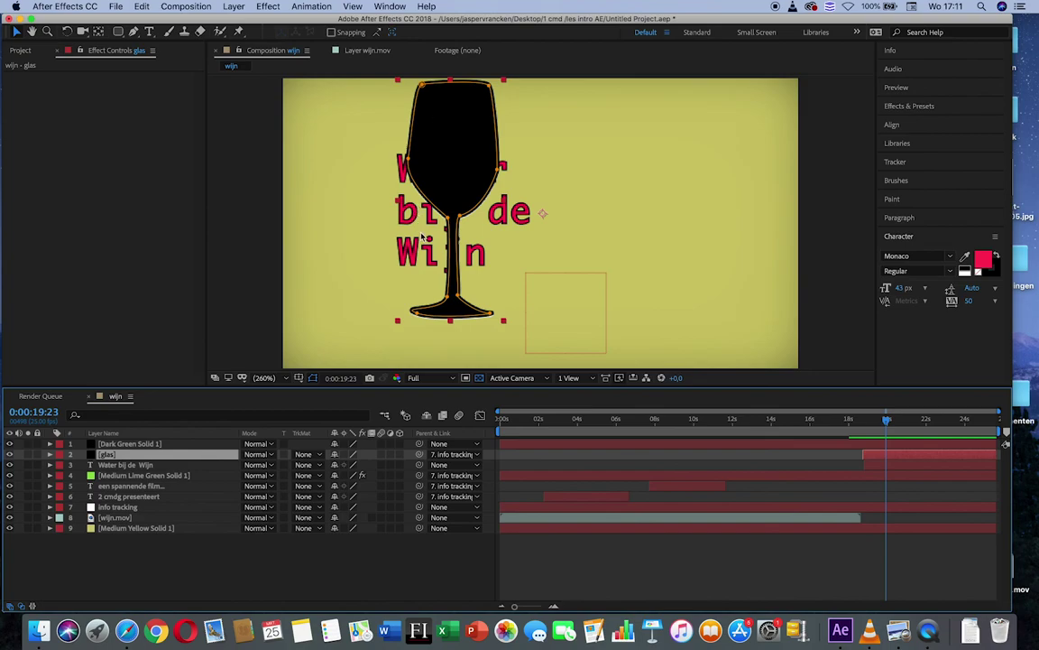
{"action": "left_click", "coordinate": [122, 464]}
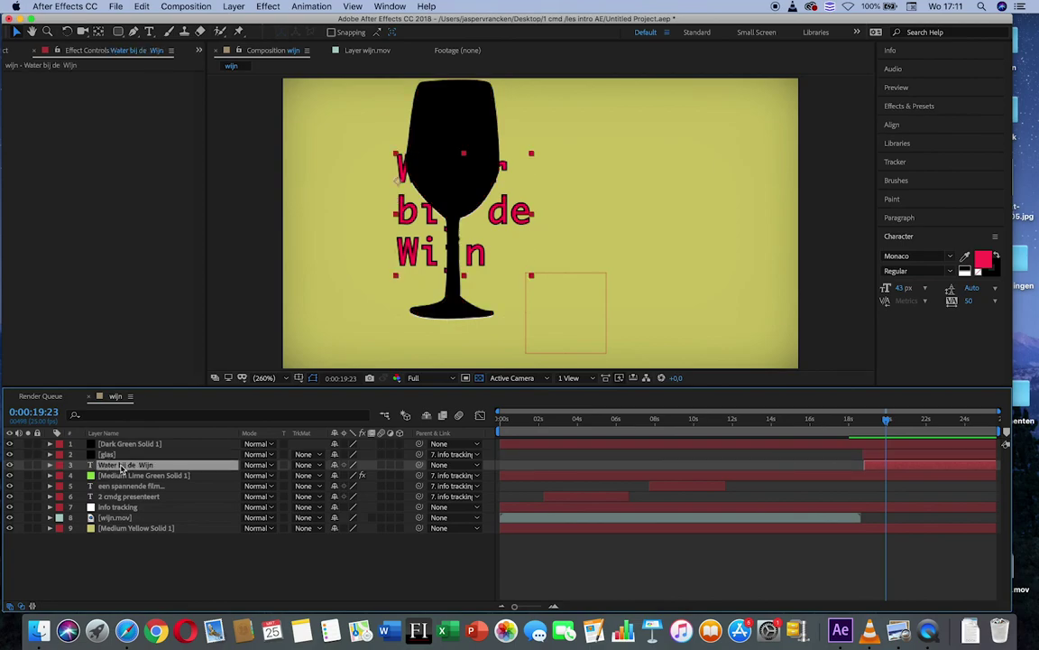
{"action": "left_click", "coordinate": [304, 465]}
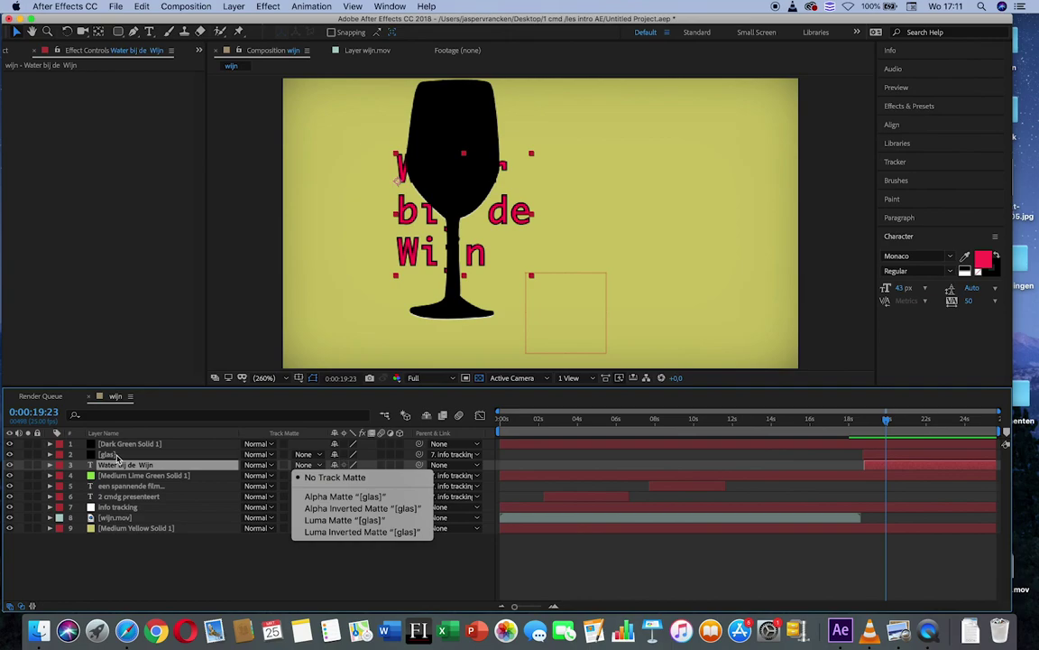
{"action": "left_click", "coordinate": [364, 498]}
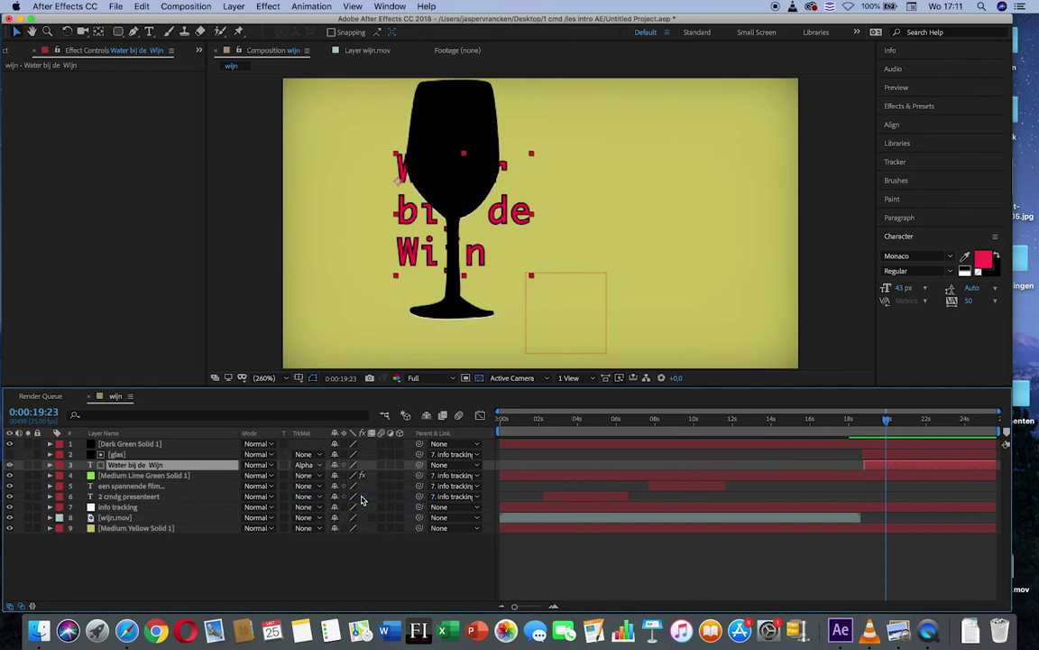
{"action": "left_click", "coordinate": [307, 465]}
{"action": "left_click", "coordinate": [334, 509]}
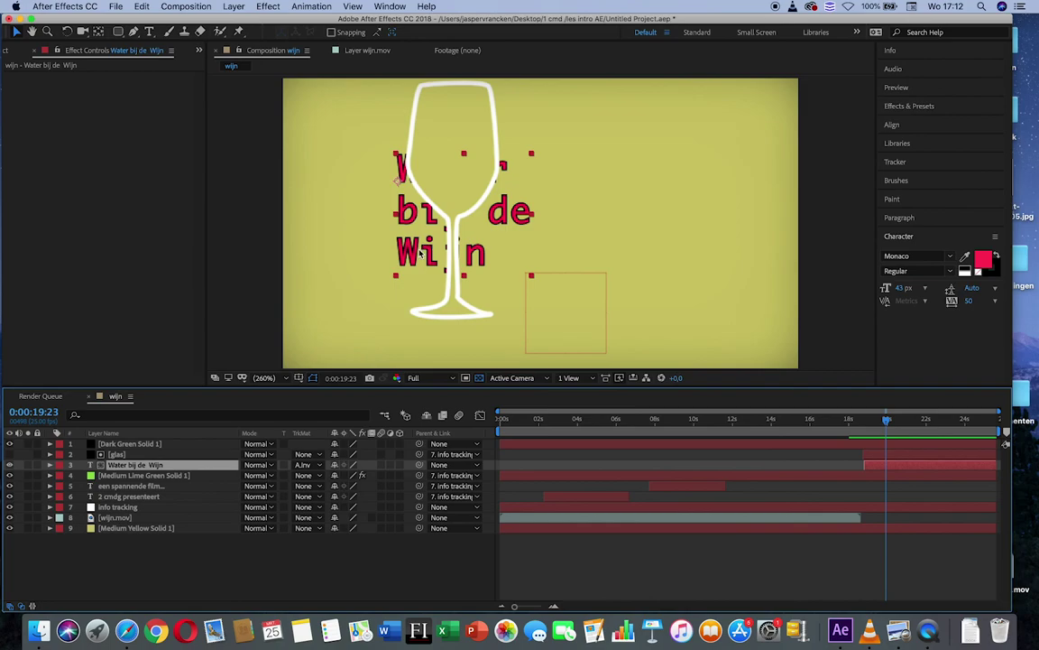
Step: Keyframe the title's position from off-screen -179.3, 127.2 at 0:00:19:01 to 233.8, 184.1 beside the glass stem at 0:00:21:07
{"action": "left_click_drag", "start_coordinate": [420, 256], "coordinate": [158, 248]}
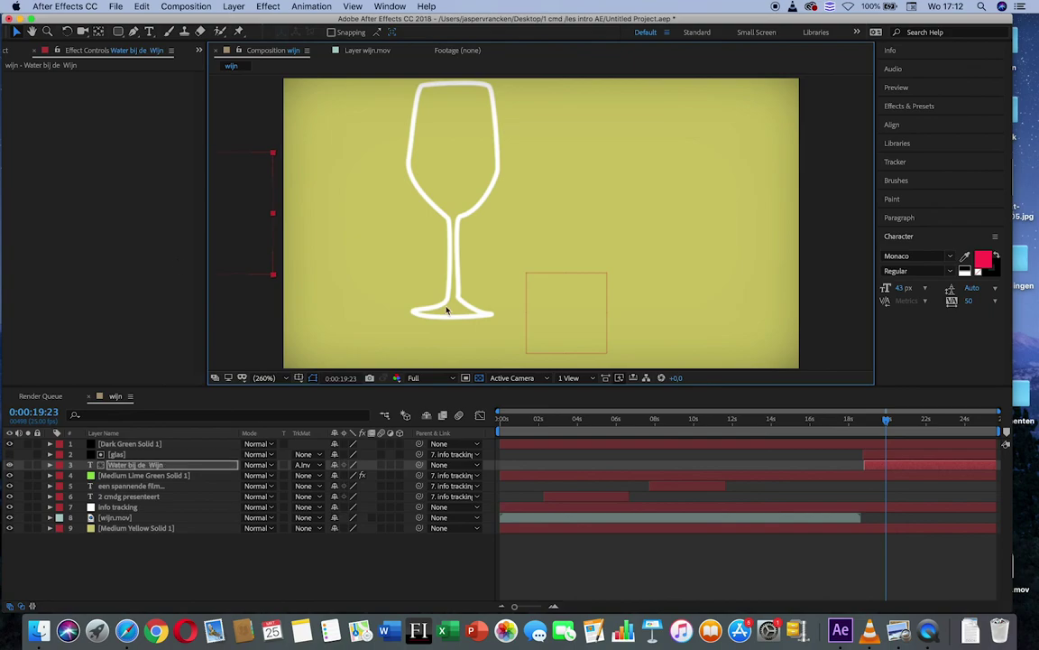
{"action": "left_click_drag", "start_coordinate": [894, 427], "coordinate": [870, 419]}
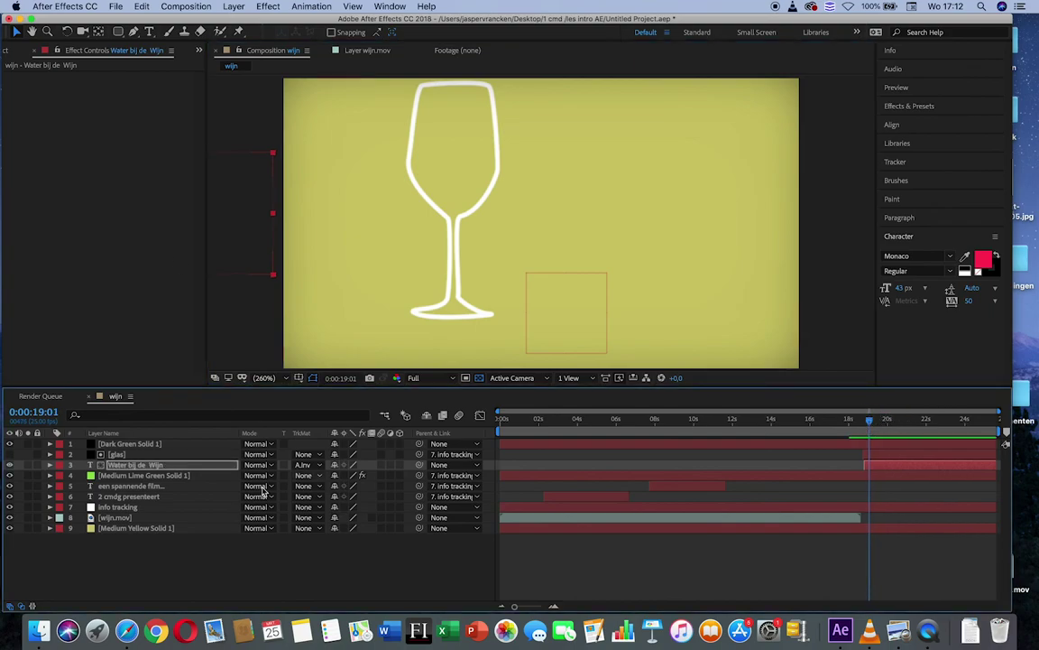
{"action": "key", "text": "alt+shift+p"}
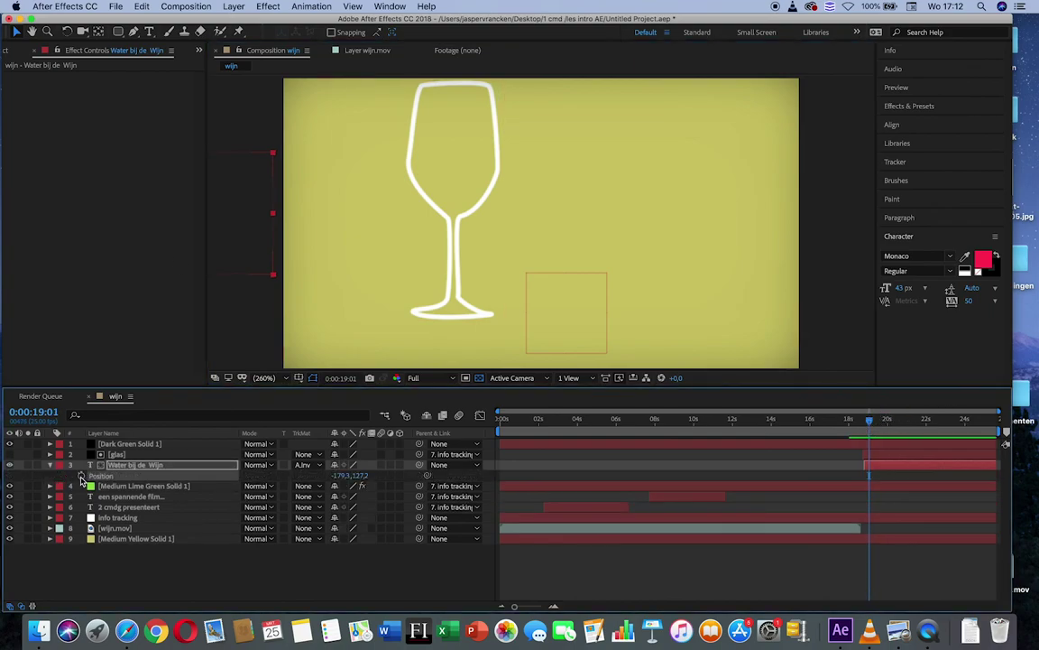
{"action": "left_click_drag", "start_coordinate": [898, 431], "coordinate": [912, 424]}
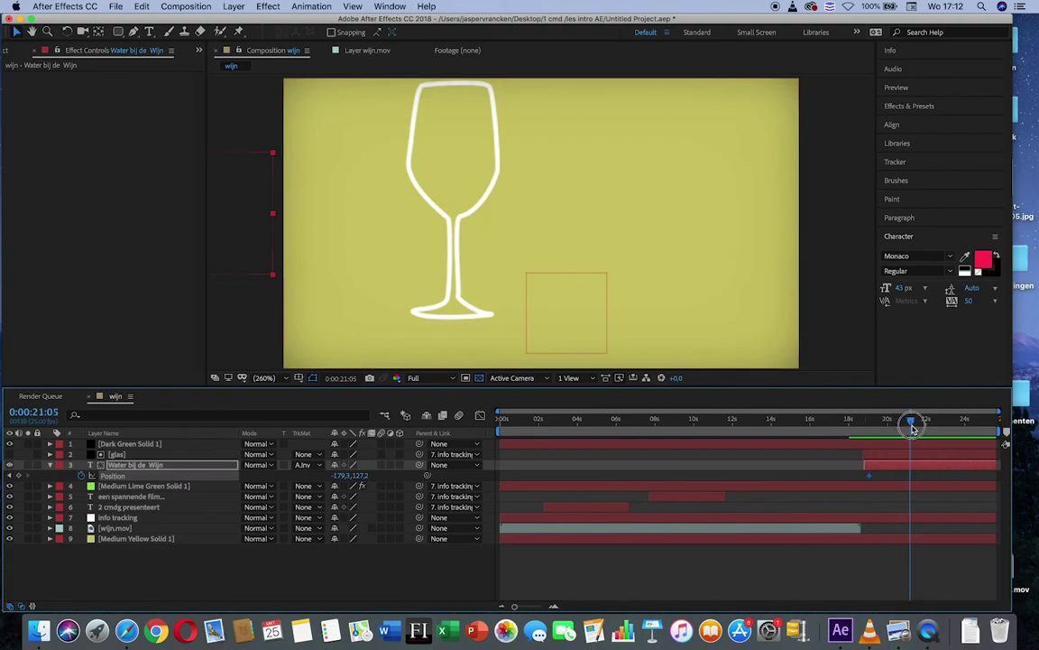
{"action": "left_click_drag", "start_coordinate": [244, 227], "coordinate": [578, 276]}
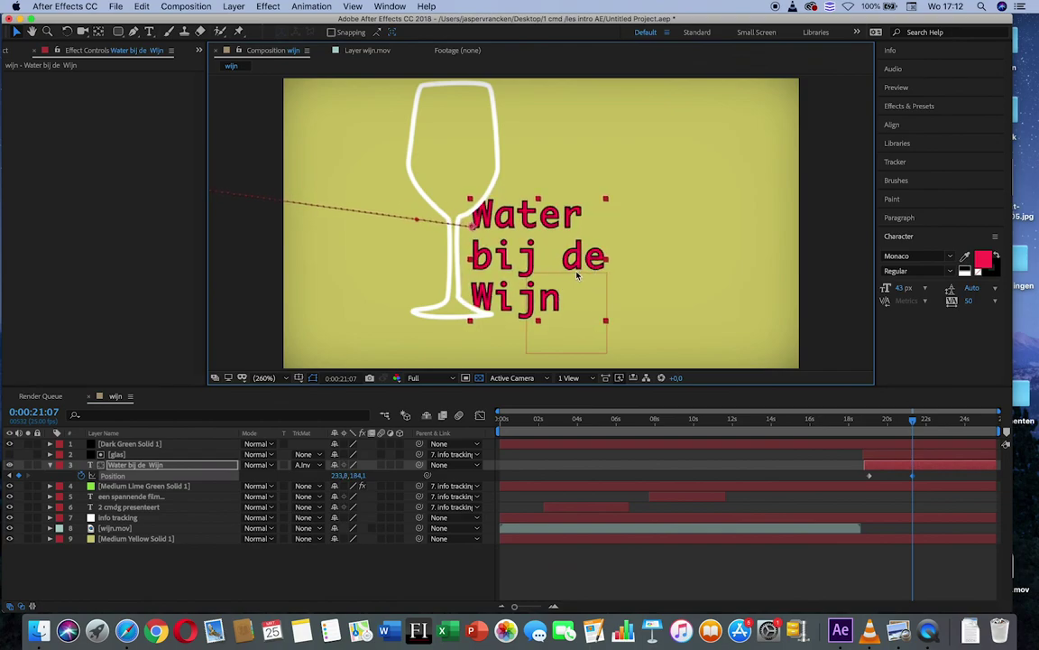
Step: Play the title animation from 0:00:18:13 and scrub through its movement past the glass up to 0:00:21:21
{"action": "left_click", "coordinate": [860, 419]}
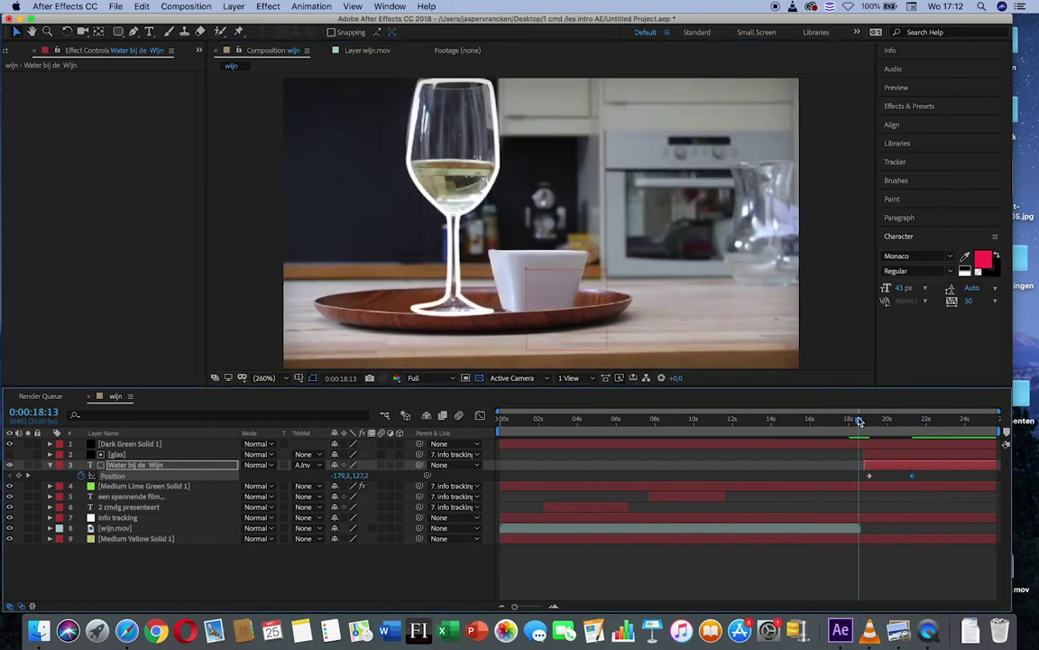
{"action": "key", "text": "space"}
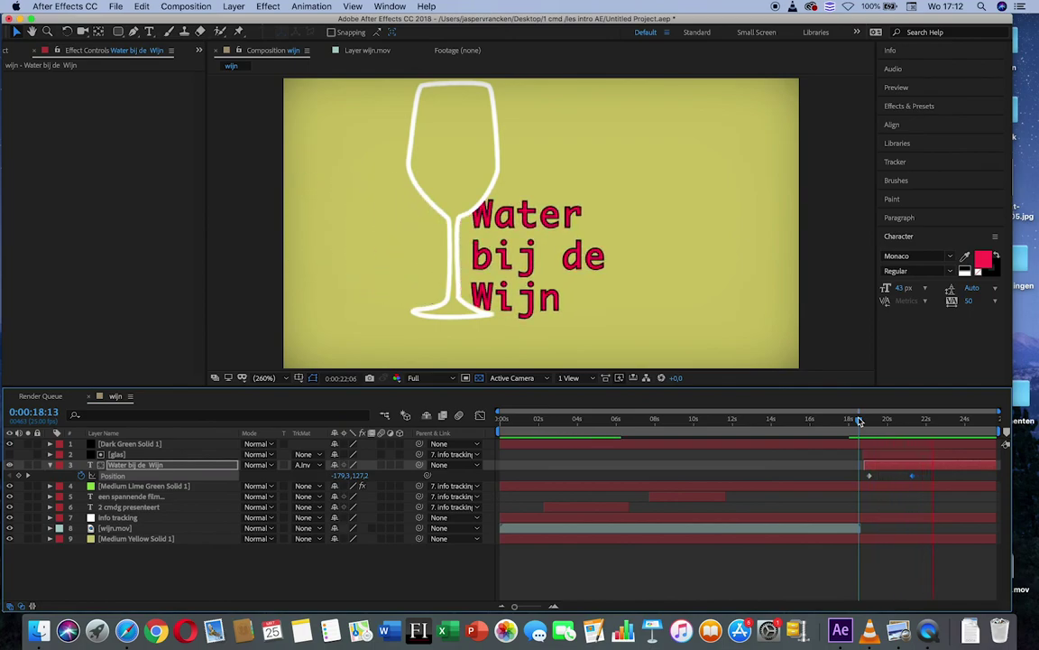
{"action": "mouse_move", "coordinate": [860, 421]}
{"action": "left_mouse_down"}
{"action": "mouse_move", "coordinate": [888, 422]}
{"action": "mouse_move", "coordinate": [869, 421]}
{"action": "left_mouse_up"}
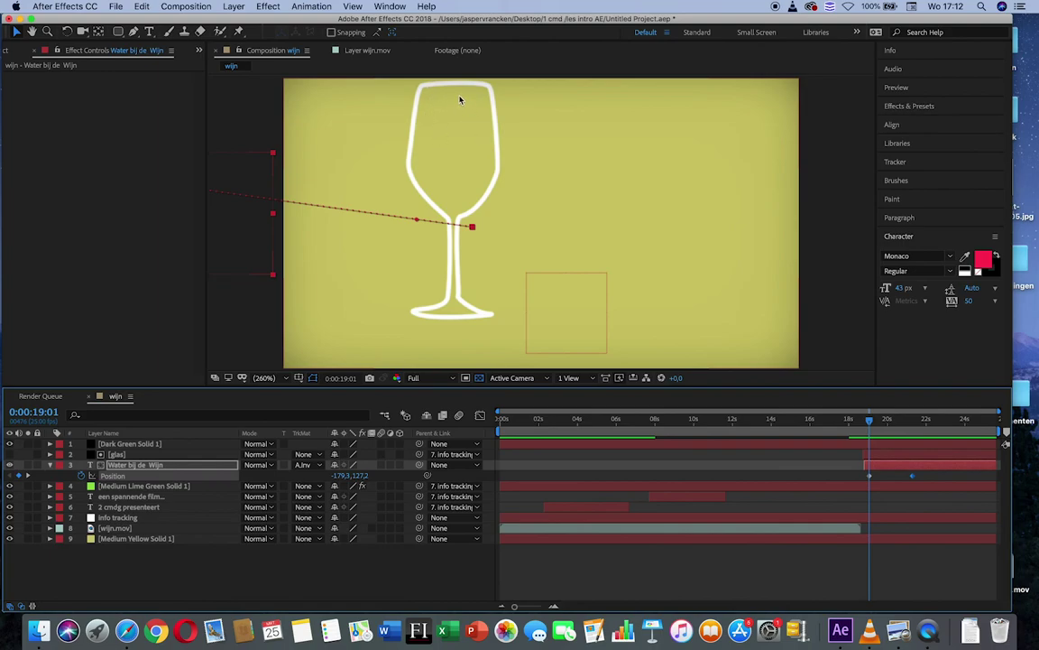
{"action": "left_click_drag", "start_coordinate": [870, 420], "coordinate": [931, 423]}
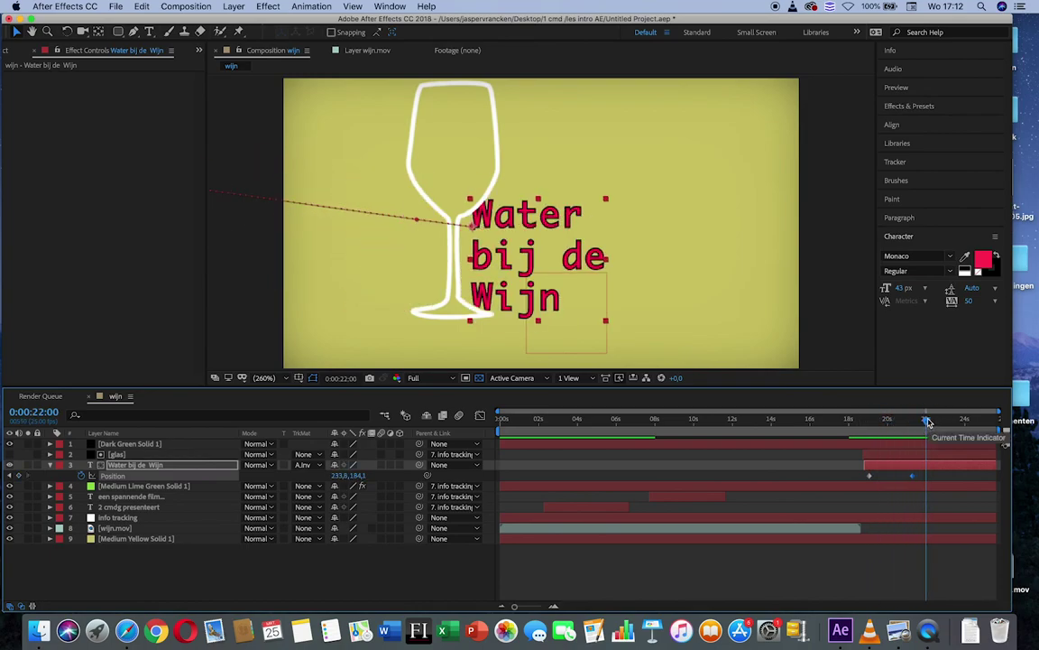
{"action": "left_click_drag", "start_coordinate": [927, 422], "coordinate": [924, 426]}
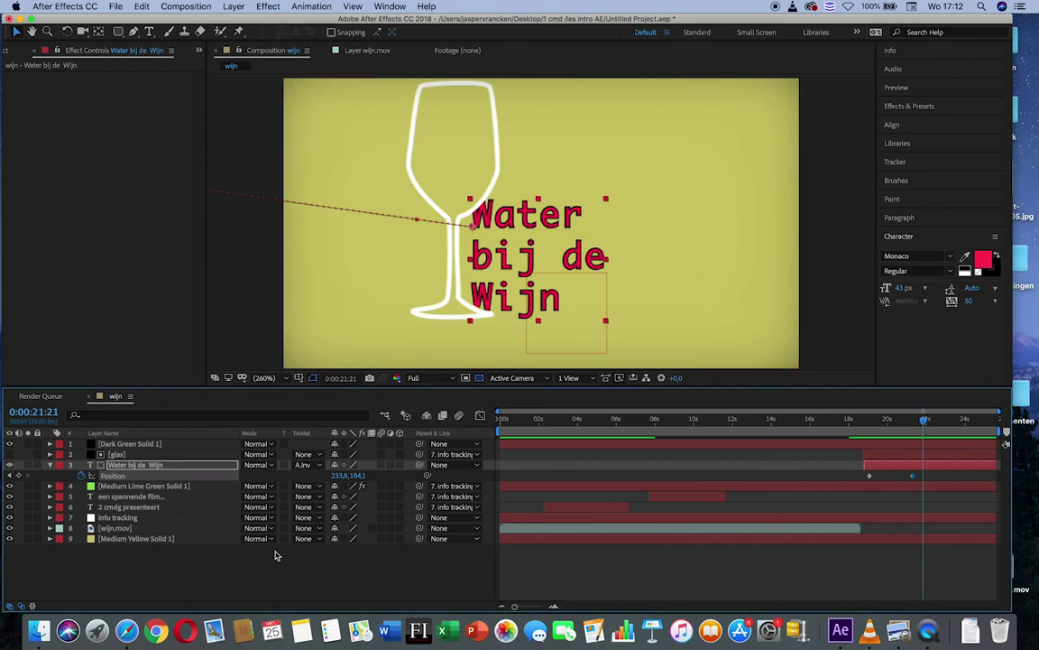
Step: Create a blue 640 × 360 px solid named "inhoud glas" and place it directly above the glas layer
{"action": "right_click", "coordinate": [236, 558]}
{"action": "mouse_move", "coordinate": [320, 476]}
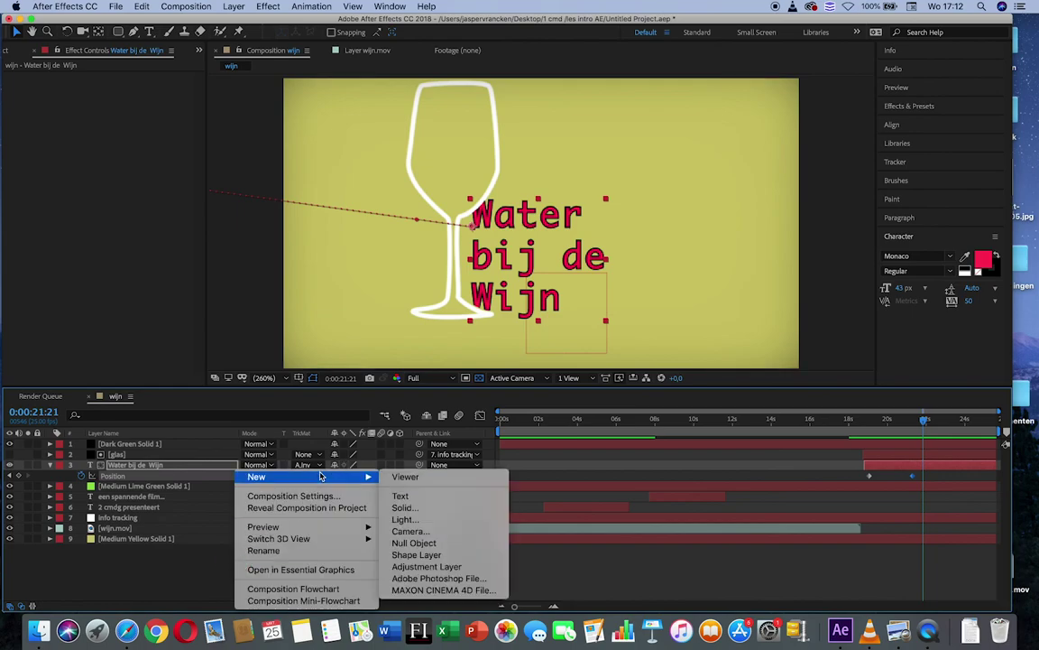
{"action": "left_click", "coordinate": [410, 508]}
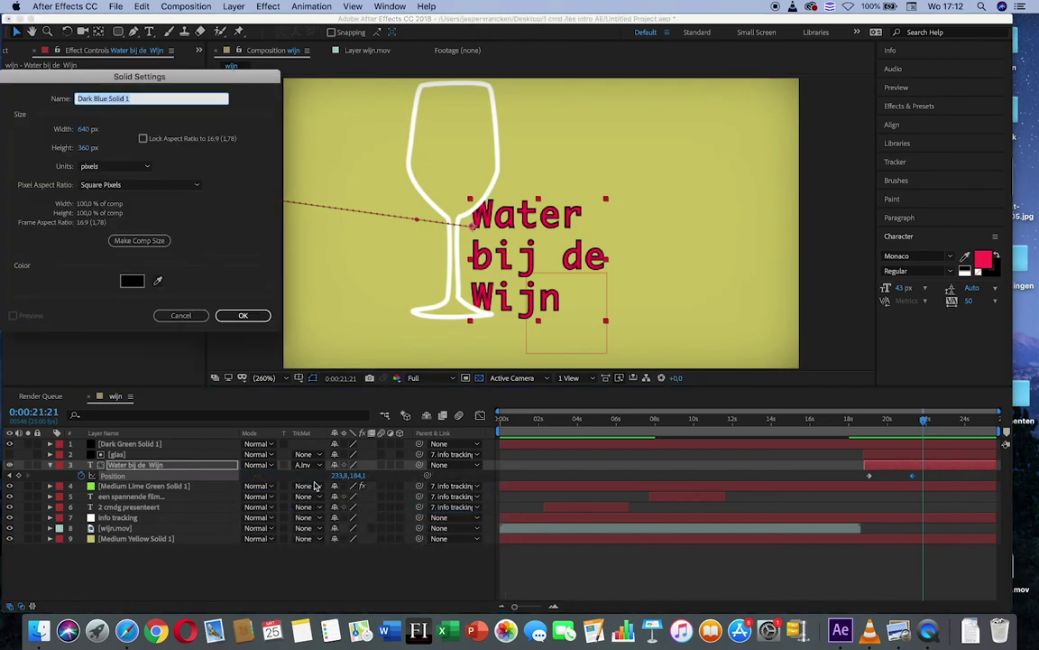
{"action": "key", "text": "BackSpace"}
{"action": "left_click", "coordinate": [132, 281]}
{"action": "left_click", "coordinate": [160, 241]}
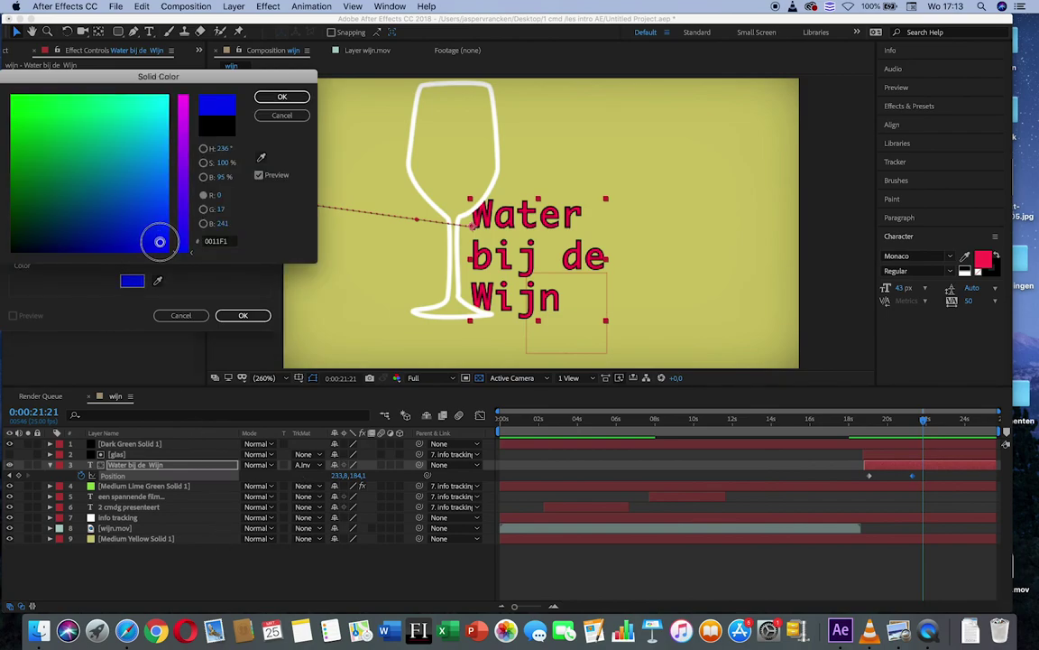
{"action": "left_click", "coordinate": [280, 97]}
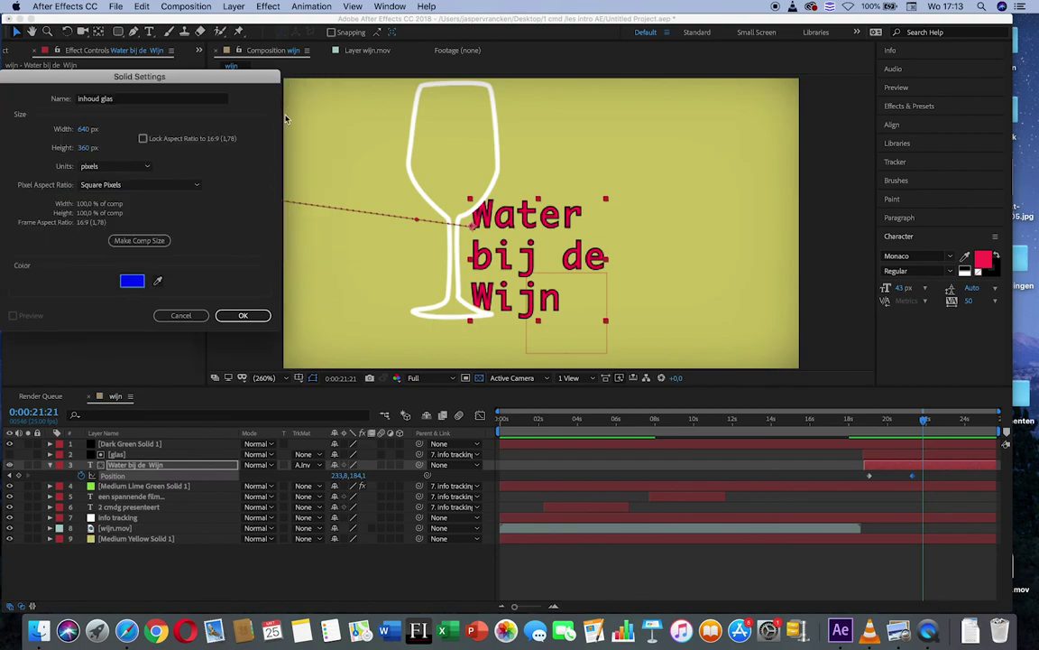
{"action": "left_click", "coordinate": [252, 320]}
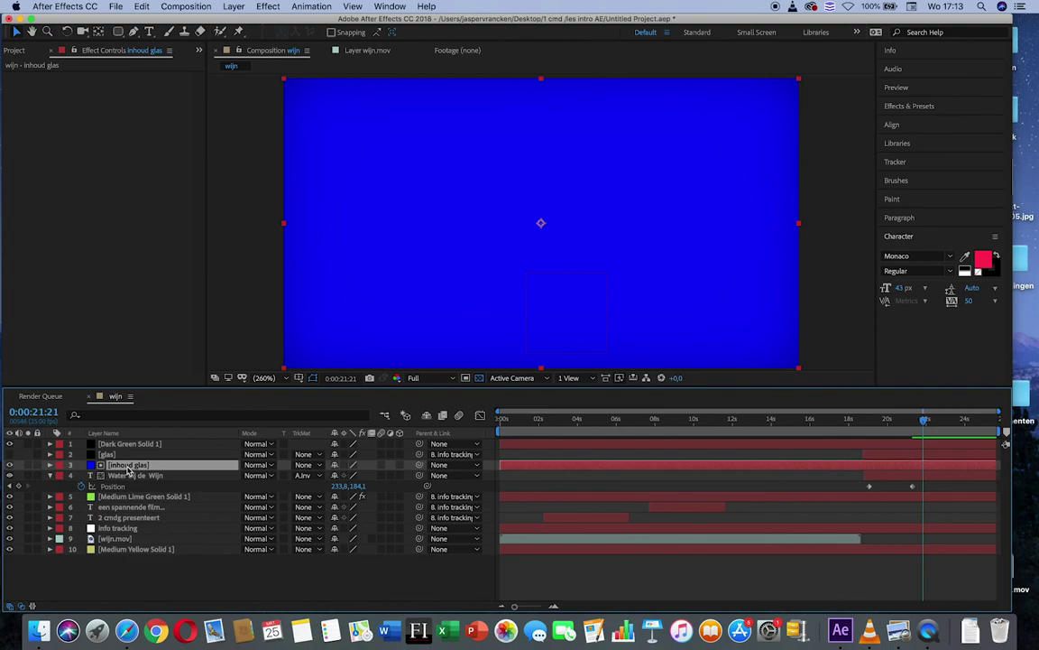
{"action": "left_click_drag", "start_coordinate": [129, 468], "coordinate": [129, 457]}
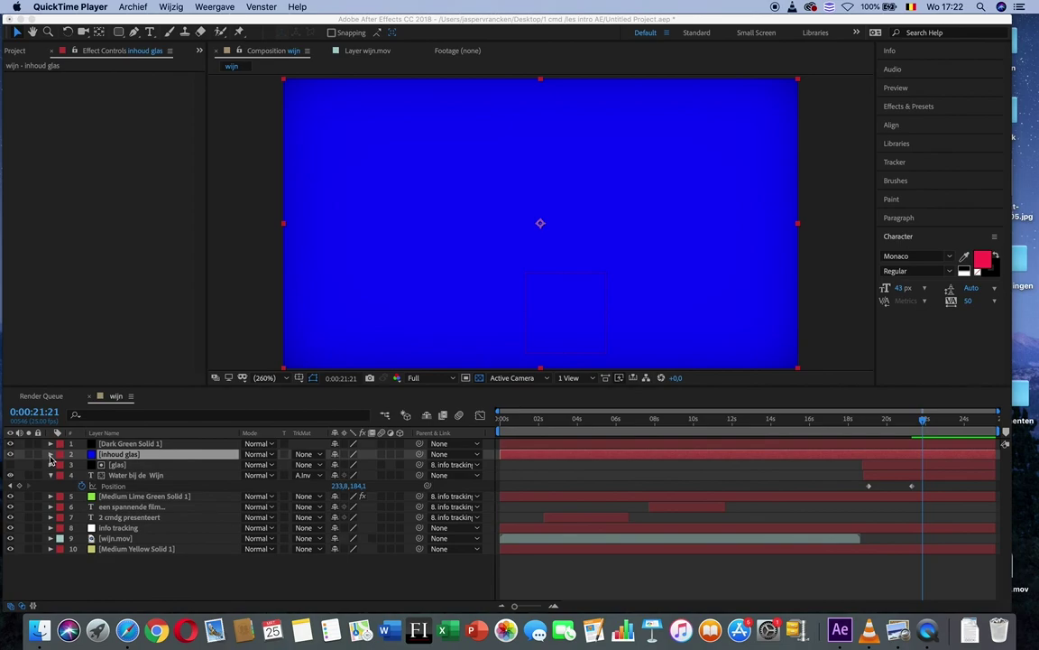
Step: Lower the inhoud glas solid's opacity to 73% and activate the Pen tool
{"action": "left_click", "coordinate": [116, 462]}
{"action": "key", "text": "t"}
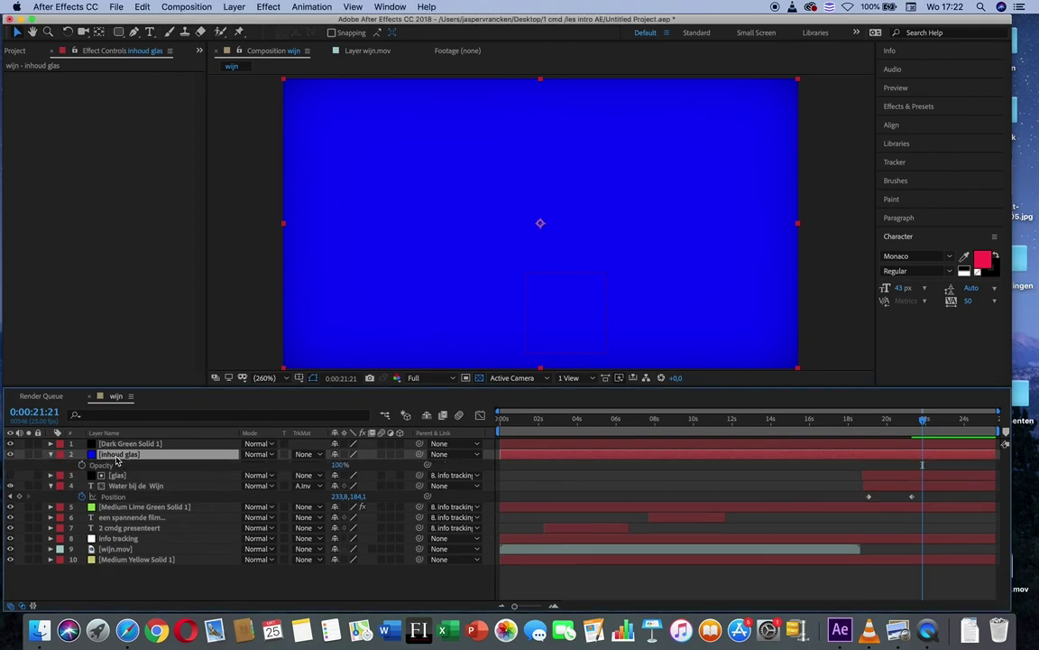
{"action": "left_click", "coordinate": [340, 465]}
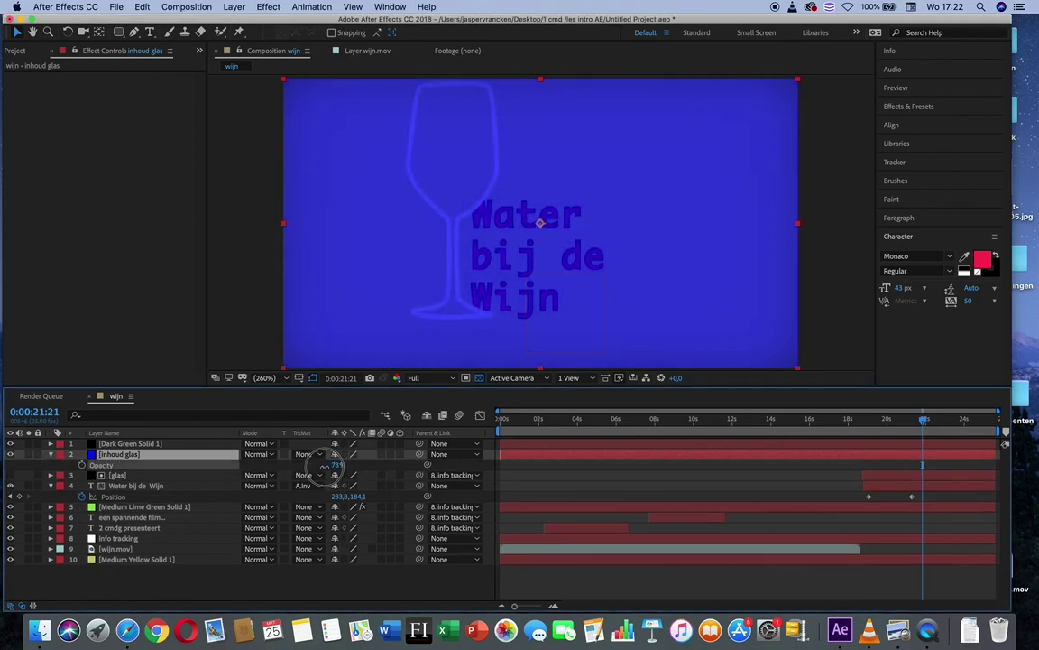
{"action": "left_click", "coordinate": [133, 32]}
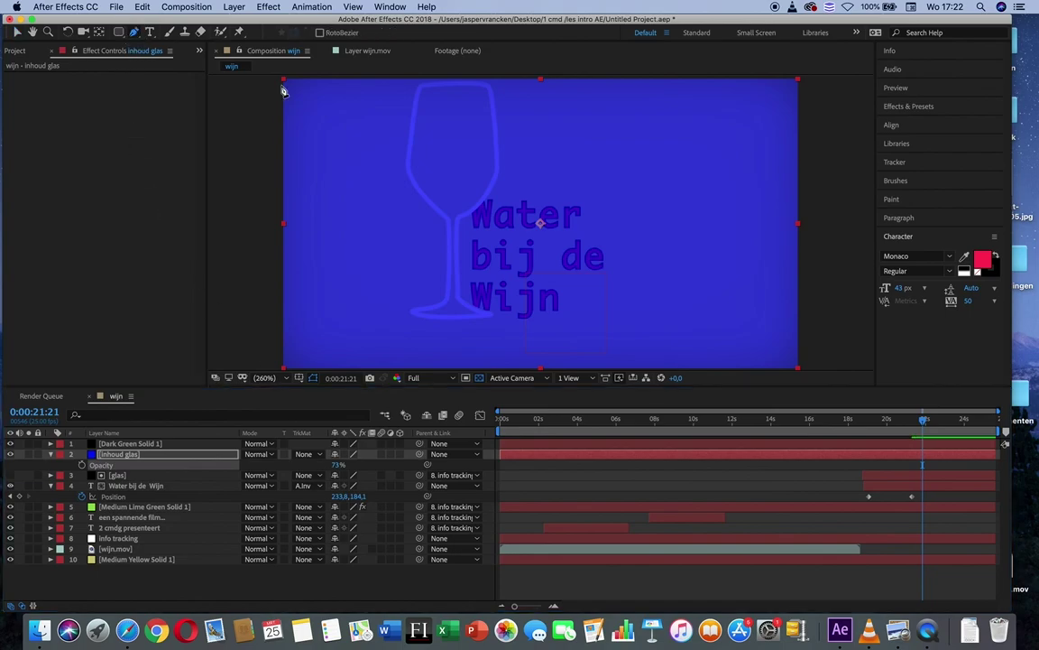
Step: Draw a closed four-point mask on the inhoud glas solid inside the upper part of the glass and set the solid's opacity to 100%
{"action": "left_click", "coordinate": [428, 93]}
{"action": "left_click", "coordinate": [483, 93]}
{"action": "left_click", "coordinate": [485, 119]}
{"action": "left_click", "coordinate": [430, 118]}
{"action": "left_click", "coordinate": [429, 95]}
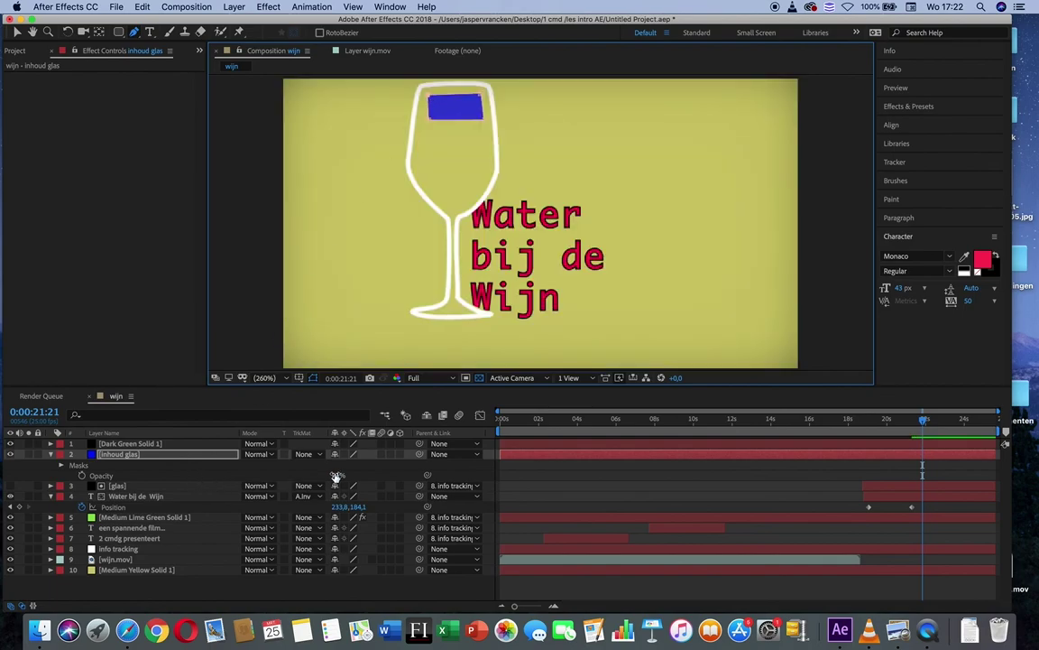
{"action": "left_click_drag", "start_coordinate": [339, 475], "coordinate": [391, 469]}
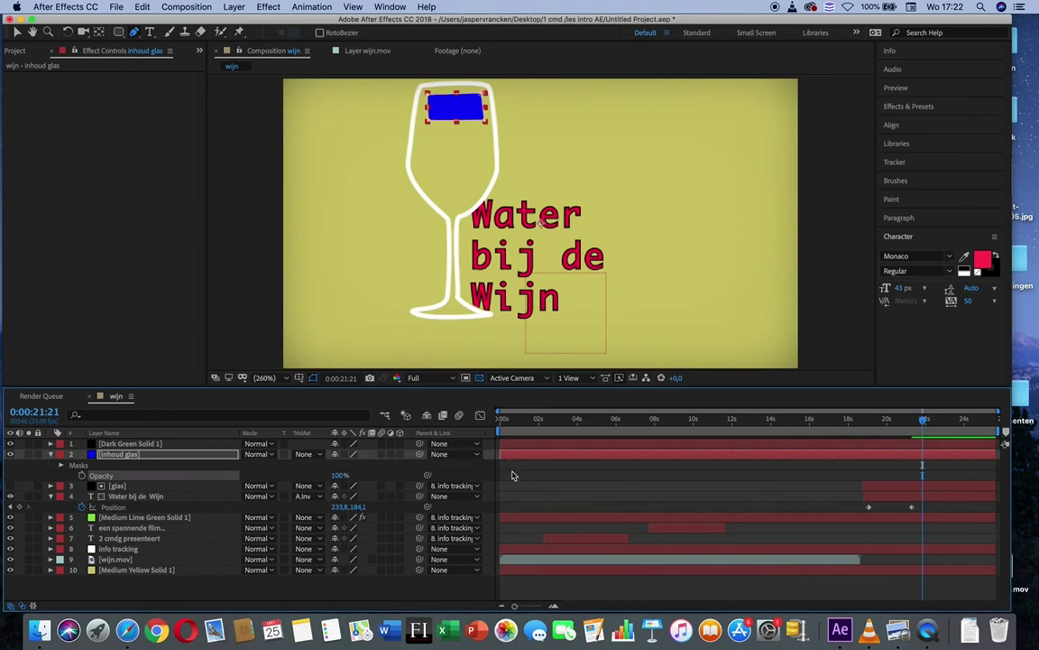
Step: Make the inhoud glas layer start at about 0:00:21:16 and move its blue shape above the glass, outside the frame
{"action": "left_click_drag", "start_coordinate": [505, 454], "coordinate": [918, 448]}
{"action": "left_click", "coordinate": [919, 420]}
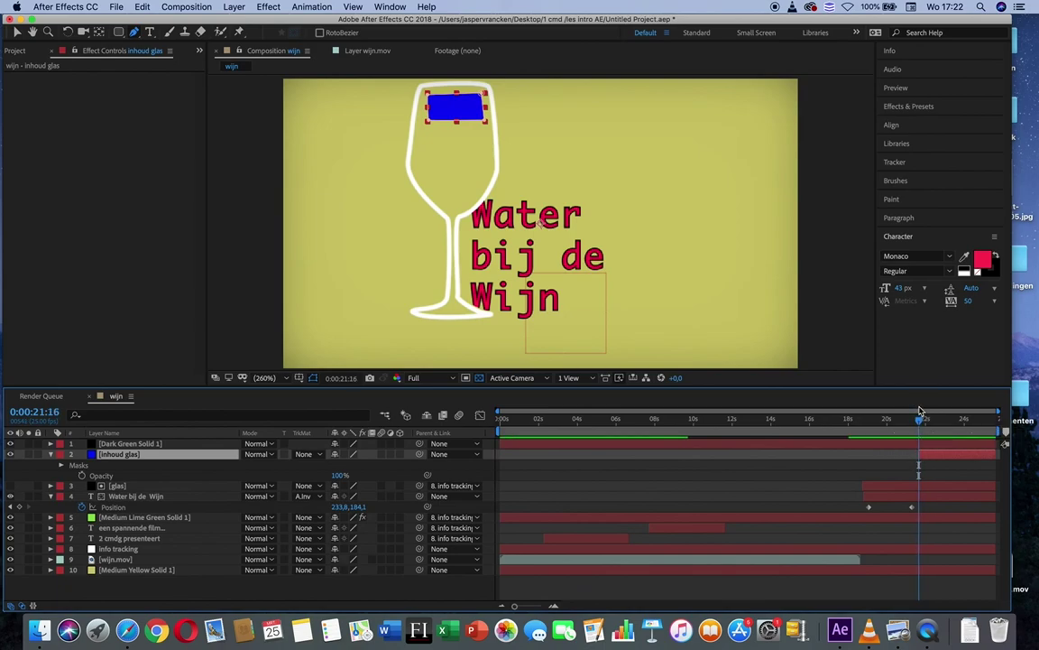
{"action": "key", "text": "comma"}
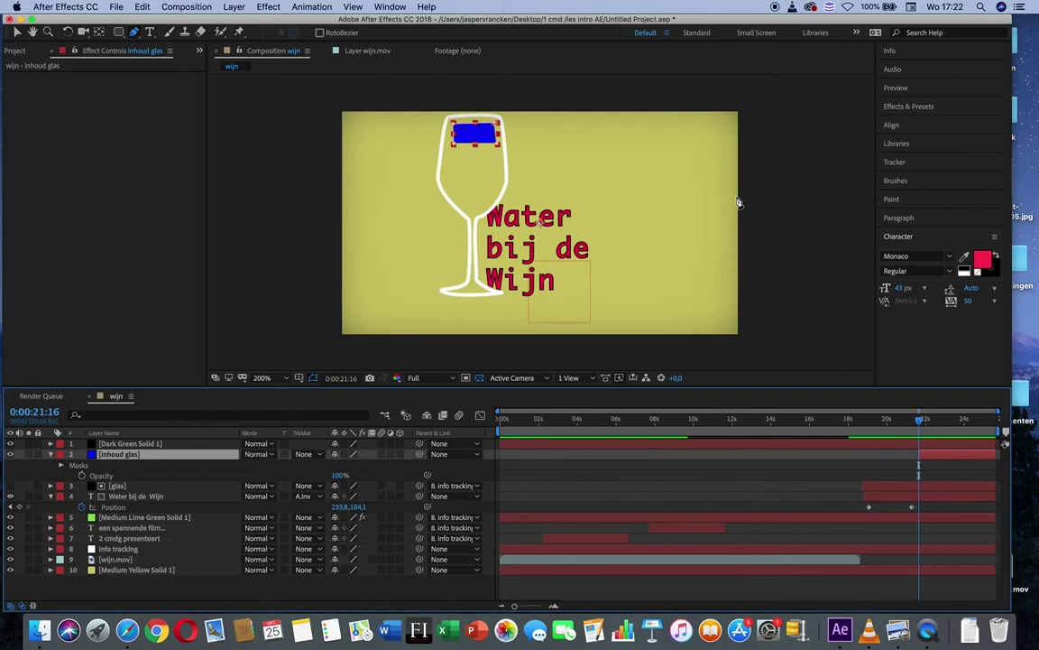
{"action": "key", "text": "v"}
{"action": "left_click_drag", "start_coordinate": [476, 137], "coordinate": [475, 104]}
{"action": "key", "text": "Return"}
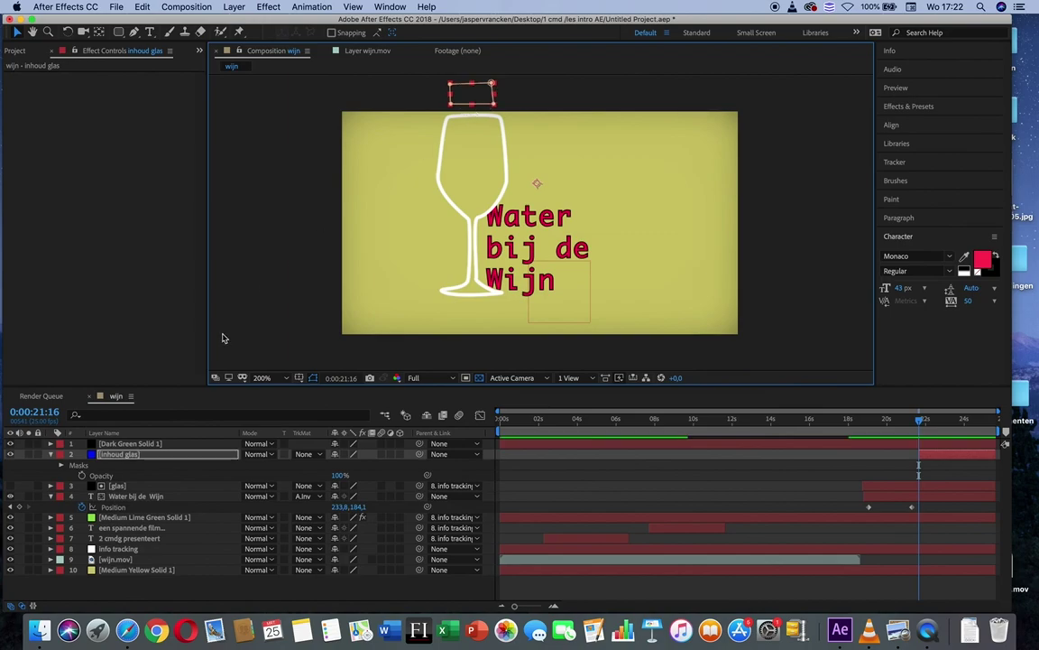
Step: Expand Mask 1 of the inhoud glas layer and set a first Mask Path keyframe at 0:00:21:16
{"action": "left_click", "coordinate": [51, 455]}
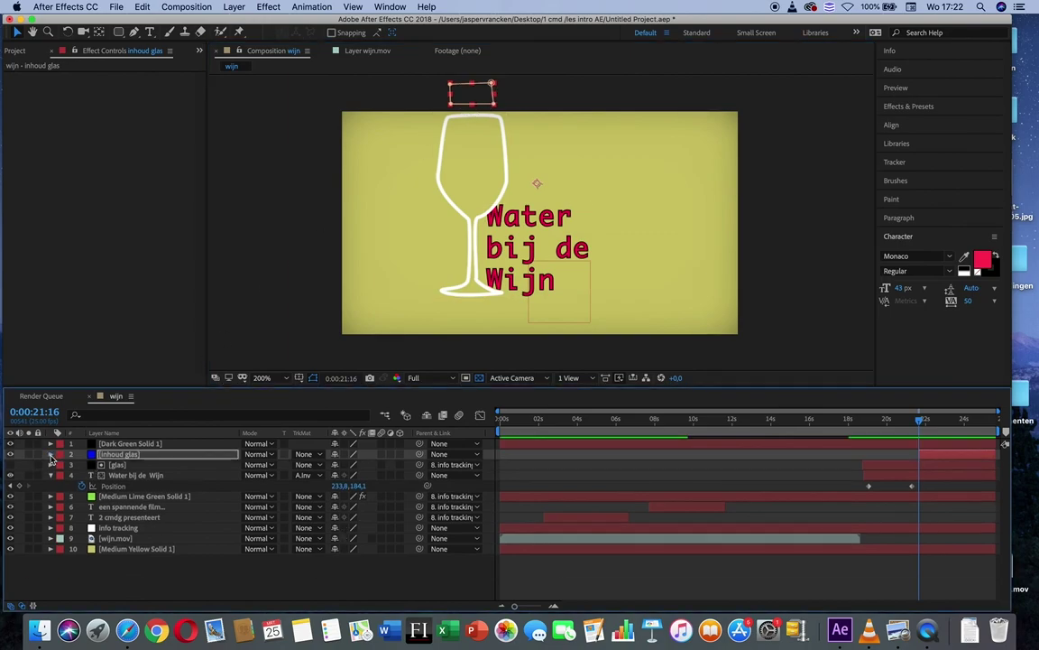
{"action": "left_click", "coordinate": [51, 455]}
{"action": "left_click", "coordinate": [62, 476]}
{"action": "left_click", "coordinate": [62, 465]}
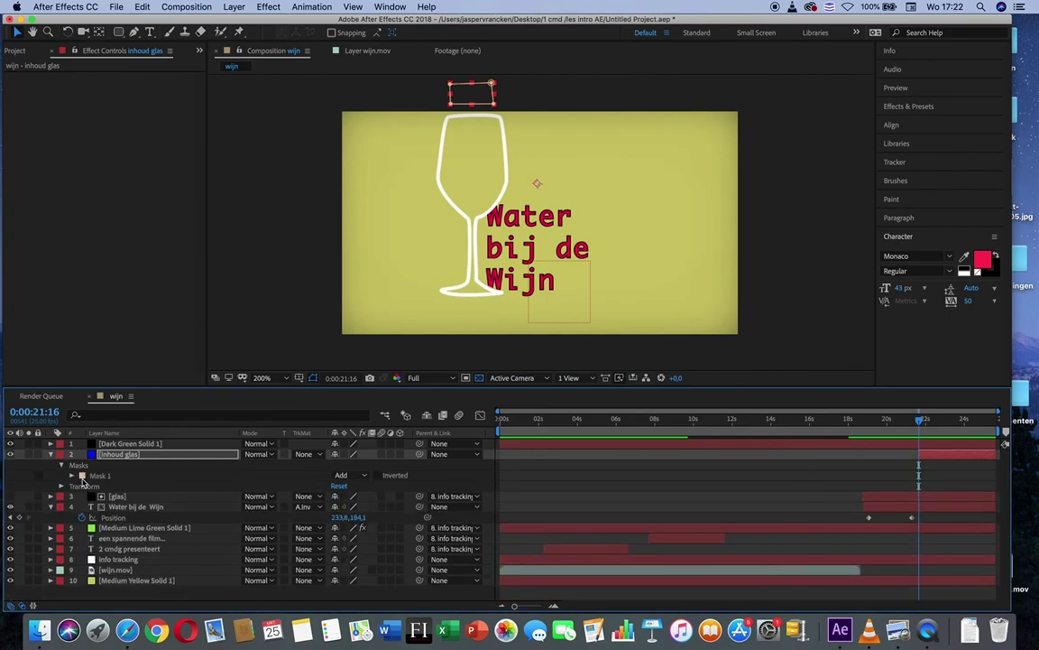
{"action": "left_click", "coordinate": [72, 475]}
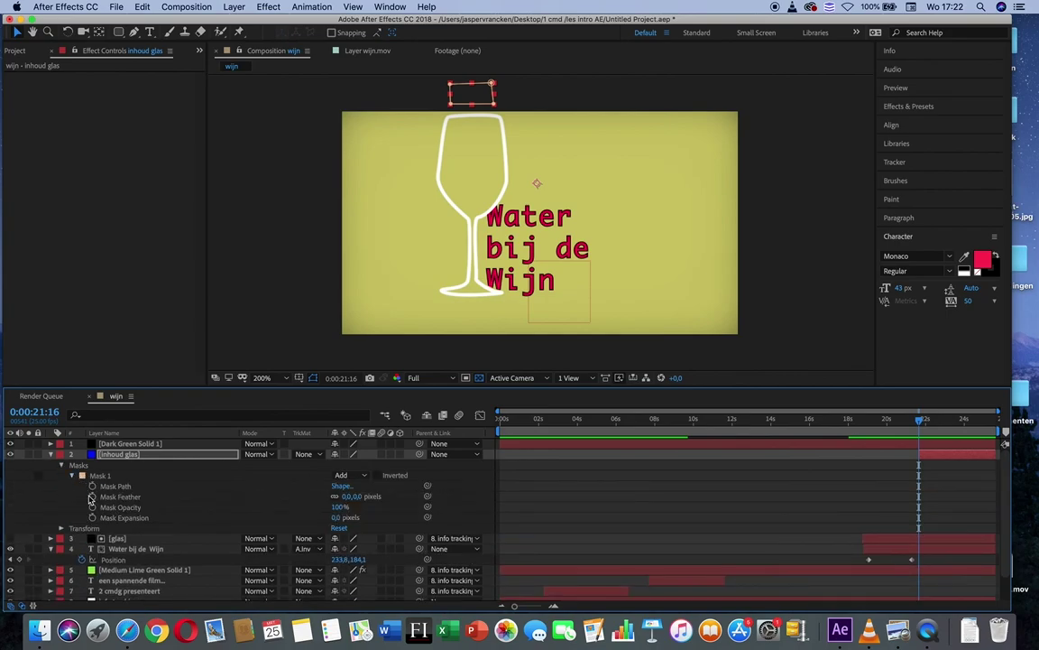
{"action": "left_click", "coordinate": [92, 486]}
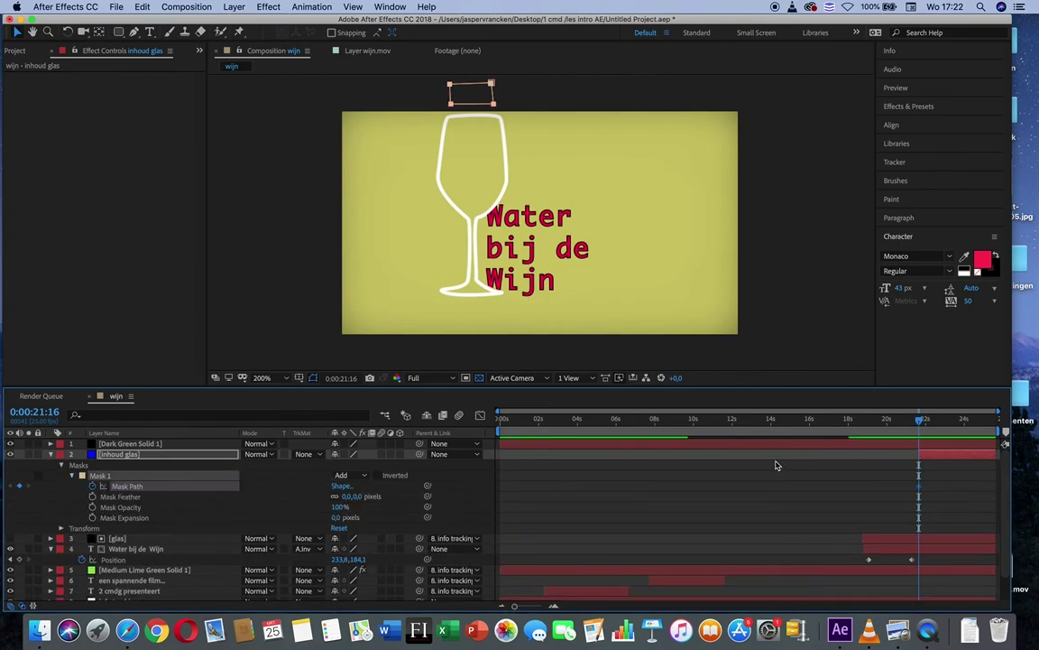
Step: Keyframe Mask 1 at 0:00:22:18 as a slanted shape inside the upper glass, and shift that keyframe slightly earlier
{"action": "left_click", "coordinate": [927, 420]}
{"action": "left_click", "coordinate": [939, 422]}
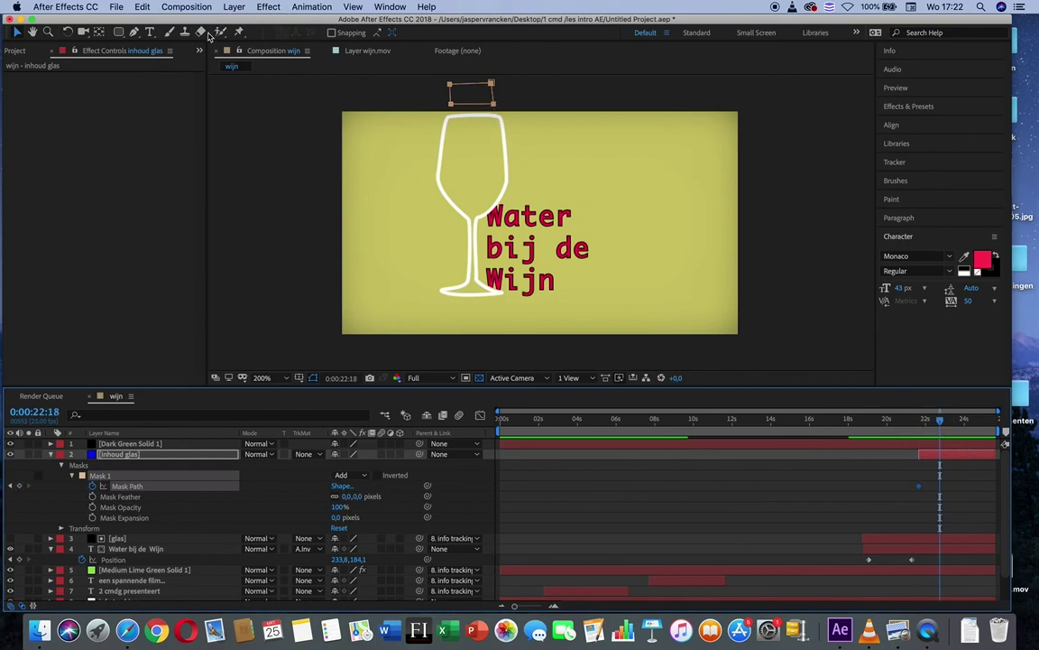
{"action": "left_click", "coordinate": [468, 93]}
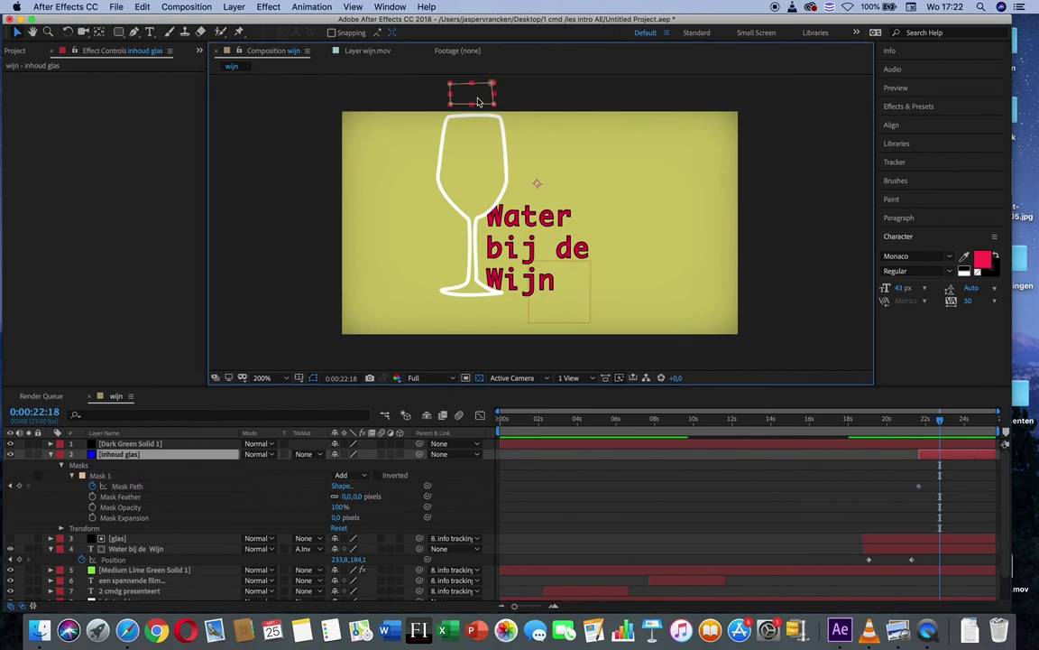
{"action": "double_click", "coordinate": [478, 102]}
{"action": "left_click", "coordinate": [270, 50]}
{"action": "left_click_drag", "start_coordinate": [493, 105], "coordinate": [491, 144]}
{"action": "left_click_drag", "start_coordinate": [451, 104], "coordinate": [455, 155]}
{"action": "left_click_drag", "start_coordinate": [450, 84], "coordinate": [487, 115]}
{"action": "left_click", "coordinate": [492, 84]}
{"action": "left_click_drag", "start_coordinate": [923, 426], "coordinate": [938, 430]}
{"action": "left_click_drag", "start_coordinate": [939, 486], "coordinate": [932, 486]}
Step: Reshape Mask 1 at 0:00:23:00 into a wide, flat band across the middle of the glass bowl
{"action": "left_click", "coordinate": [944, 429]}
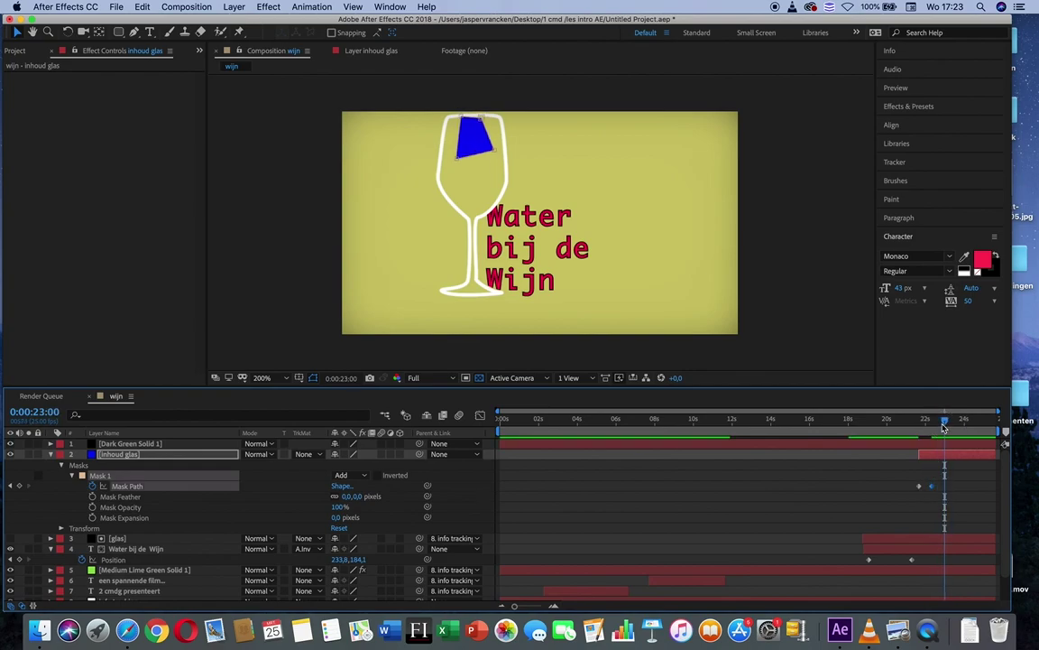
{"action": "left_click", "coordinate": [482, 147]}
{"action": "left_click_drag", "start_coordinate": [493, 157], "coordinate": [447, 167]}
{"action": "left_click_drag", "start_coordinate": [464, 123], "coordinate": [501, 148]}
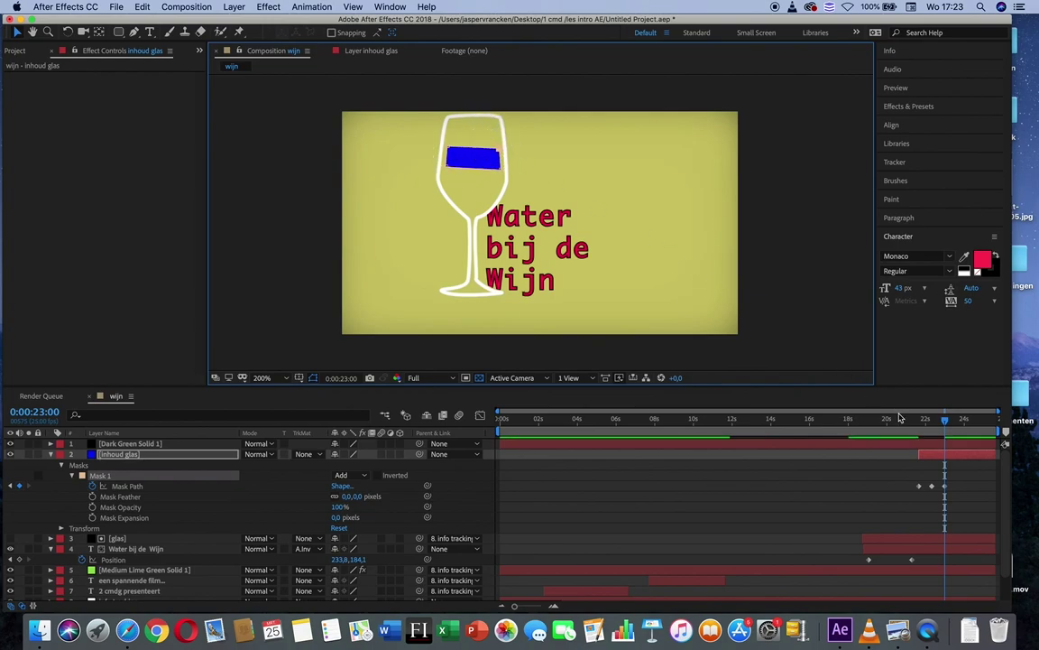
Step: Preview the blue mask's pouring animation into the glass from 0:00:21:02
{"action": "left_click", "coordinate": [908, 427]}
{"action": "key", "text": "space"}
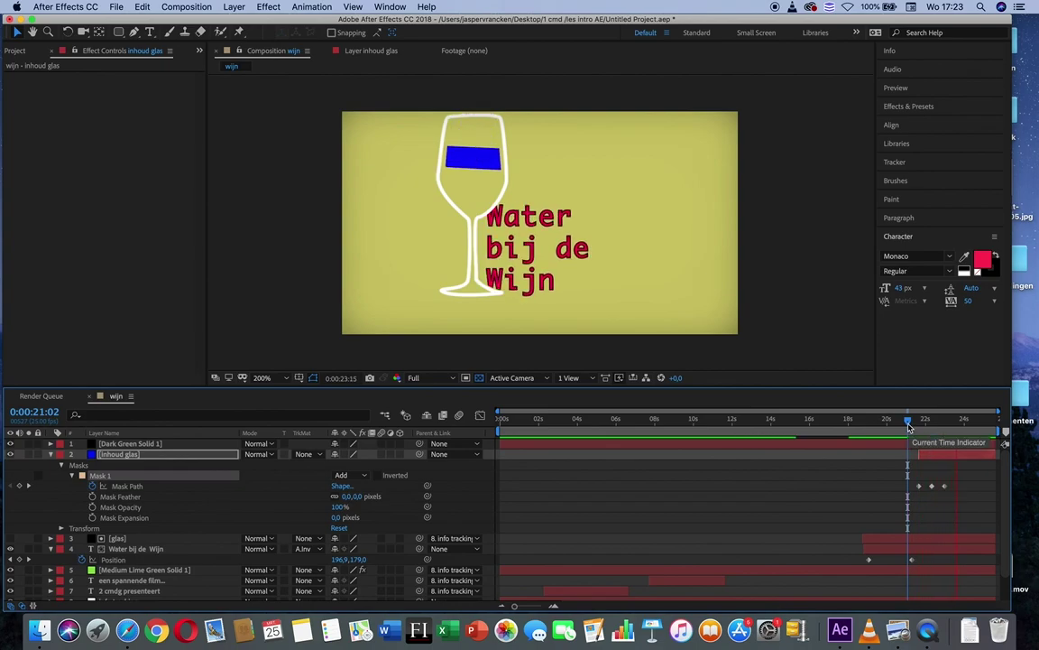
{"action": "key", "text": "space"}
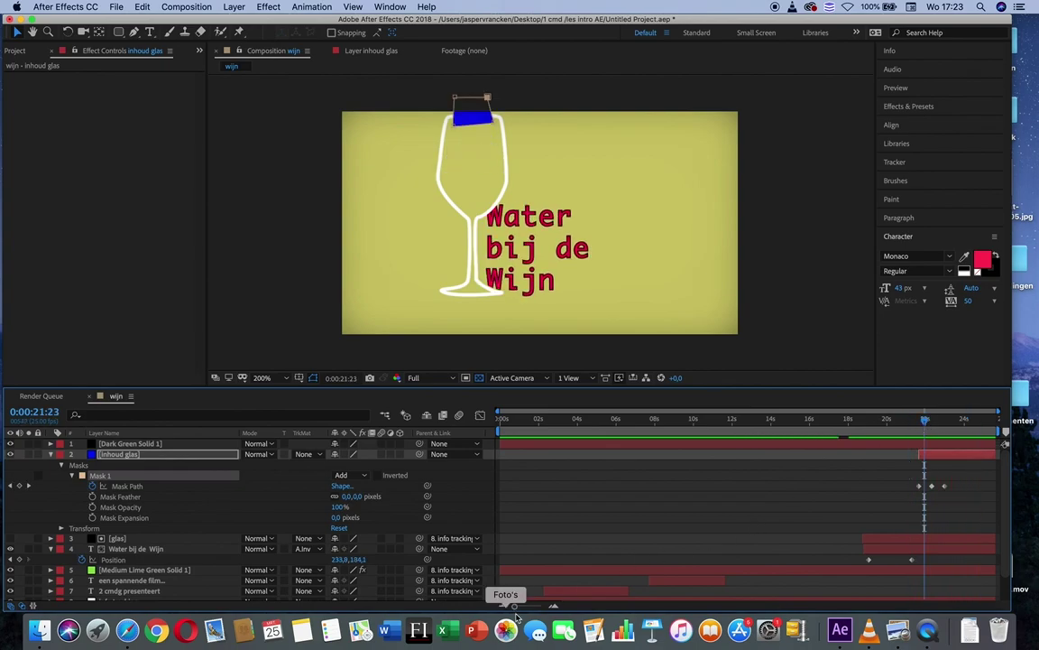
Step: Play the whole intro from 0:00:00:00 and collapse the inhoud glas and Water bij de Wijn layers
{"action": "left_click_drag", "start_coordinate": [550, 418], "coordinate": [410, 386]}
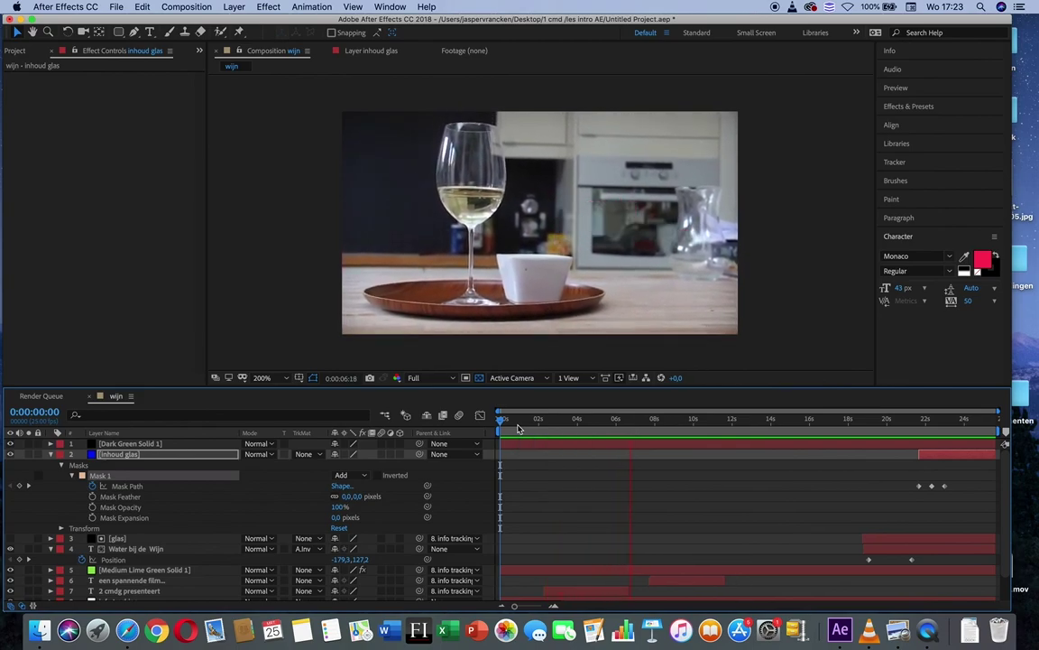
{"action": "left_click", "coordinate": [50, 453]}
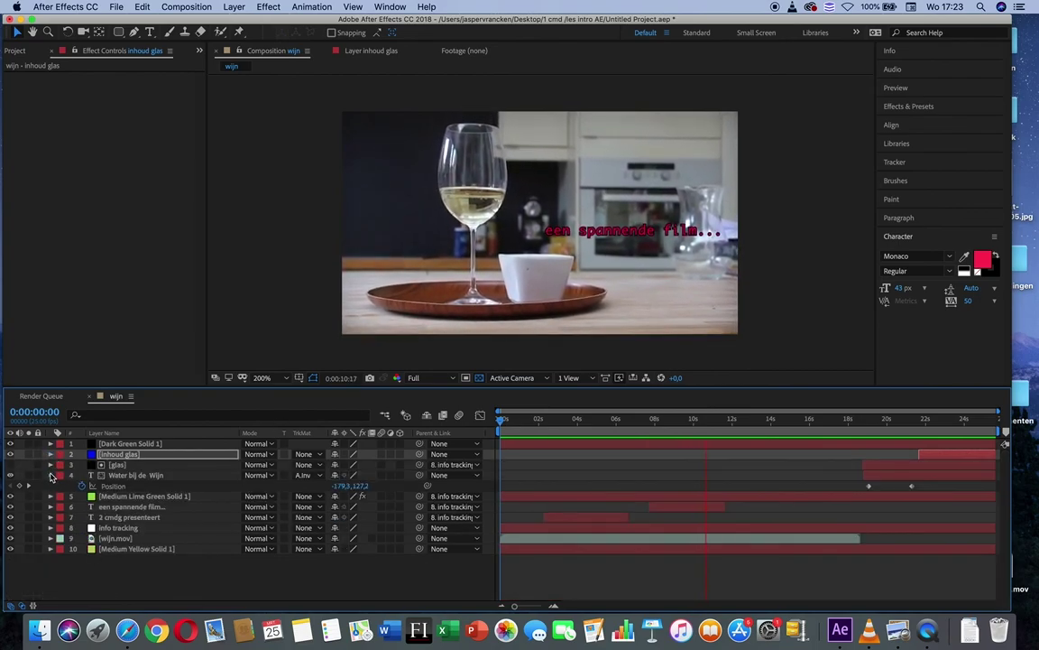
{"action": "left_click", "coordinate": [51, 475]}
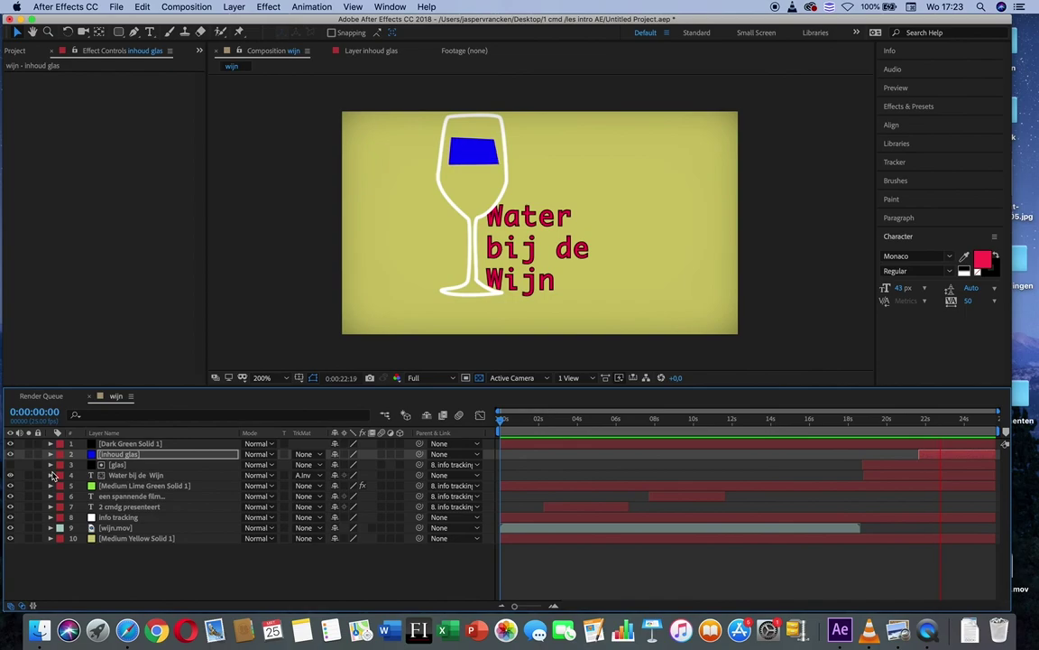
{"action": "key", "text": "space"}
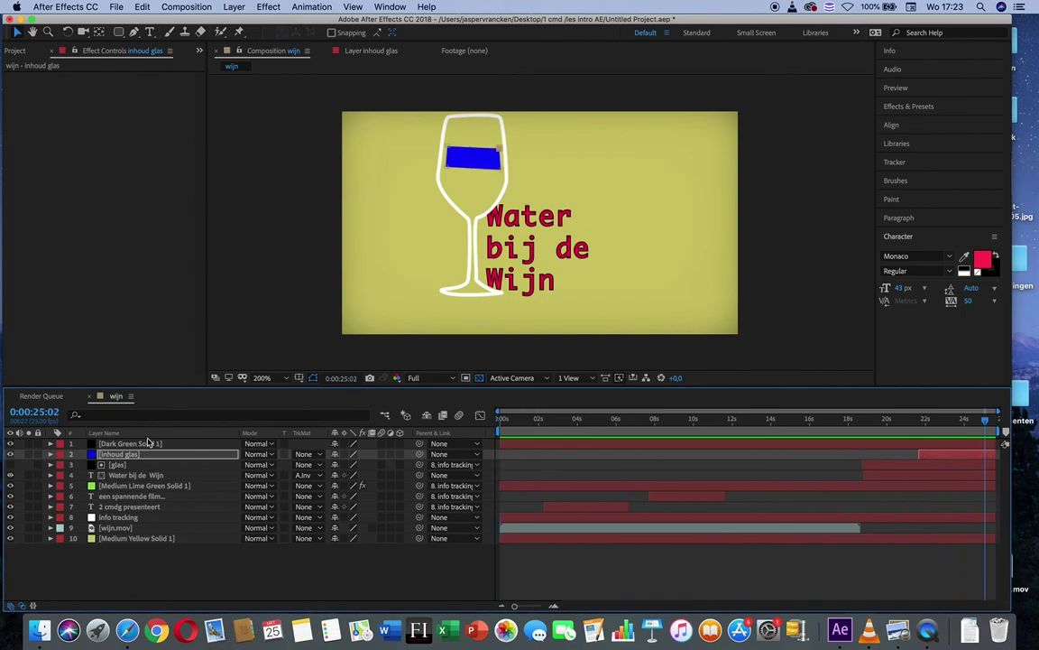
Step: Review the opening, tracked titles, title movement and glass filling by scrubbing from 0:00:00:24 to 0:00:24:18
{"action": "left_click", "coordinate": [520, 424]}
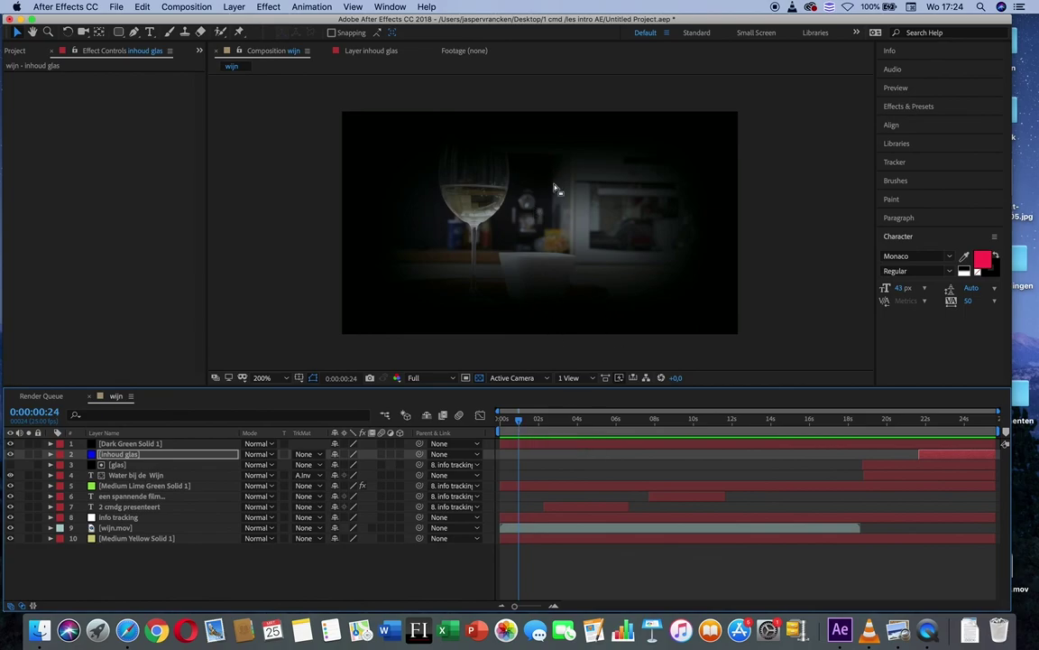
{"action": "left_click_drag", "start_coordinate": [550, 432], "coordinate": [617, 433]}
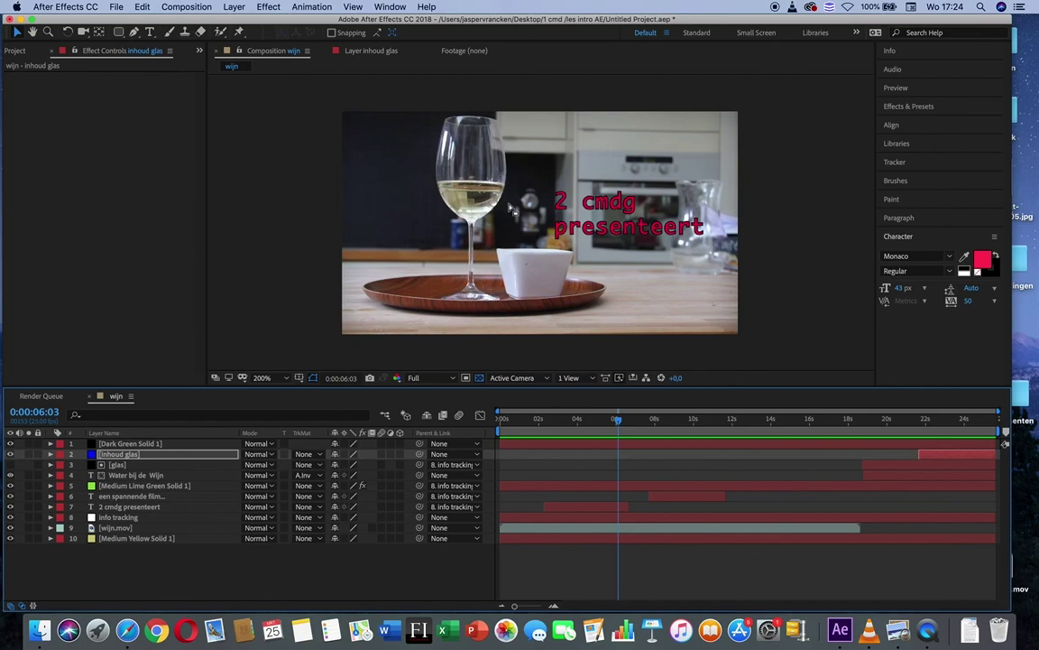
{"action": "left_click", "coordinate": [787, 419]}
{"action": "left_click", "coordinate": [872, 448]}
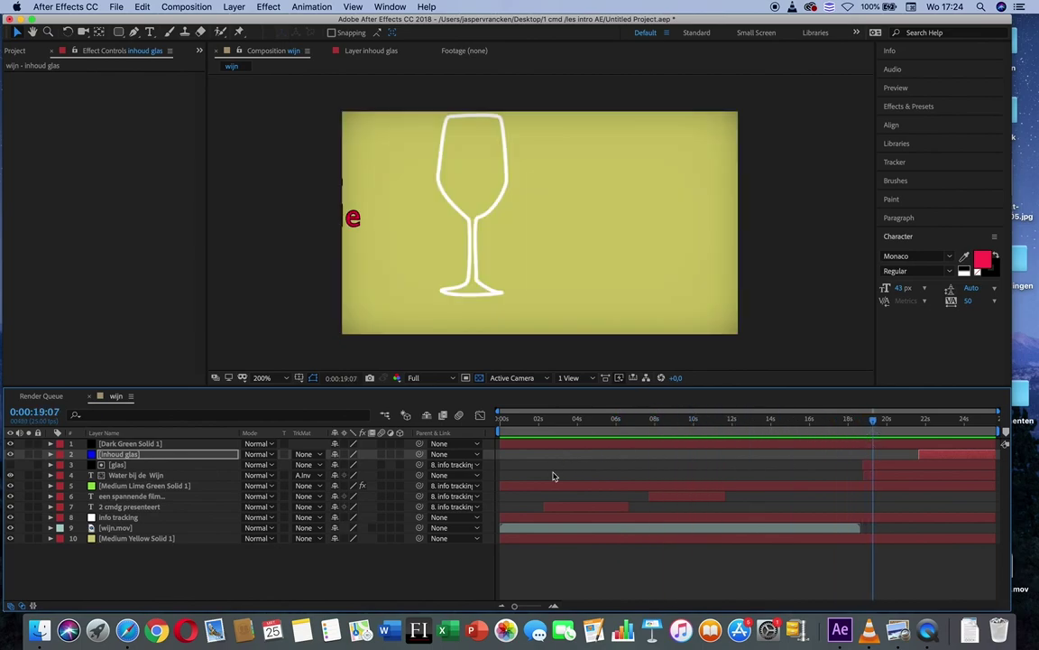
{"action": "key", "text": "space"}
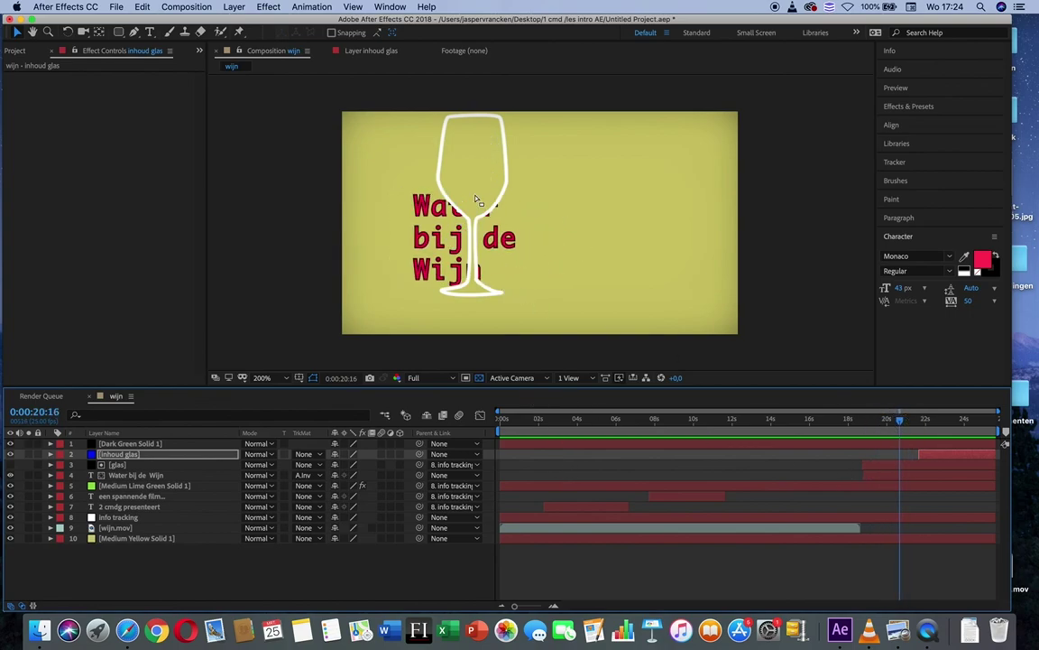
{"action": "left_click_drag", "start_coordinate": [905, 419], "coordinate": [980, 426]}
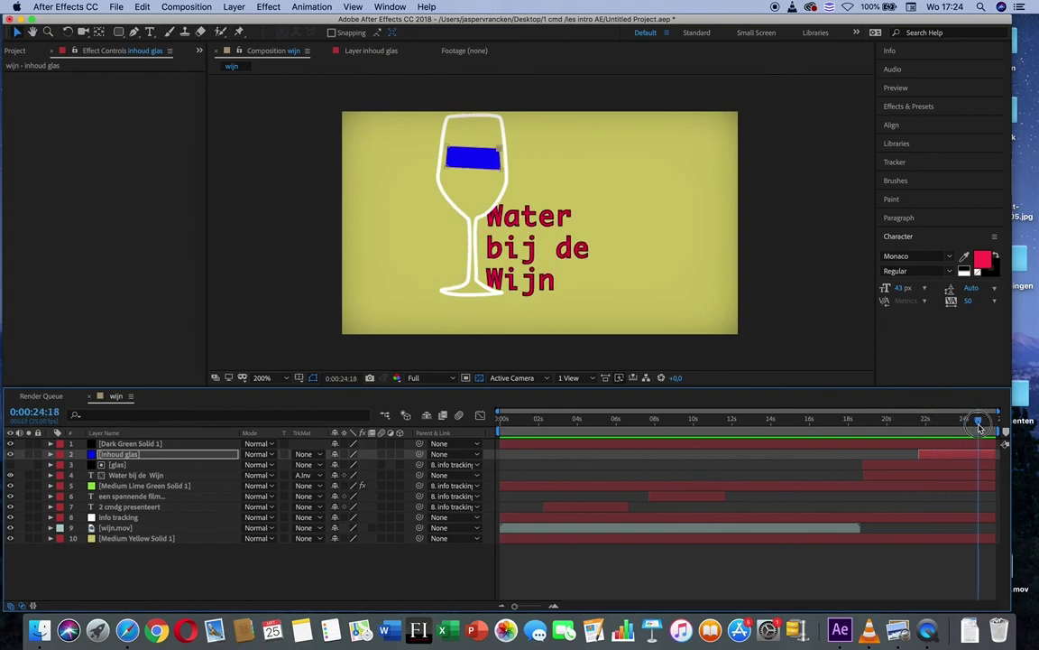